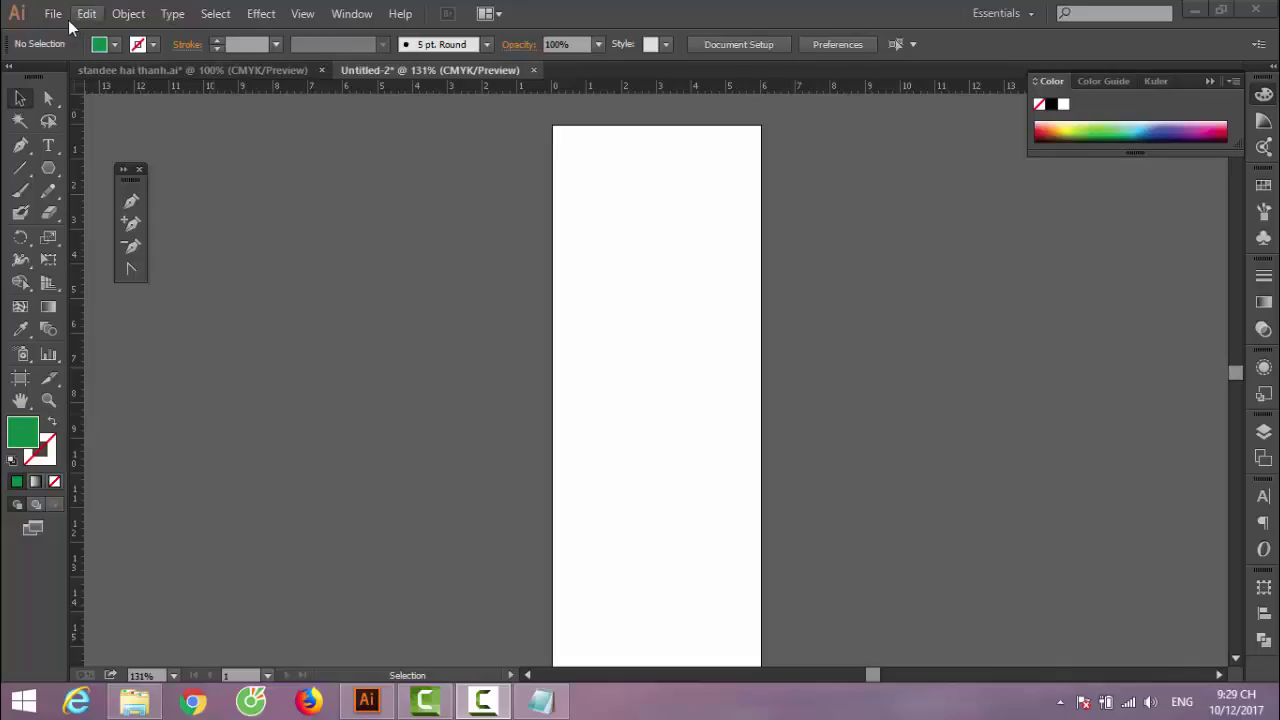
Check the new-document settings with 60 cm width, then dismiss them
left_click(52, 14)
left_click(84, 37)
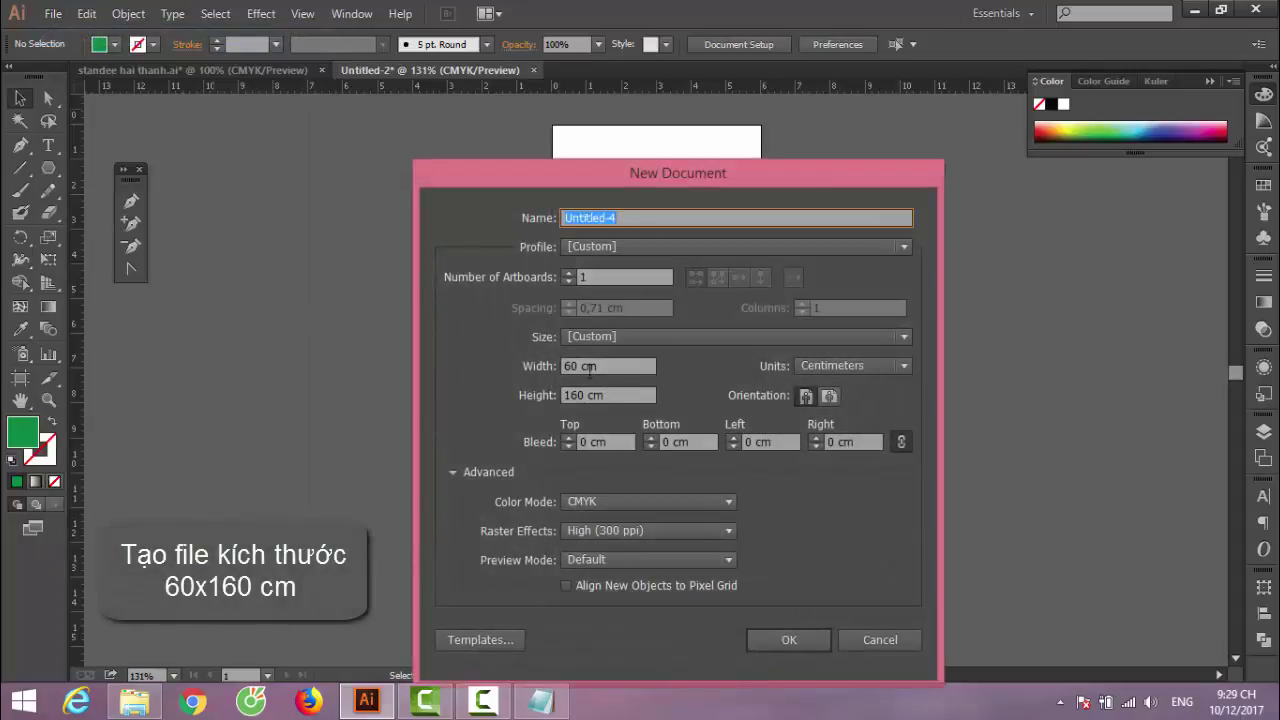
left_click(598, 368)
key("Tab")
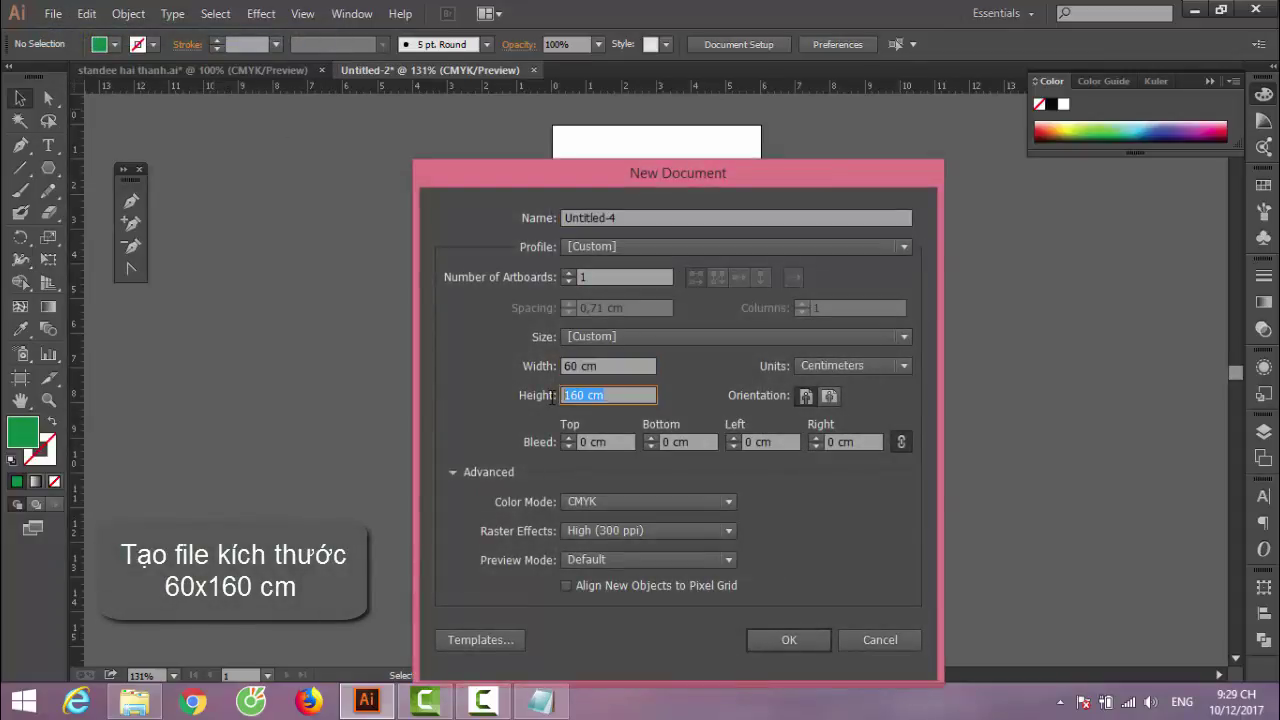
left_click(872, 638)
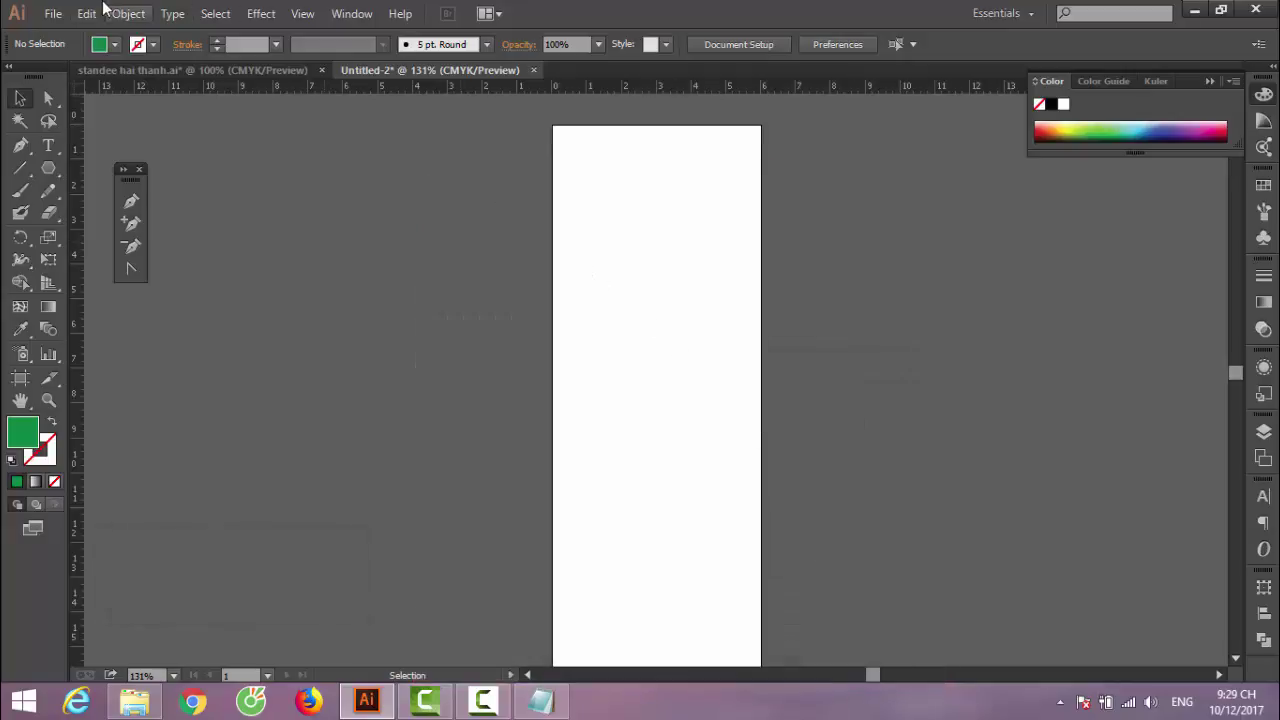
Place the Great-City photo and drag it over the tall artboard
left_click(53, 13)
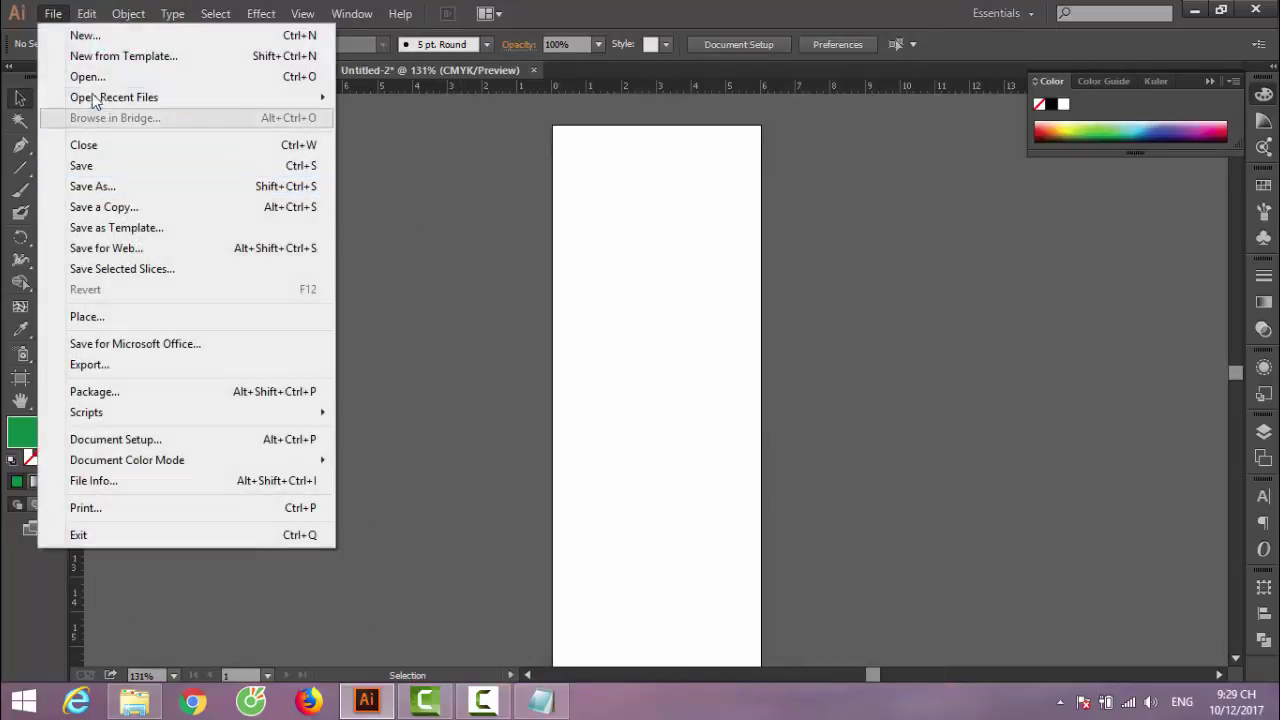
left_click(92, 316)
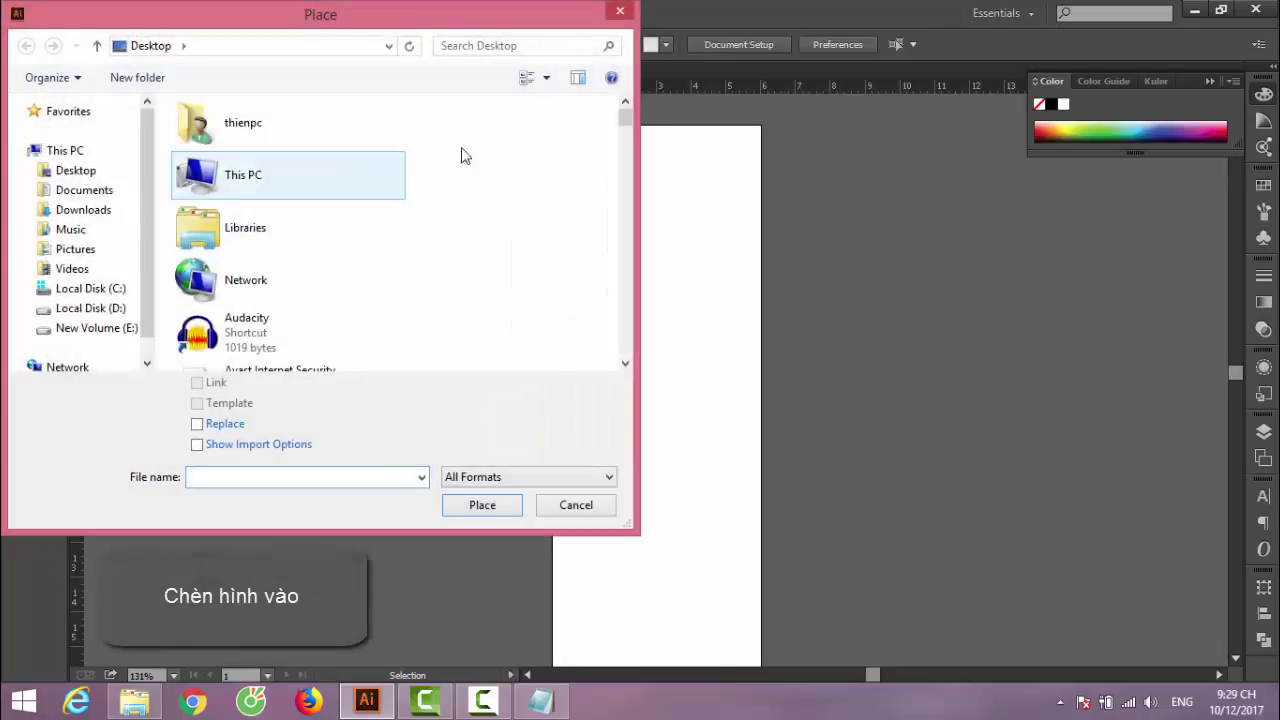
left_click_drag(625, 118, 624, 231)
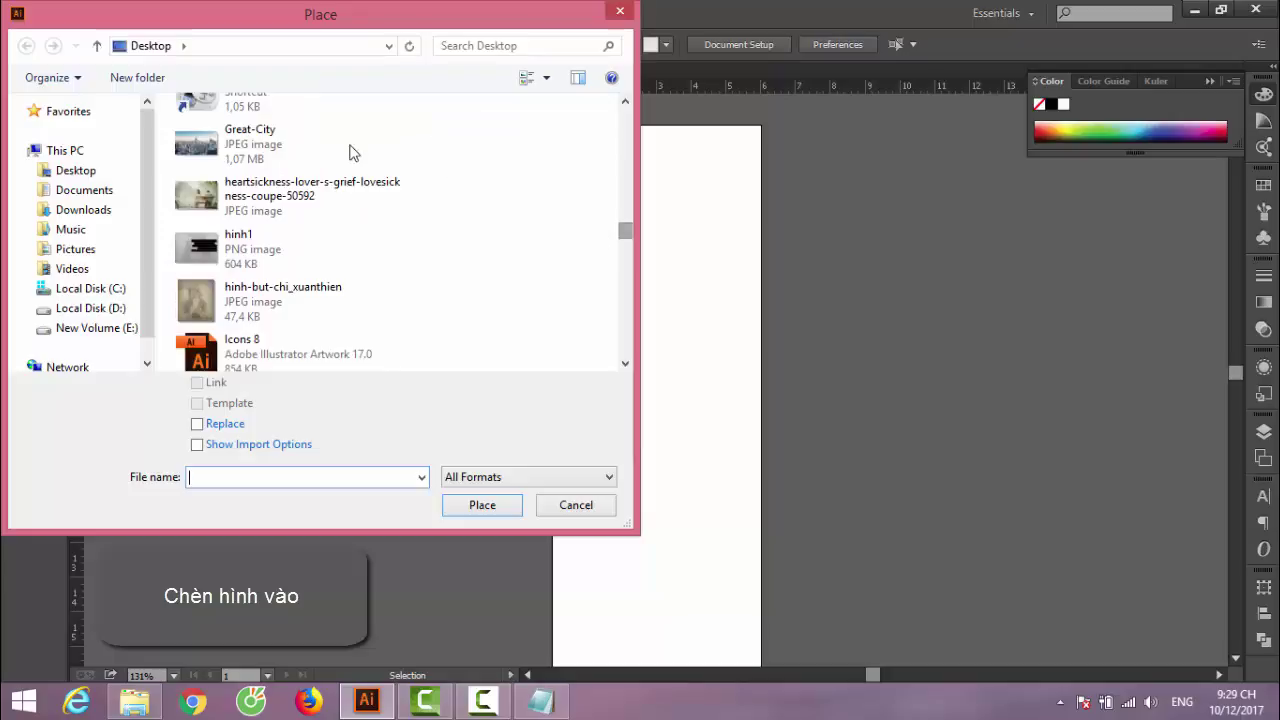
left_click(300, 146)
left_click(505, 511)
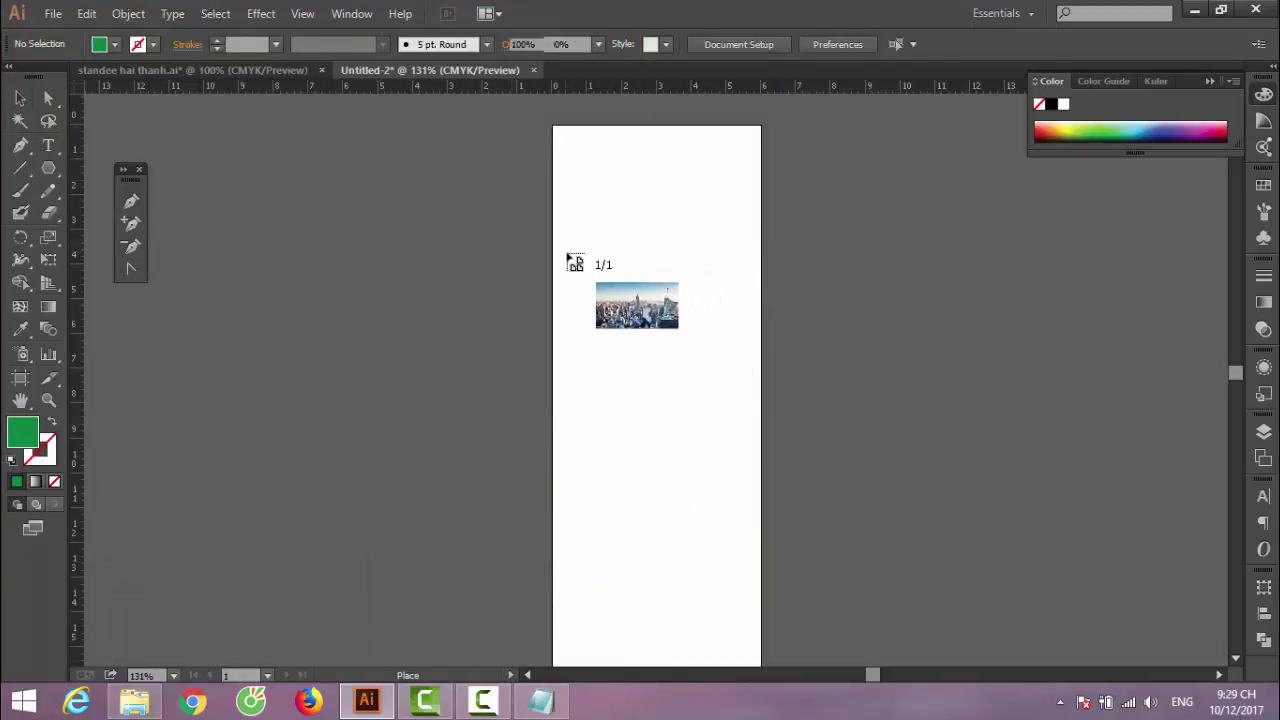
left_click(567, 255)
left_click_drag(676, 354, 417, 258)
Embed the city photo and begin resizing and moving it over the artboard
left_click(286, 46)
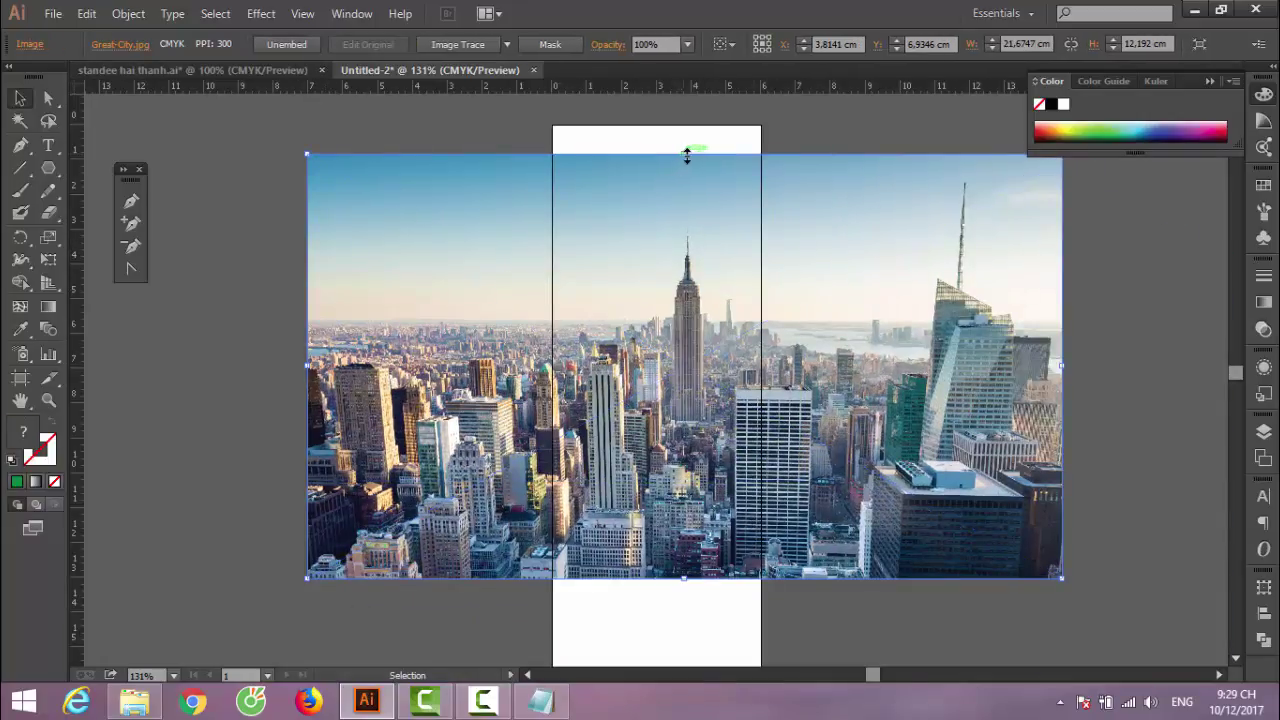
left_click_drag(686, 150, 684, 135)
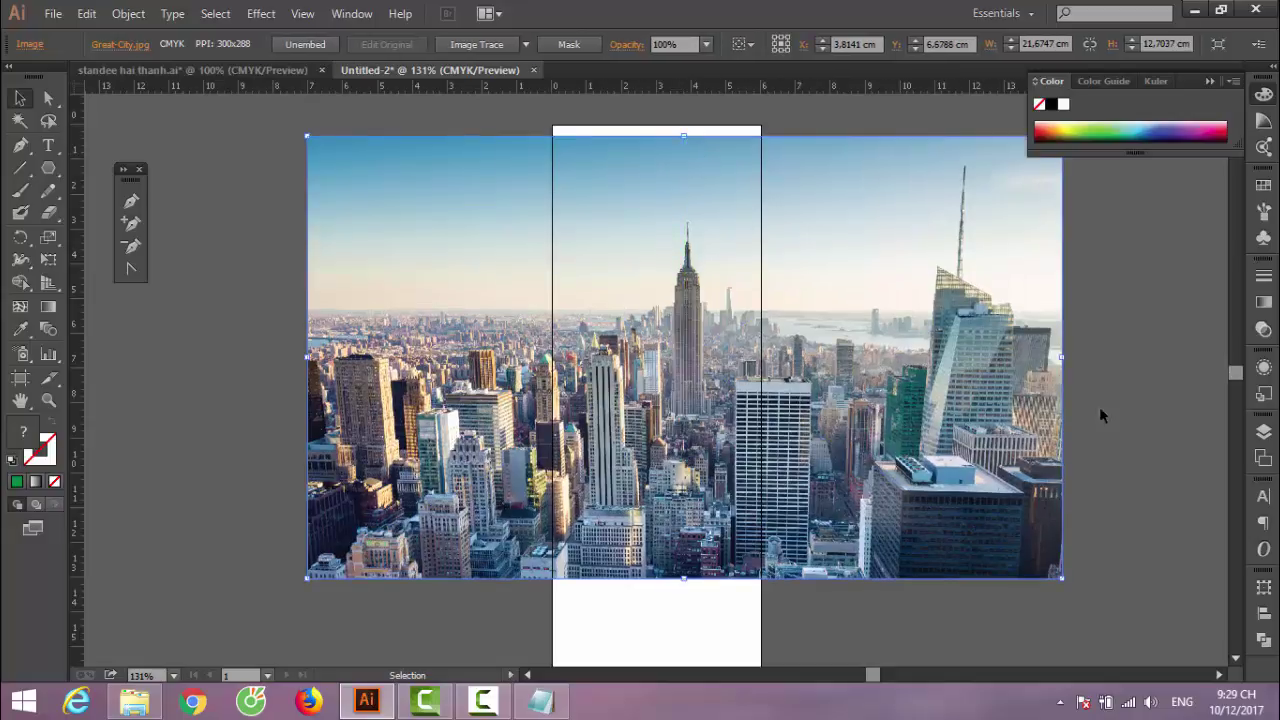
left_click_drag(1064, 355, 1018, 356)
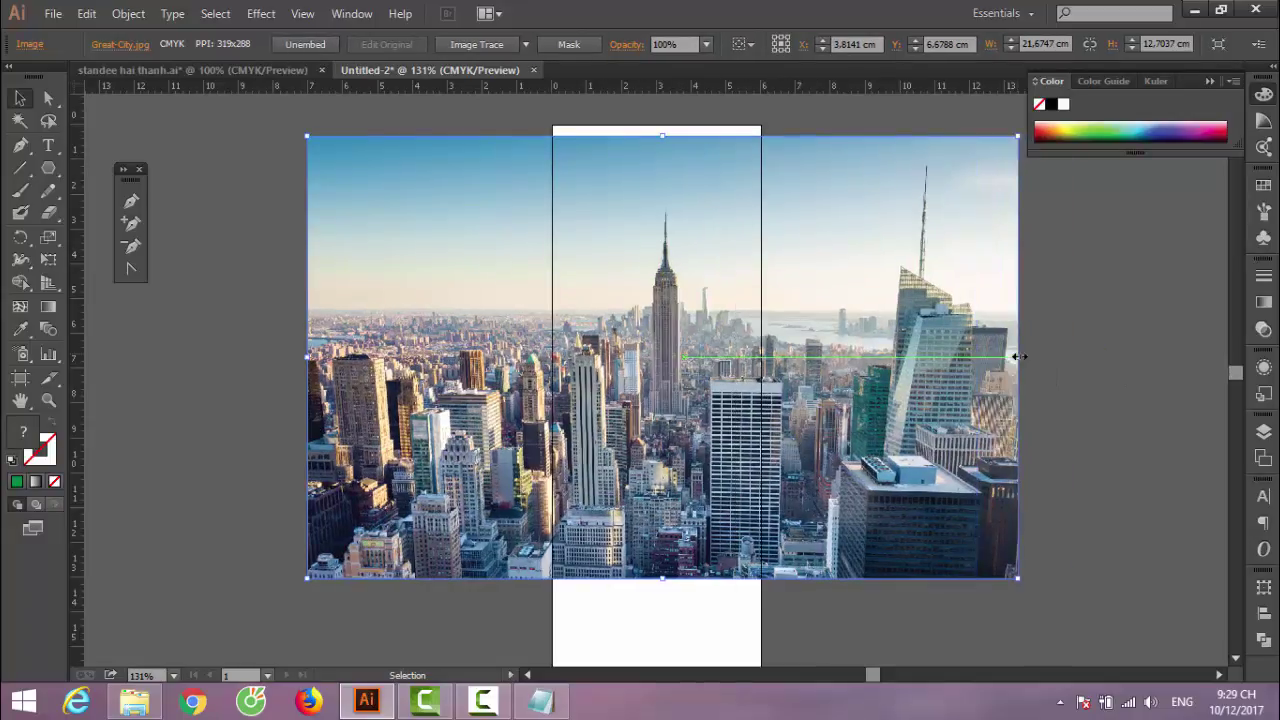
scroll(880, 480, "down", 2)
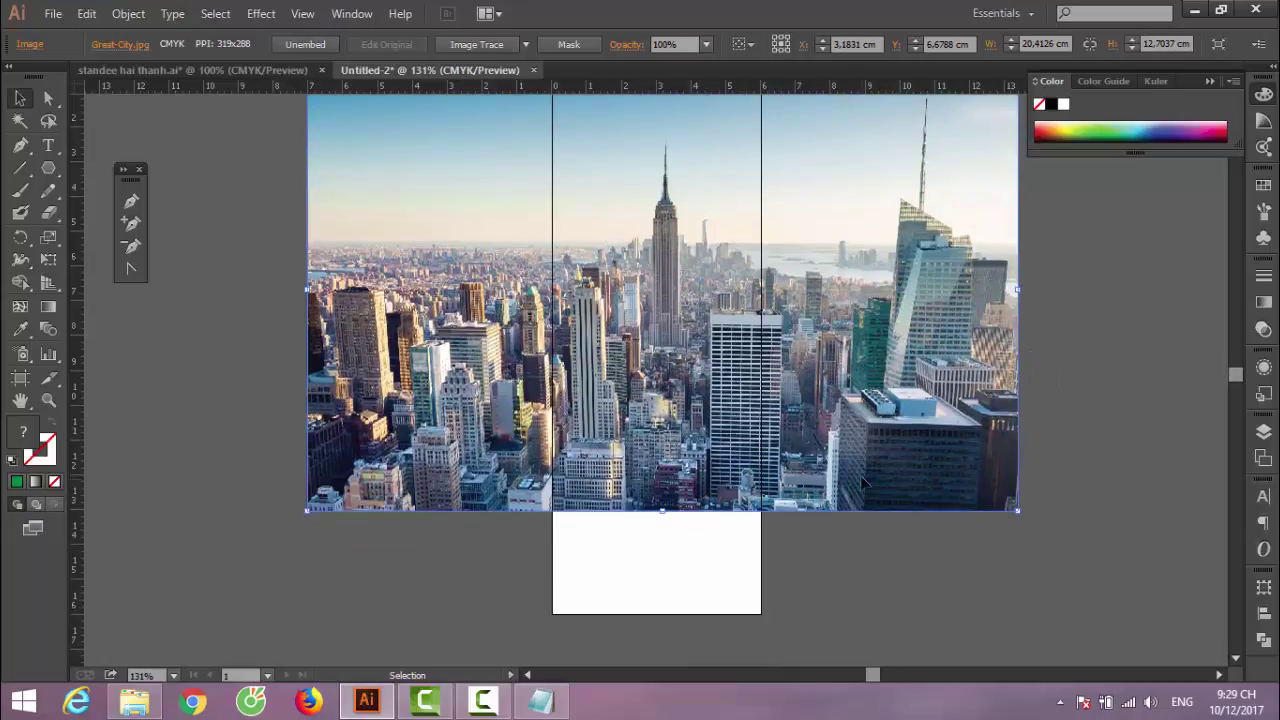
scroll(845, 518, "up", 1)
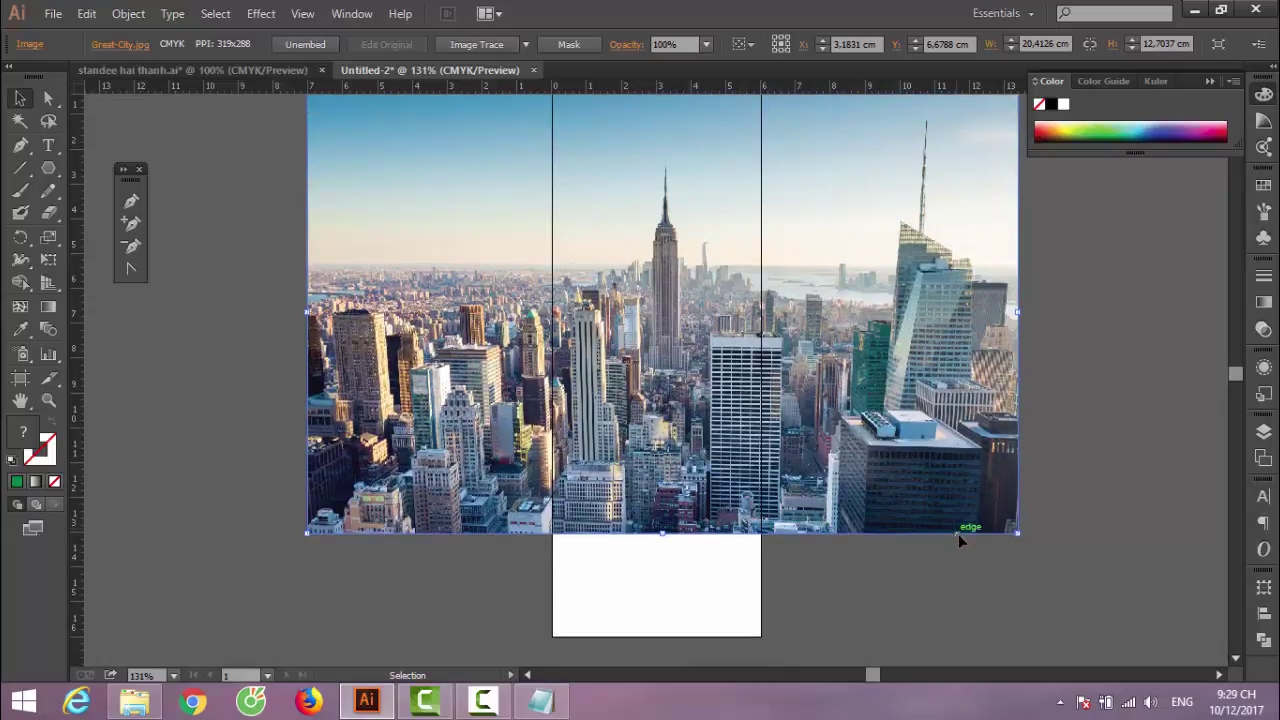
left_click_drag(1020, 540, 943, 482)
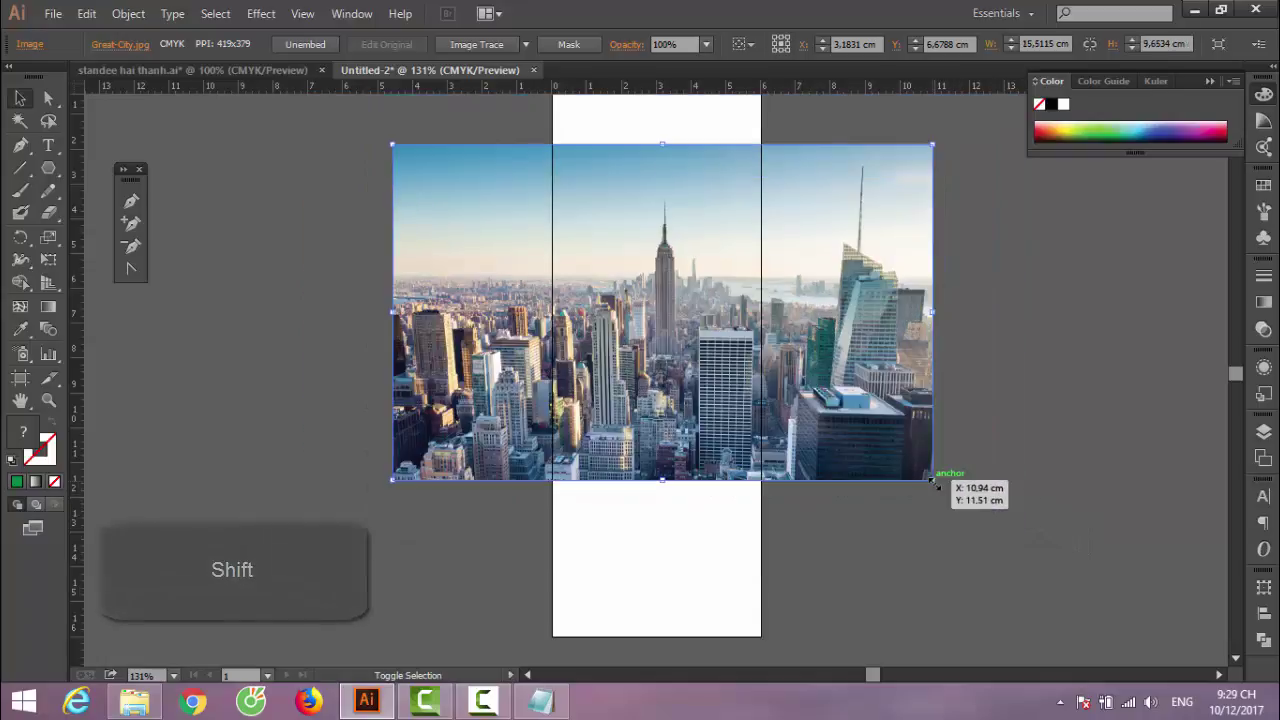
scroll(940, 485, "up", 1)
left_click_drag(853, 452, 845, 400)
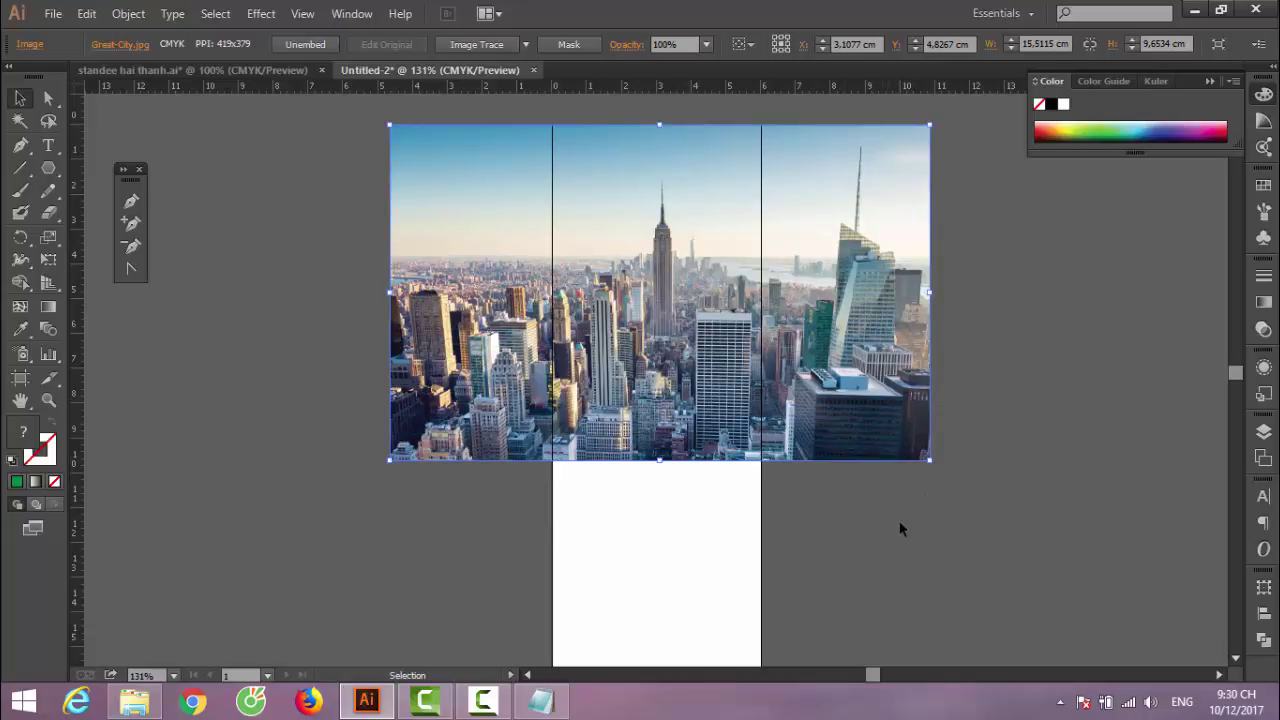
Scale and nudge the photo to about 16.6 × 10.6 cm, overhanging both sides
scroll(899, 529, "down", 1)
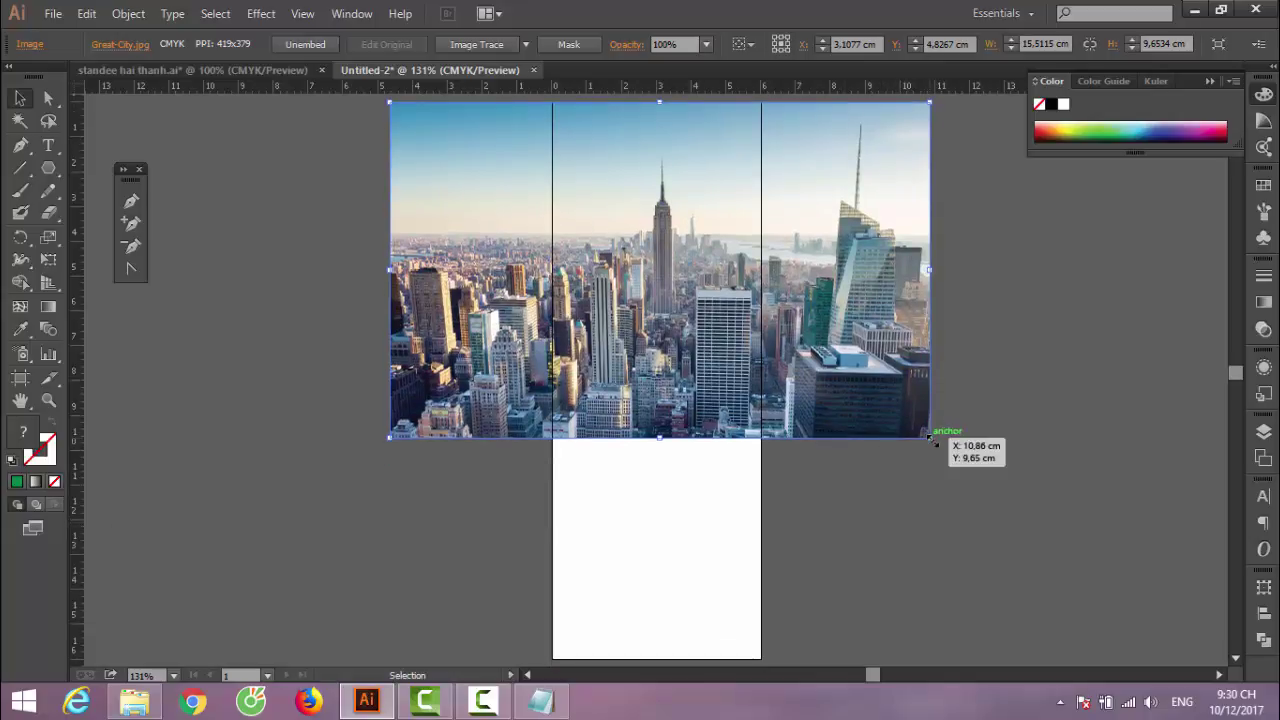
left_click_drag(929, 436, 946, 456)
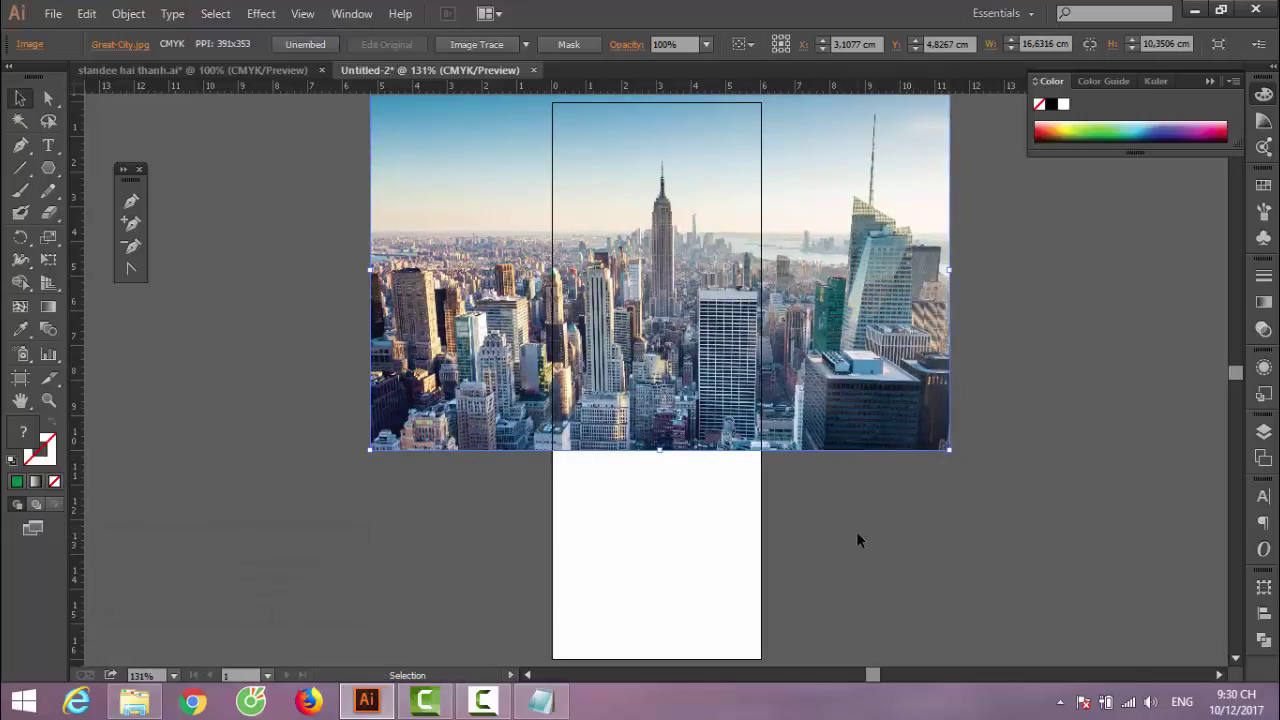
key("Left")
key("Left")
key("Left")
key("Down")
key("Down")
key("Down")
key("Down")
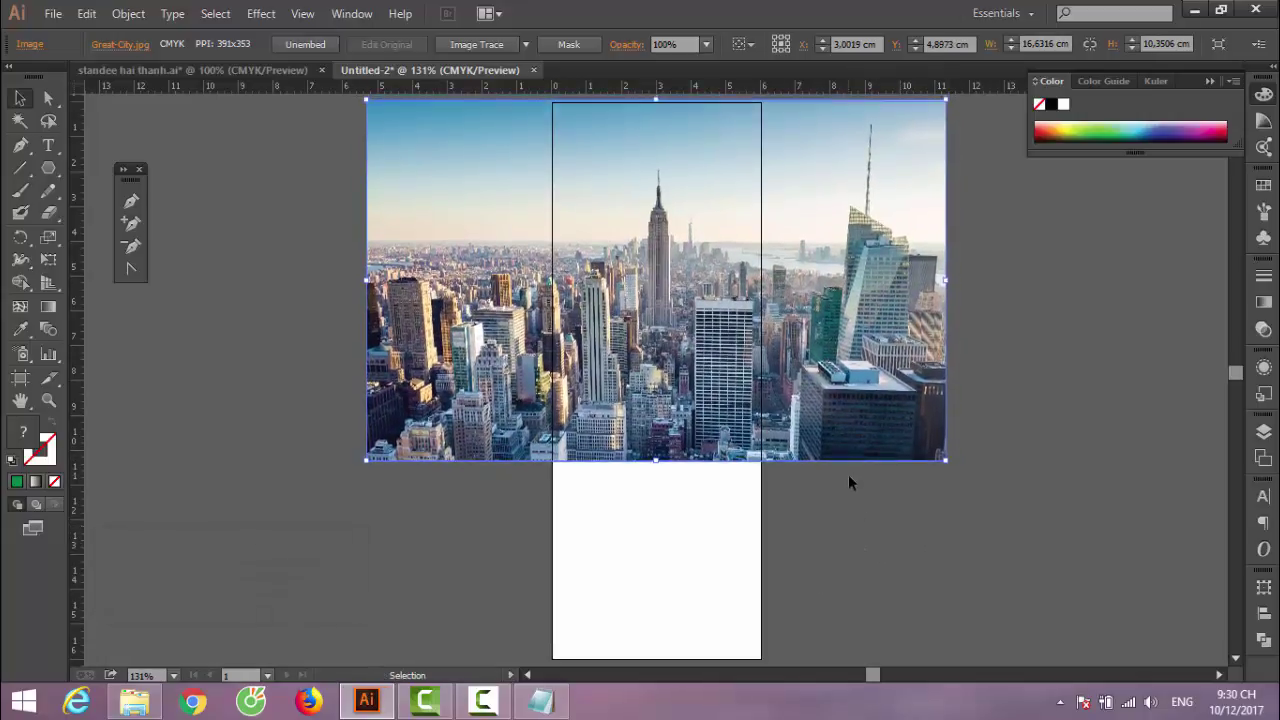
key("Down")
key("Down")
key("Down")
key("Down")
key("Down")
key("Up")
key("Up")
key("Up")
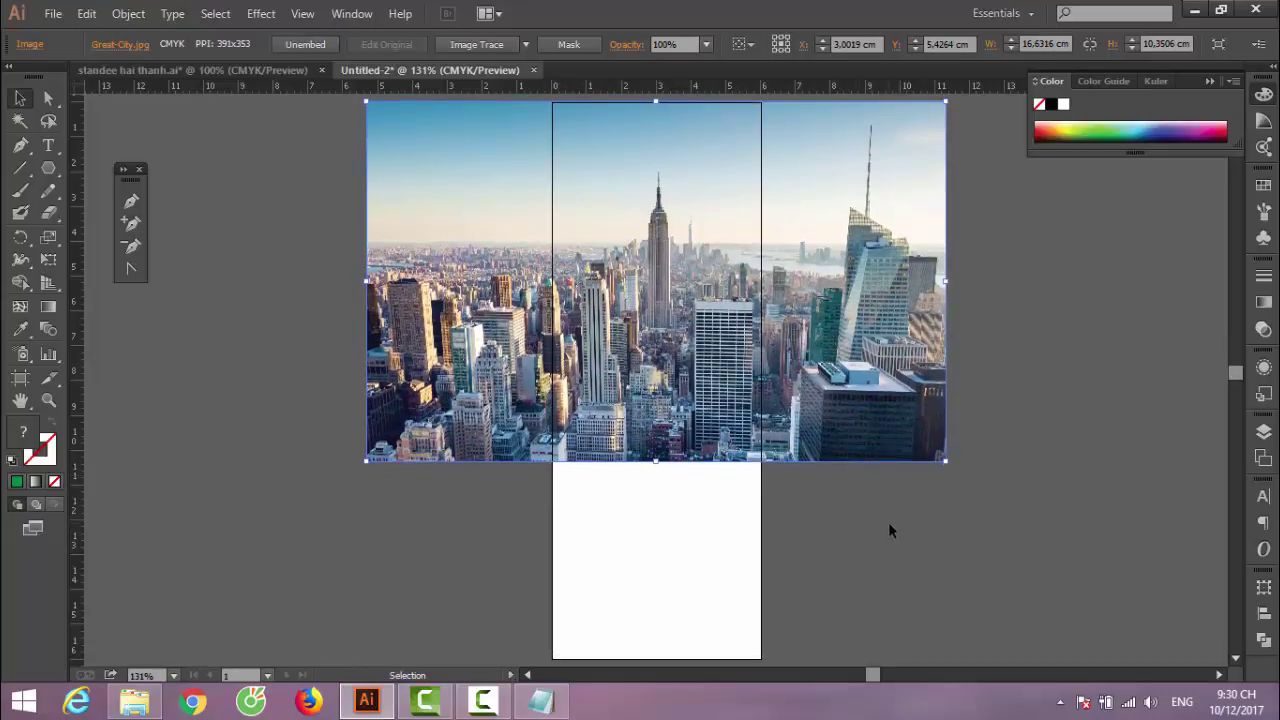
scroll(888, 522, "down", 1)
scroll(888, 531, "up", 1)
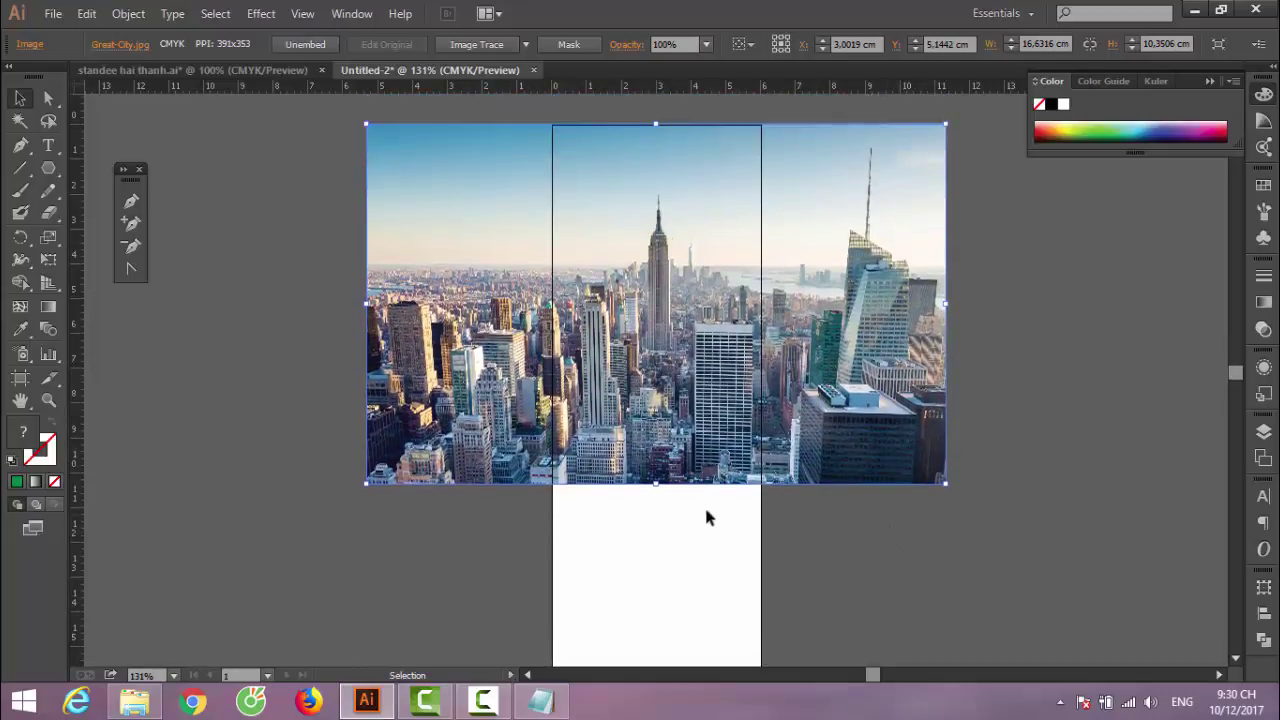
left_click_drag(655, 486, 658, 497)
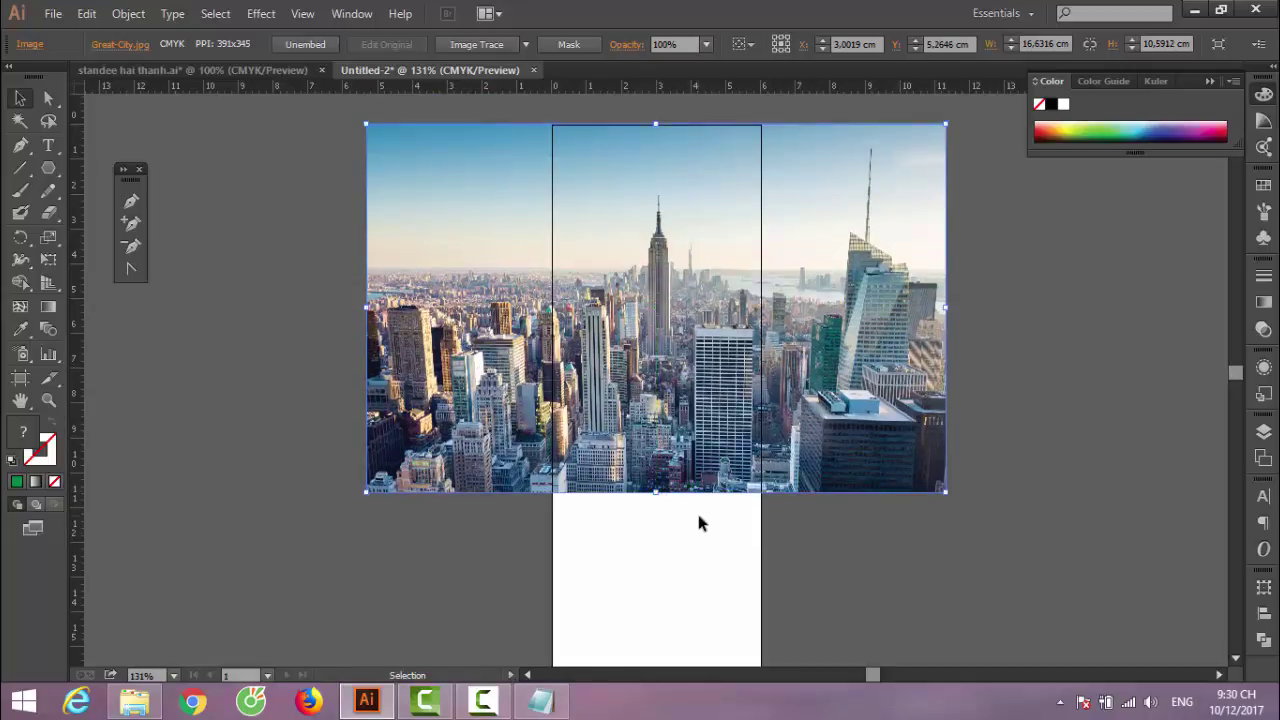
left_click_drag(48, 168, 105, 166)
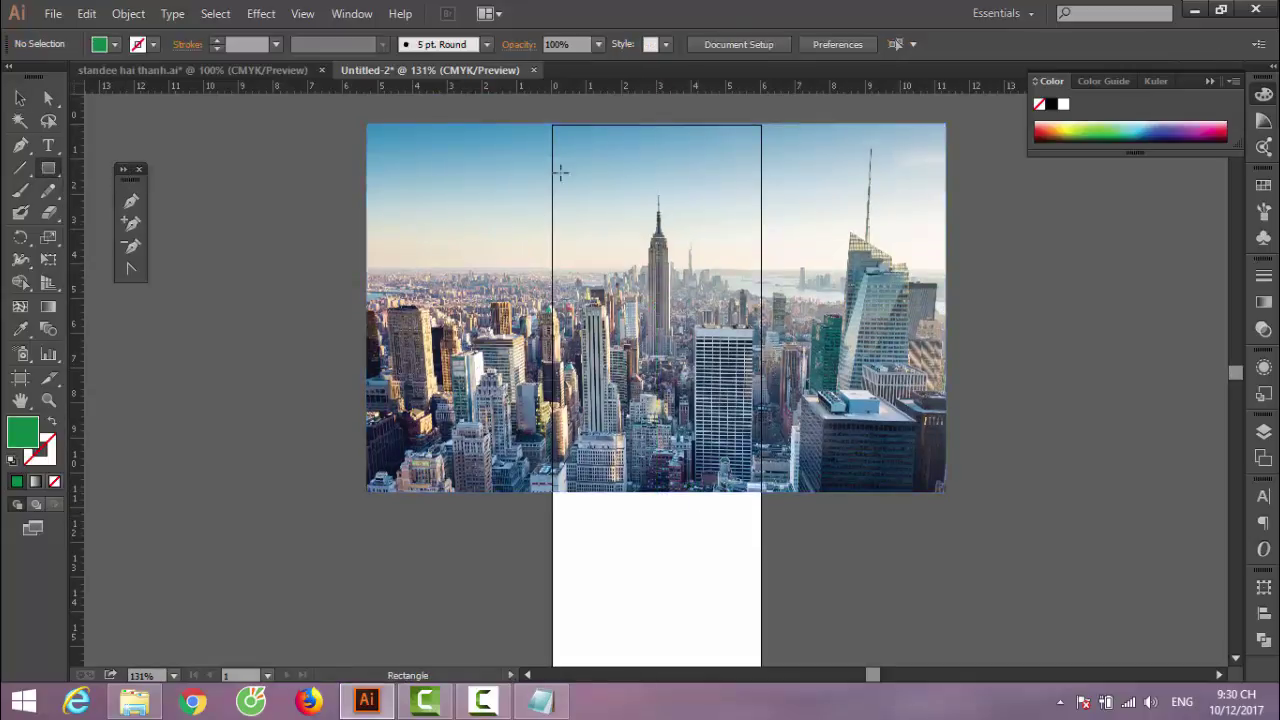
Draw an artboard-sized rectangle over the photo with no fill
mouse_move(553, 127)
left_mouse_down()
mouse_move(744, 628)
mouse_move(761, 600)
left_mouse_up()
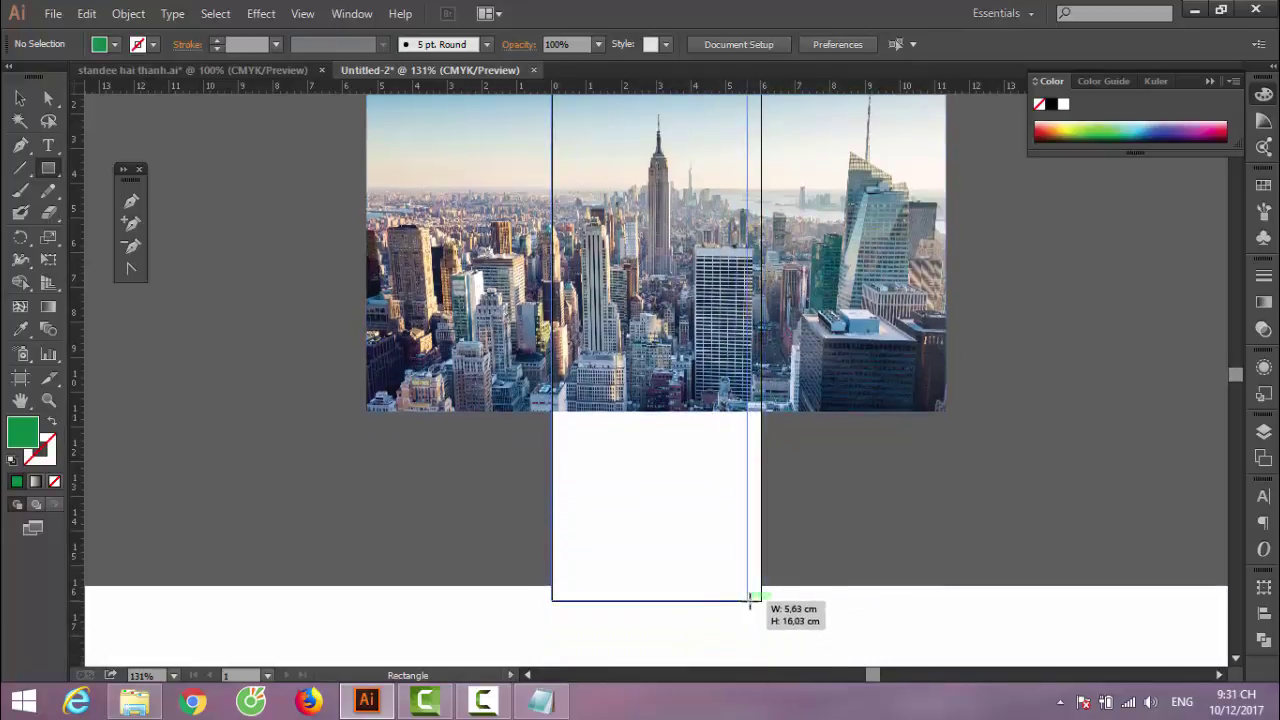
left_click_drag(761, 600, 761, 600)
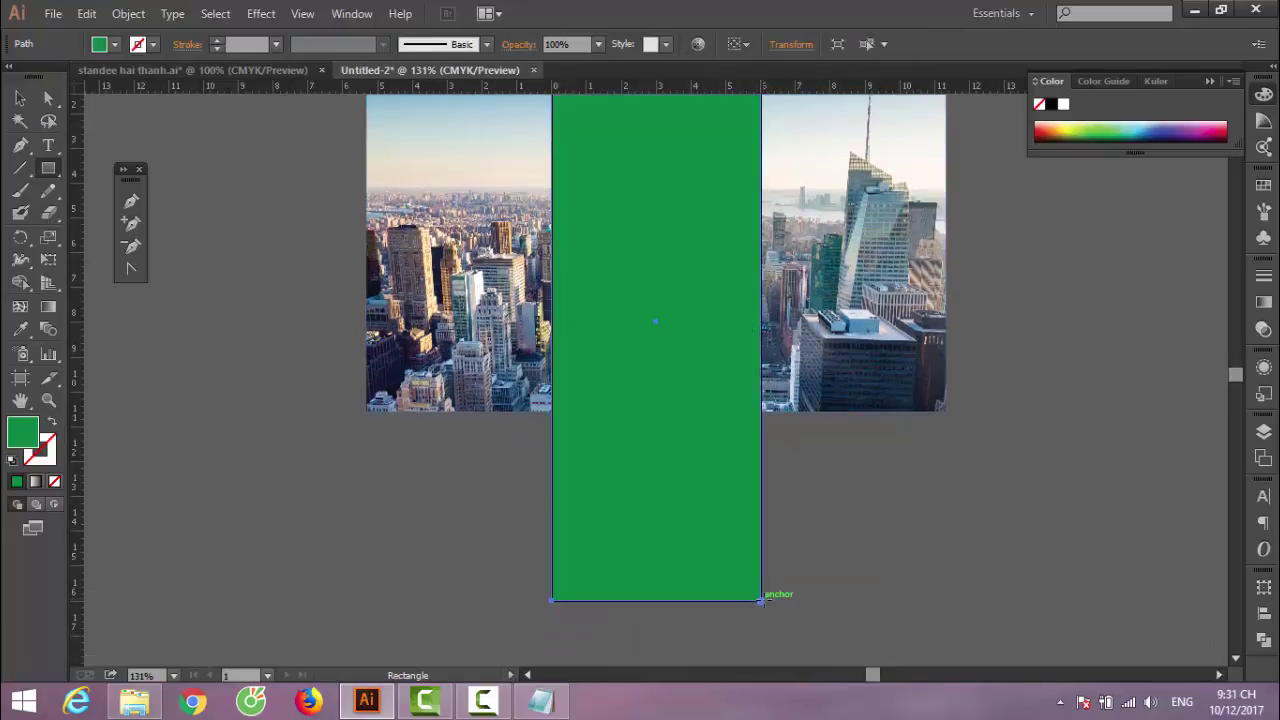
key("v")
left_click(54, 482)
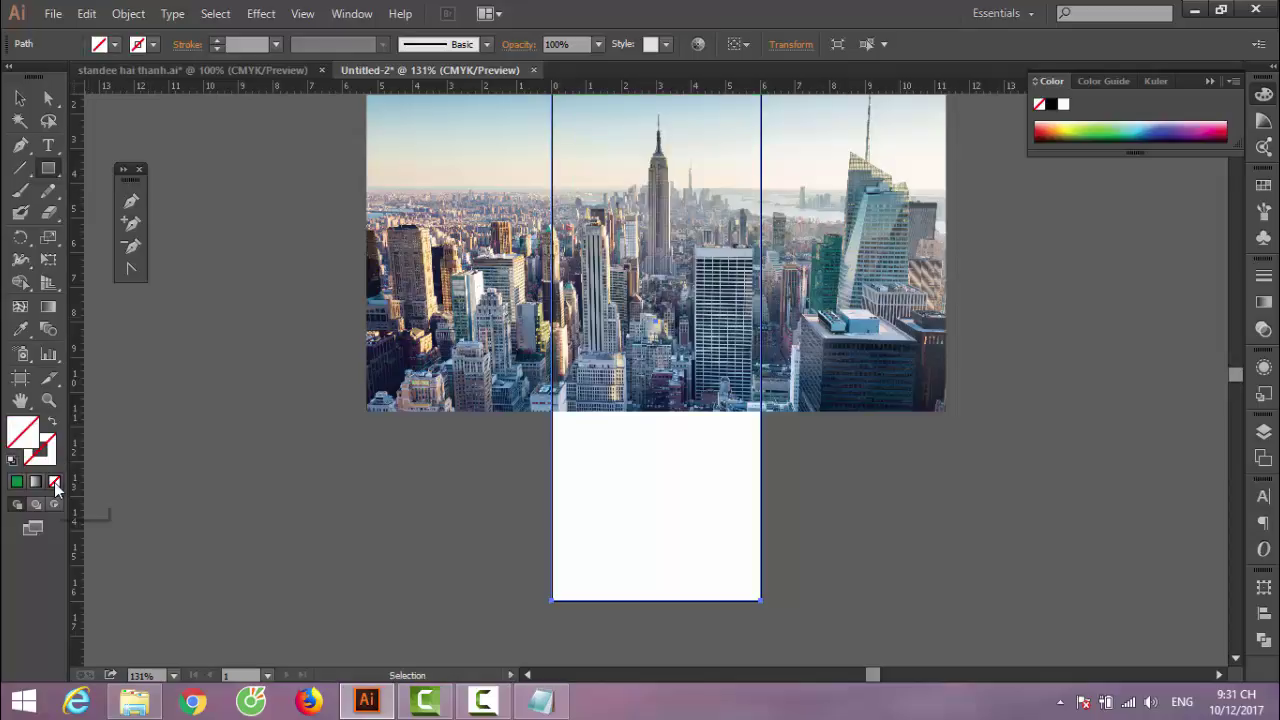
scroll(78, 540, "up", 5)
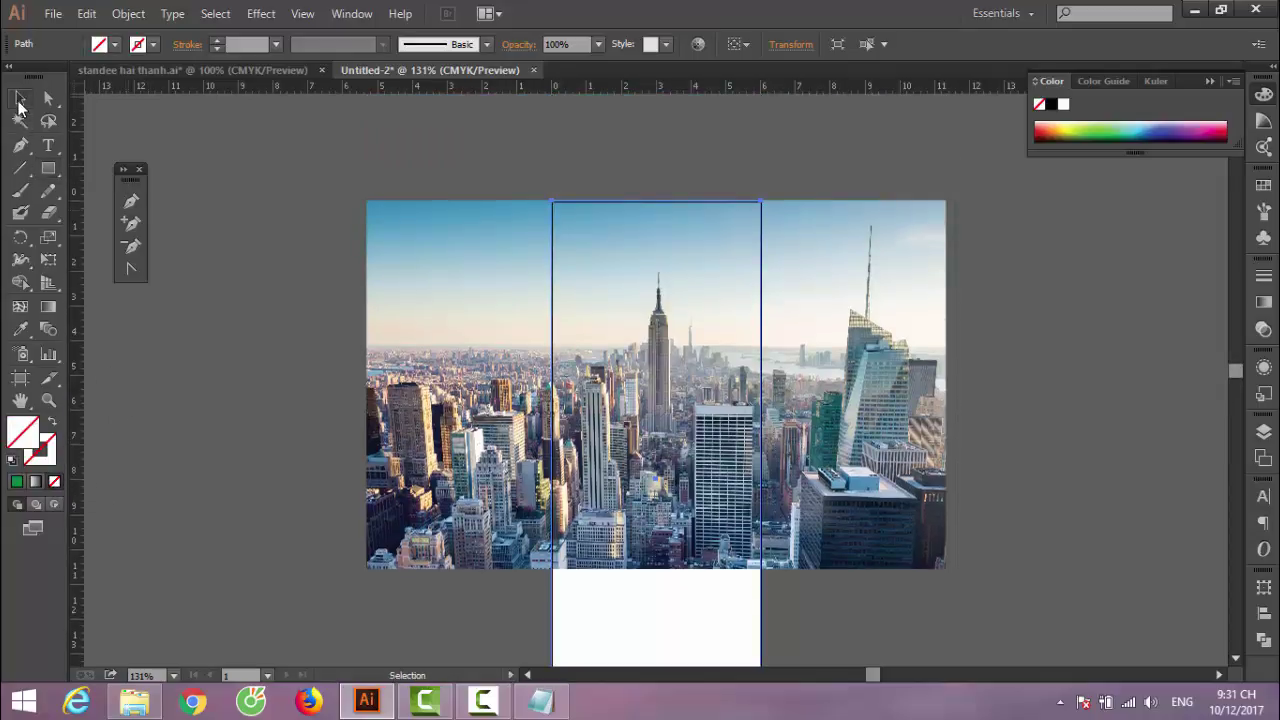
Select the rectangle together with the city photo and make a clipping mask
left_click(20, 97)
left_click(515, 385, "shift")
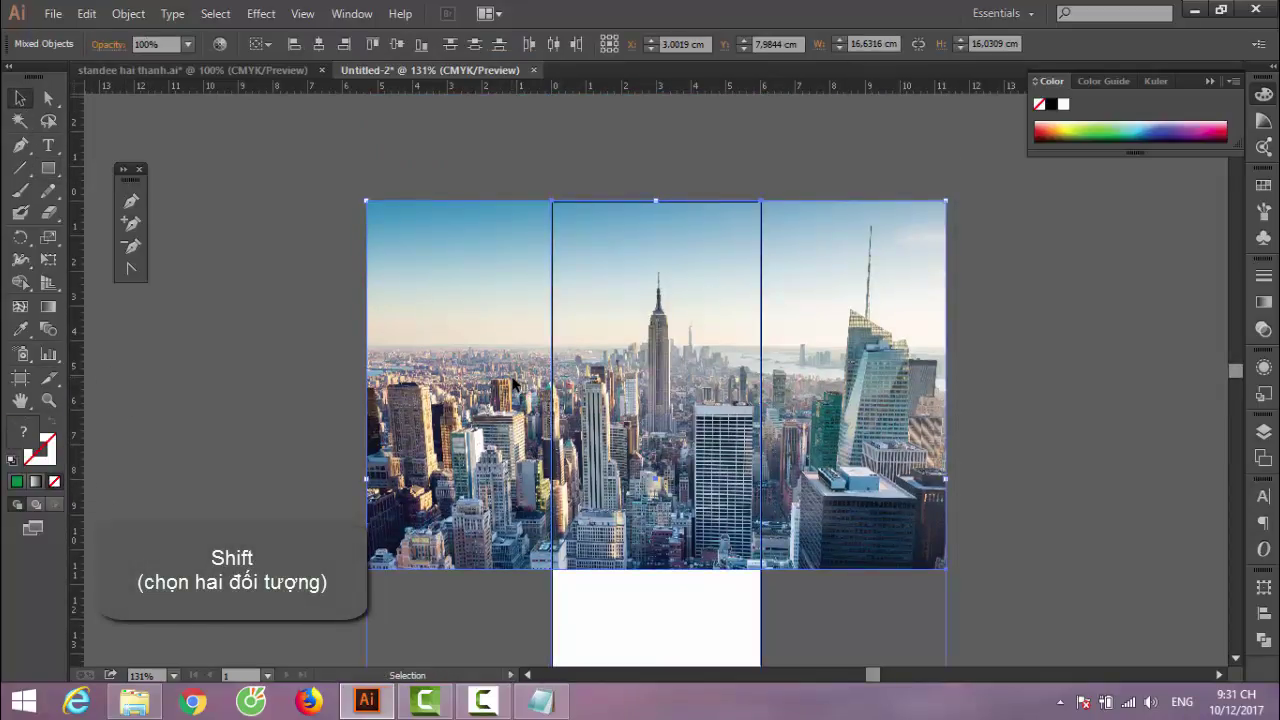
left_click(260, 374)
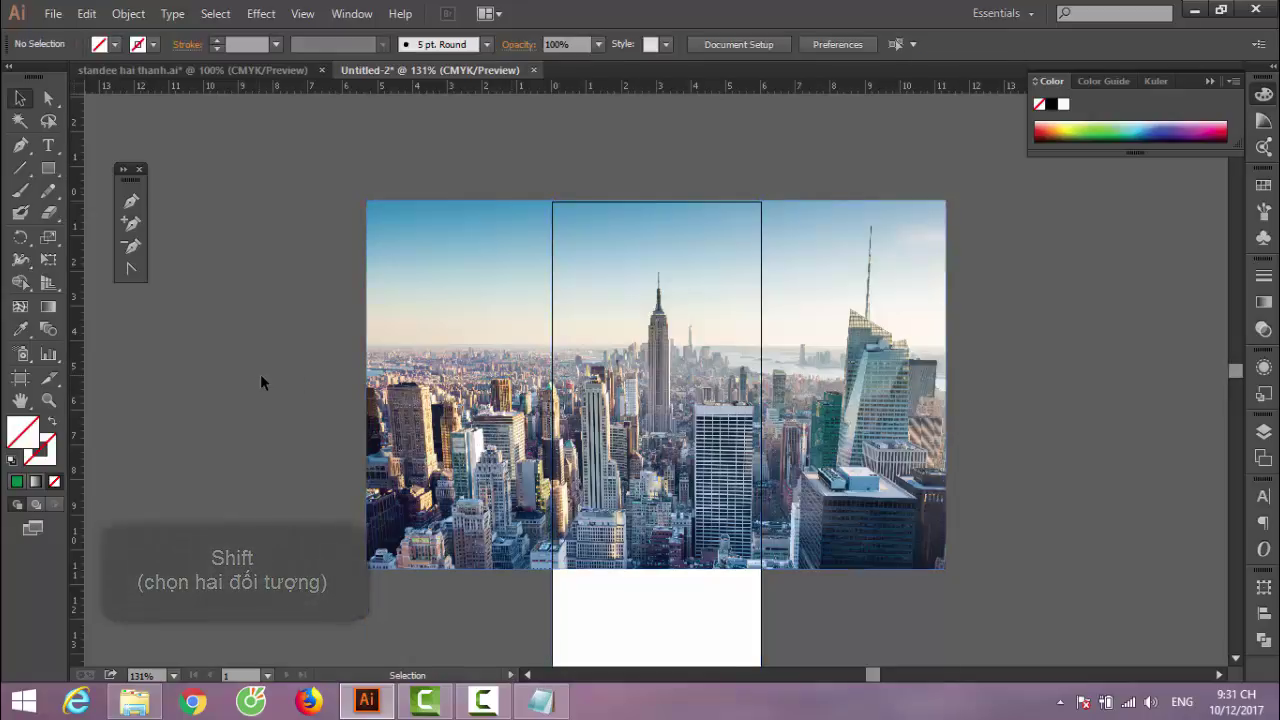
left_click(551, 379)
left_click(434, 372, "shift")
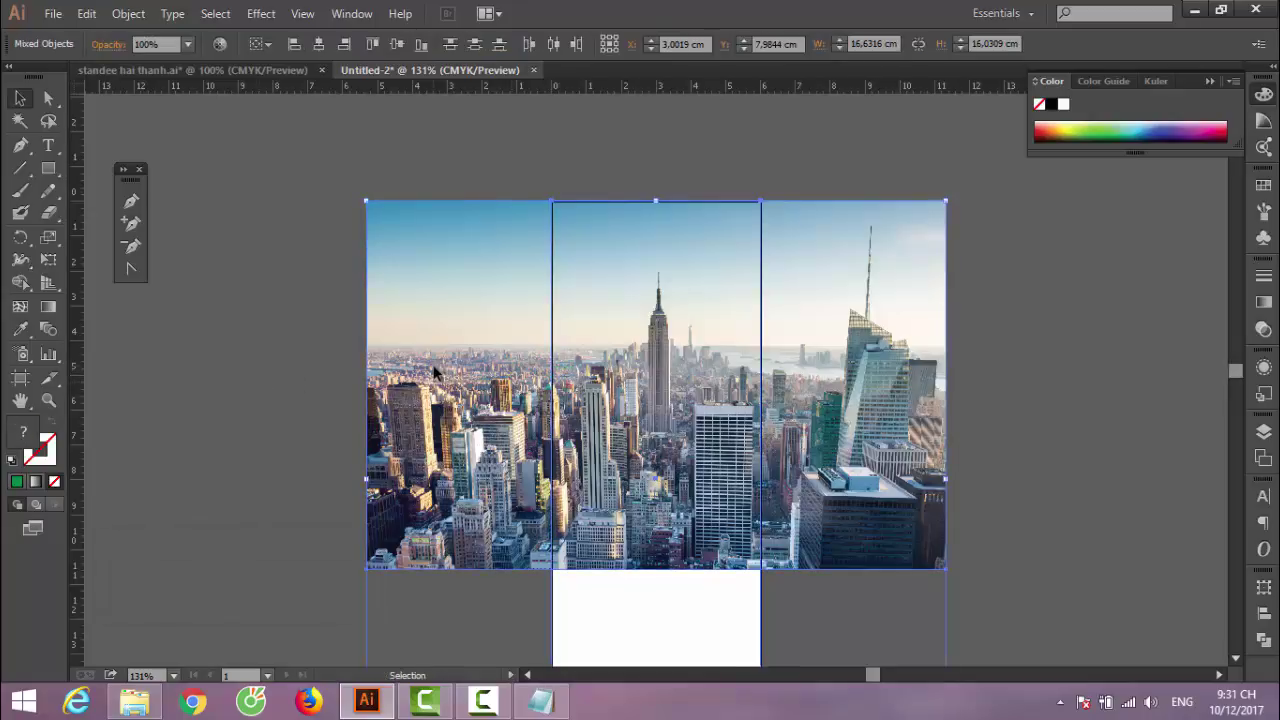
right_click(552, 307)
left_click(614, 414)
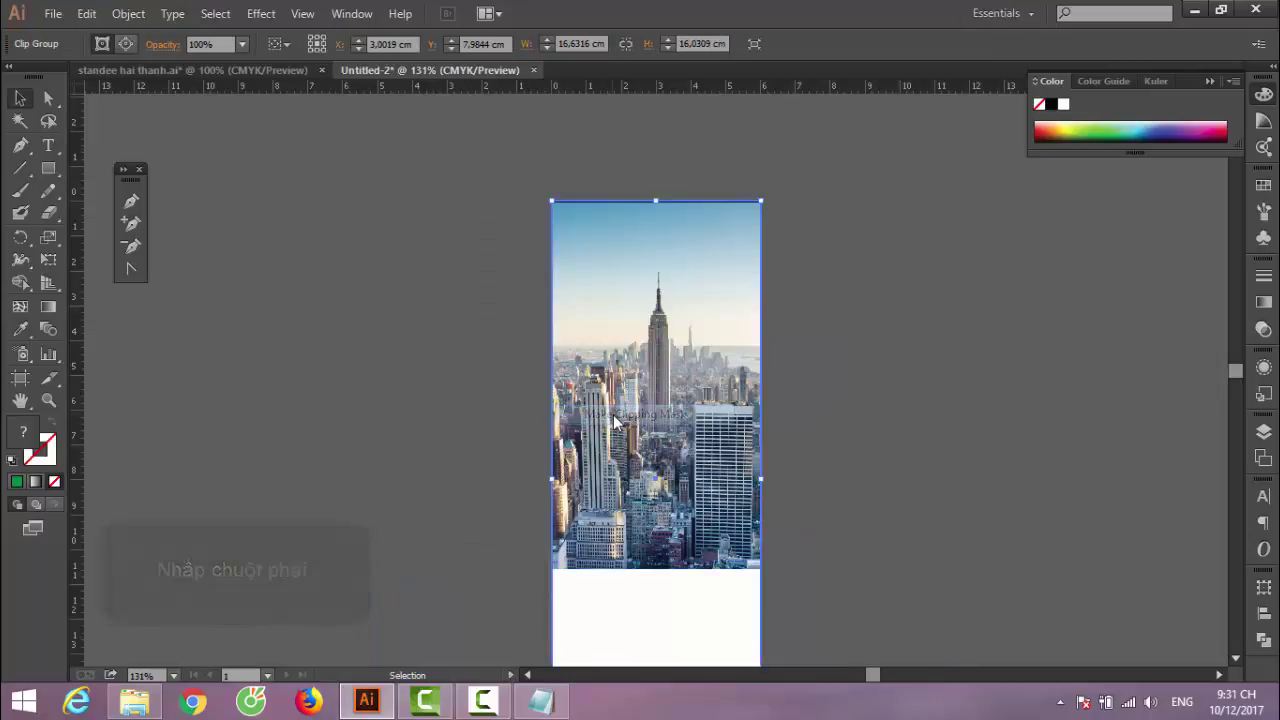
type("3")
left_click(842, 379)
scroll(840, 372, "down", 1)
scroll(835, 370, "down", 2)
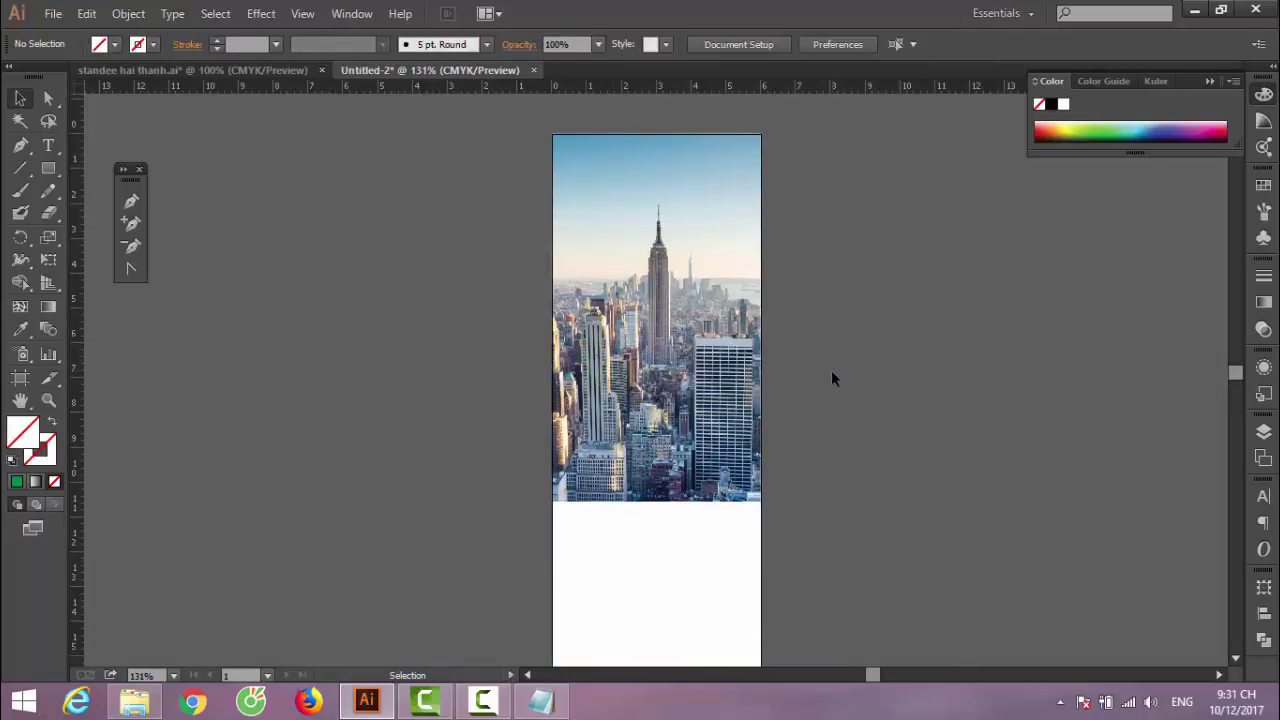
scroll(825, 368, "down", 2)
scroll(818, 390, "down", 2)
scroll(816, 400, "up", 2)
scroll(816, 400, "up", 3)
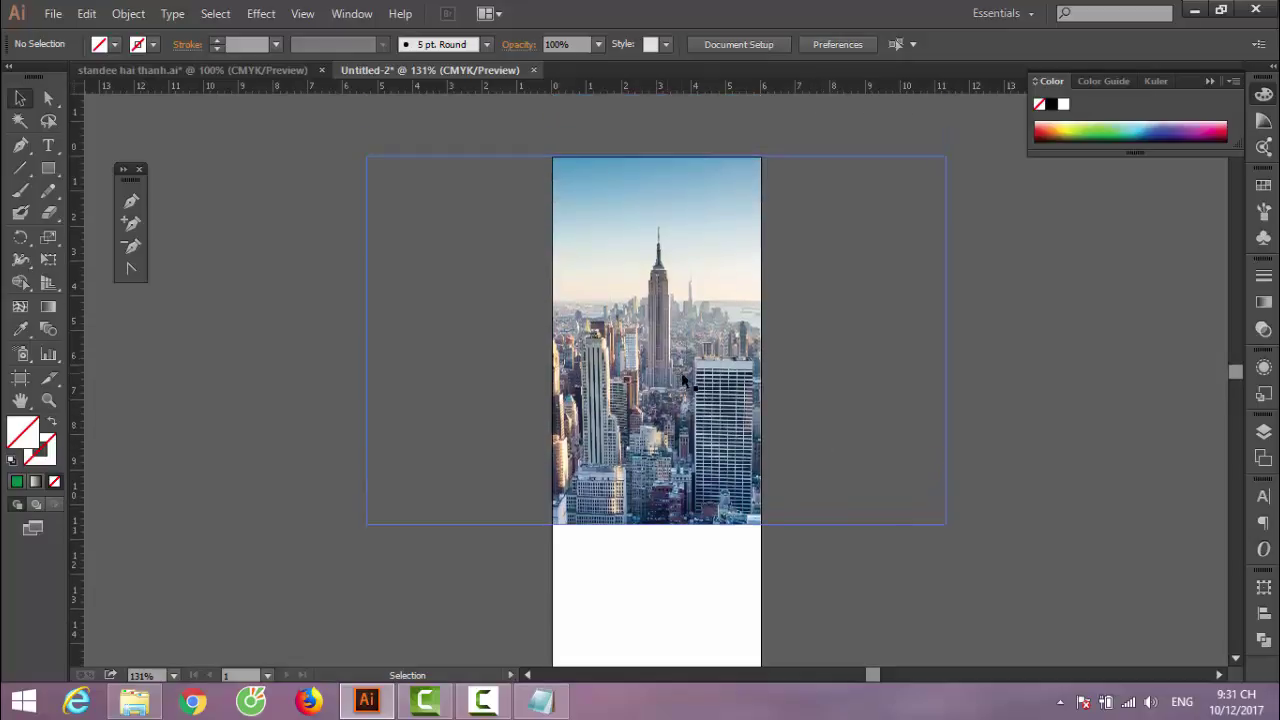
Create a green three-sided polygon with a 1 cm radius
left_click(46, 174)
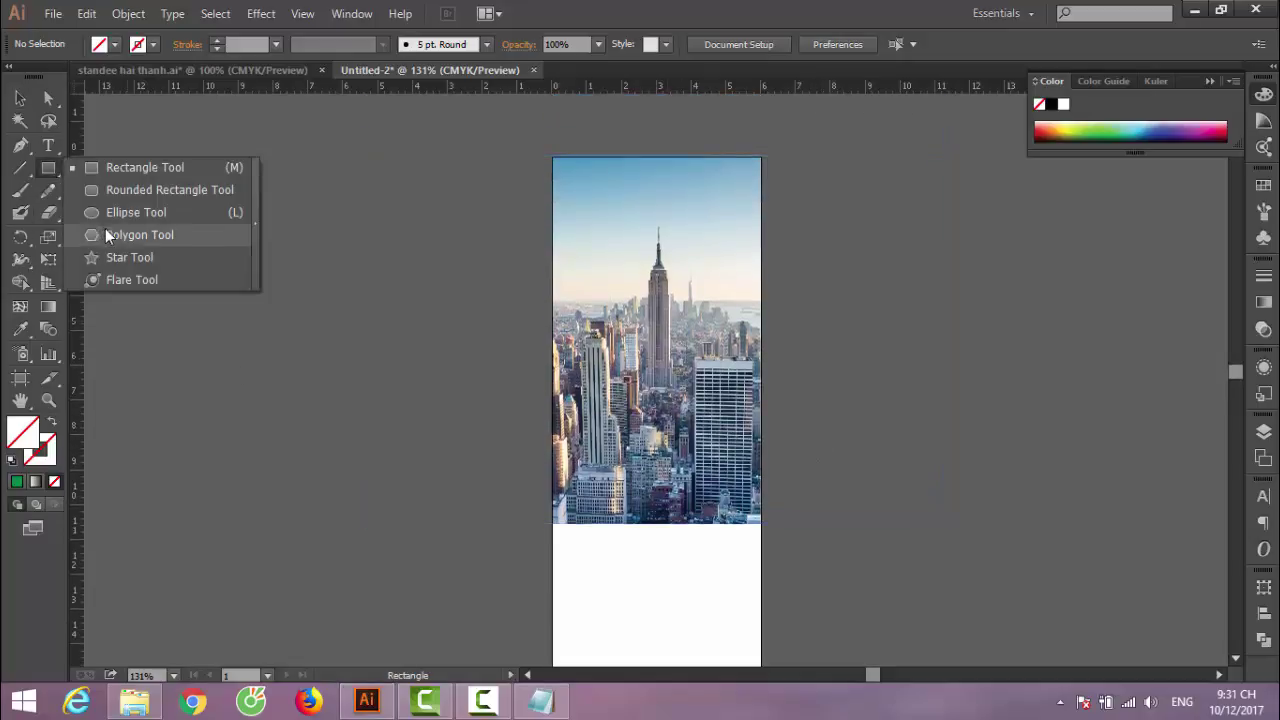
left_click_drag(44, 178, 105, 228)
left_click(351, 297)
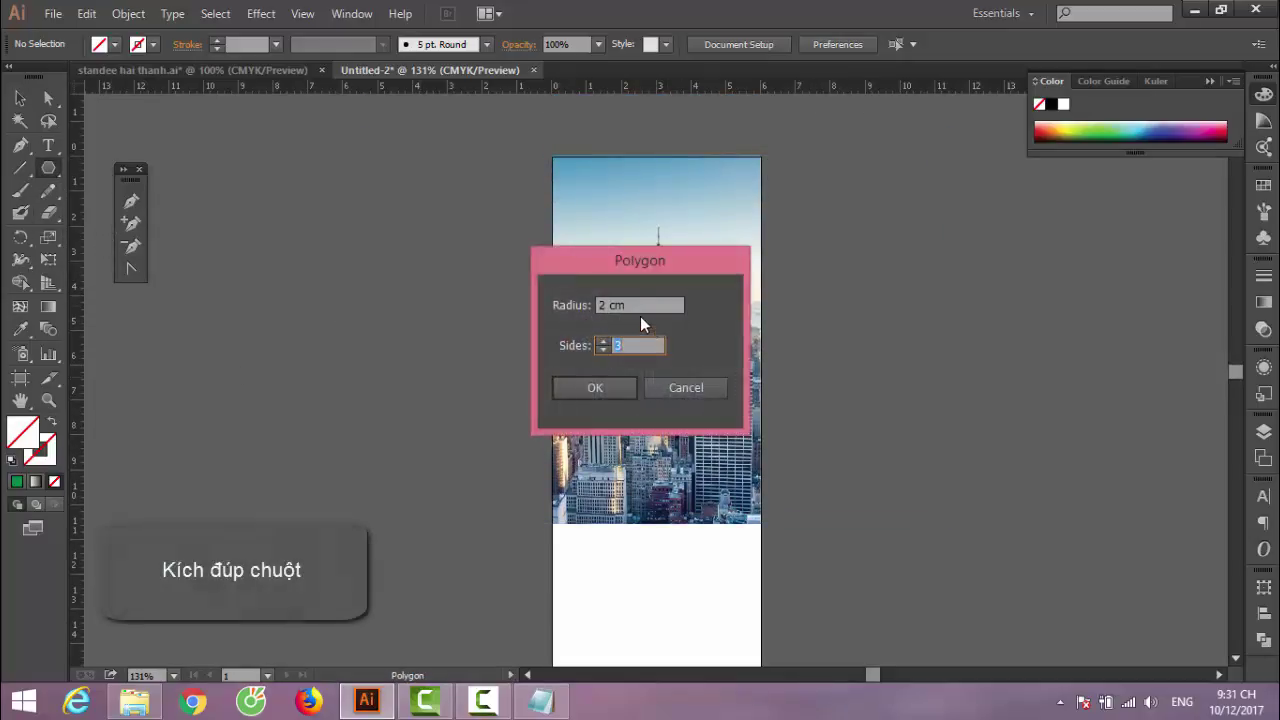
type("3")
type("1")
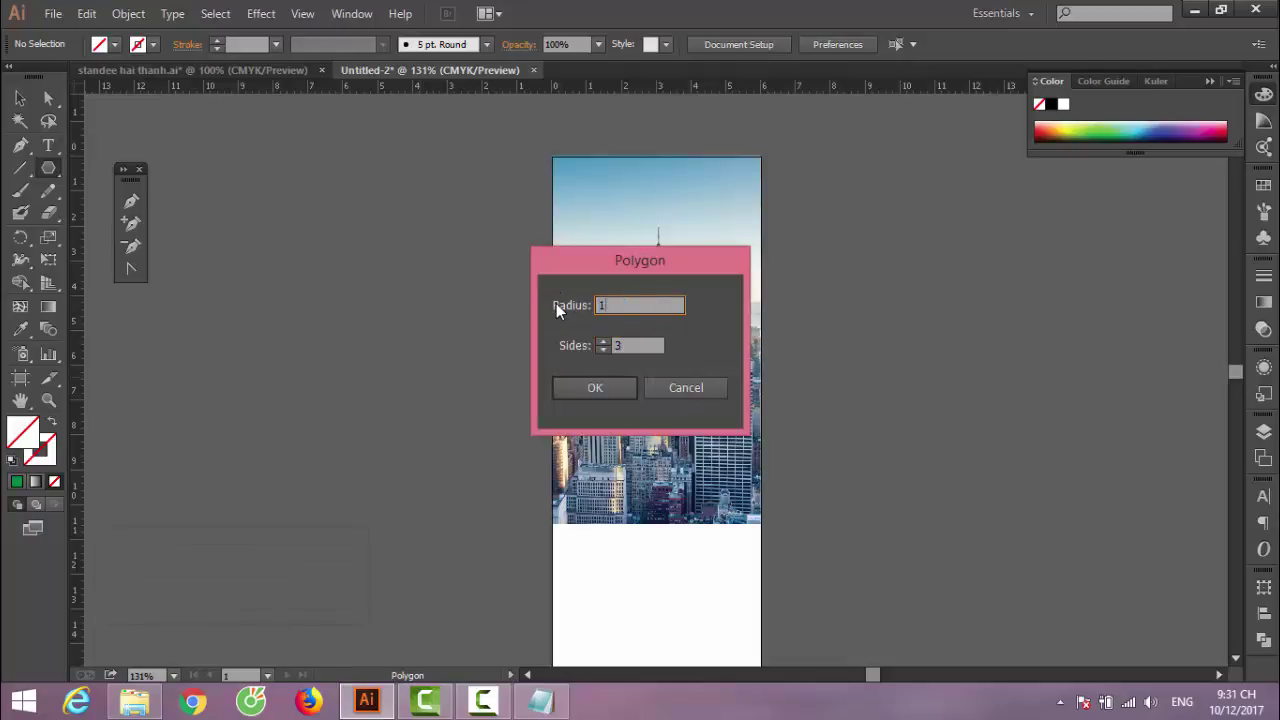
left_click(613, 391)
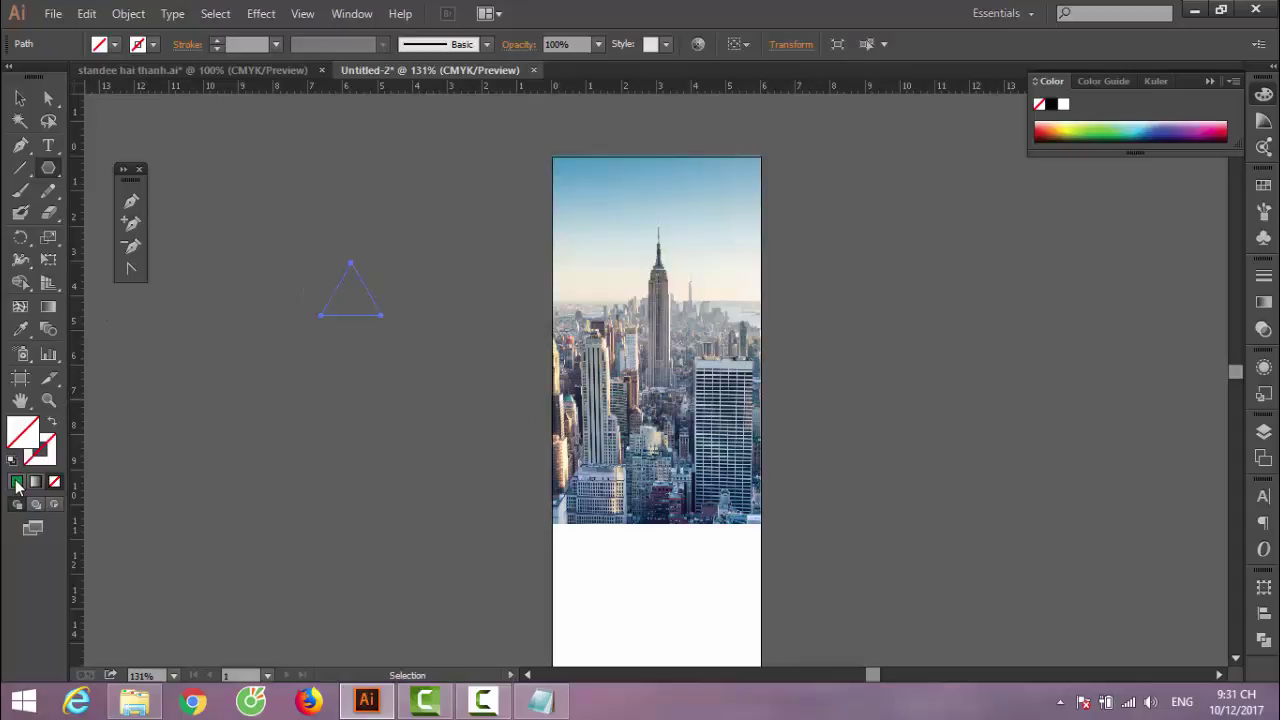
left_click(16, 482)
Rotate the triangle 90° to point right and place it at the photo's lower-left edge
left_click(20, 98)
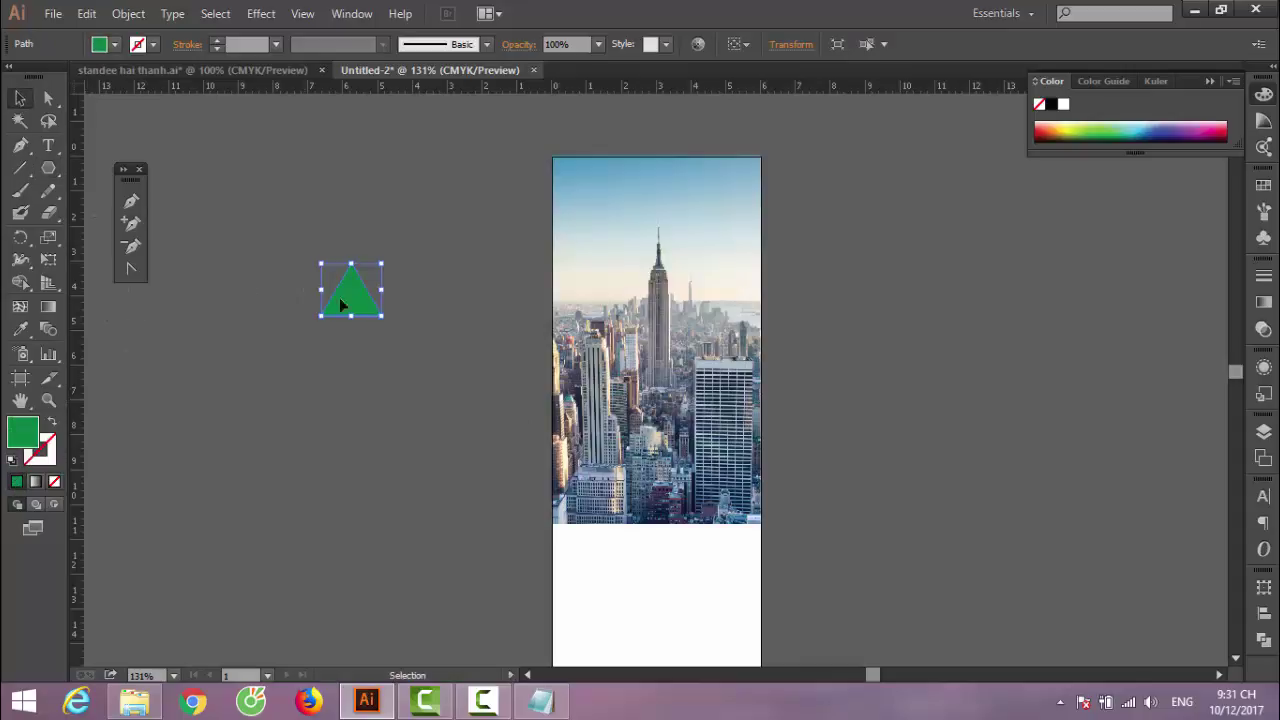
left_click(390, 262)
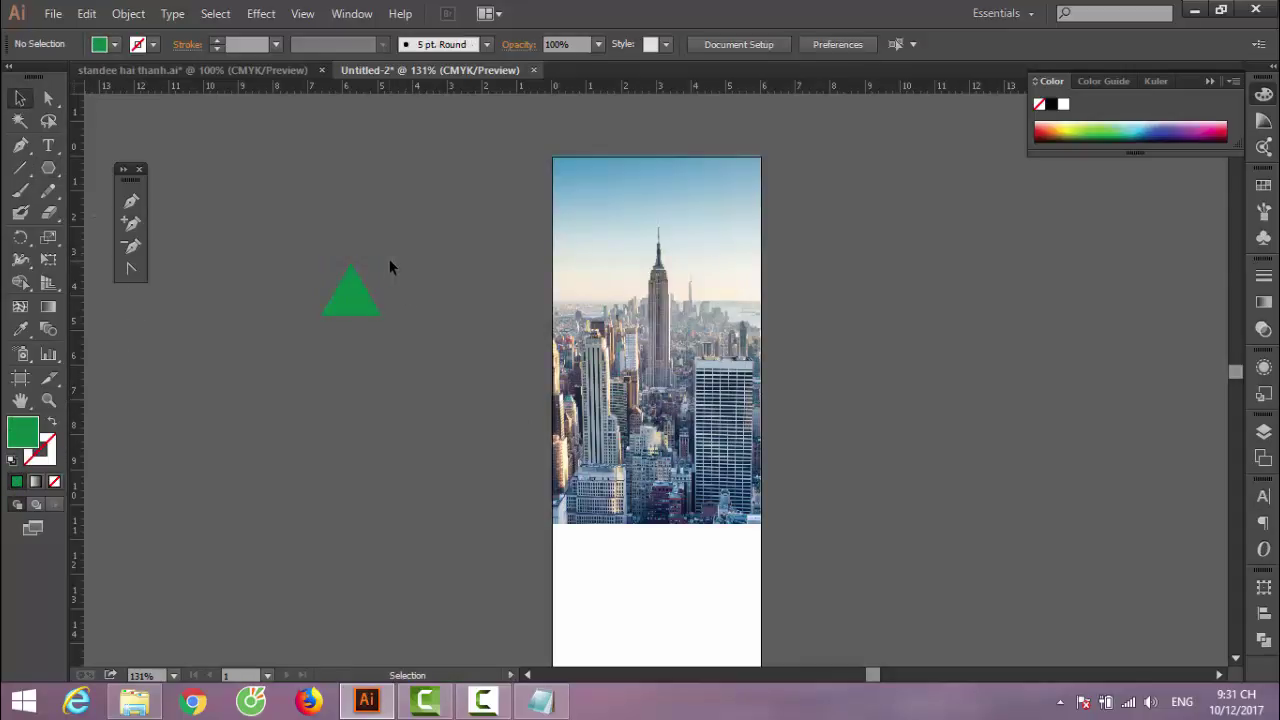
left_click(345, 287)
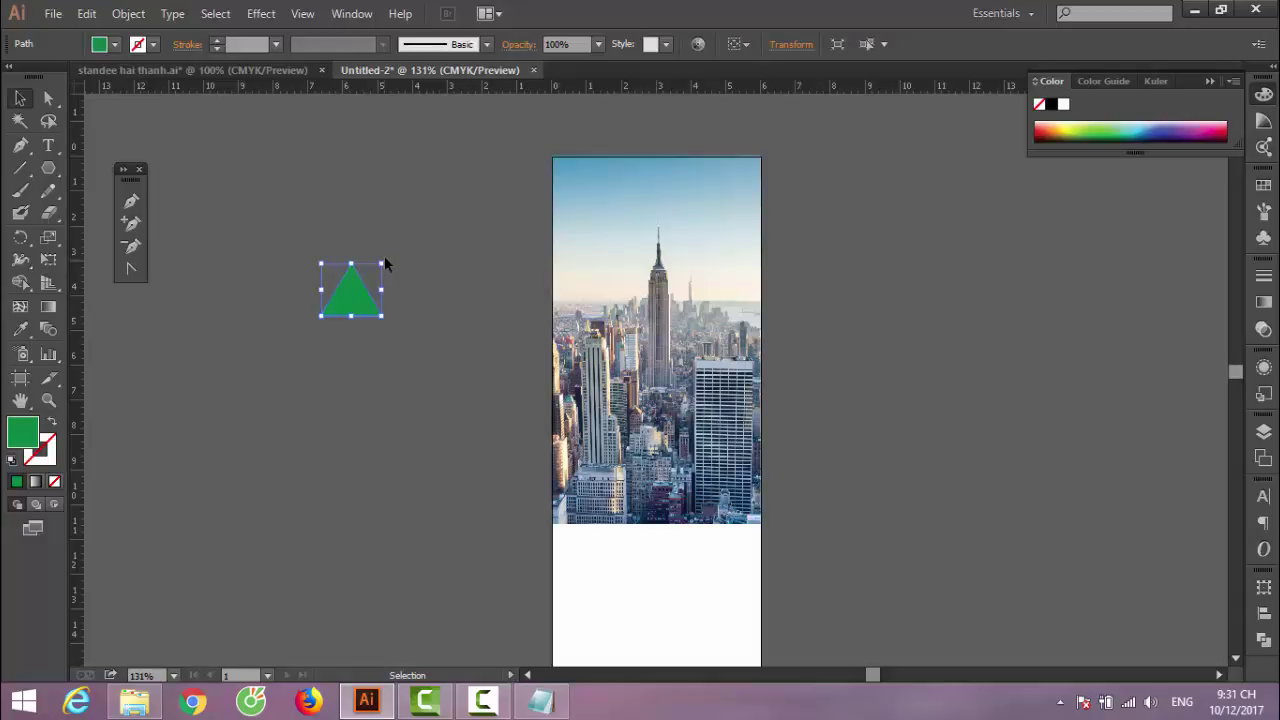
key("shift")
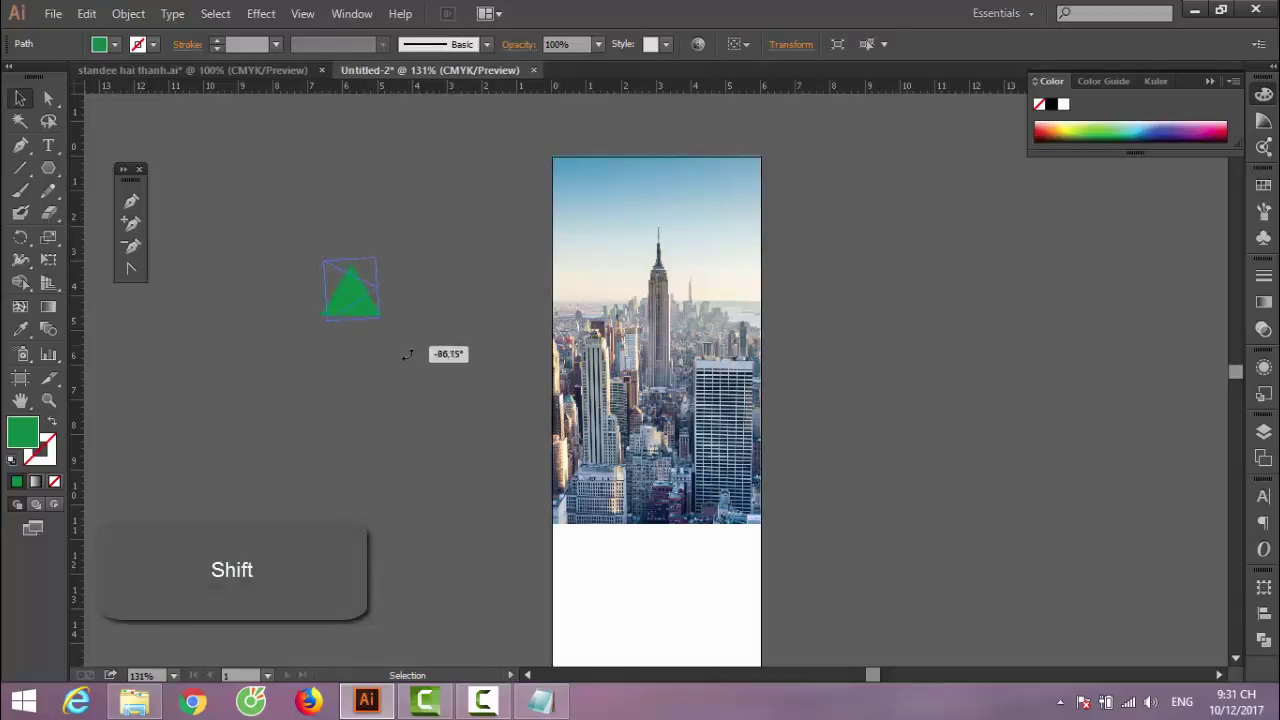
left_click_drag(393, 263, 412, 364)
left_click_drag(351, 291, 583, 485)
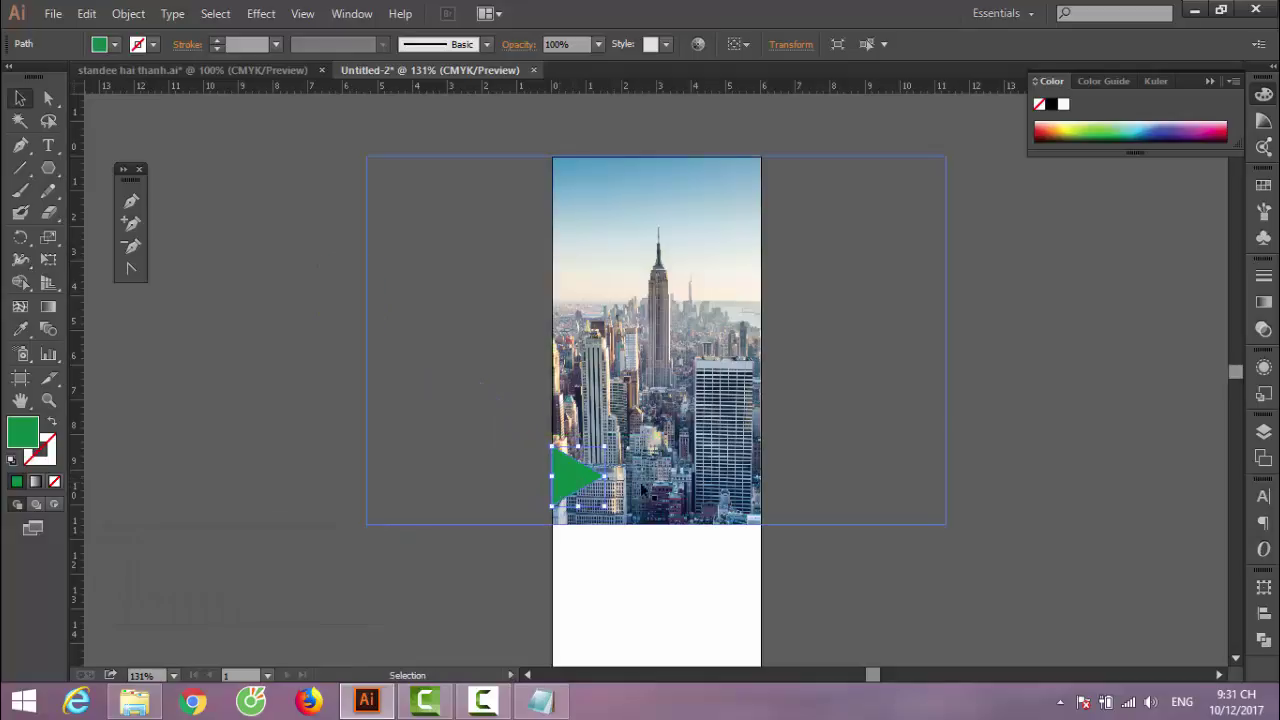
key("Up")
key("Up")
key("Up")
key("Up")
key("Up")
key("Up")
left_click_drag(605, 496, 613, 507)
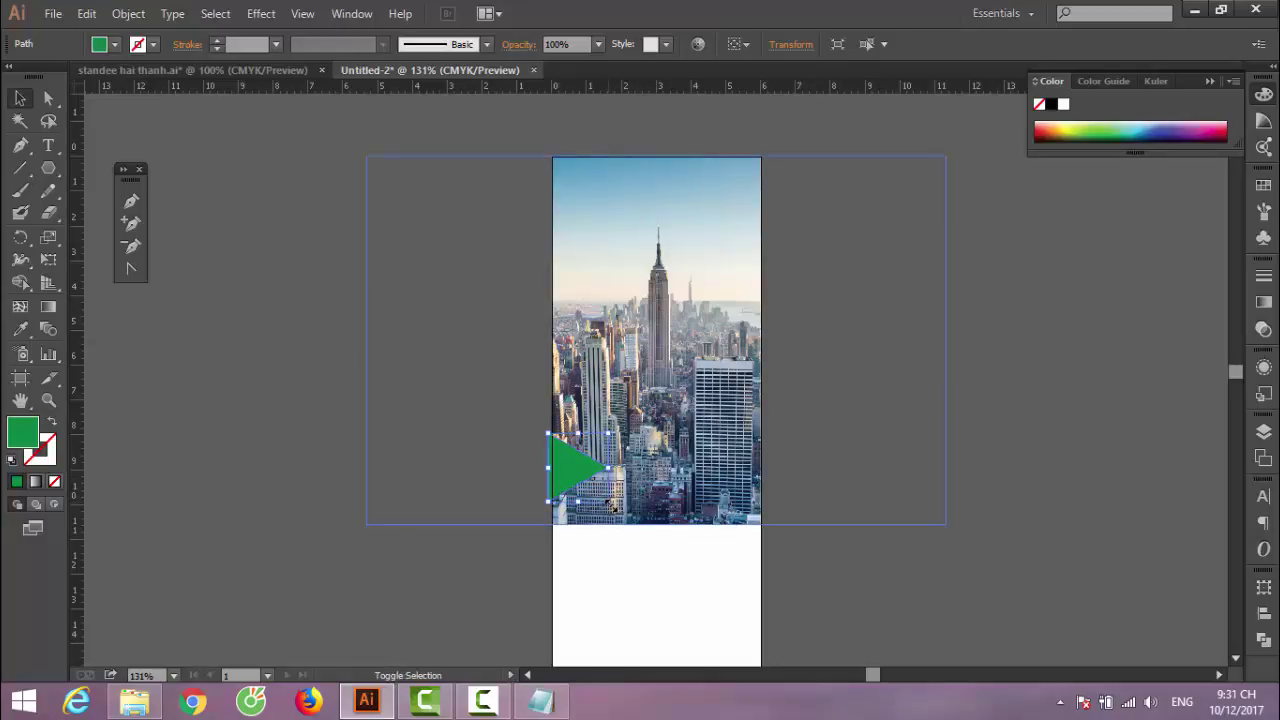
key("Right")
key("Right")
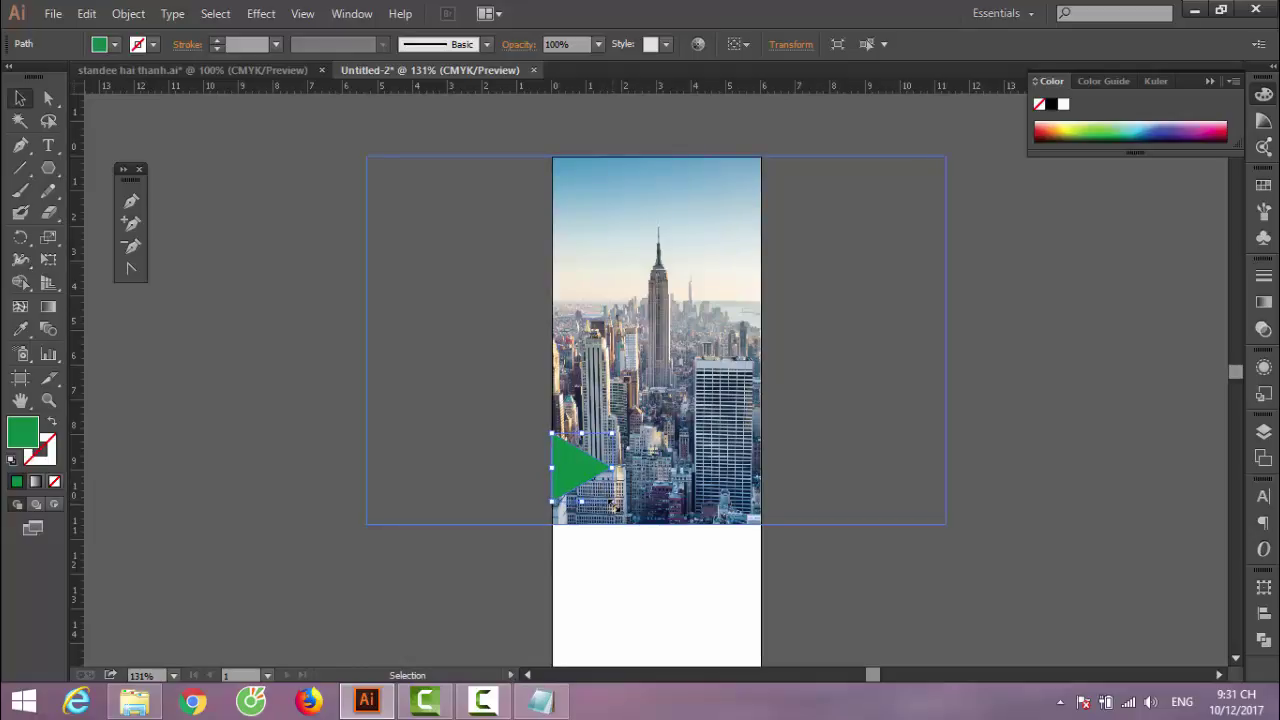
left_click_drag(613, 503, 619, 501)
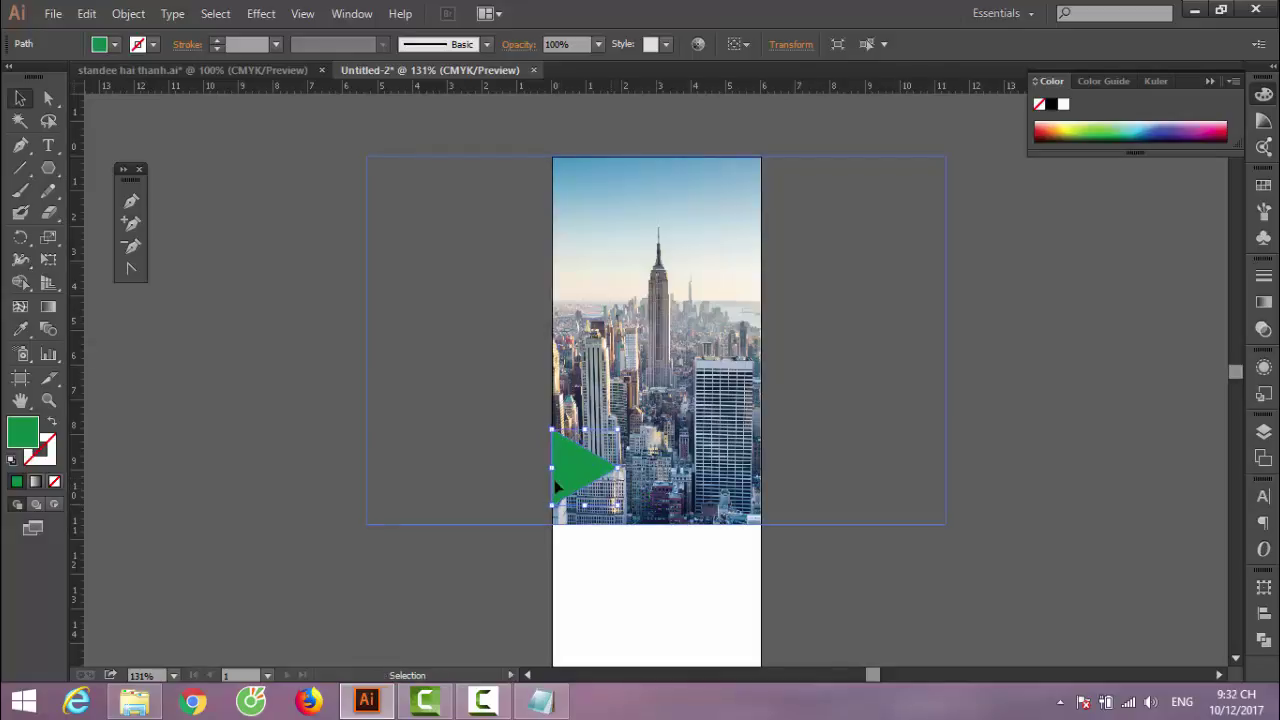
left_click(455, 500)
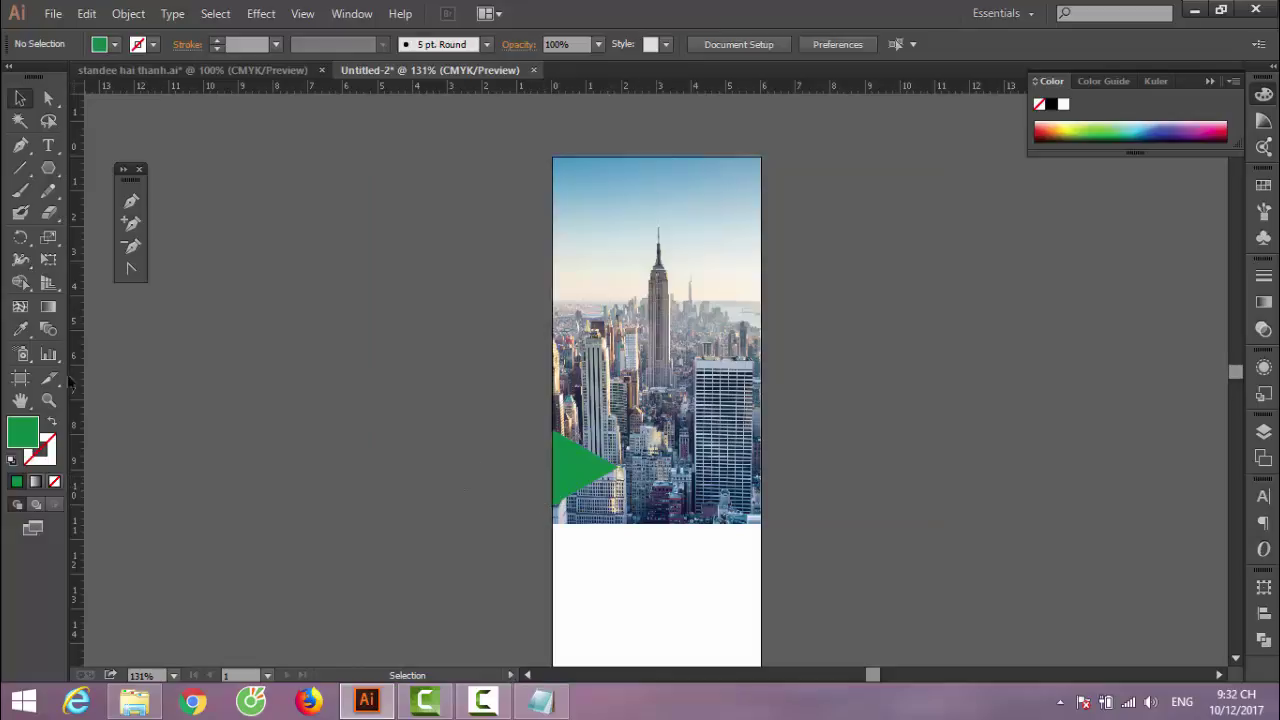
Draw a thin 9.99 × 0.57 cm bar along the photo's bottom and brighten its green
left_click_drag(47, 172, 101, 174)
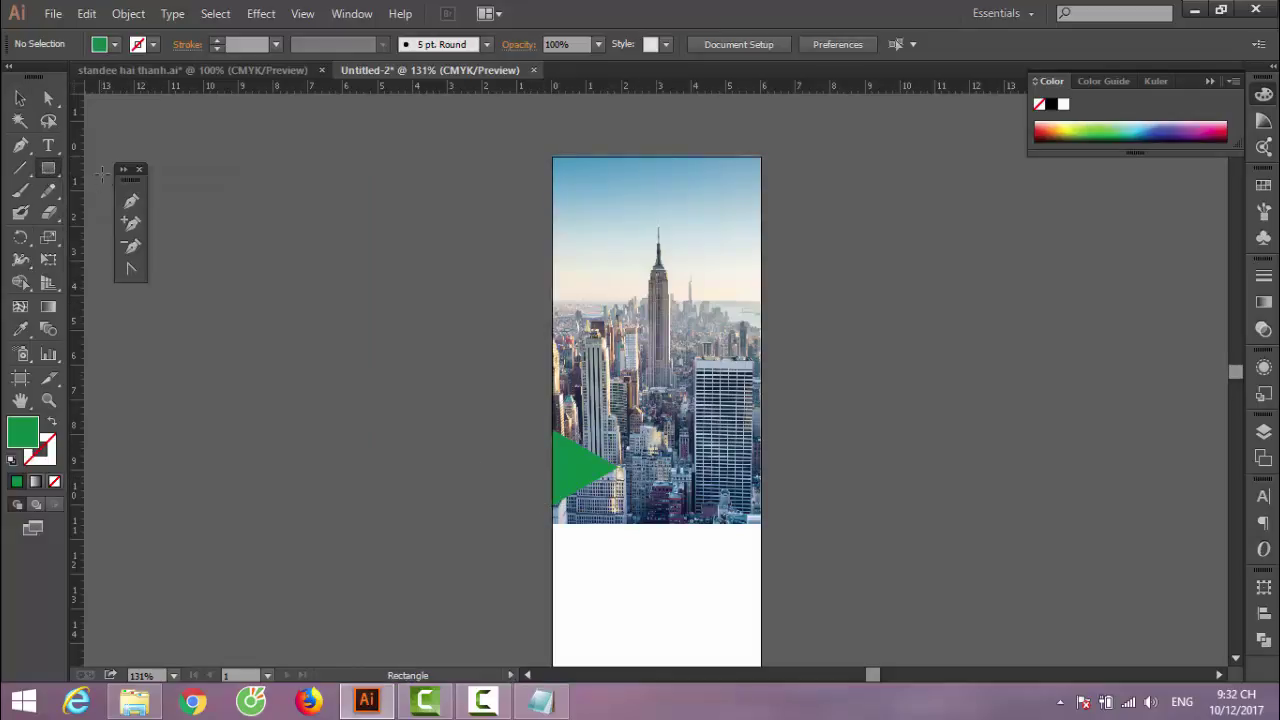
left_click_drag(424, 526, 764, 543)
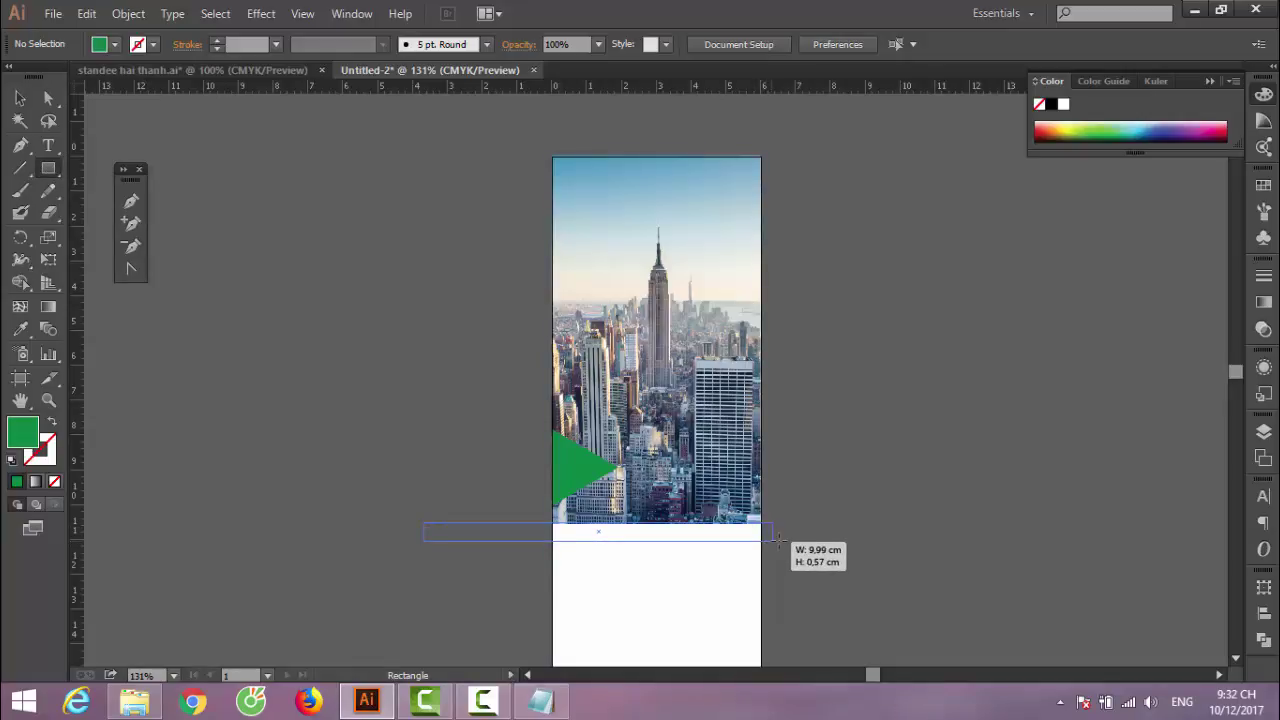
left_click_drag(764, 543, 783, 541)
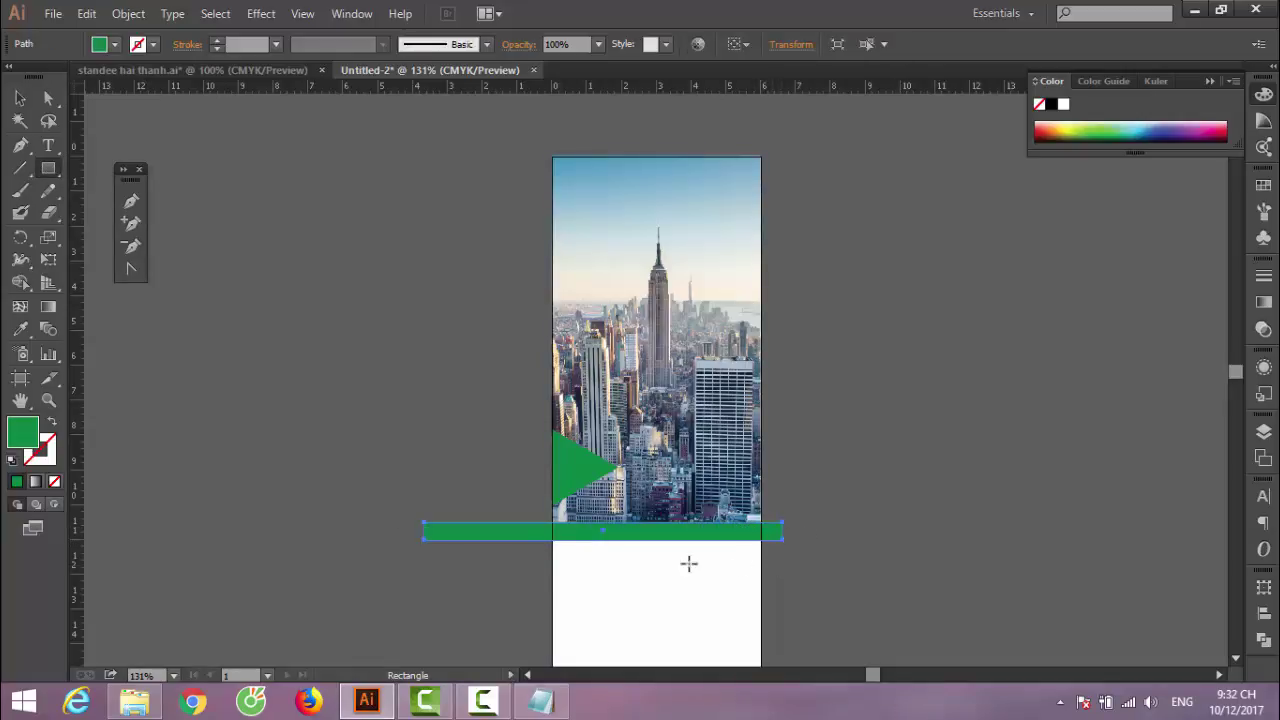
double_click(27, 440)
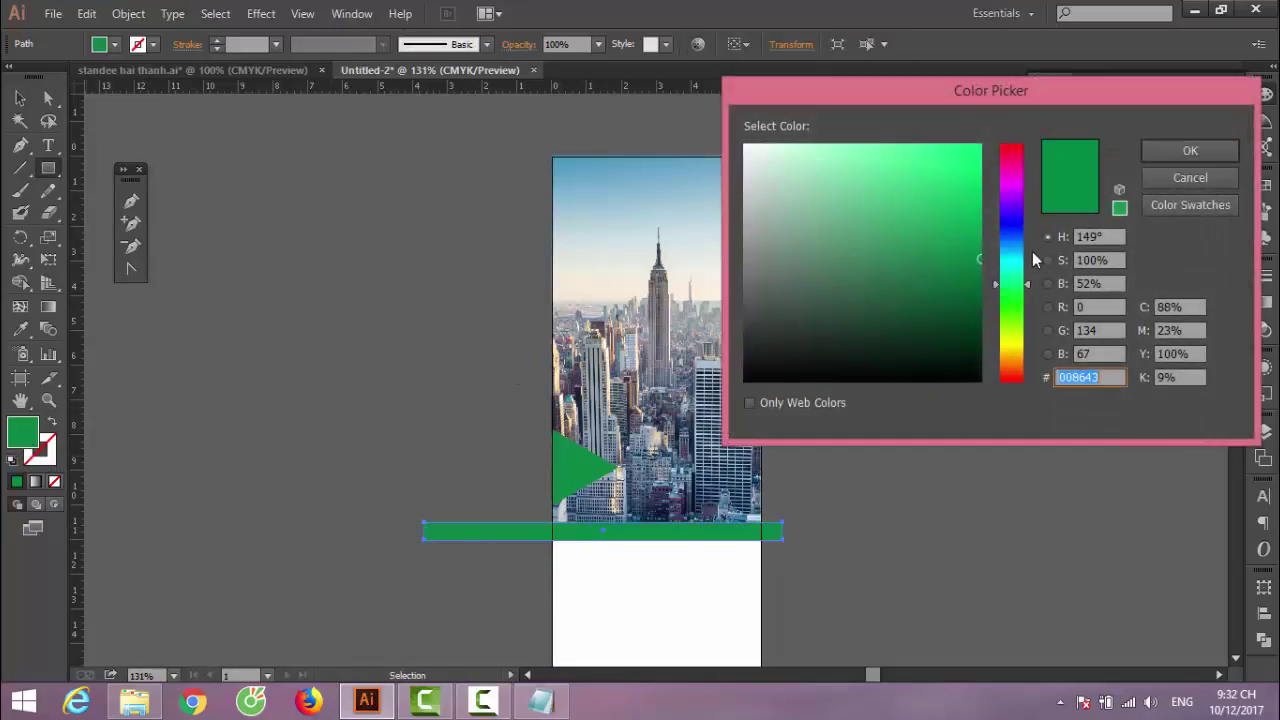
left_click_drag(981, 216, 987, 203)
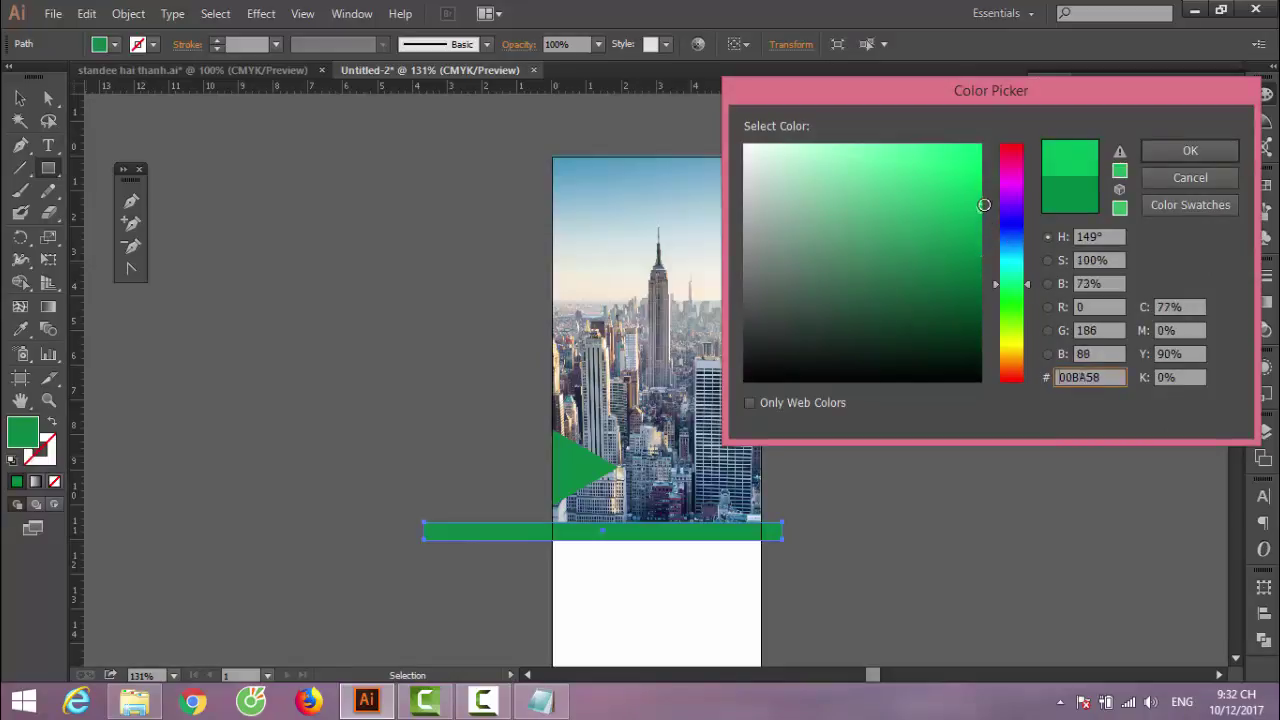
left_click(1195, 150)
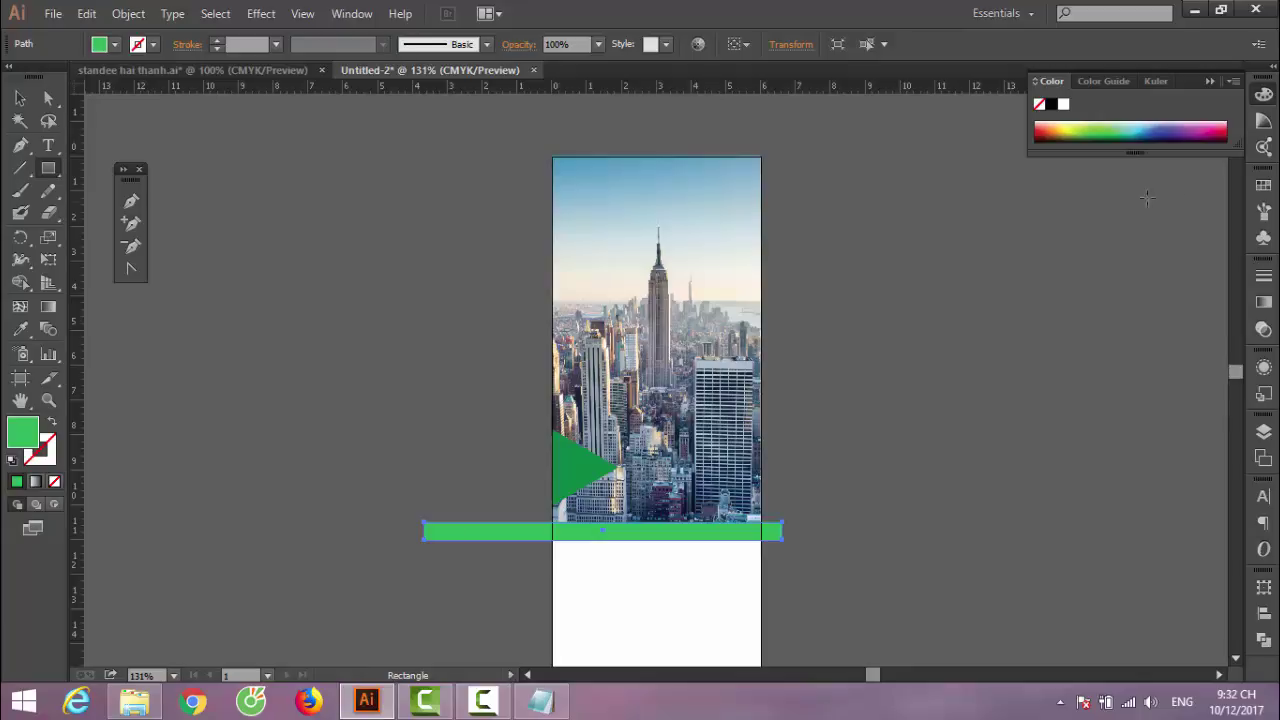
key("v")
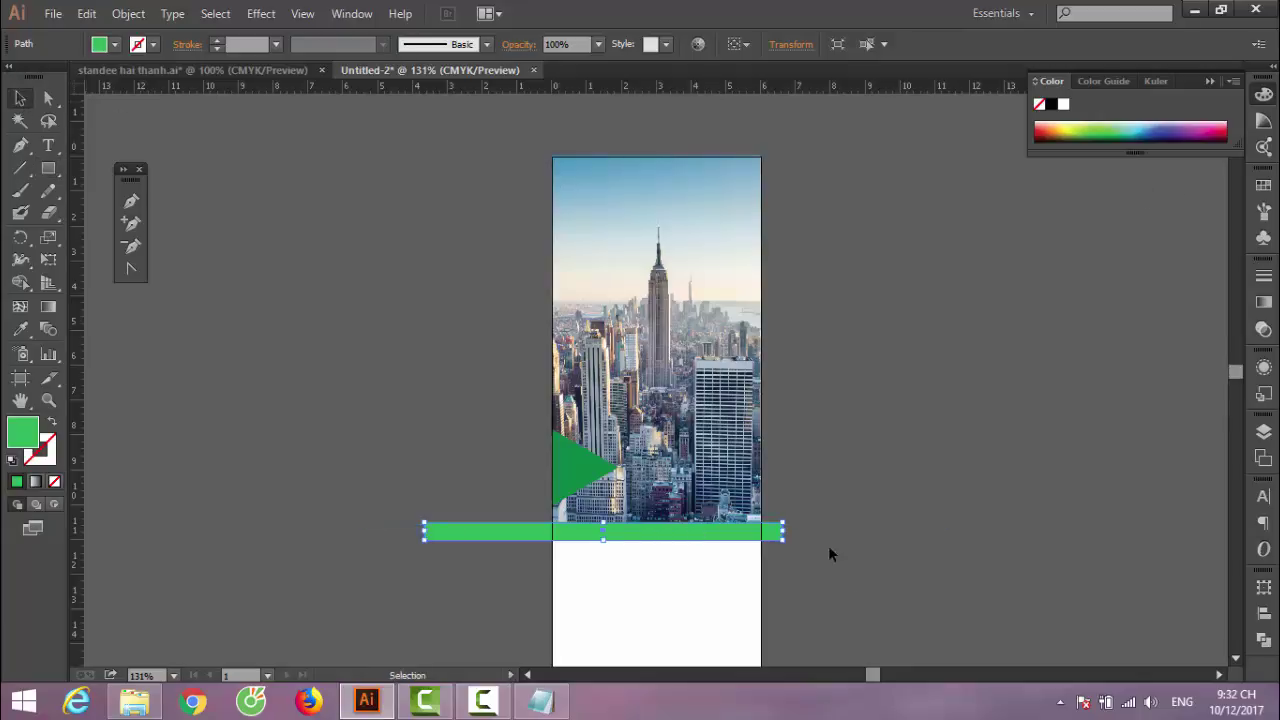
Rotate the bright-green bar to about 30° and move it up-right past the triangle's tip
mouse_move(787, 540)
left_mouse_down()
mouse_move(807, 450)
mouse_move(824, 451)
left_mouse_up()
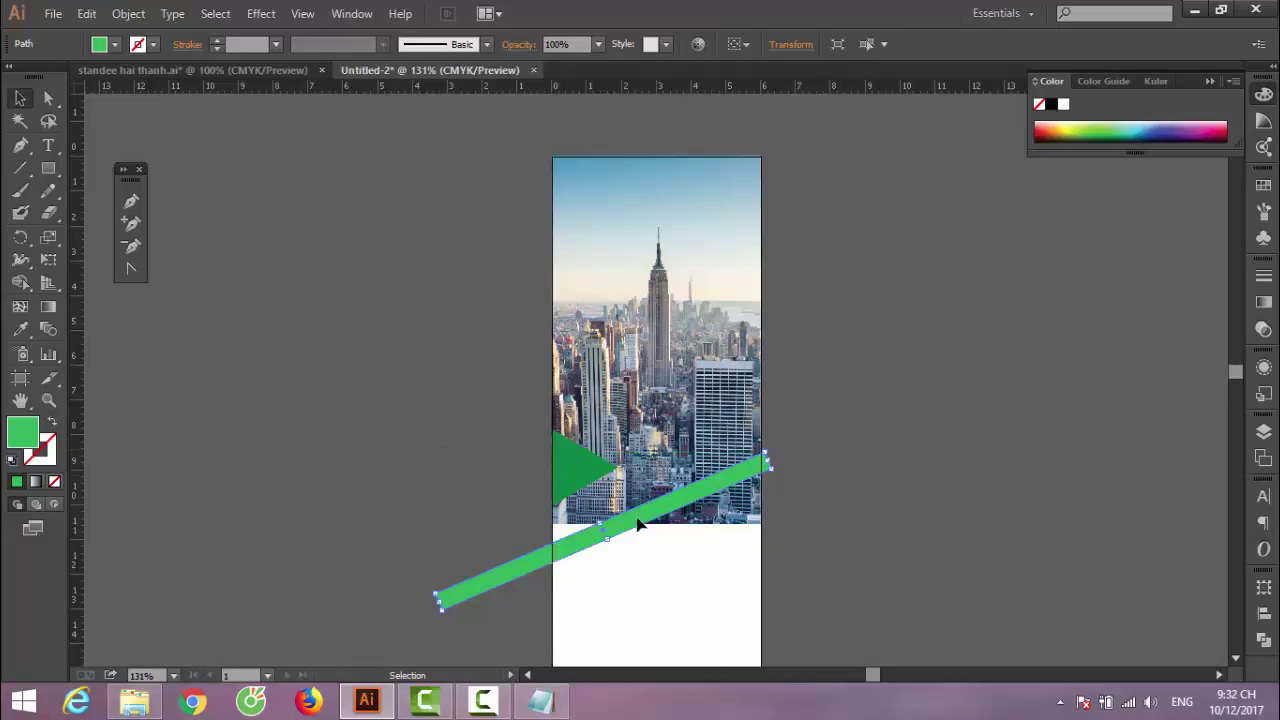
left_click_drag(630, 530, 684, 473)
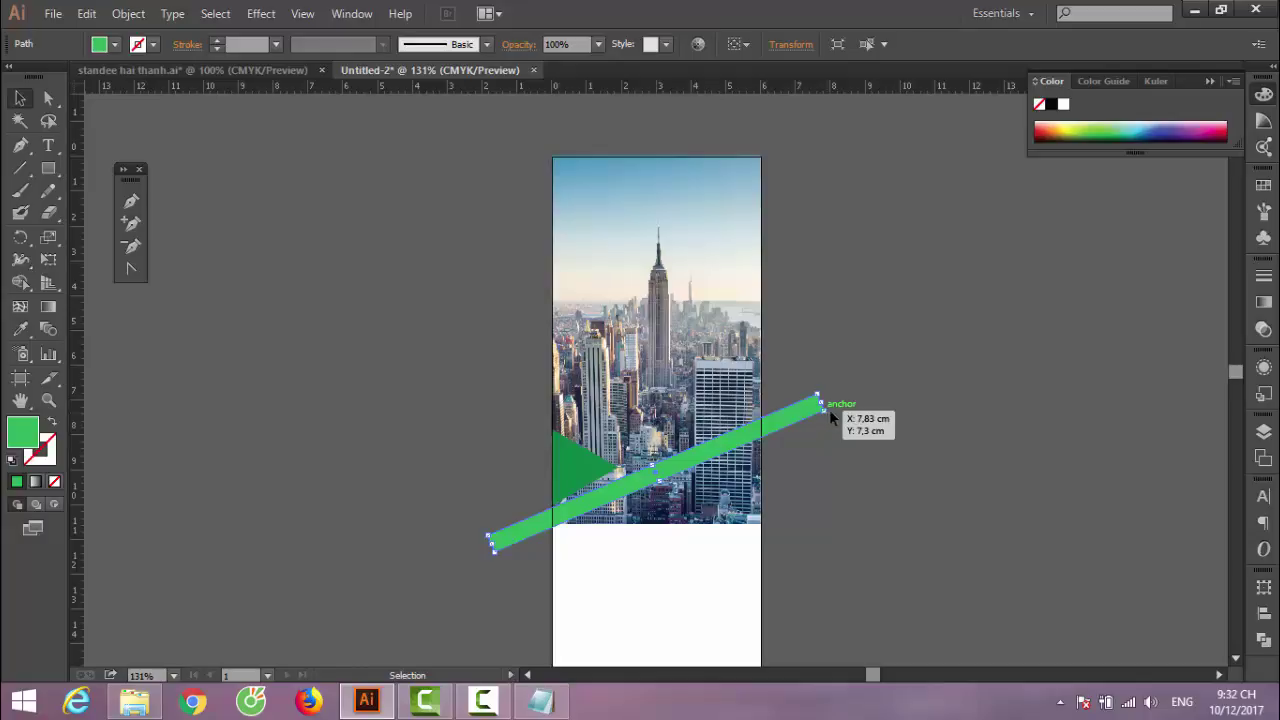
left_click_drag(831, 412, 835, 389)
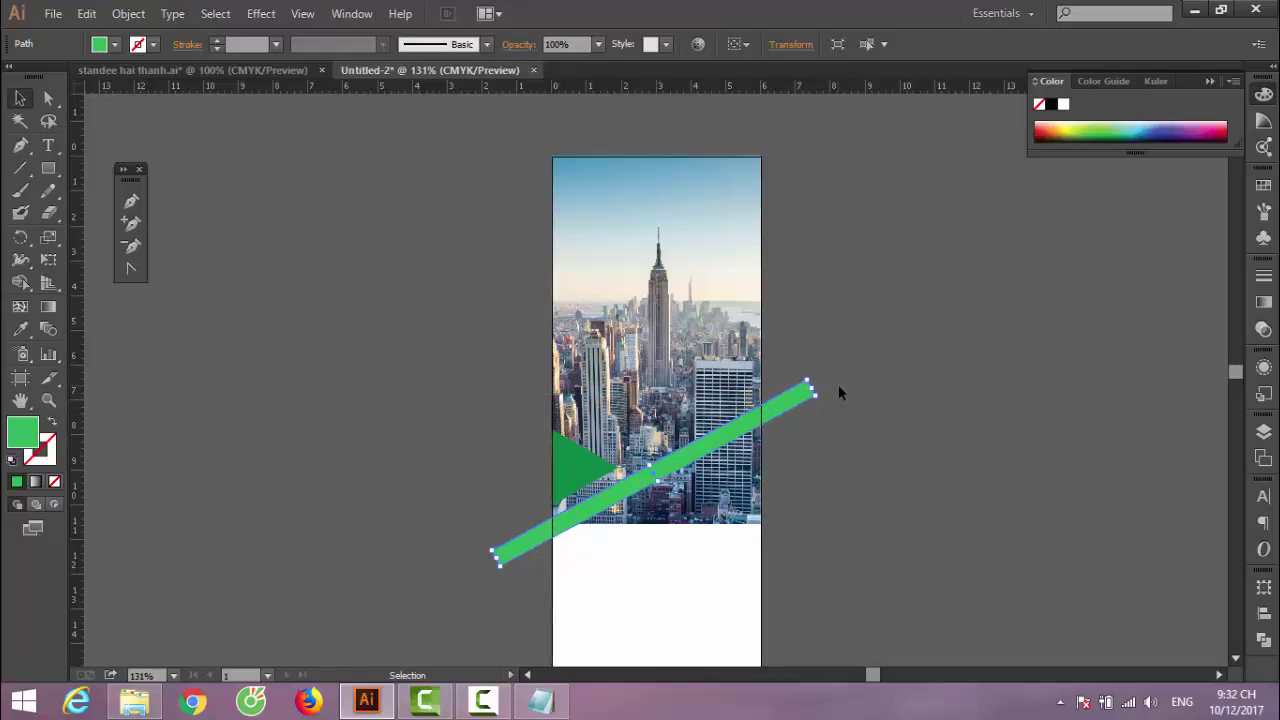
key("Up")
key("Up")
key("Up")
key("Left")
key("Left")
key("Left")
key("Up")
key("Up")
key("Up")
key("Up")
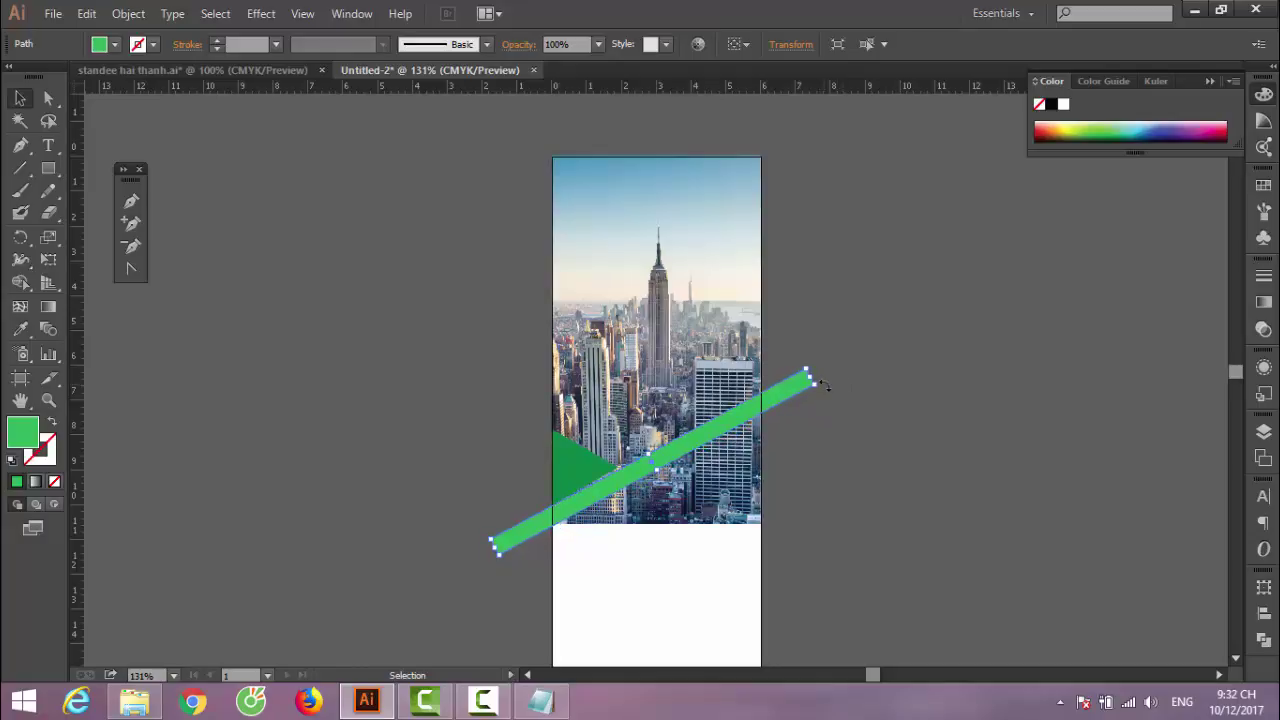
left_click_drag(819, 384, 825, 377)
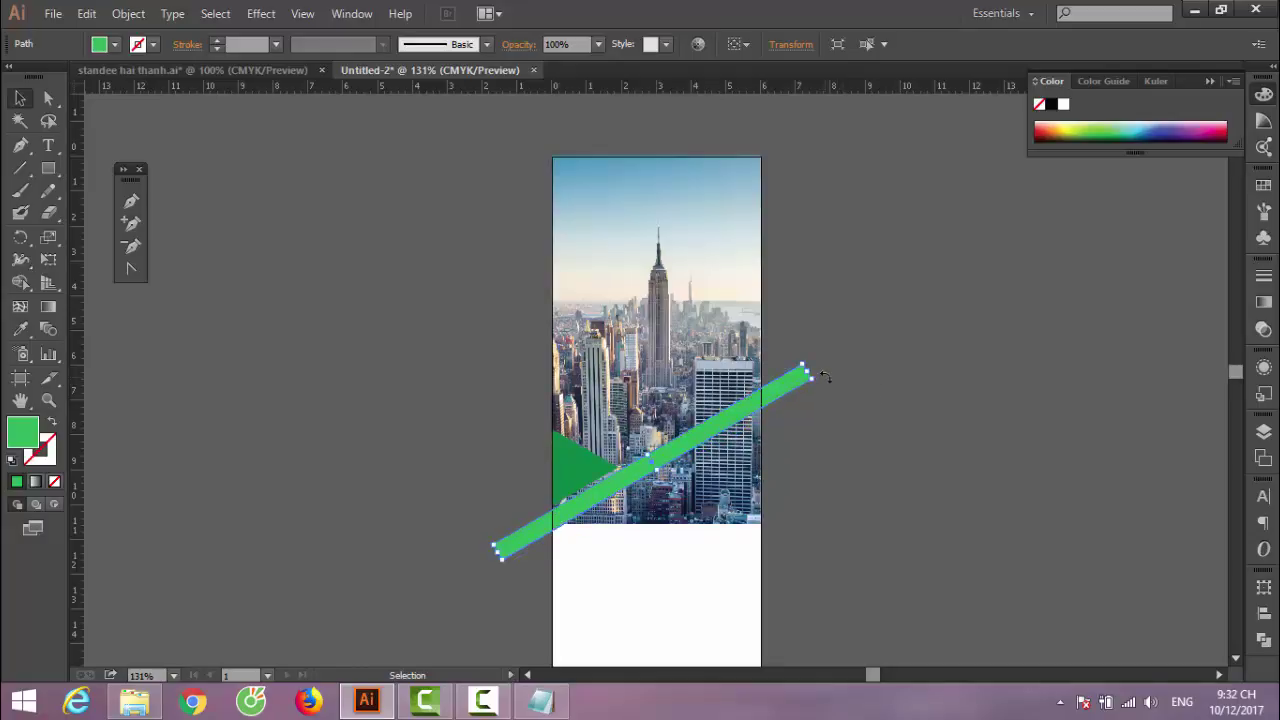
key("Up")
key("Up")
key("Up")
key("Up")
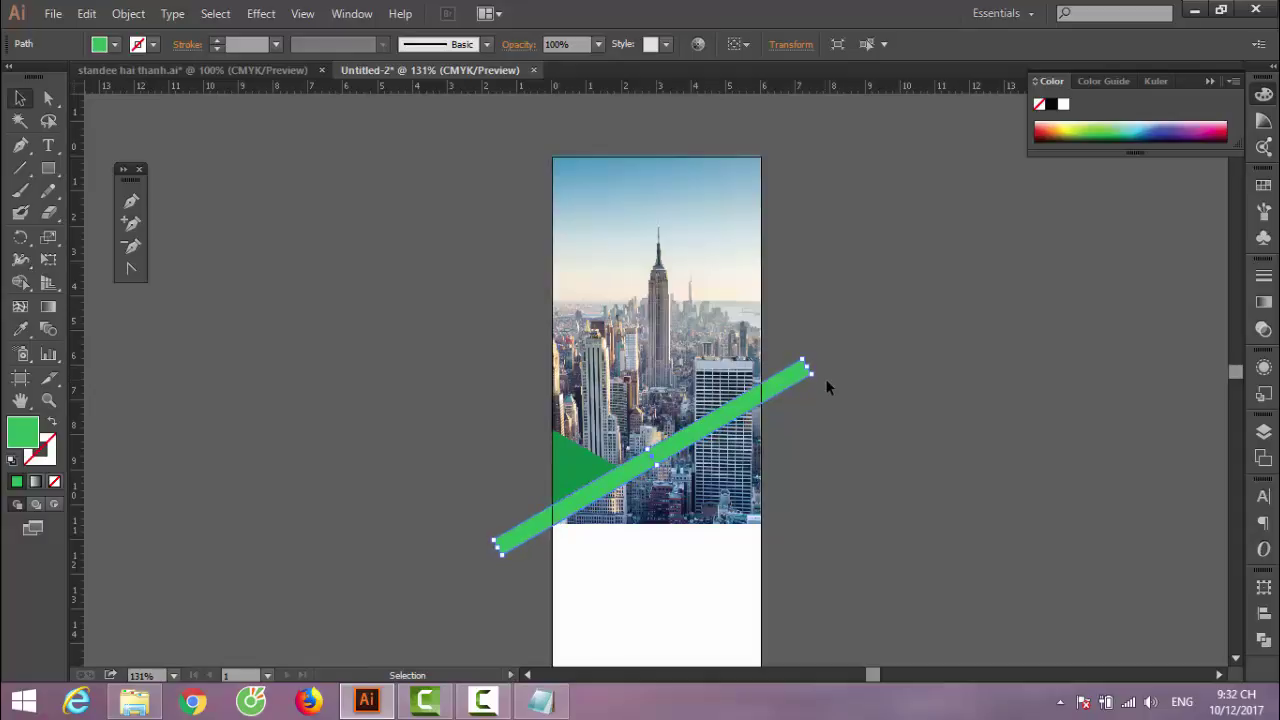
key("Right")
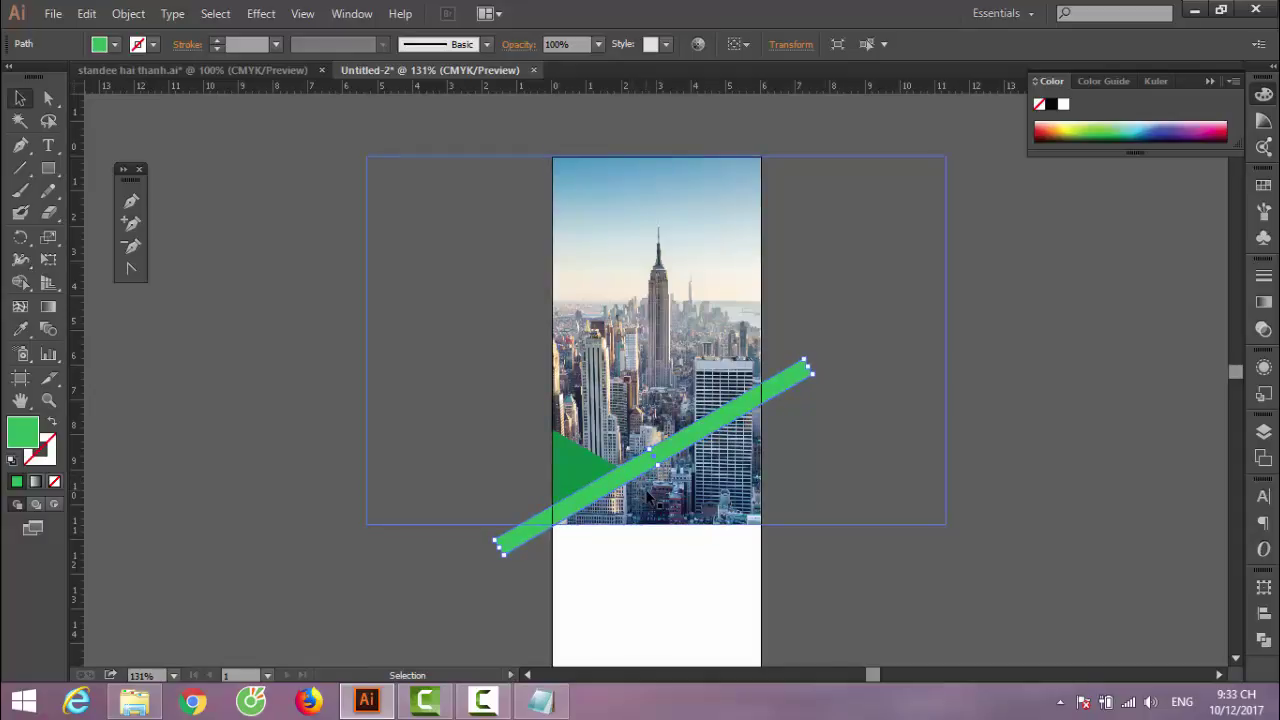
key("Up")
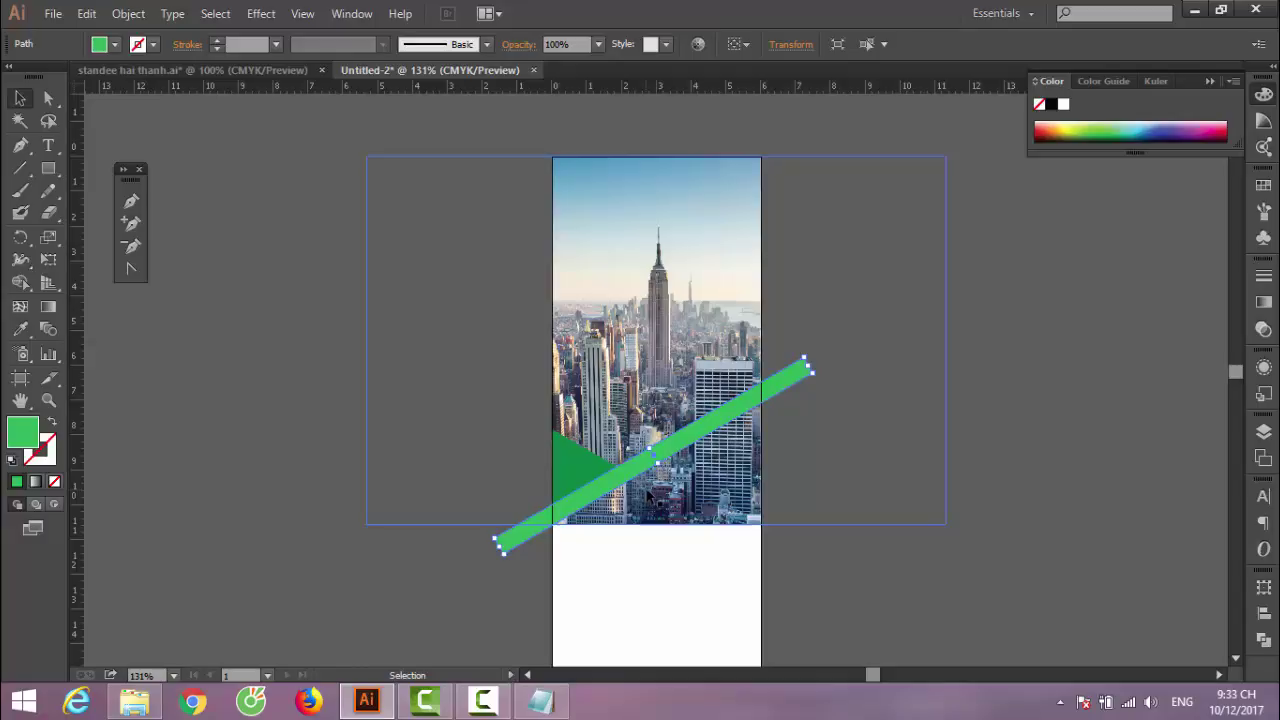
left_click(592, 466)
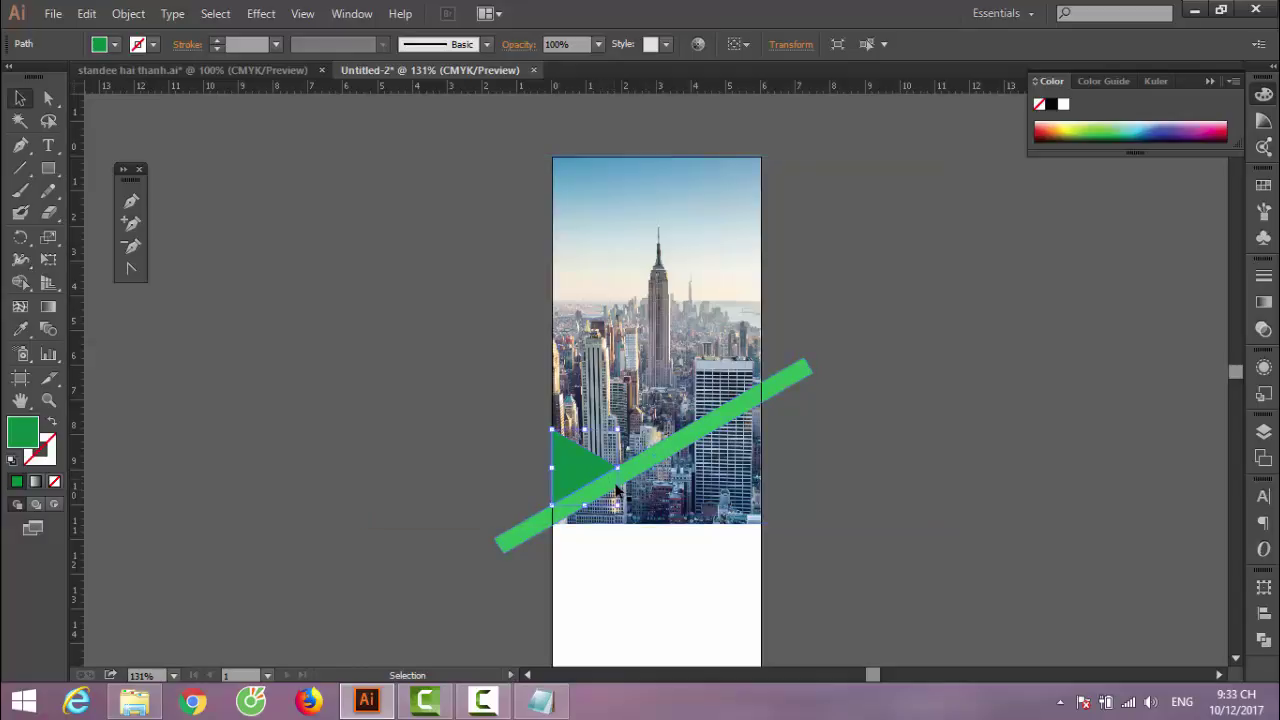
left_click(721, 416)
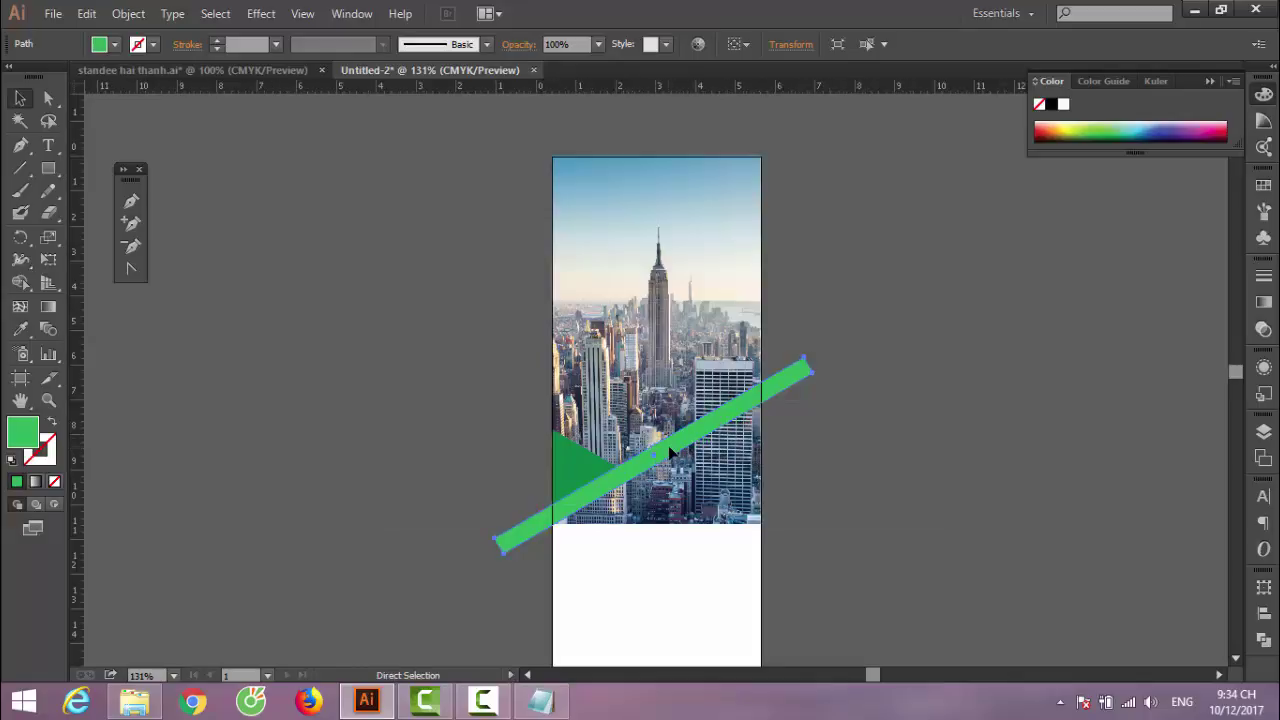
Duplicate the green bar 0.33 cm below itself and bring the upper bar to the front
key("ctrl+plus")
key("ctrl+plus")
key("ctrl+plus")
scroll(600, 410, "down", 2)
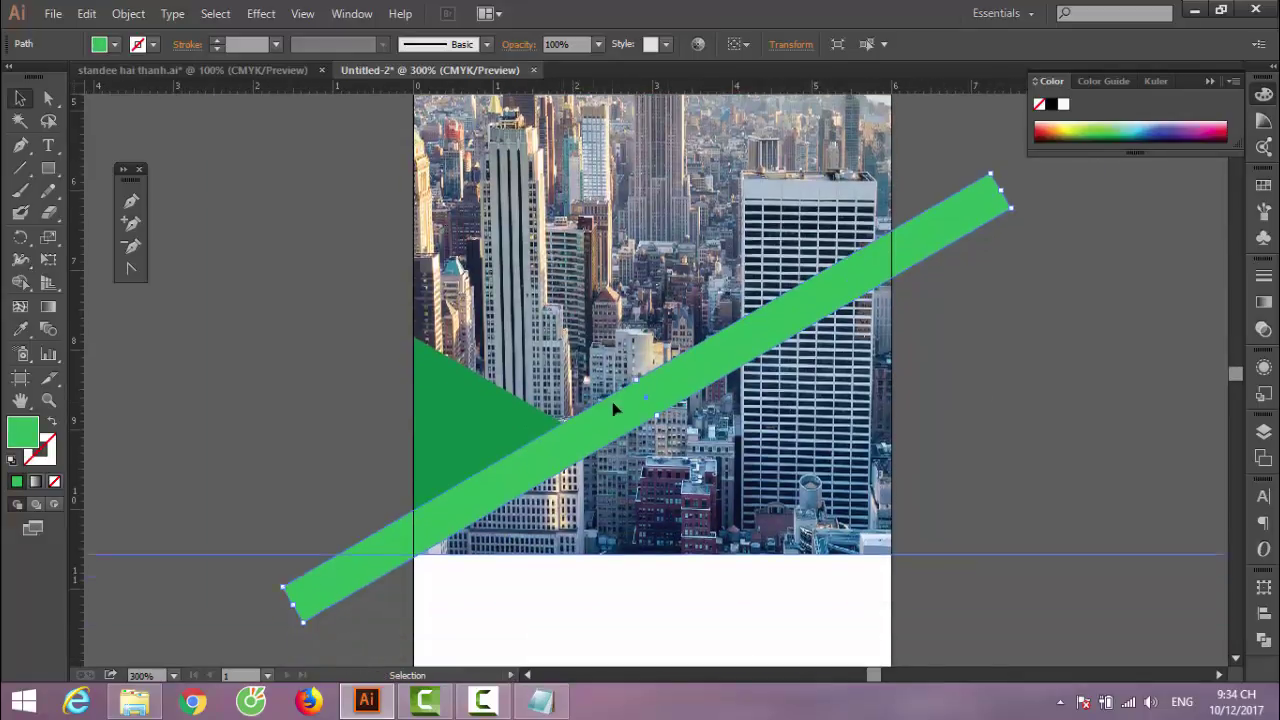
scroll(610, 405, "down", 2)
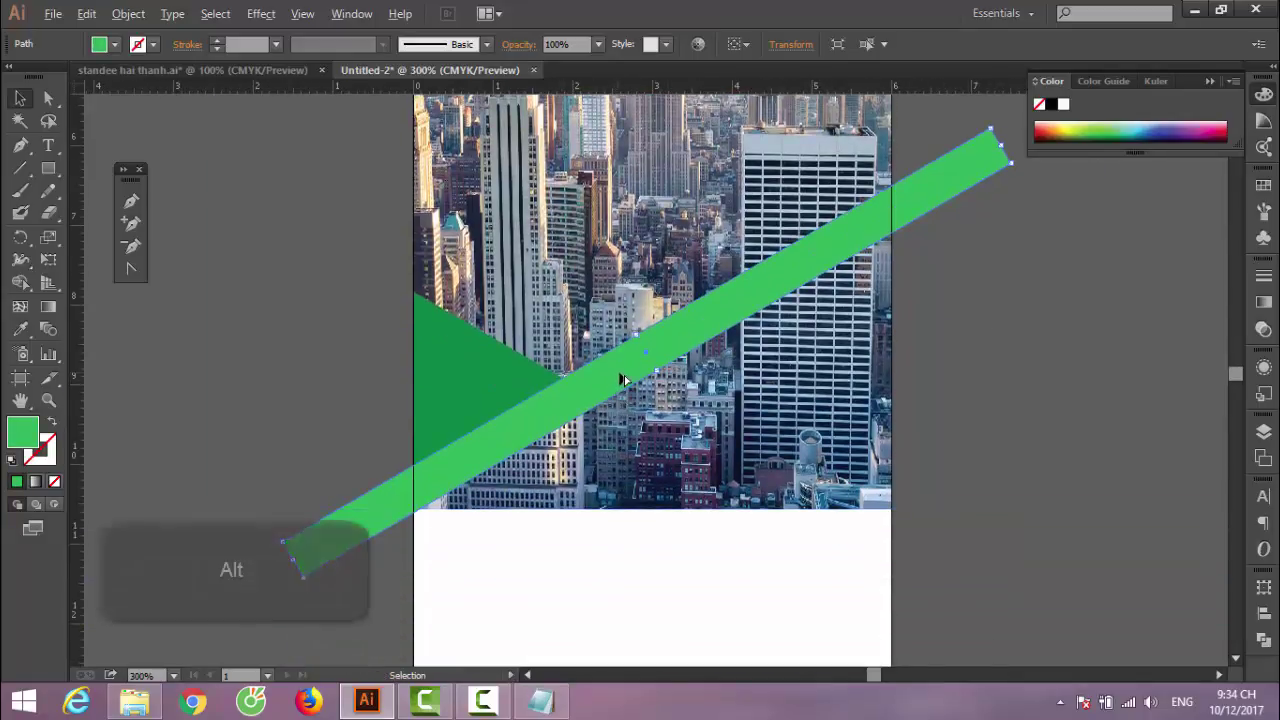
left_click_drag(618, 382, 648, 412)
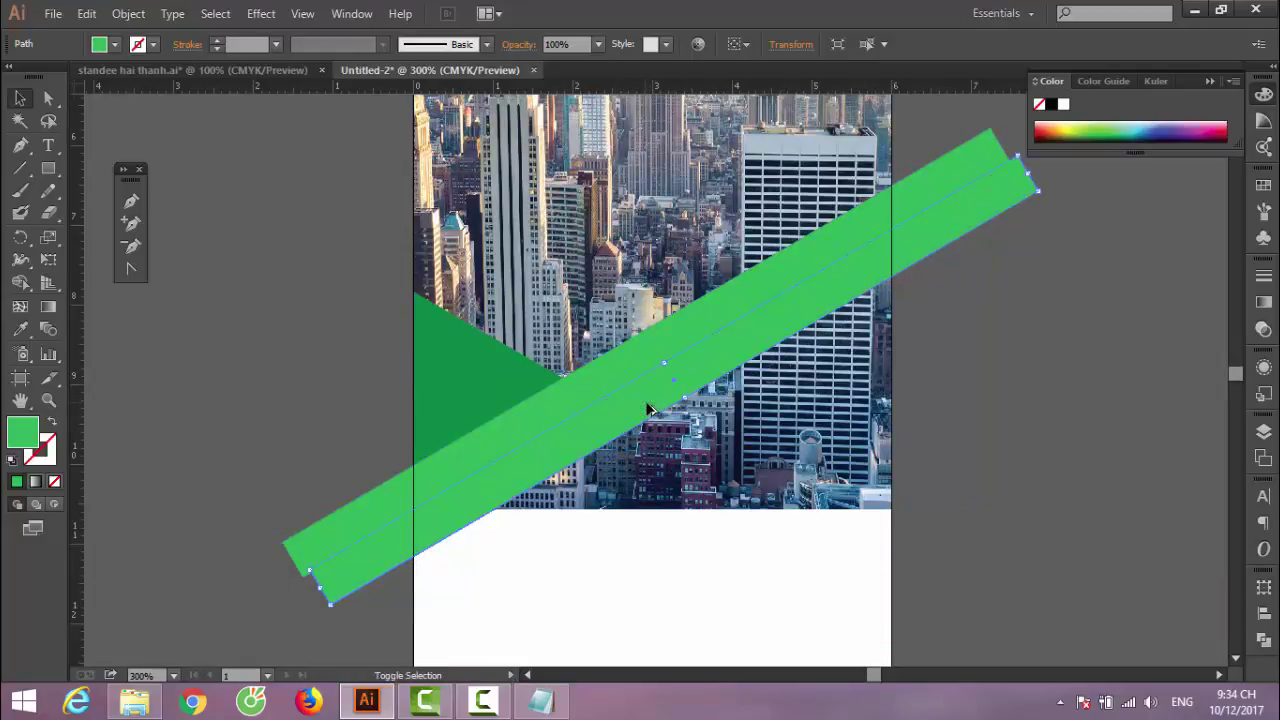
right_click(632, 370)
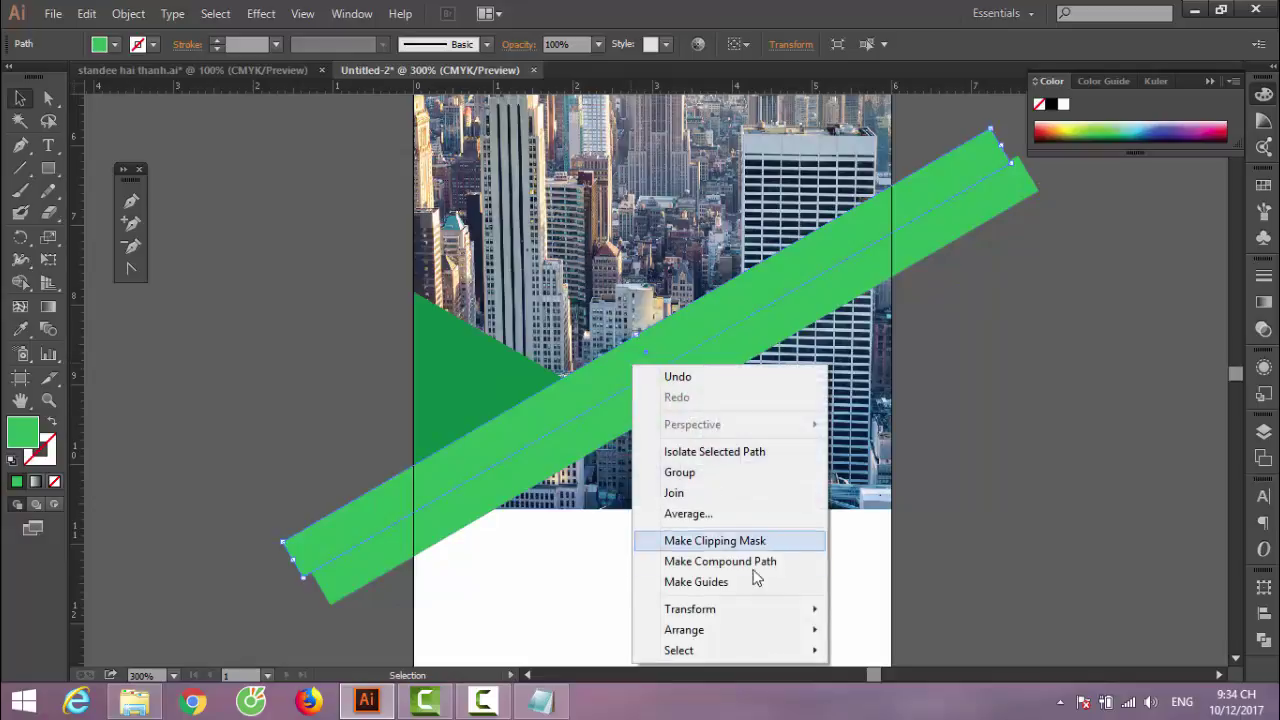
mouse_move(730, 629)
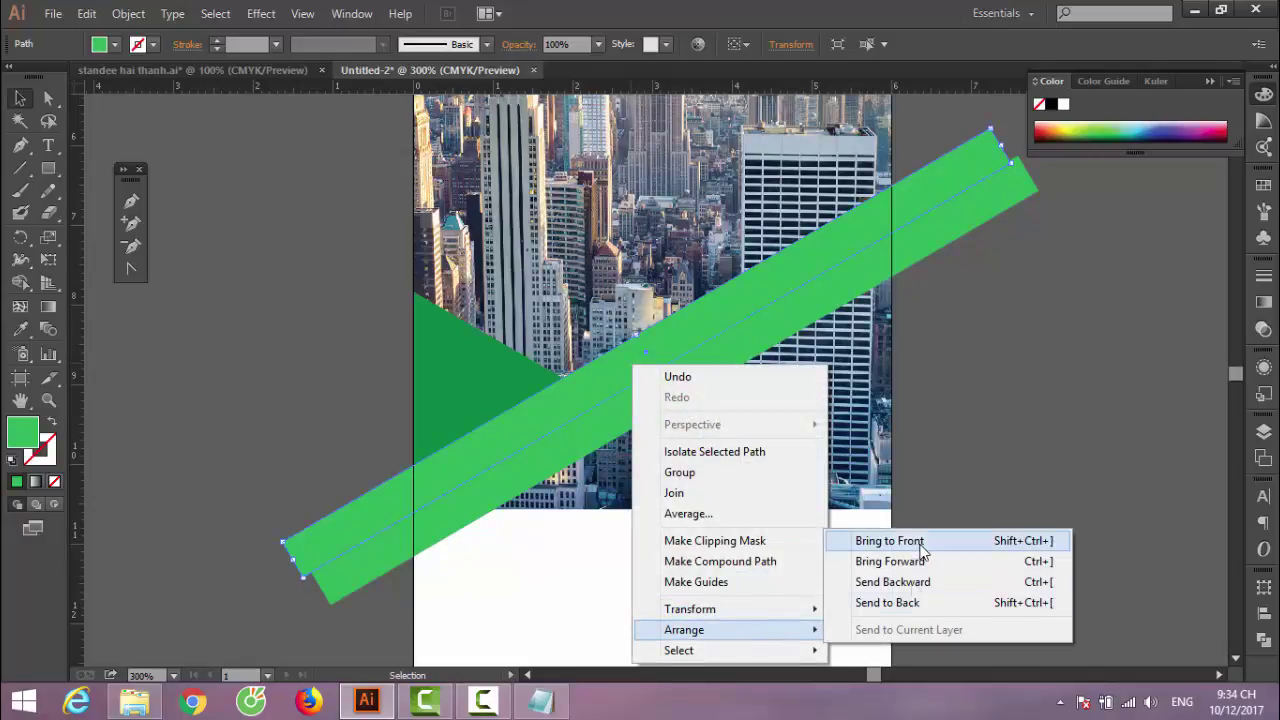
left_click(921, 541)
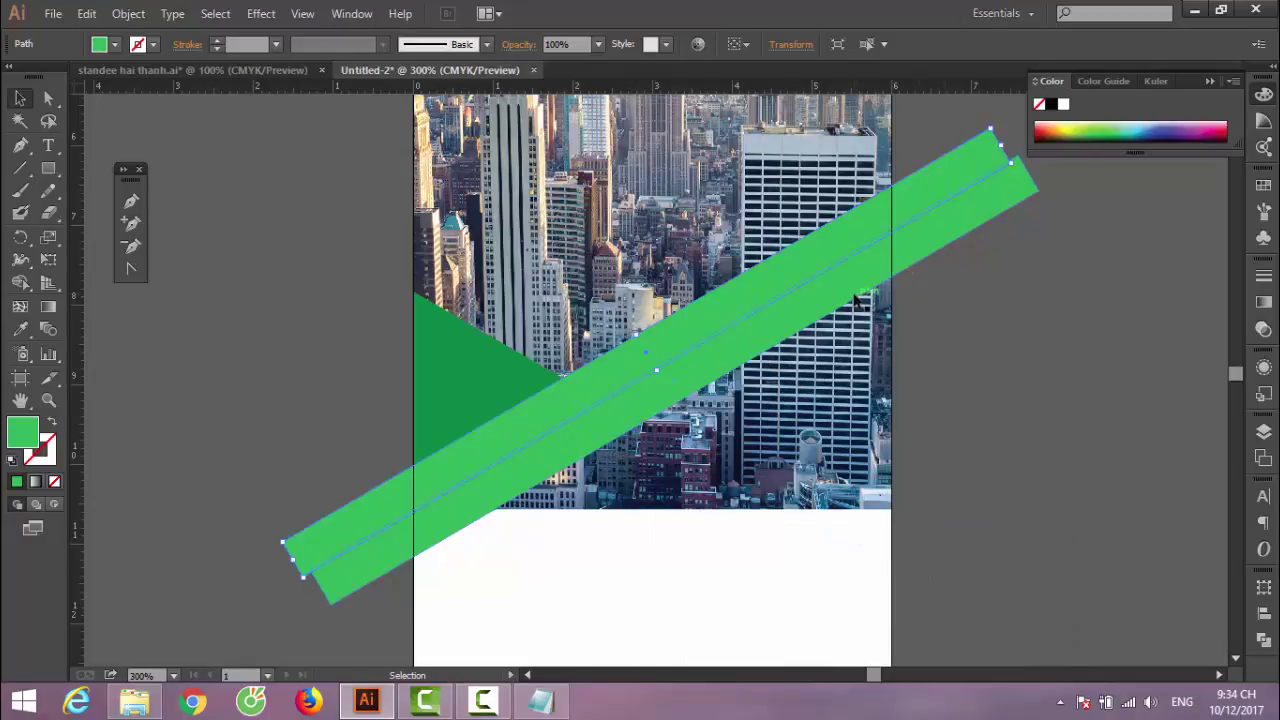
Shorten the lower bar's left end so it stops at the photo's bottom edge
left_click(987, 345)
left_click(880, 283)
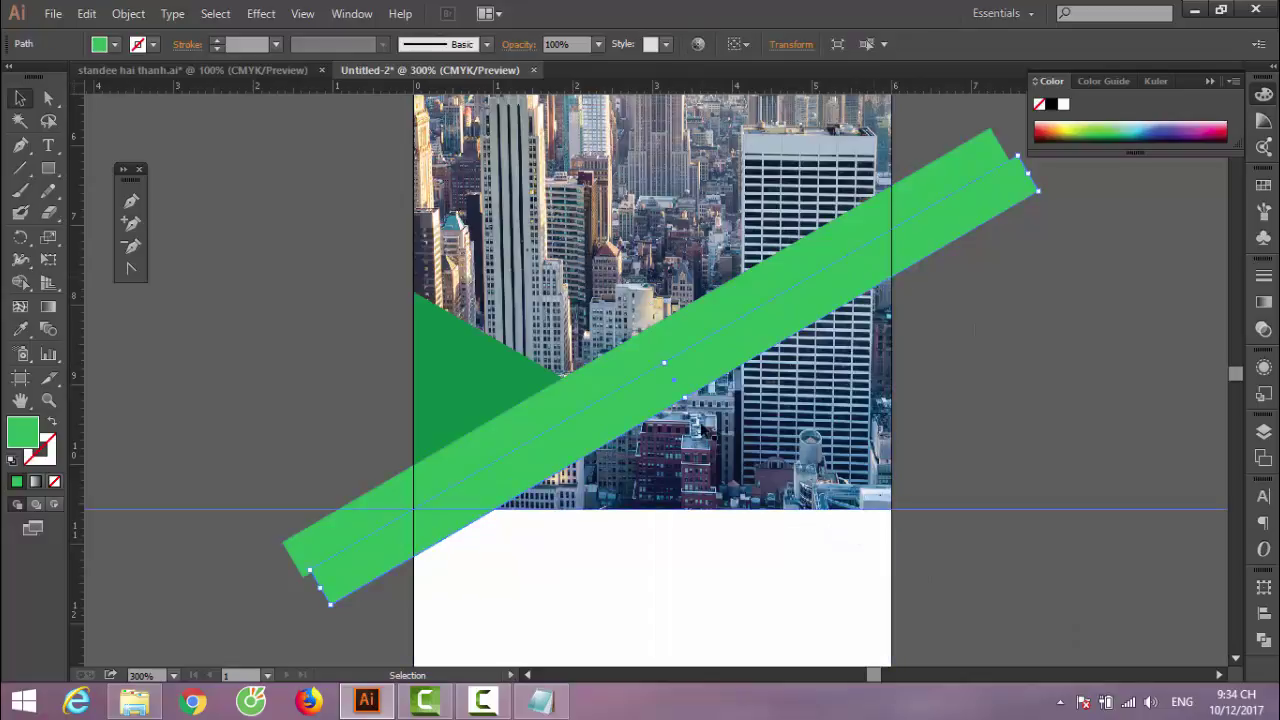
left_click_drag(688, 403, 701, 421)
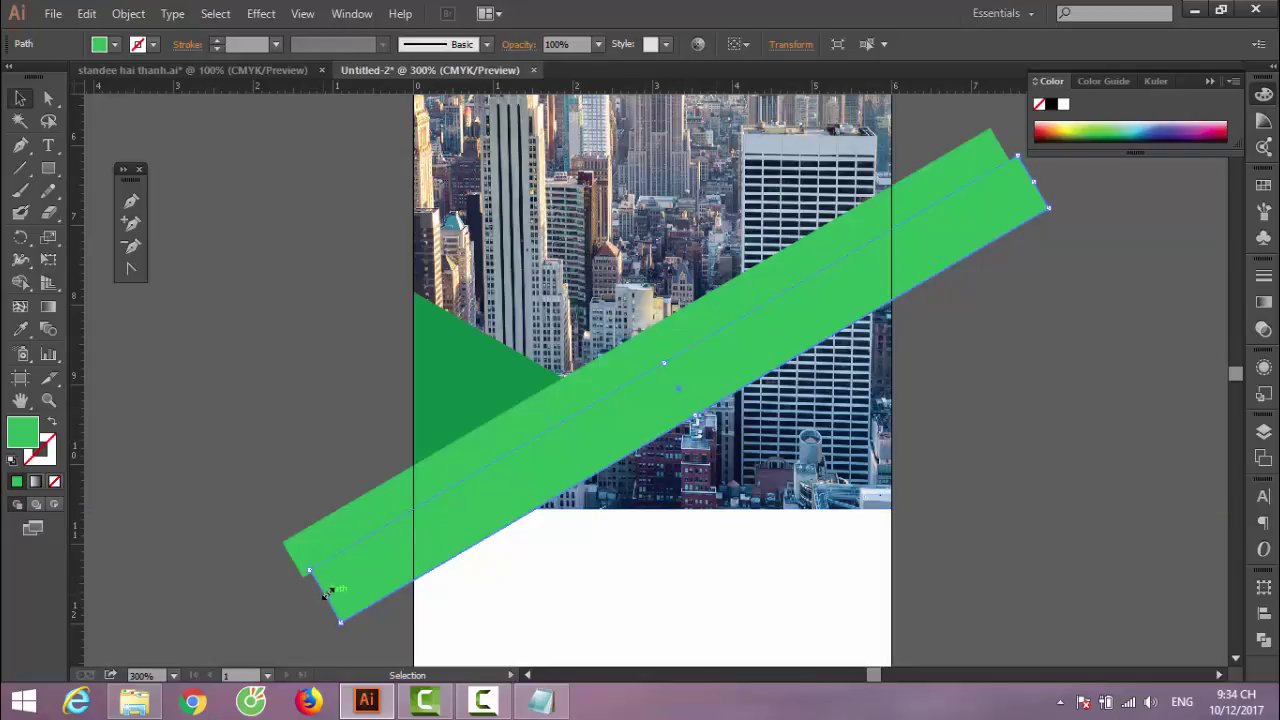
left_click_drag(325, 594, 512, 484)
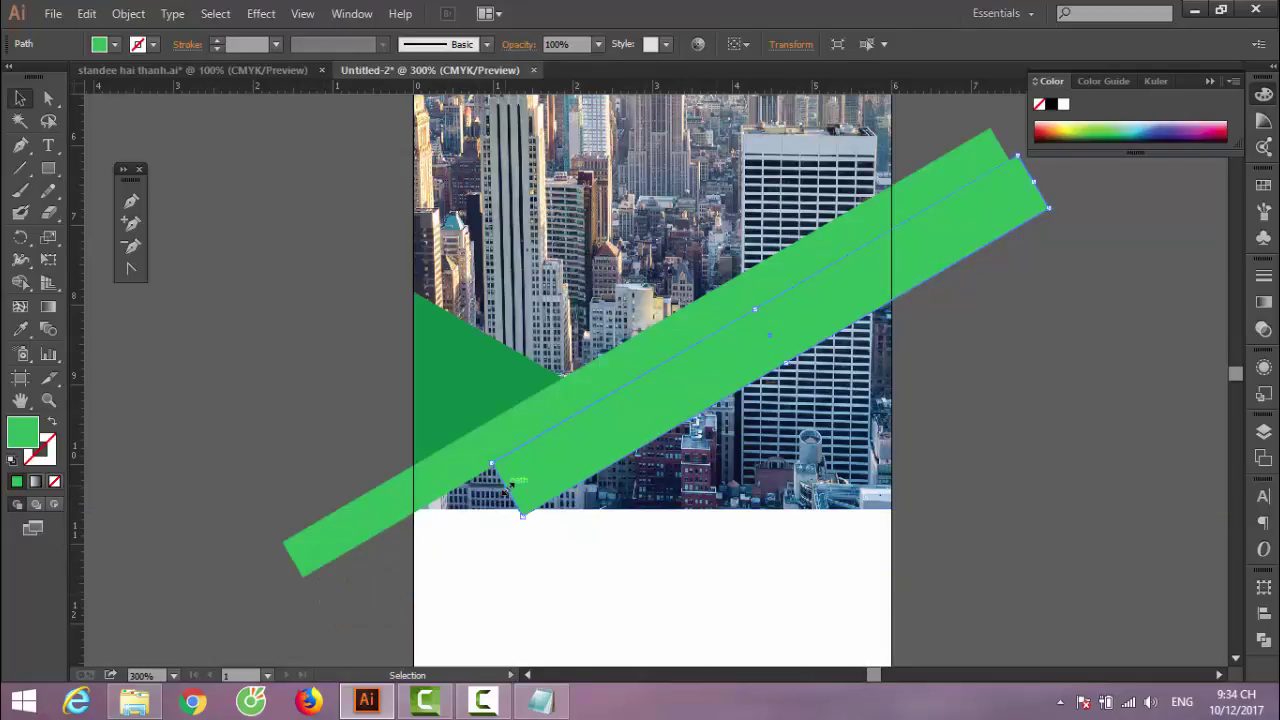
left_click_drag(512, 484, 520, 480)
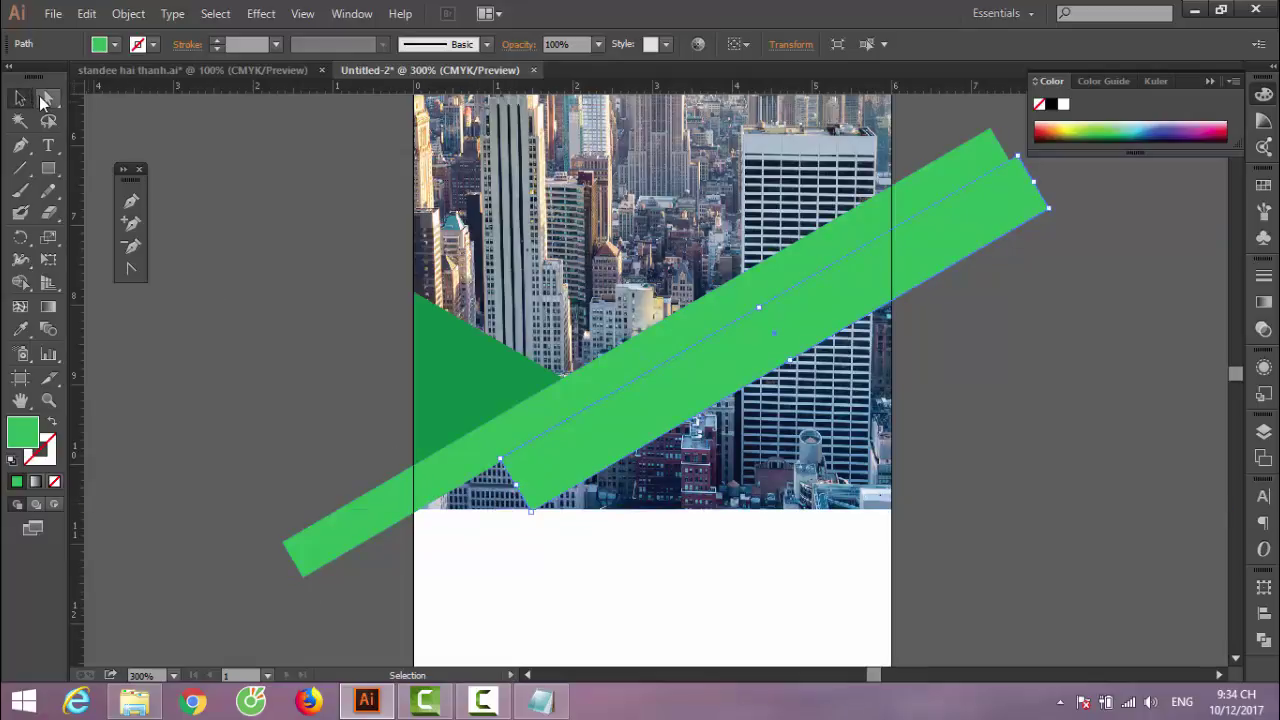
left_click(45, 99)
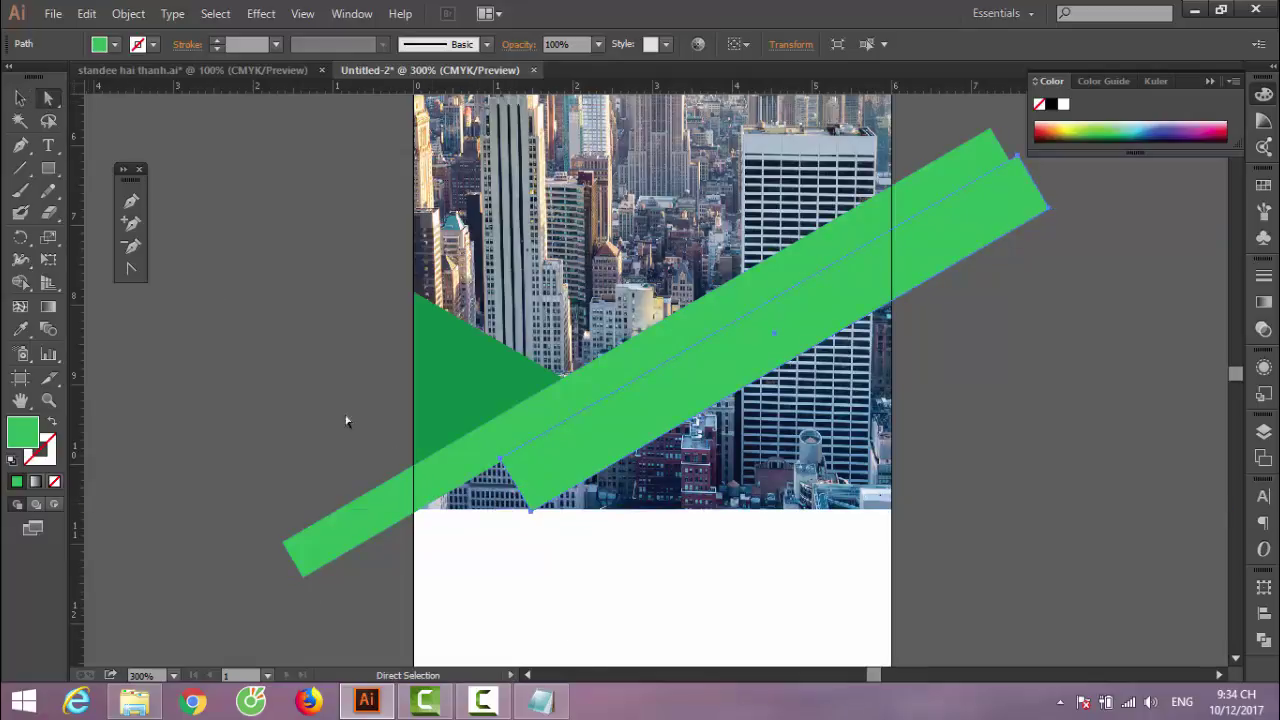
left_click(533, 513)
left_click_drag(533, 513, 590, 484)
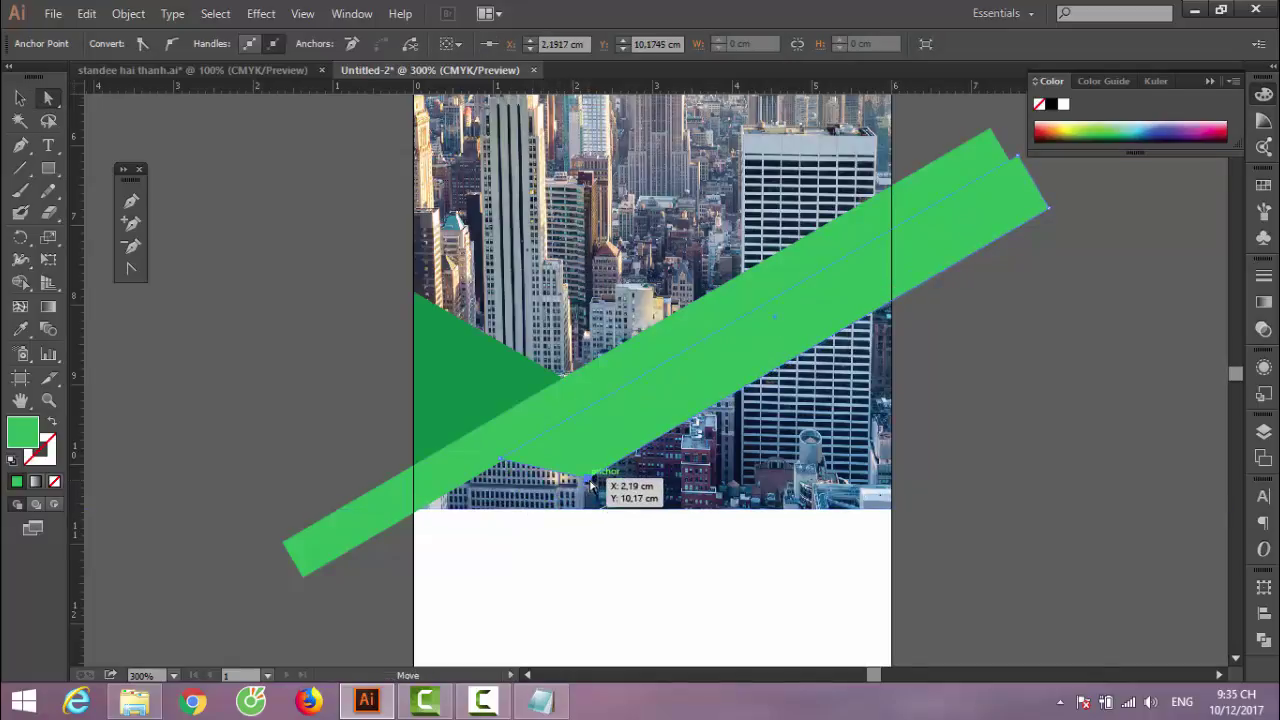
left_click(668, 402)
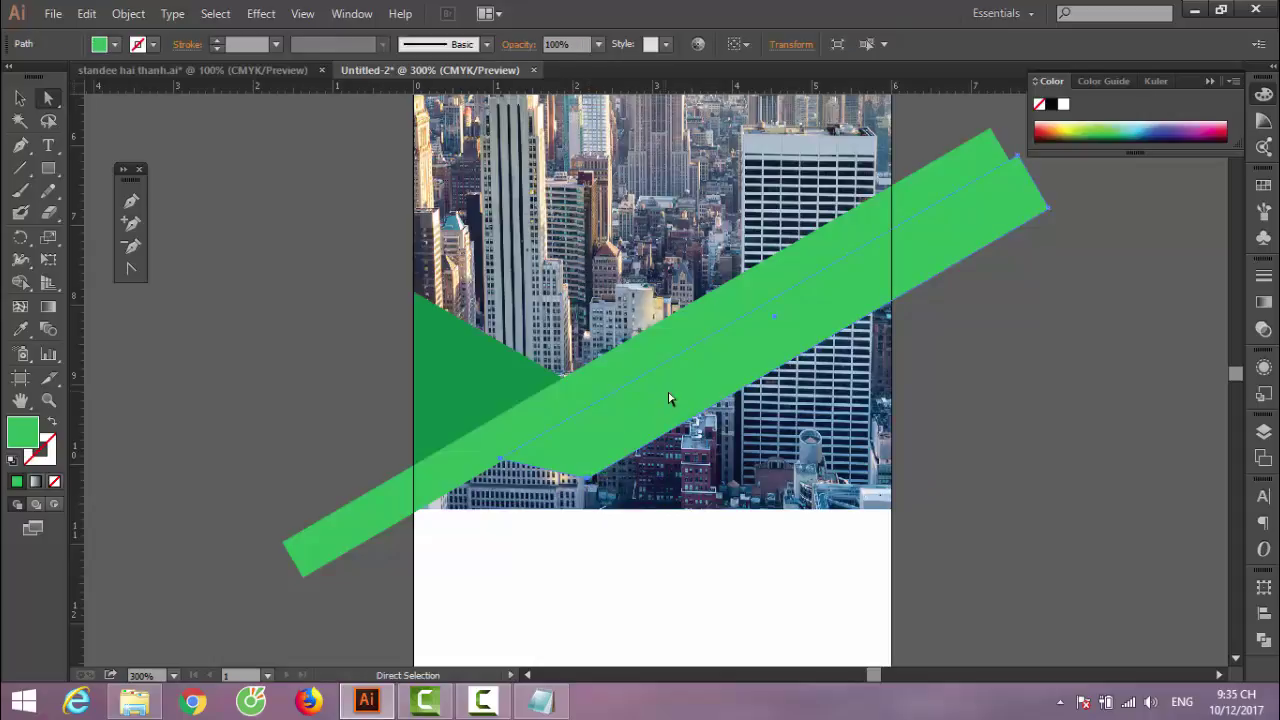
left_click(20, 98)
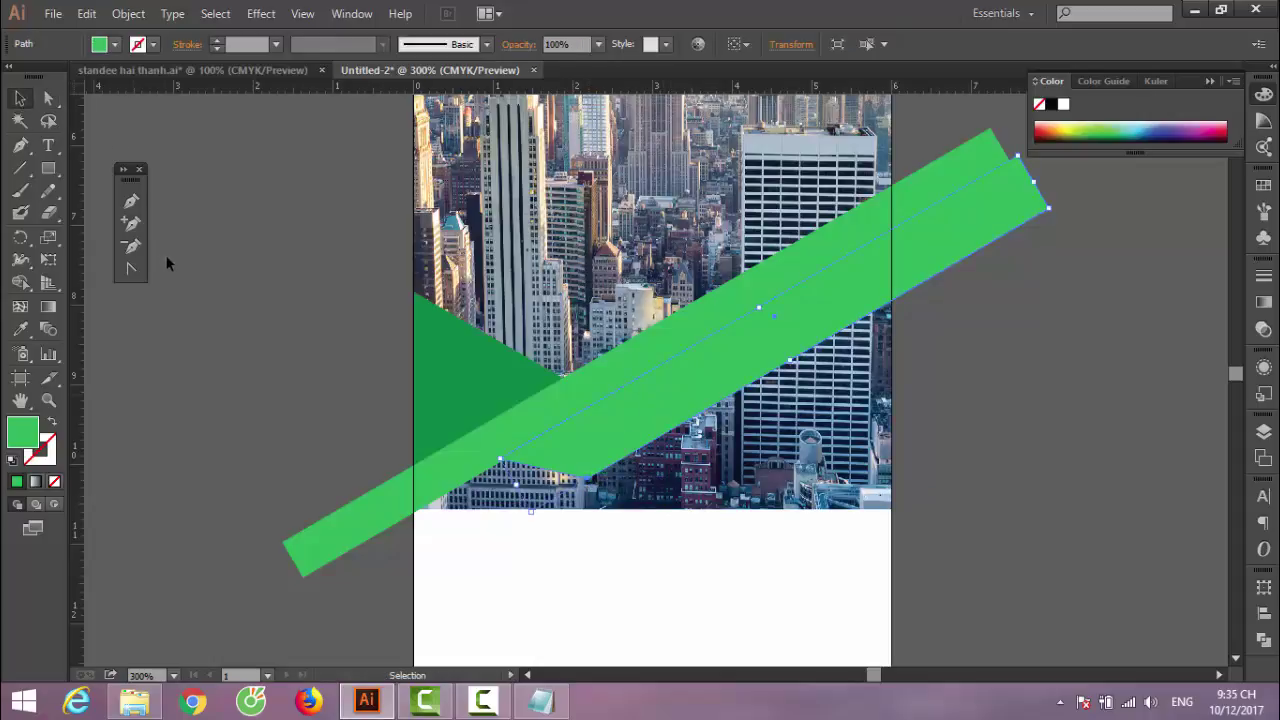
Nudge the lower bar down-left and fill it with the triangle's darker green
key("Left")
key("Left")
key("Left")
key("Down")
key("Down")
key("Down")
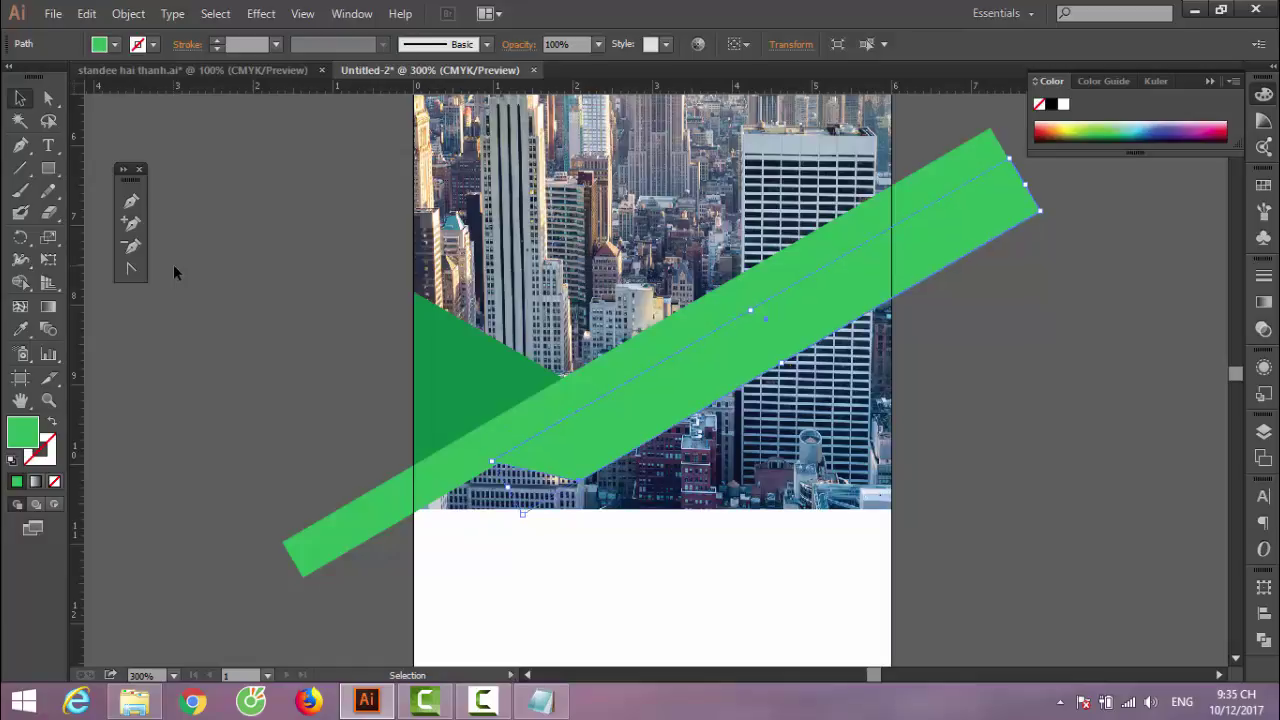
key("Left")
key("Left")
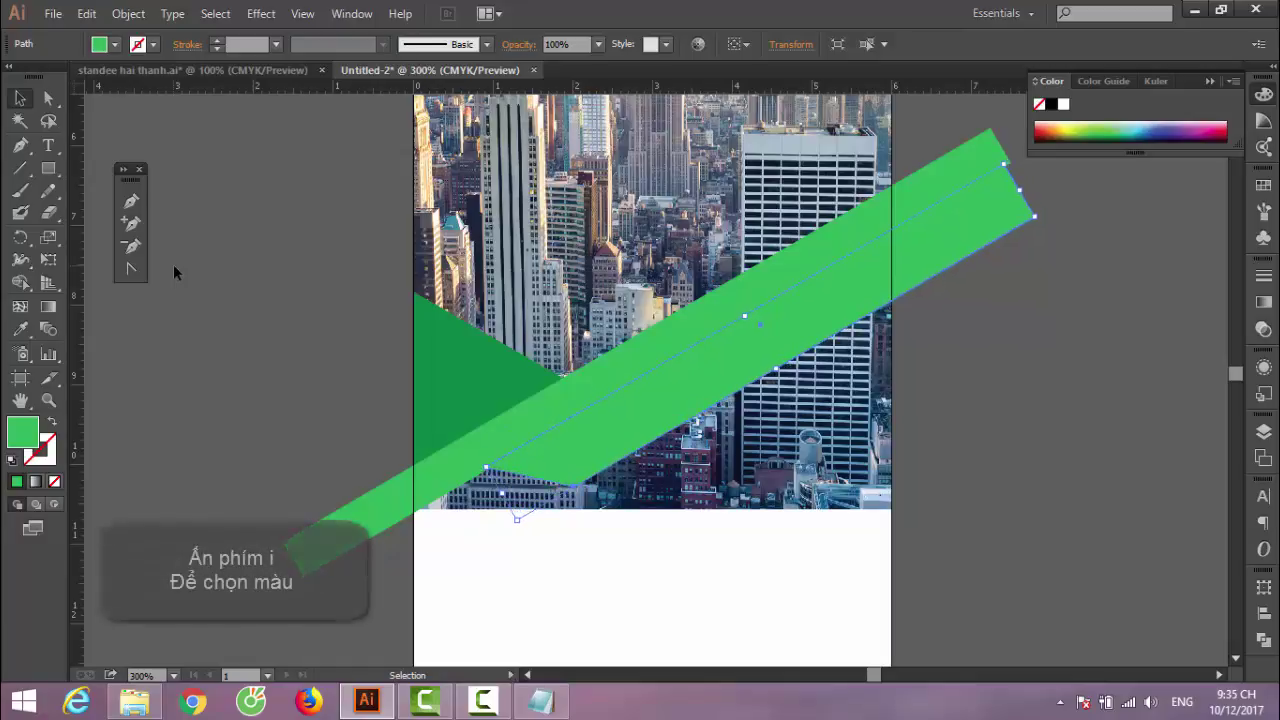
key("Left")
key("i")
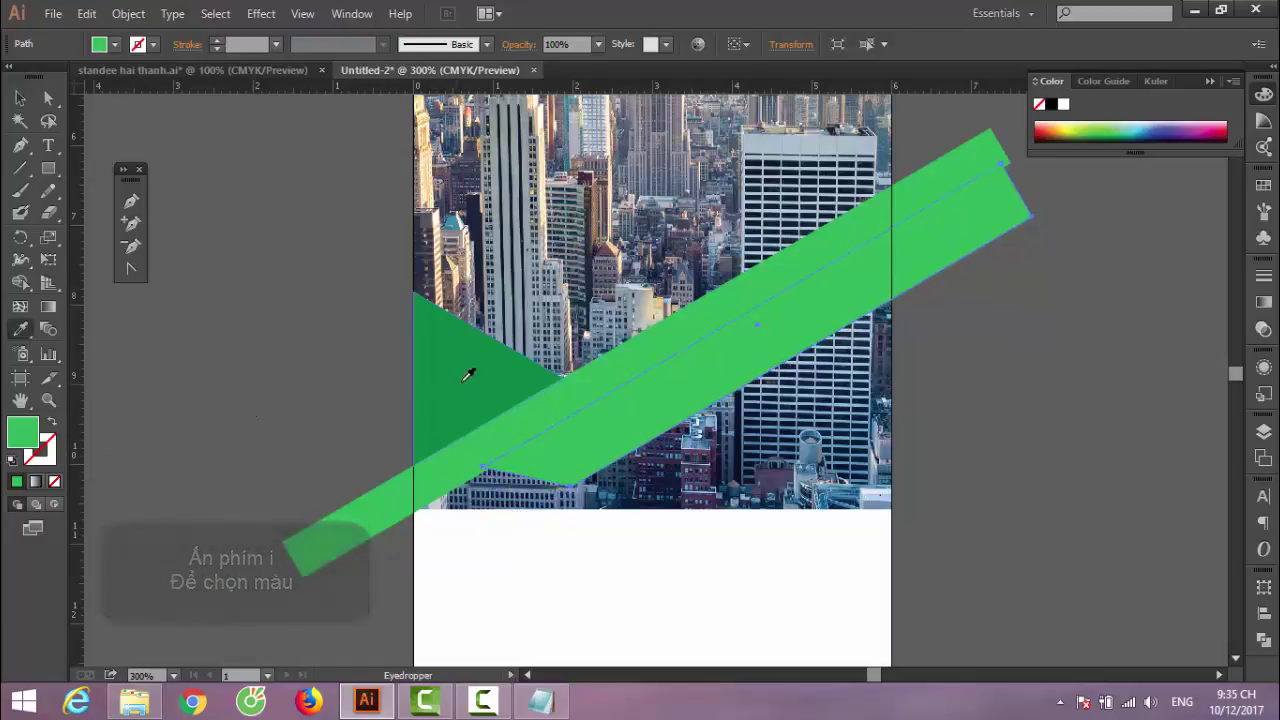
left_click(464, 379)
key("v")
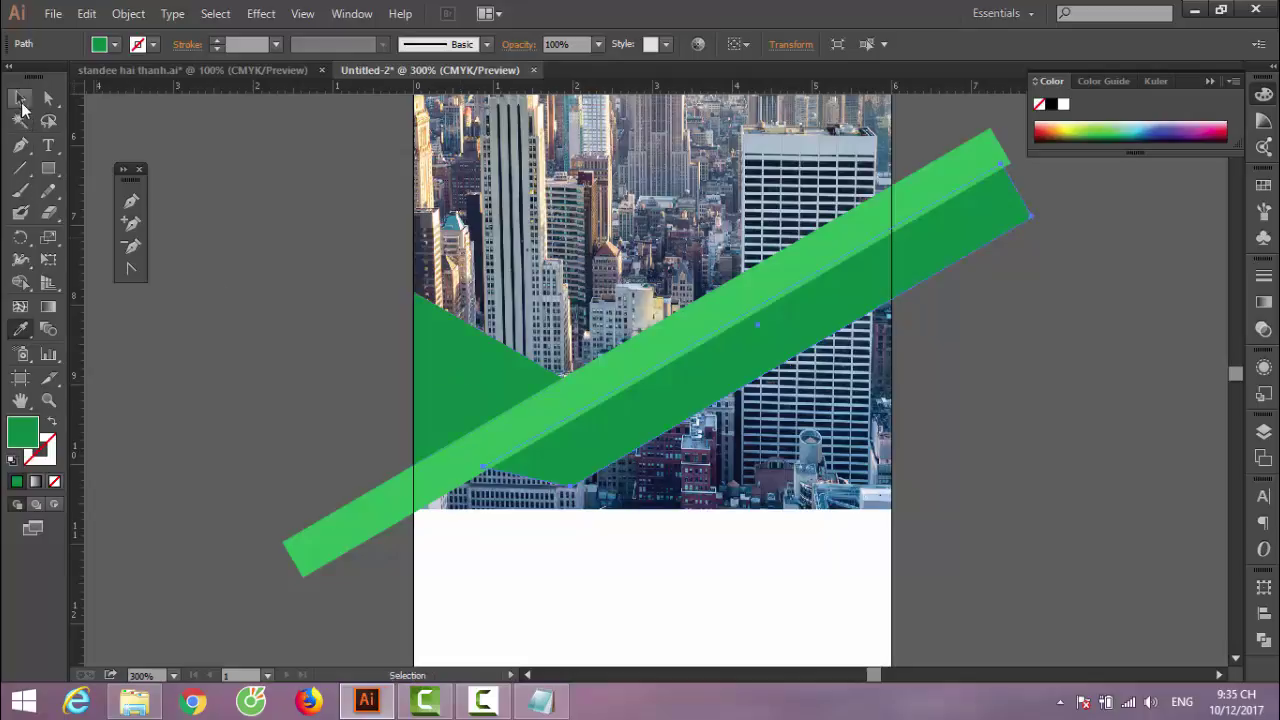
left_click(202, 356)
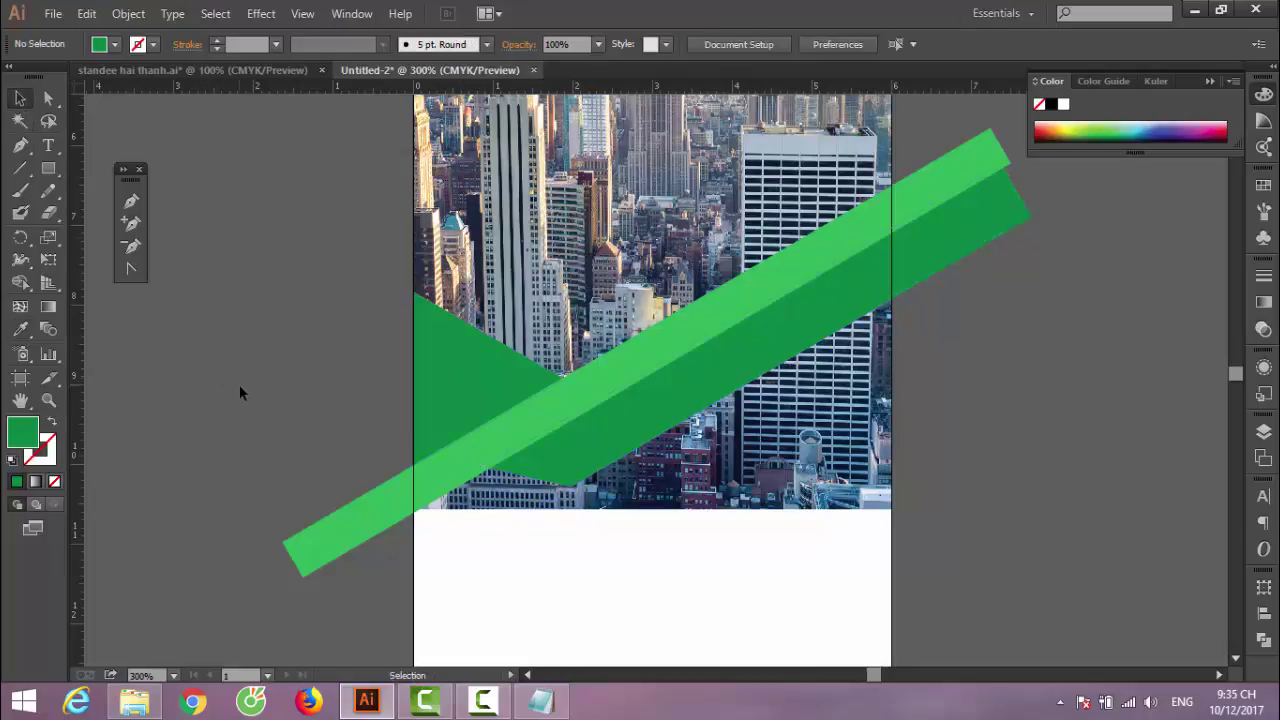
key("ctrl+0")
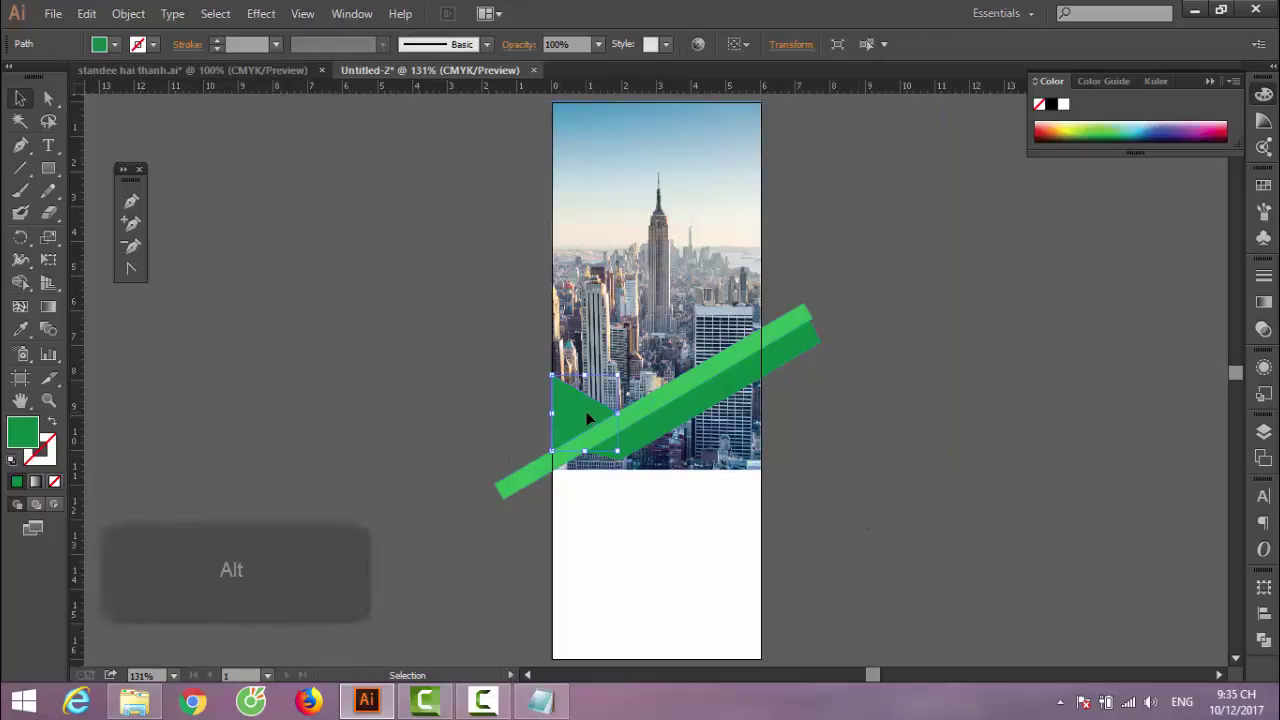
Copy the triangle, turn it to point left, shrink it, and set it at the photo's right edge
left_click_drag(590, 420, 808, 432)
mouse_move(847, 367)
left_mouse_down()
mouse_move(720, 524)
mouse_move(765, 458)
left_mouse_up()
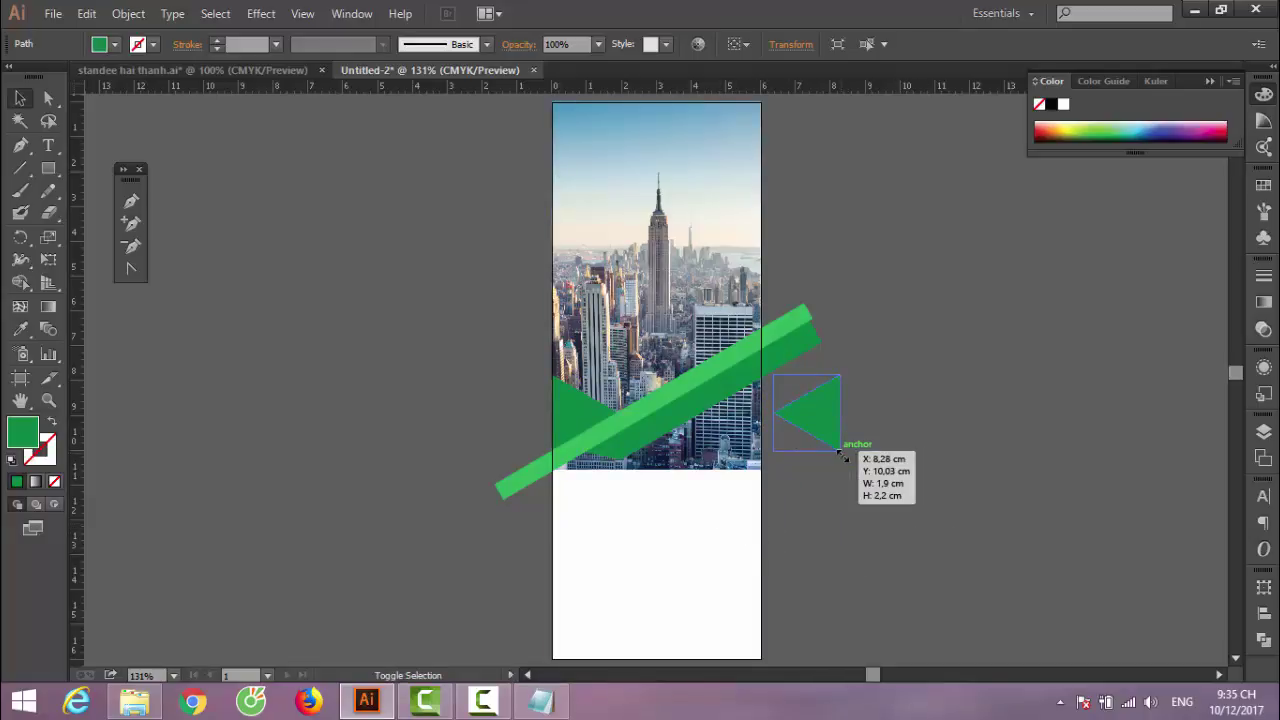
left_click_drag(838, 451, 833, 446)
key("Left")
key("Left")
key("Left")
key("Left")
key("Left")
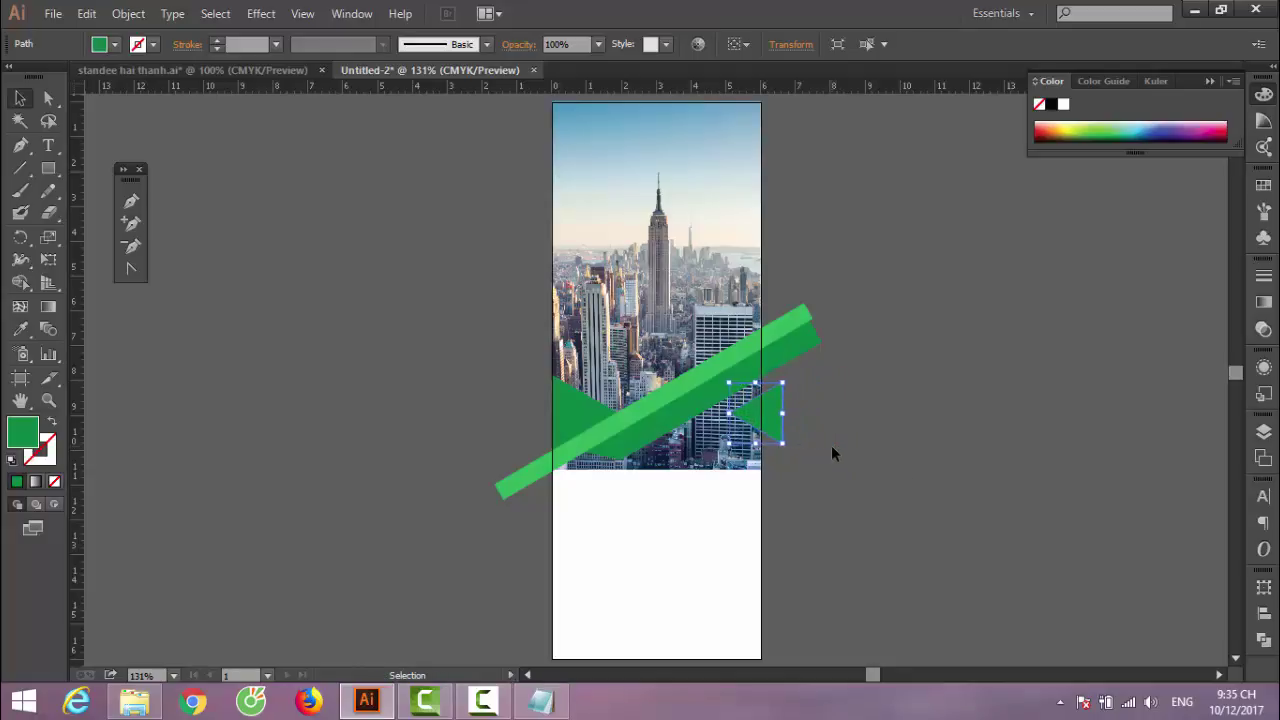
key("Left")
key("Left")
key("Left")
key("Left")
key("Up")
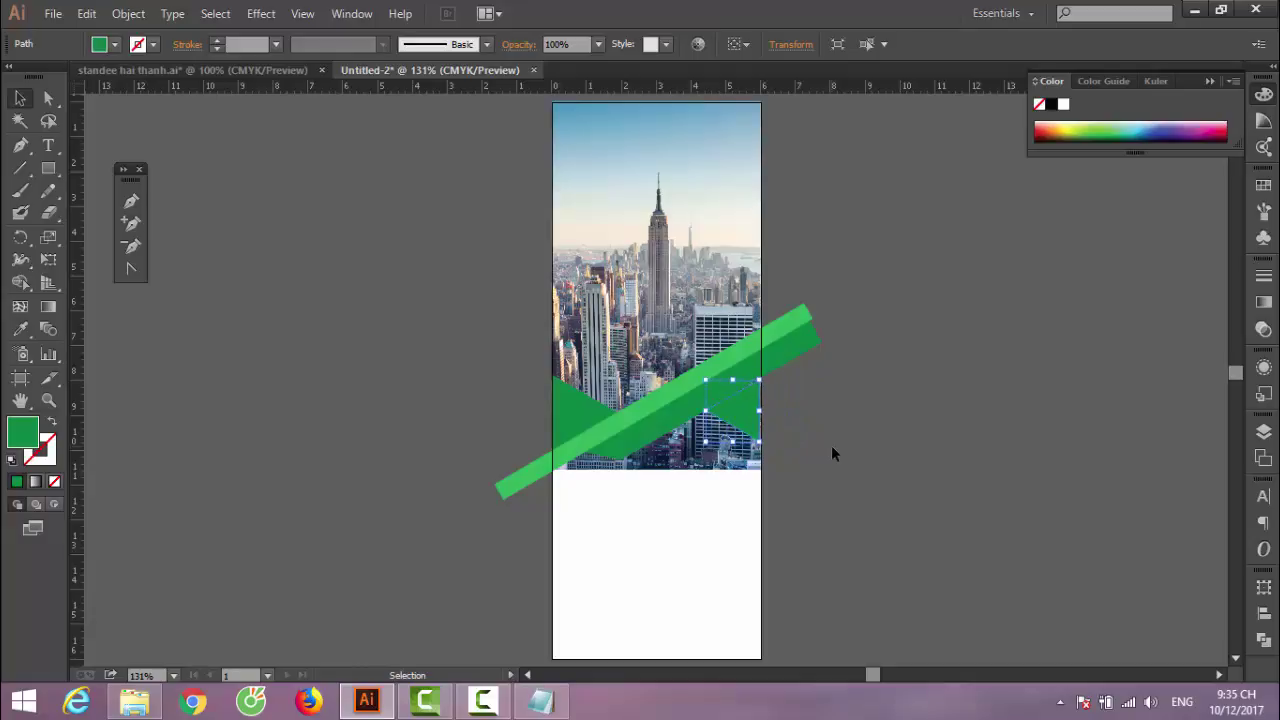
key("Up")
key("Right")
key("Right")
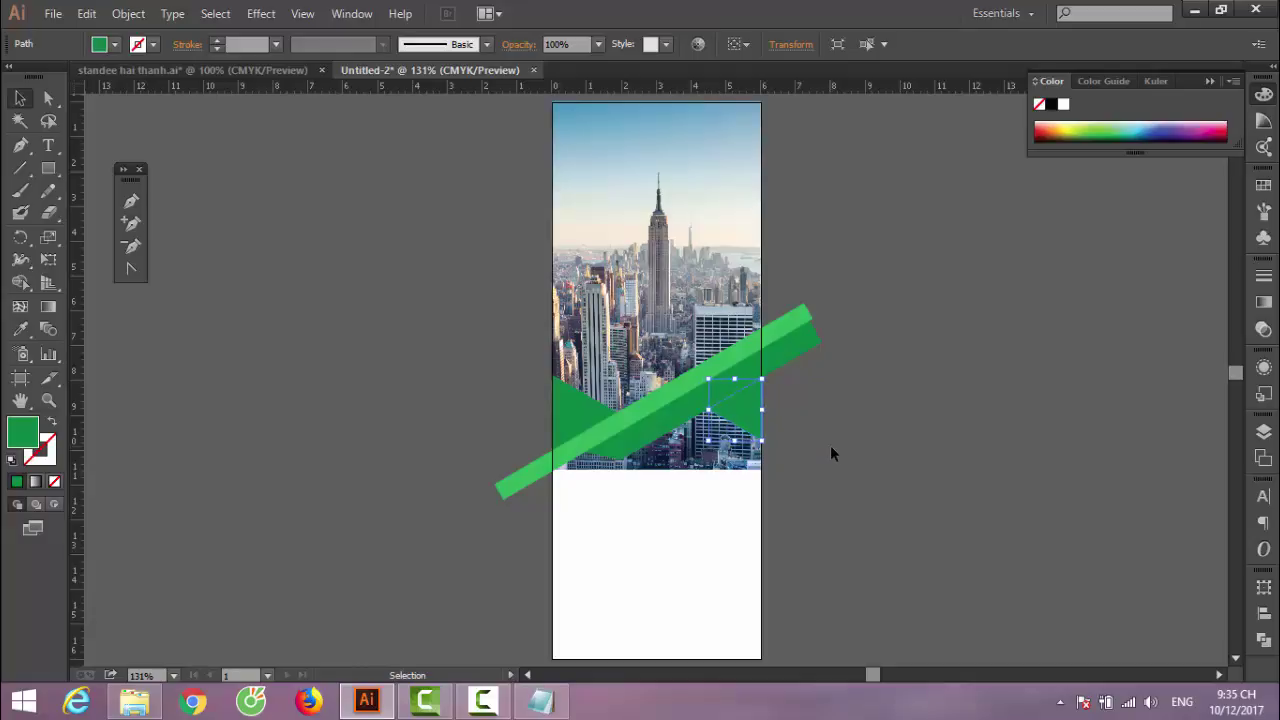
key("Up")
key("ctrl+equal")
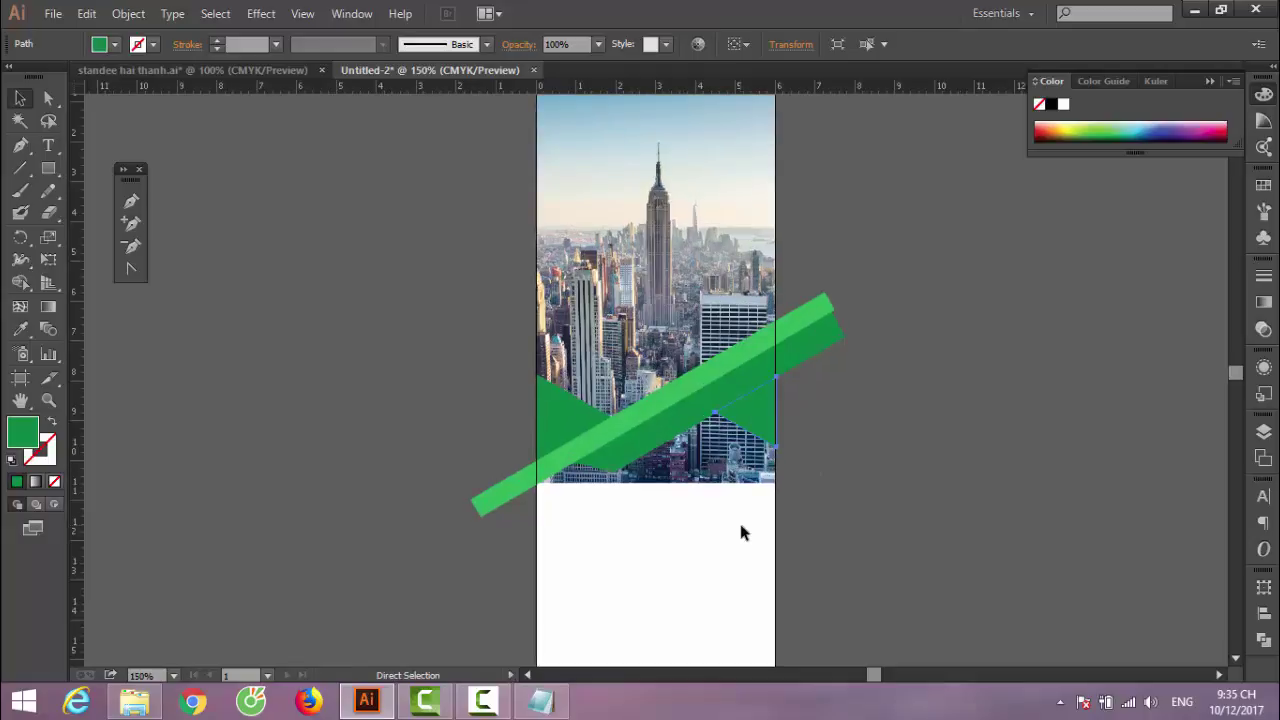
Recolour the right-edge triangle a neutral near-black
key("ctrl+equal")
key("ctrl+equal")
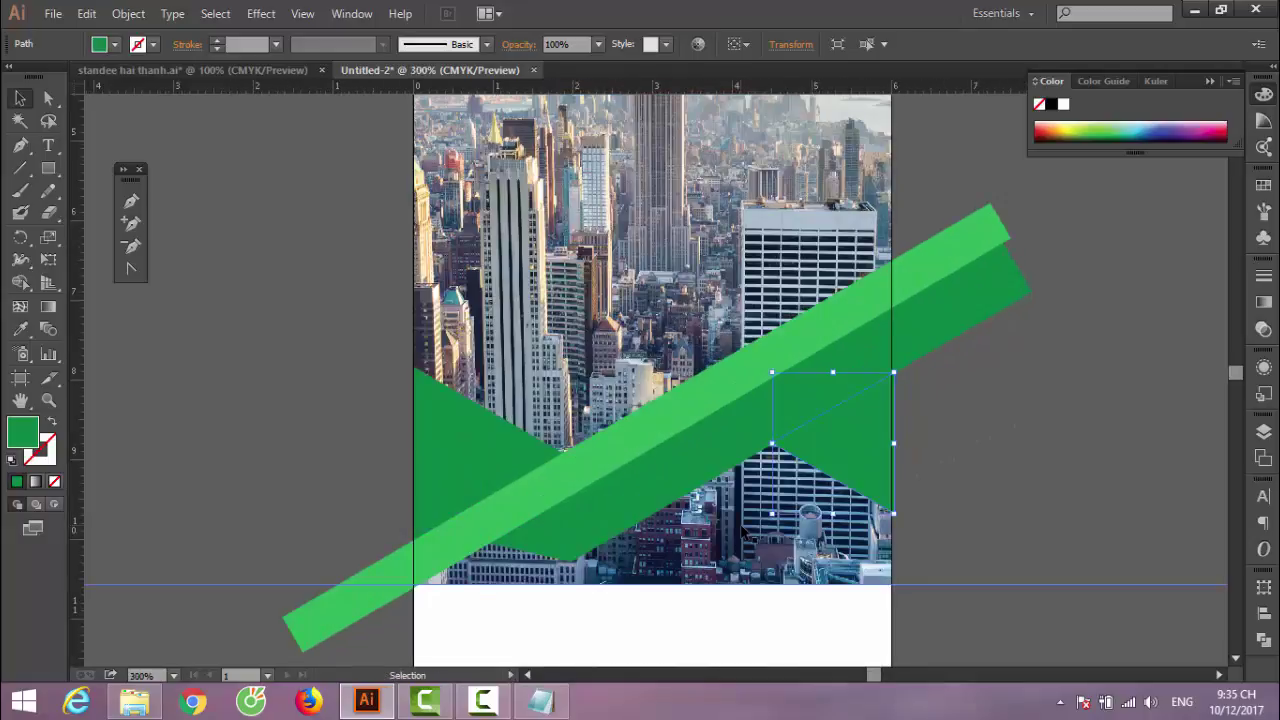
double_click(31, 435)
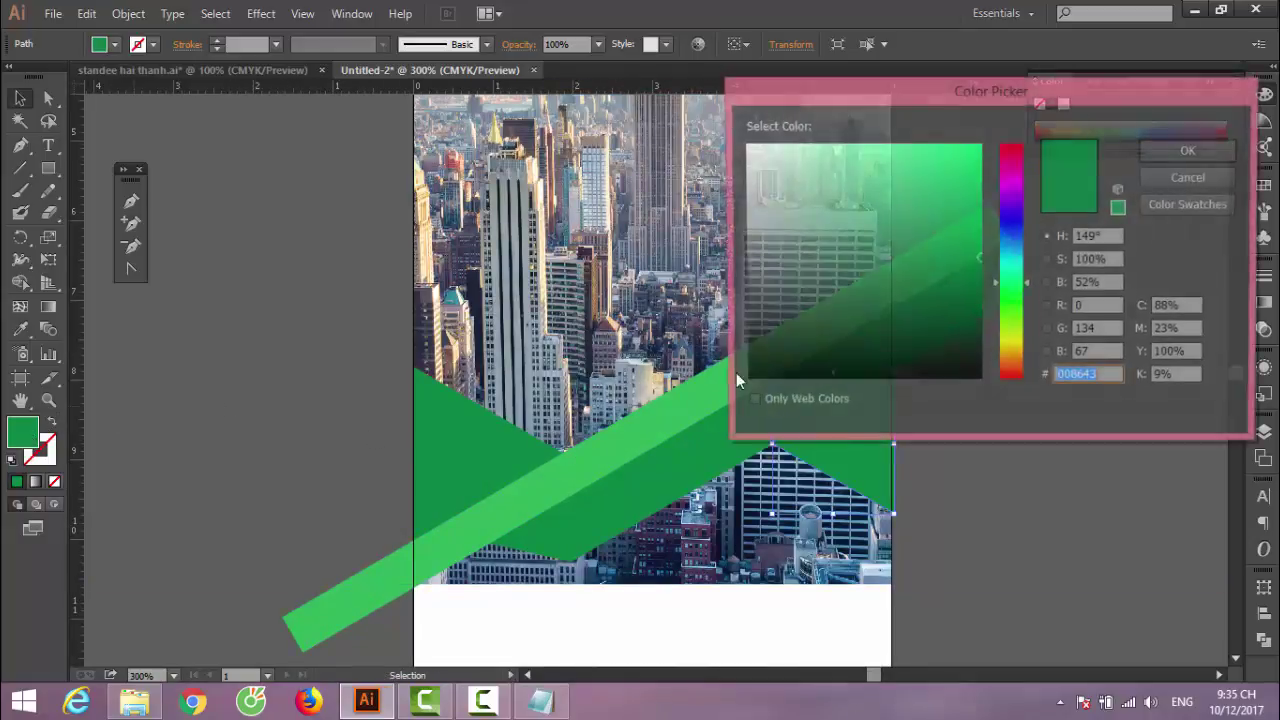
left_click(762, 343)
mouse_move(762, 343)
left_mouse_down()
mouse_move(740, 346)
mouse_move(744, 362)
left_mouse_up()
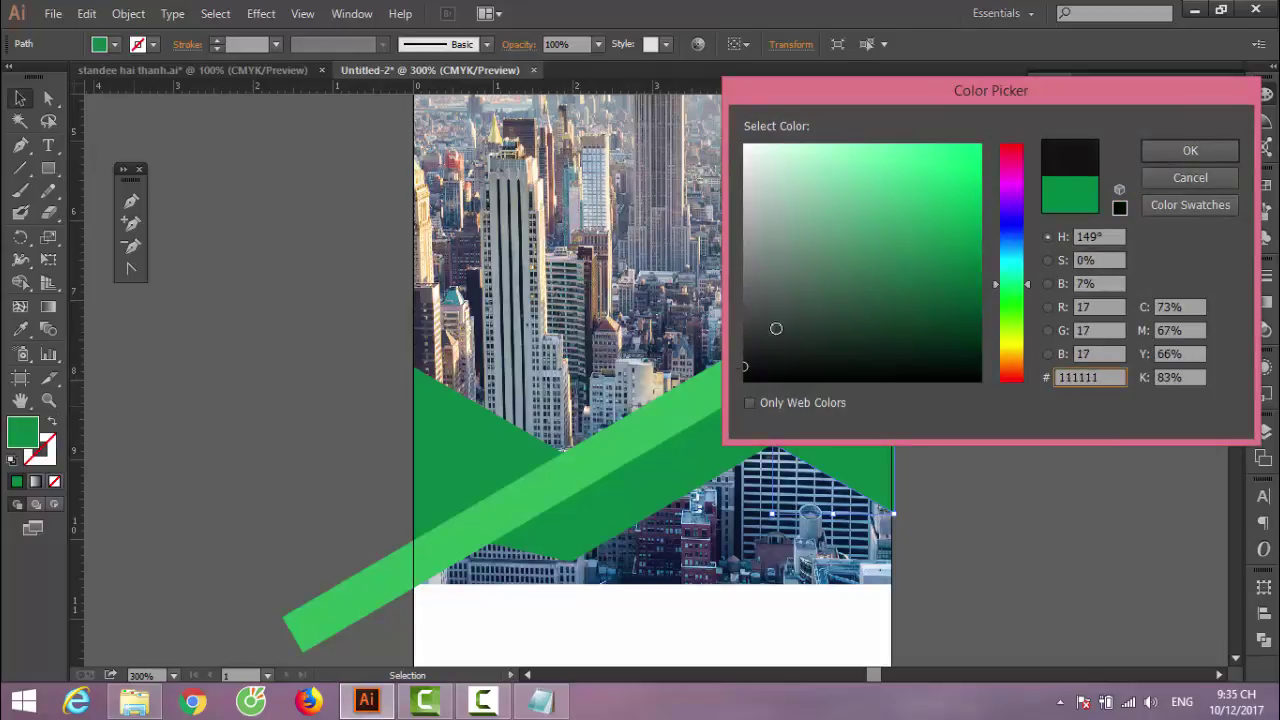
left_click(1172, 150)
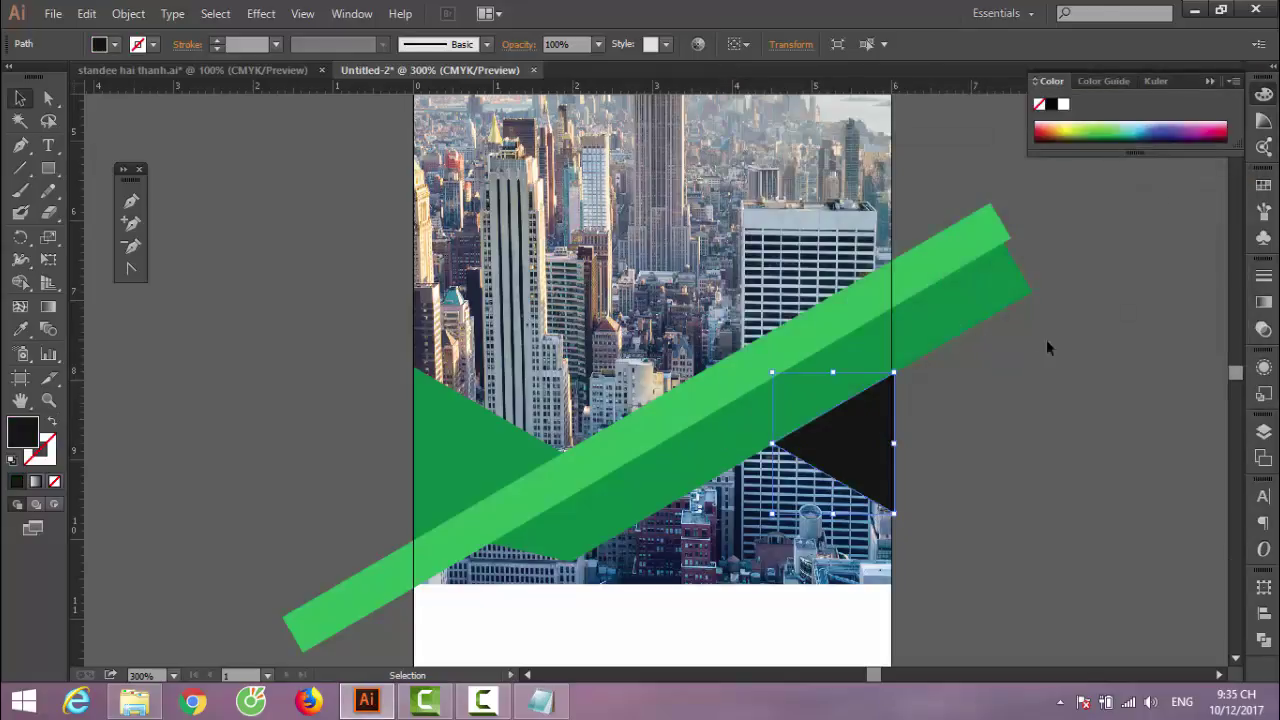
left_click(992, 419)
Bring the dark green bar forward one step and the light green bar to the front
left_click(954, 322)
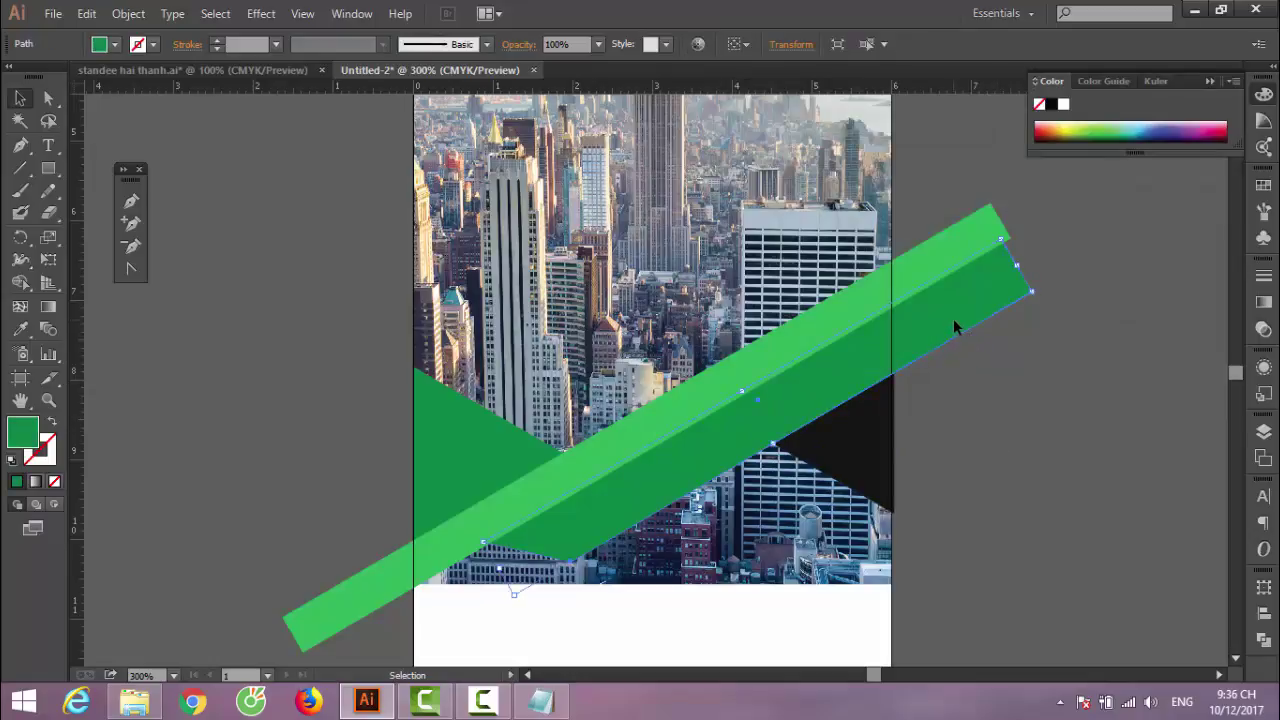
right_click(953, 318)
mouse_move(1006, 584)
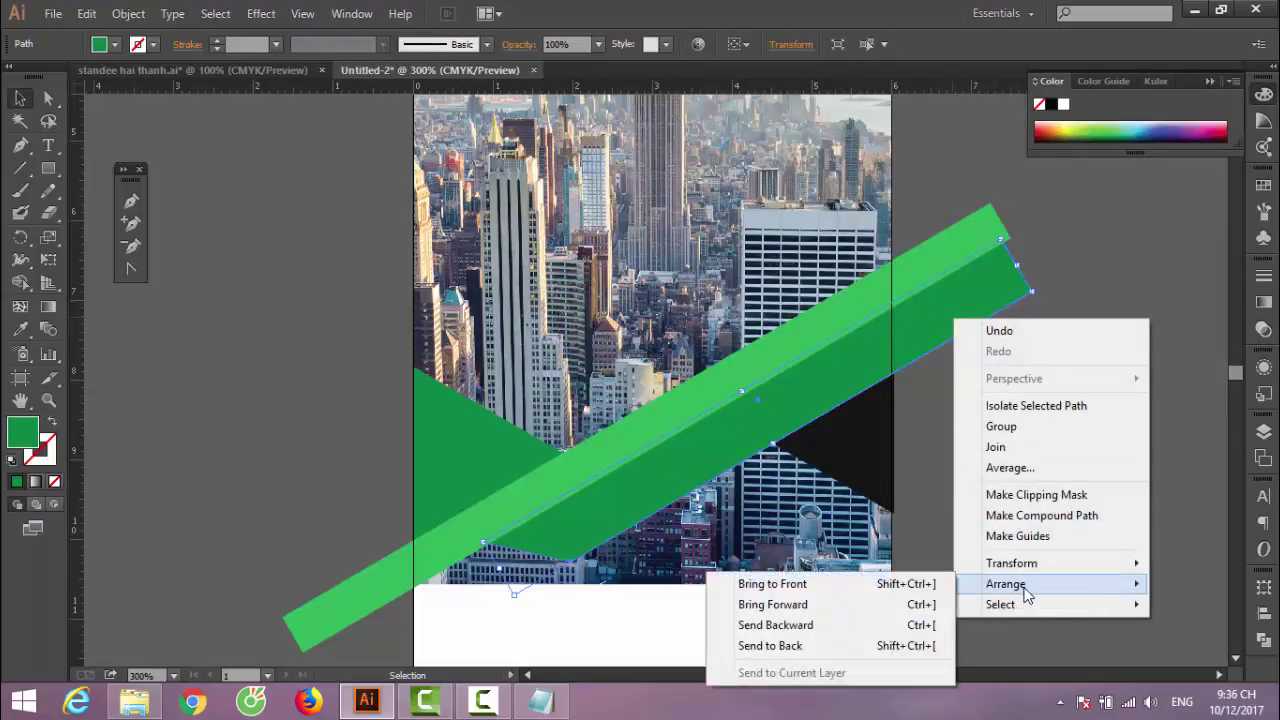
left_click(903, 605)
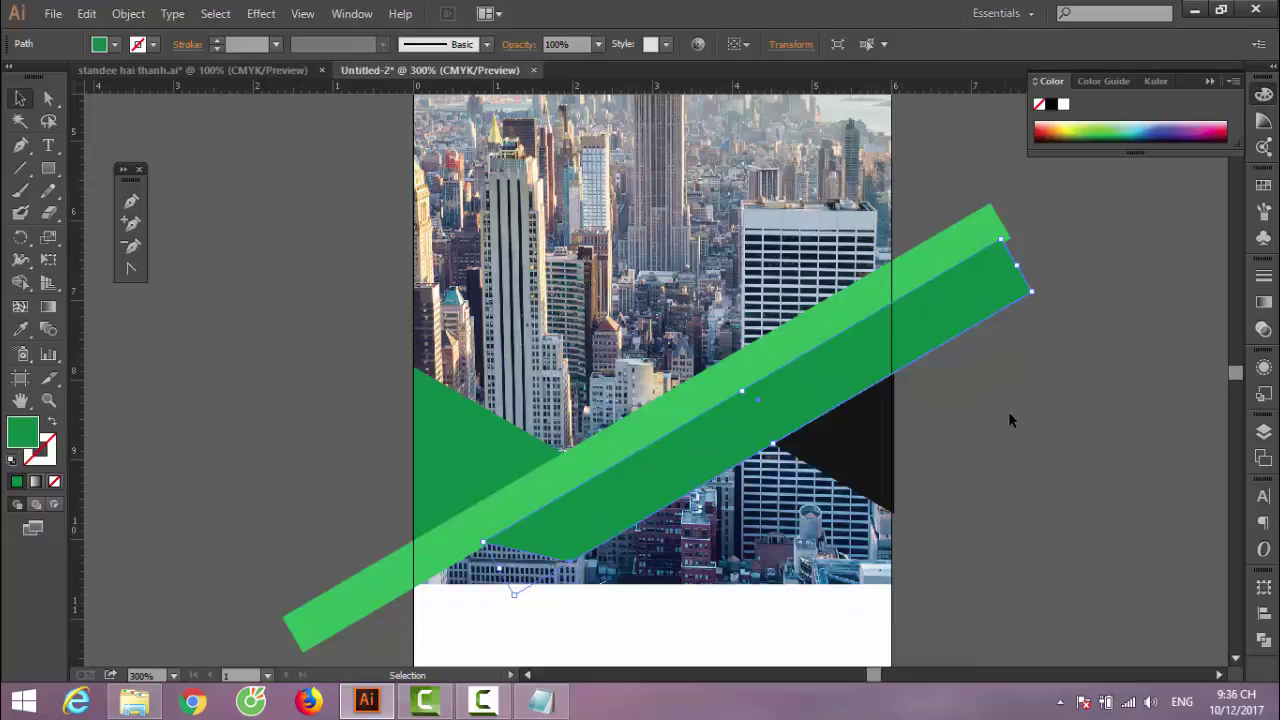
left_click(1036, 458)
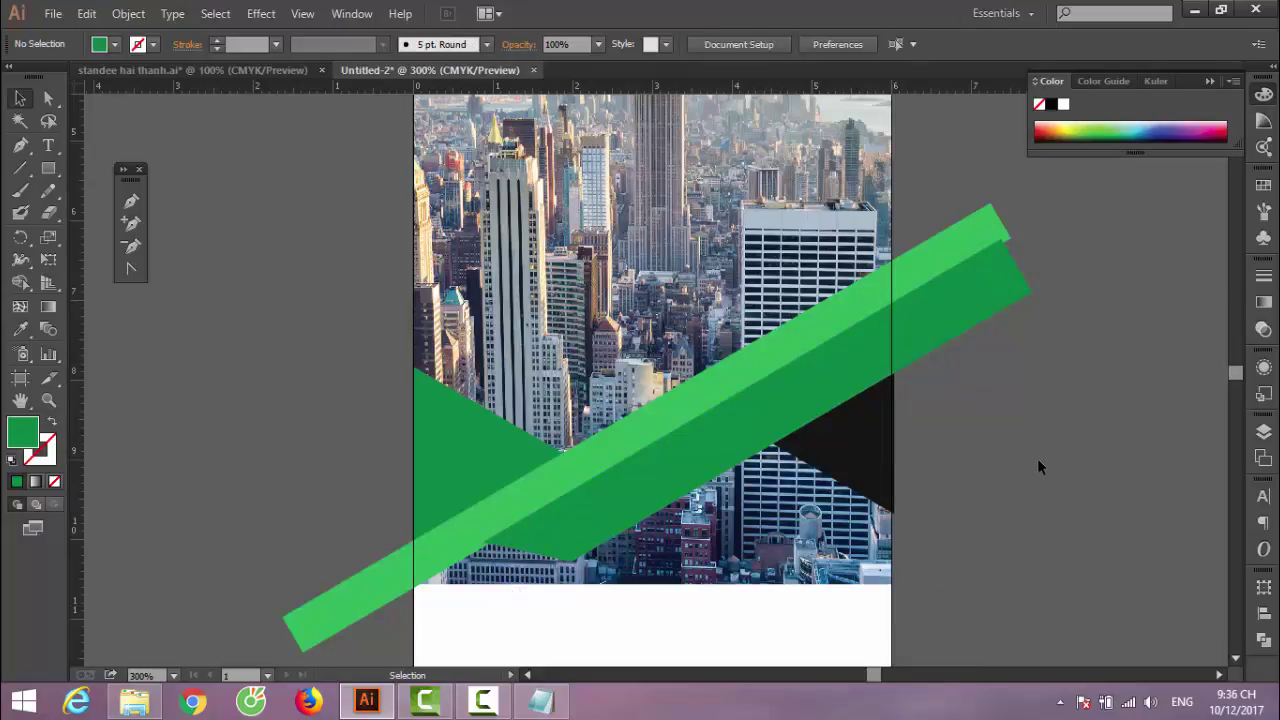
left_click(876, 441)
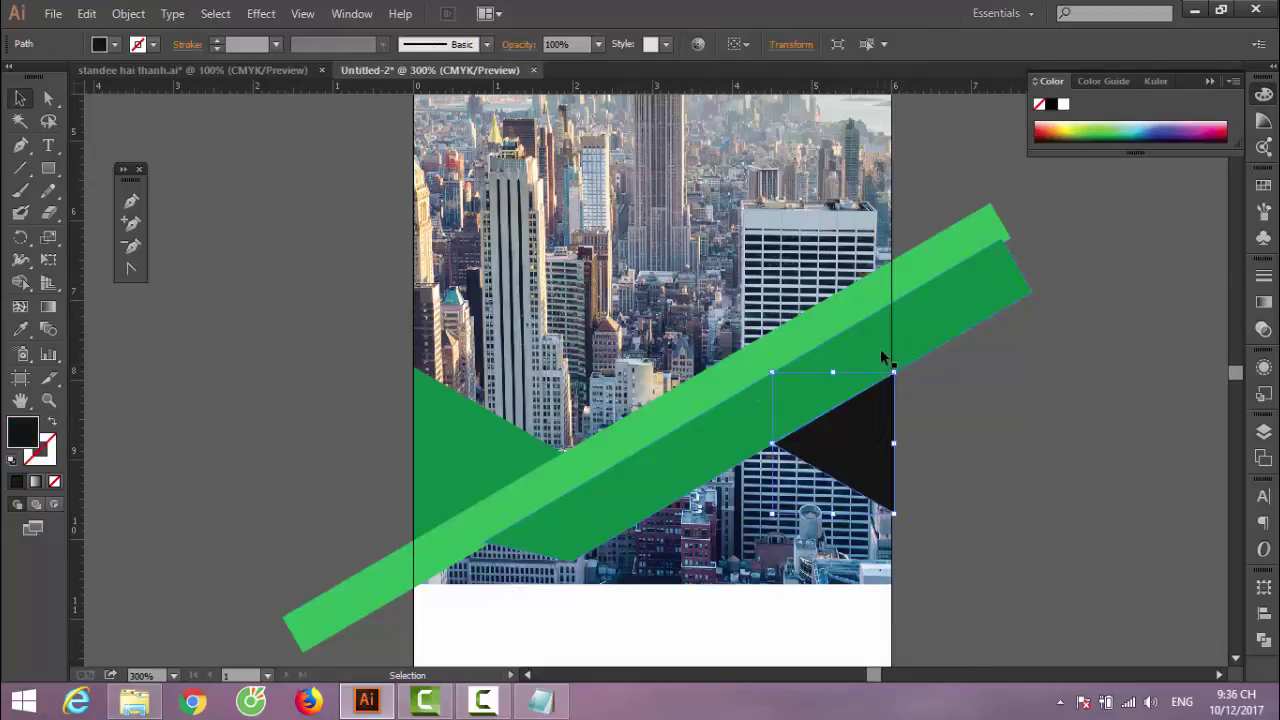
left_click(860, 312)
right_click(859, 312)
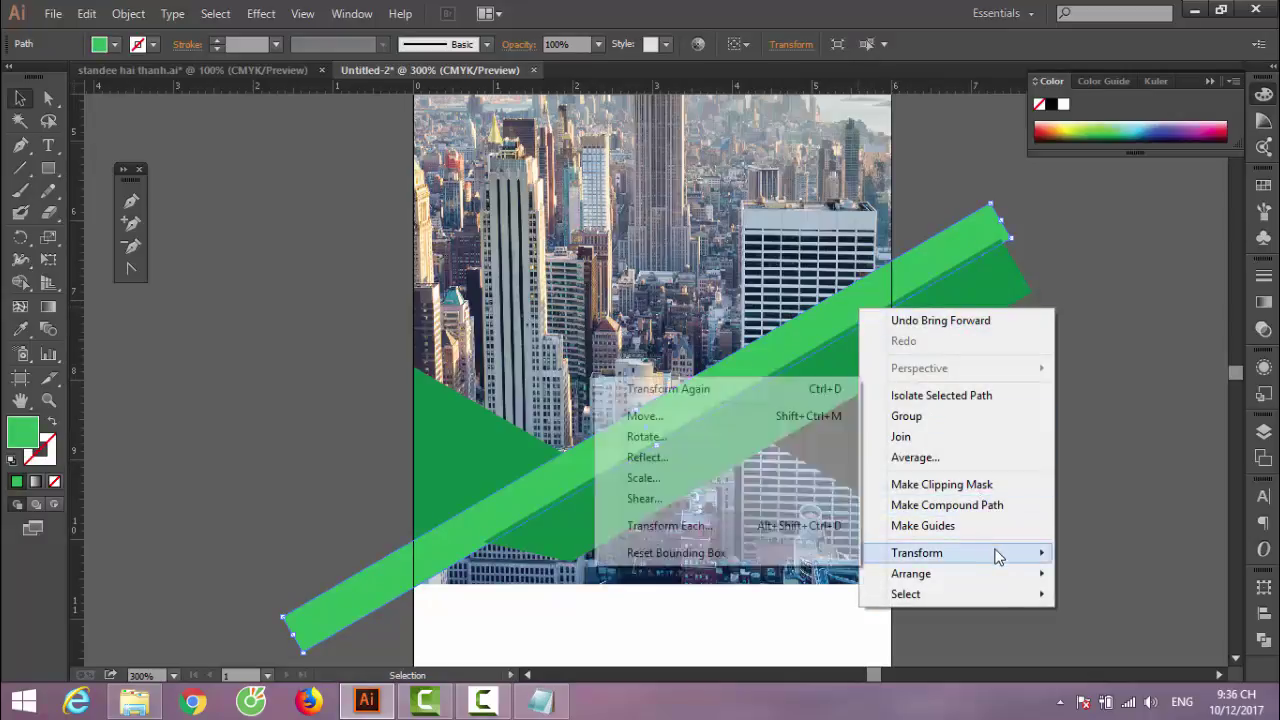
mouse_move(911, 573)
left_click(804, 580)
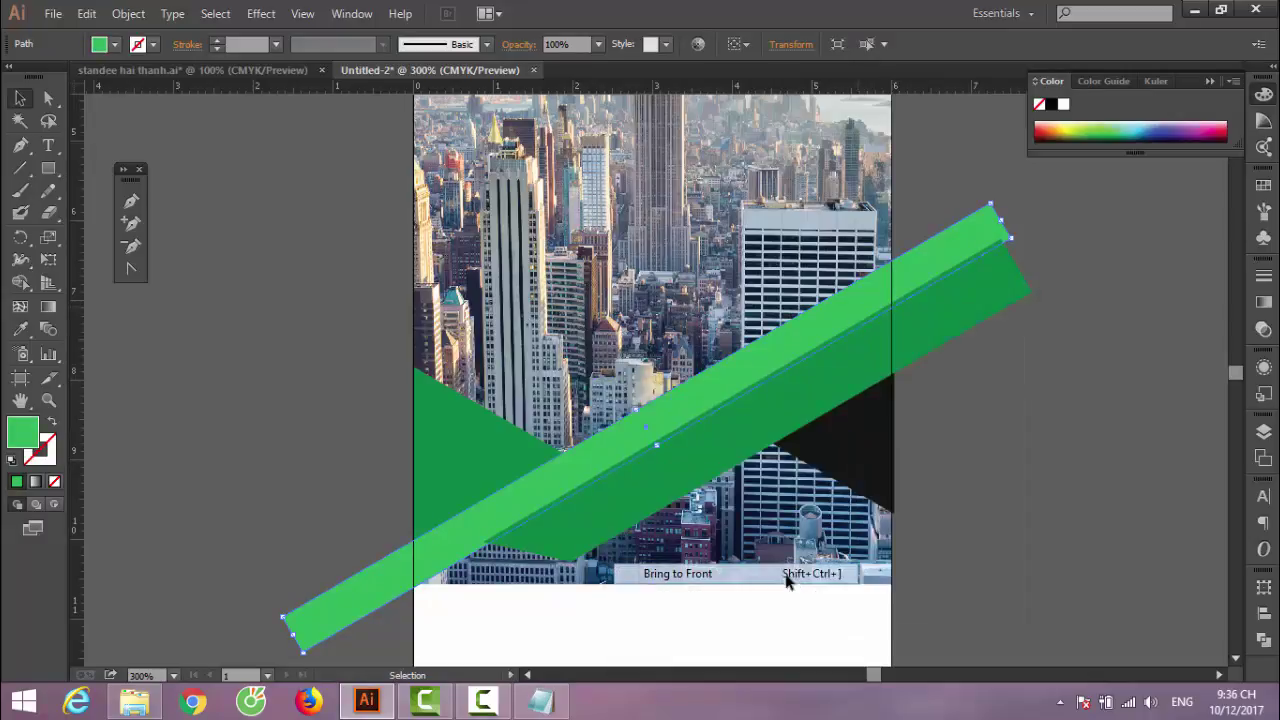
left_click(994, 418)
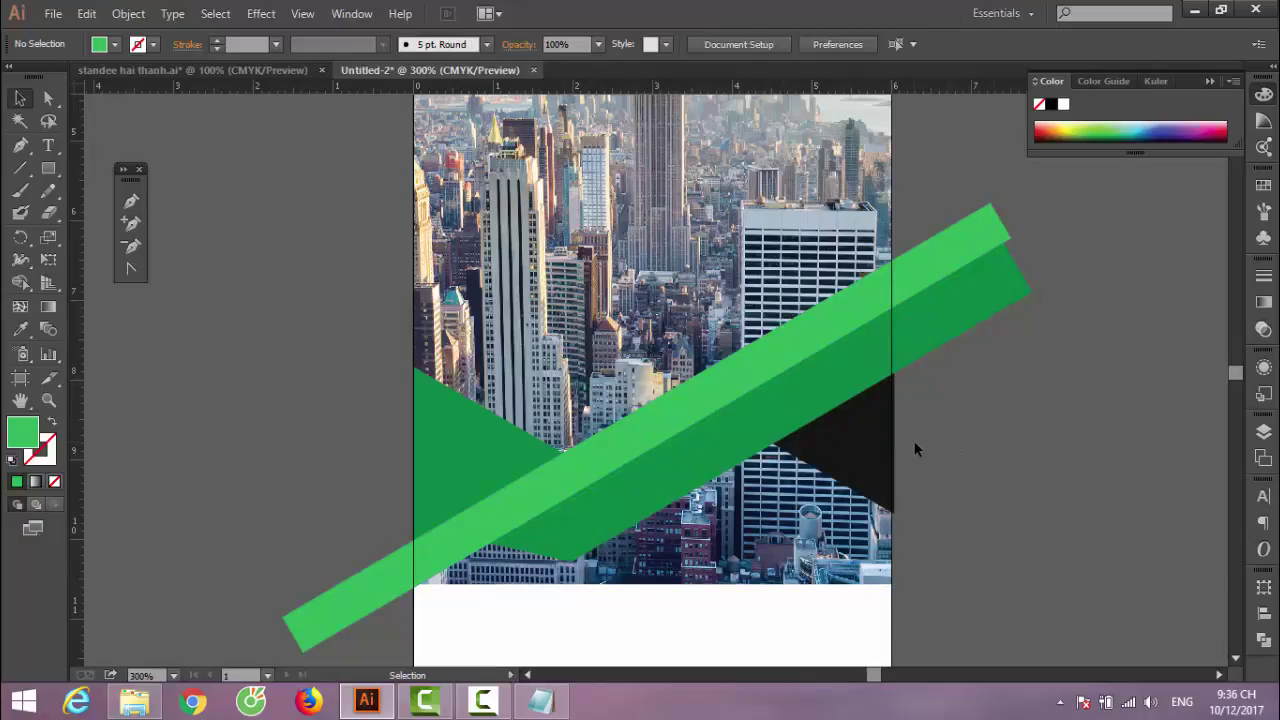
key("a")
key("ctrl+1")
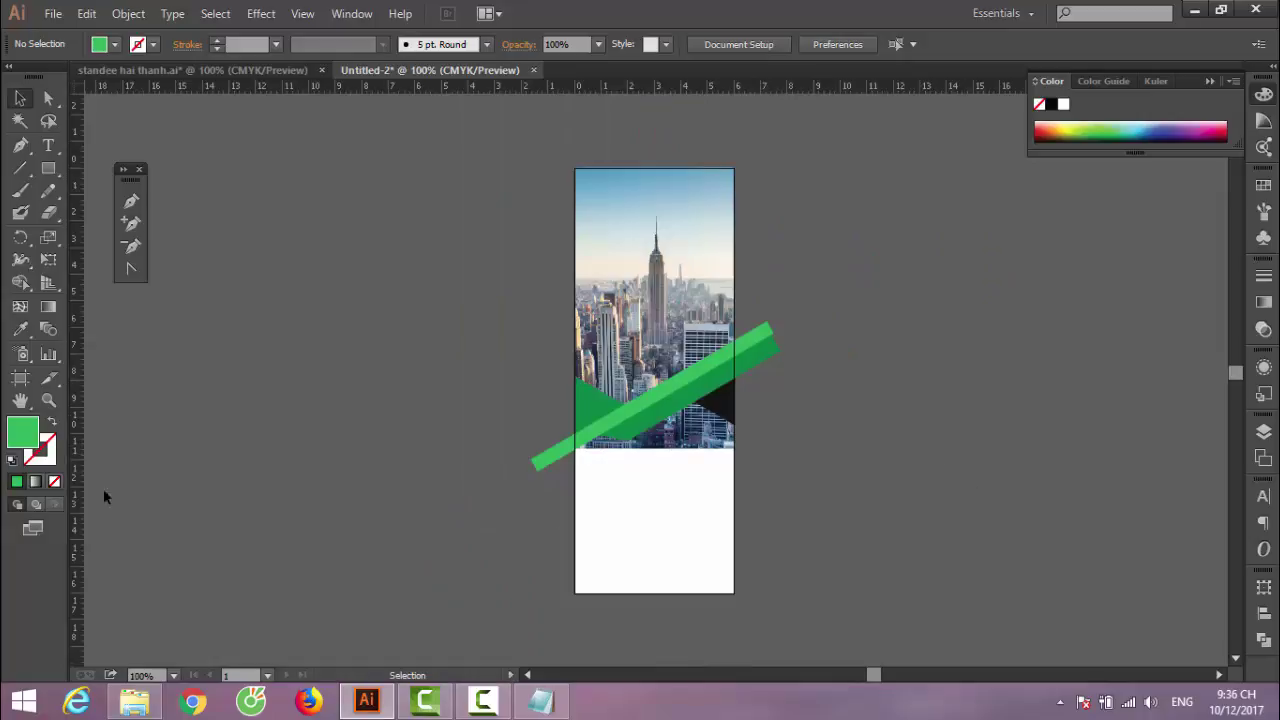
Draw a four-corner shape over the lower artboard beneath the green bar and fill it white
left_click(20, 145)
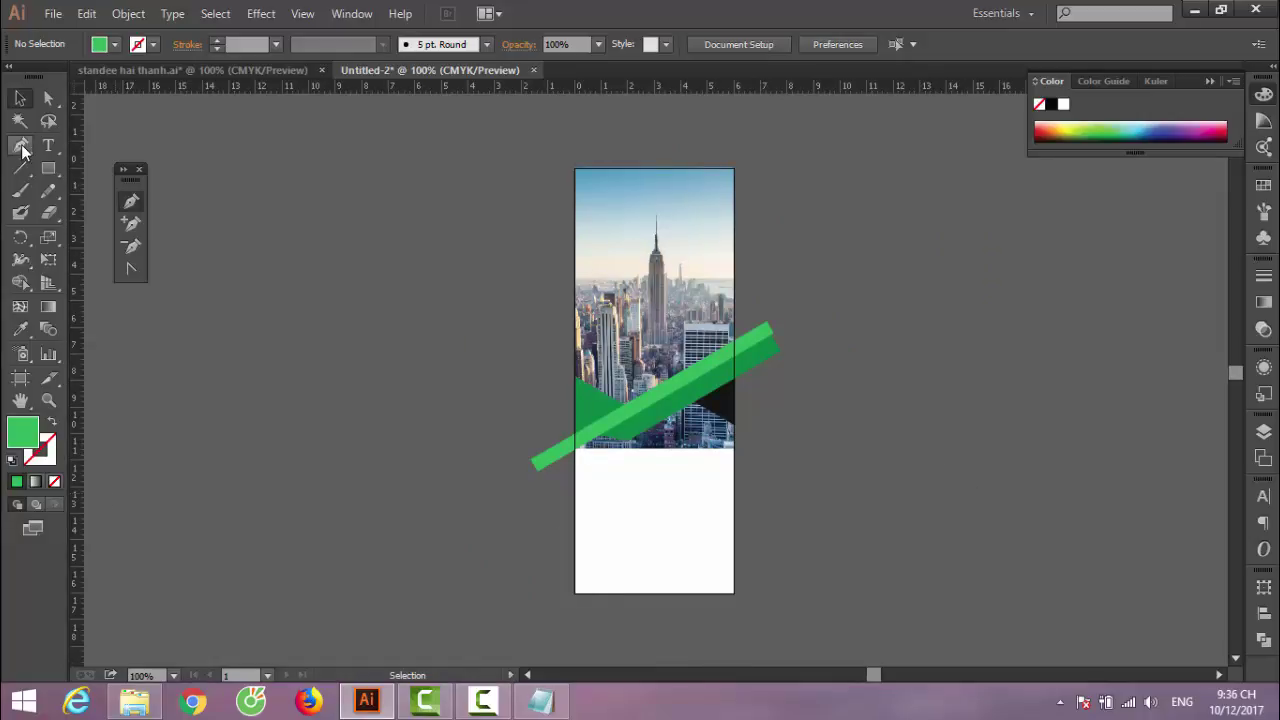
left_click(568, 455)
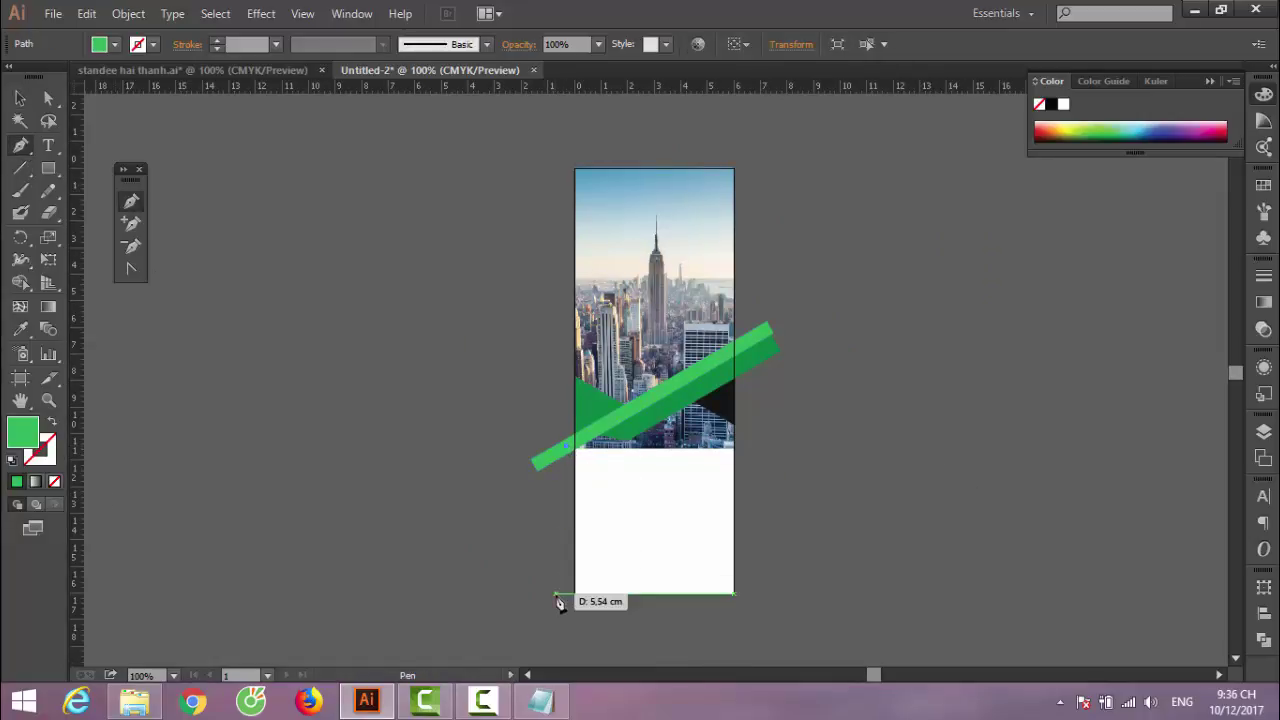
left_click(560, 593)
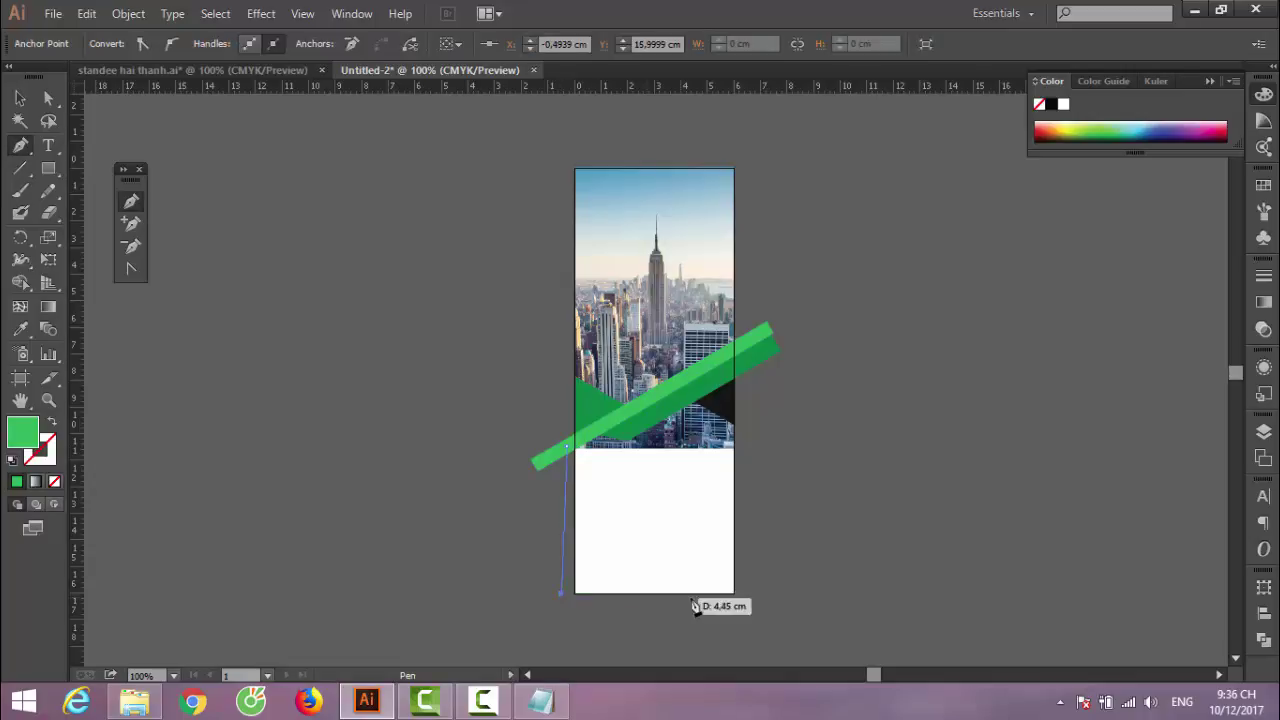
left_click(738, 595)
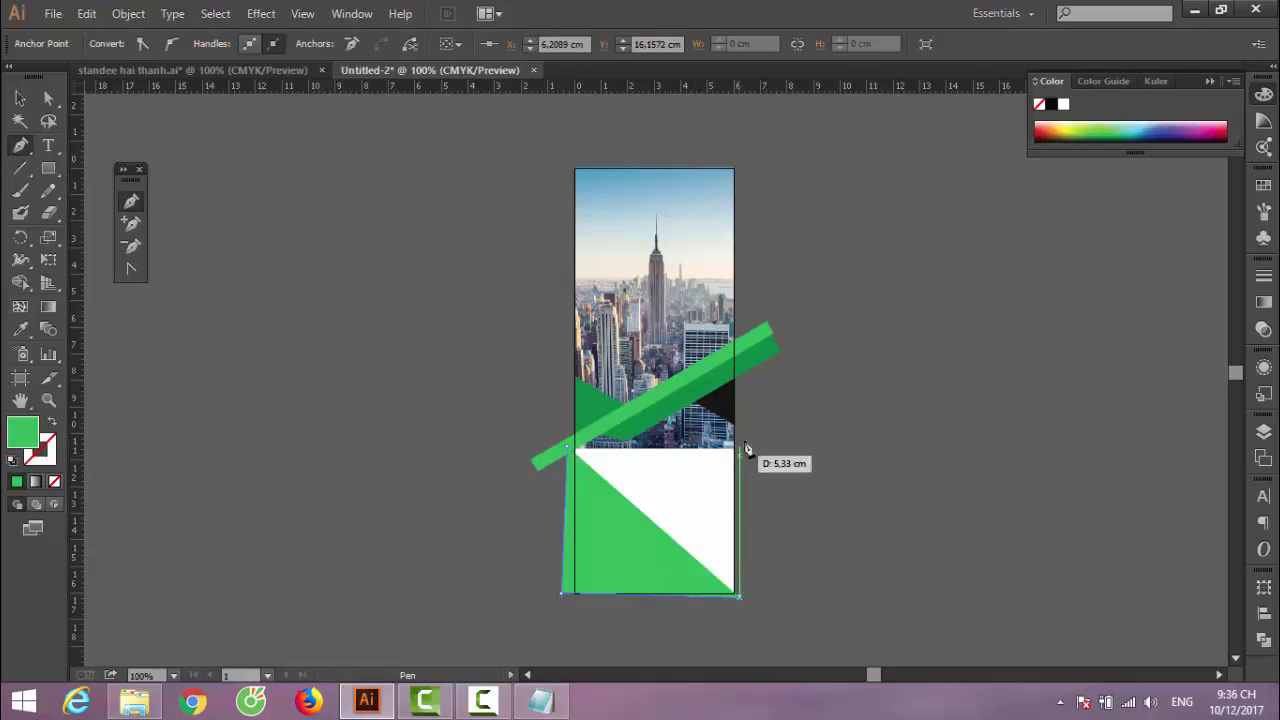
left_click(738, 366)
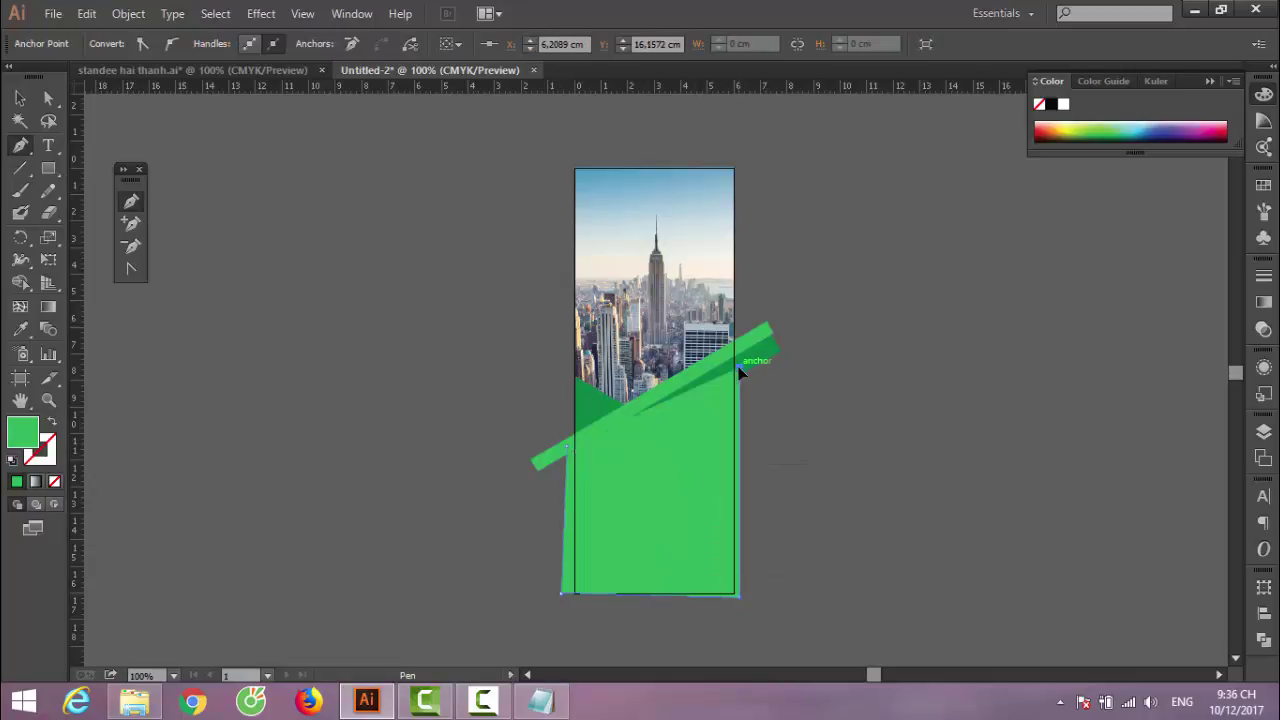
left_click(573, 450)
double_click(22, 432)
left_click(745, 146)
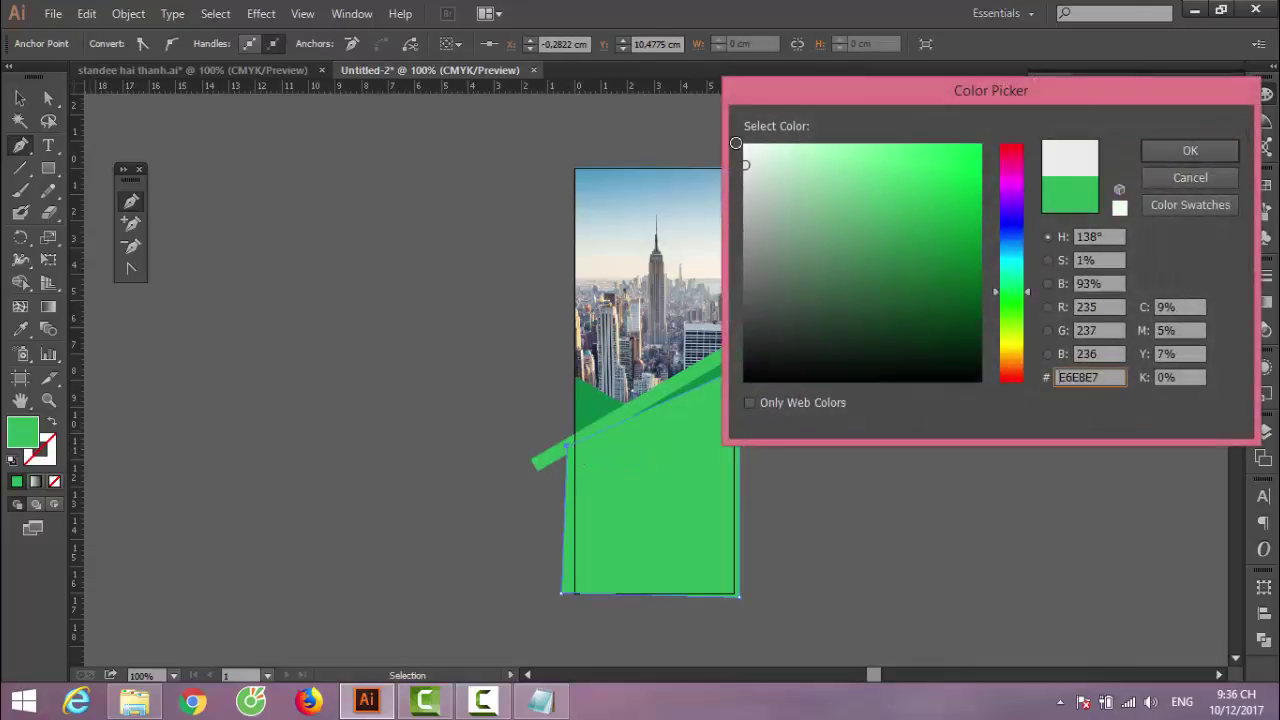
left_click(1189, 150)
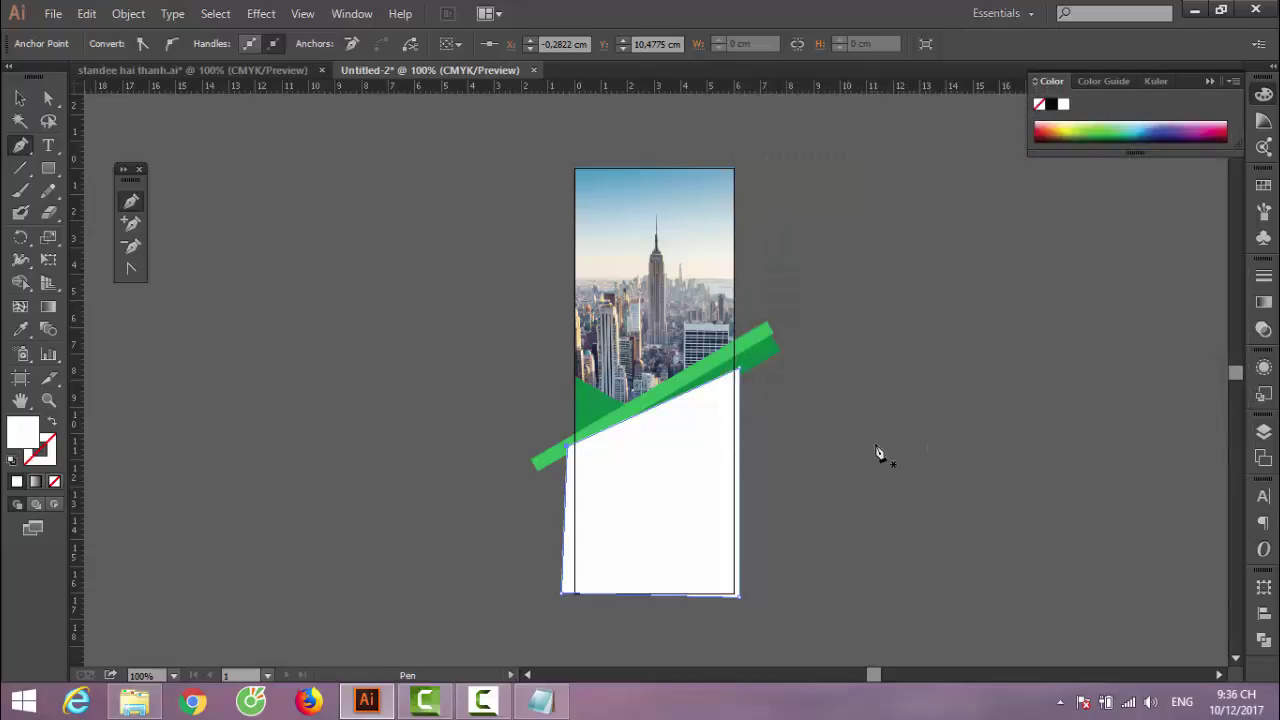
Send the white shape to the back, then send the city photo group behind it
left_click(20, 97)
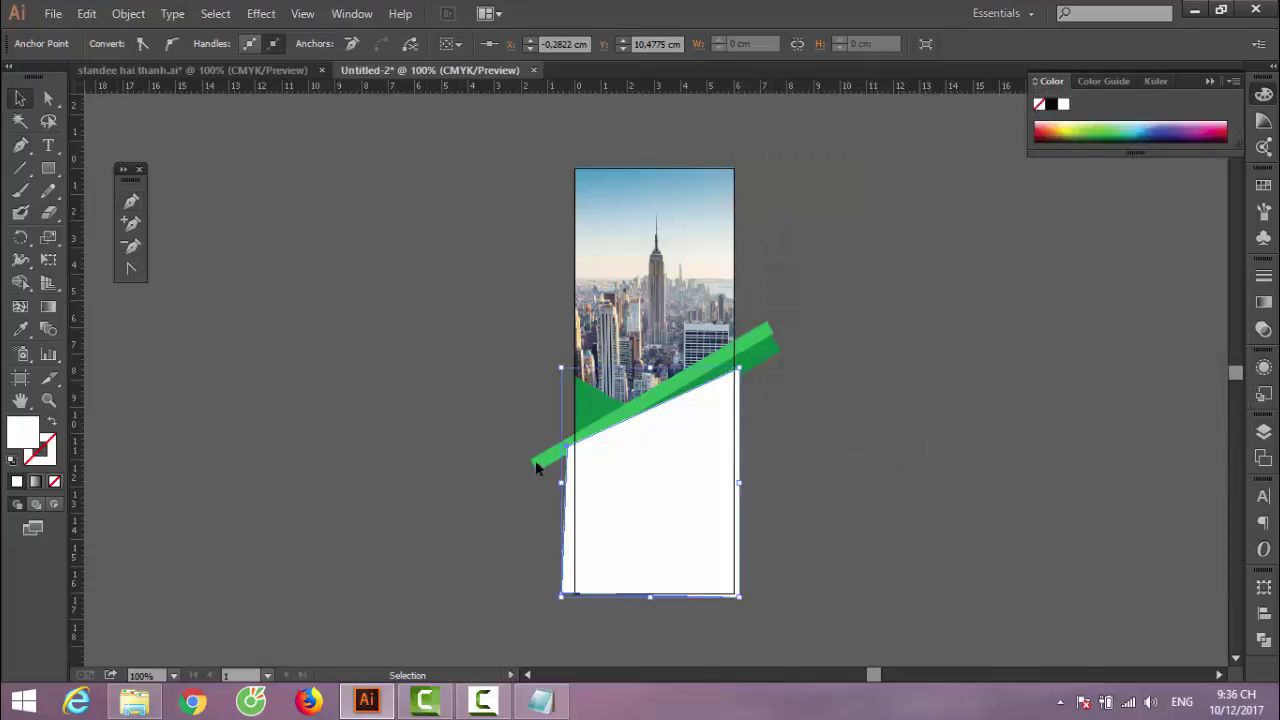
right_click(654, 455)
mouse_move(706, 419)
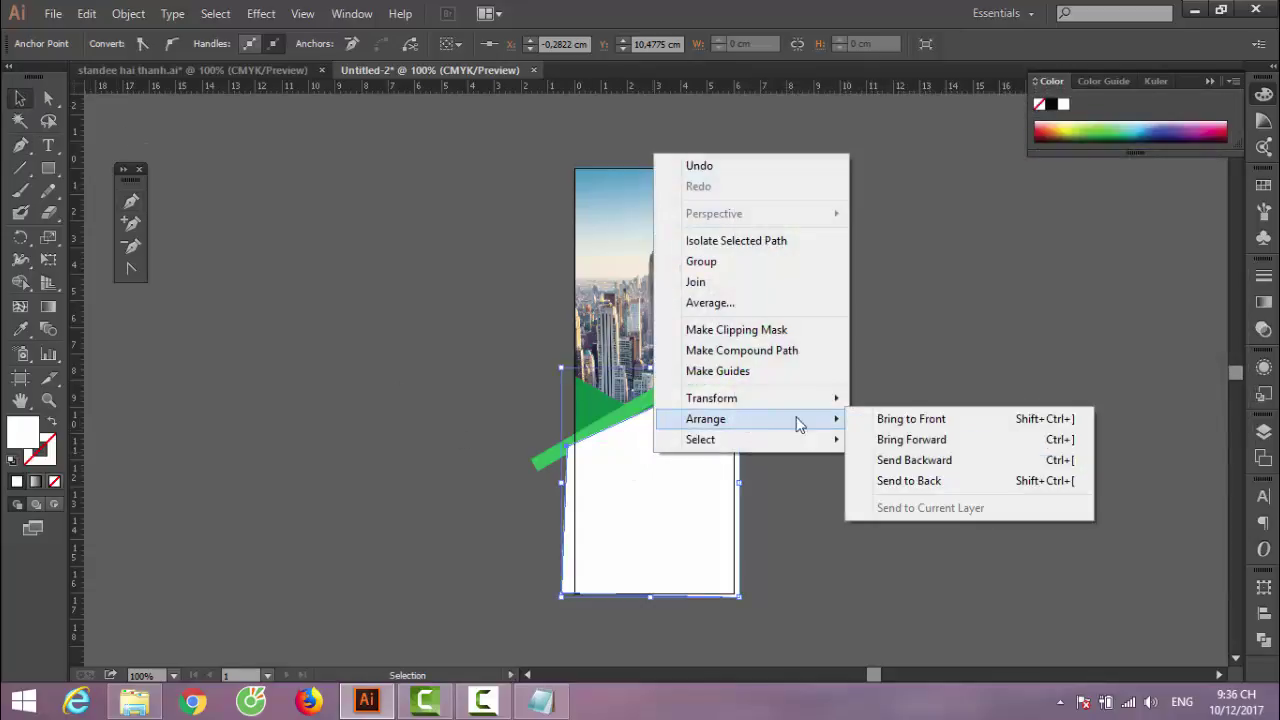
left_click(950, 481)
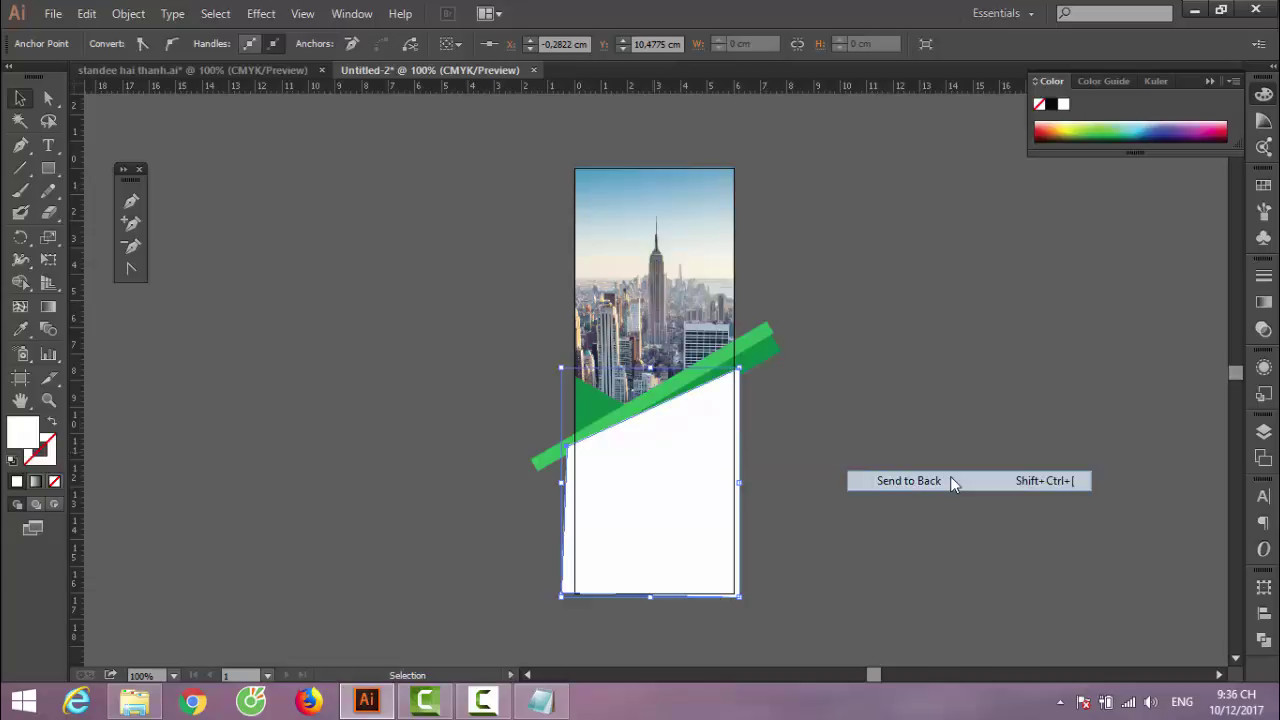
left_click(670, 256)
right_click(670, 256)
mouse_move(721, 405)
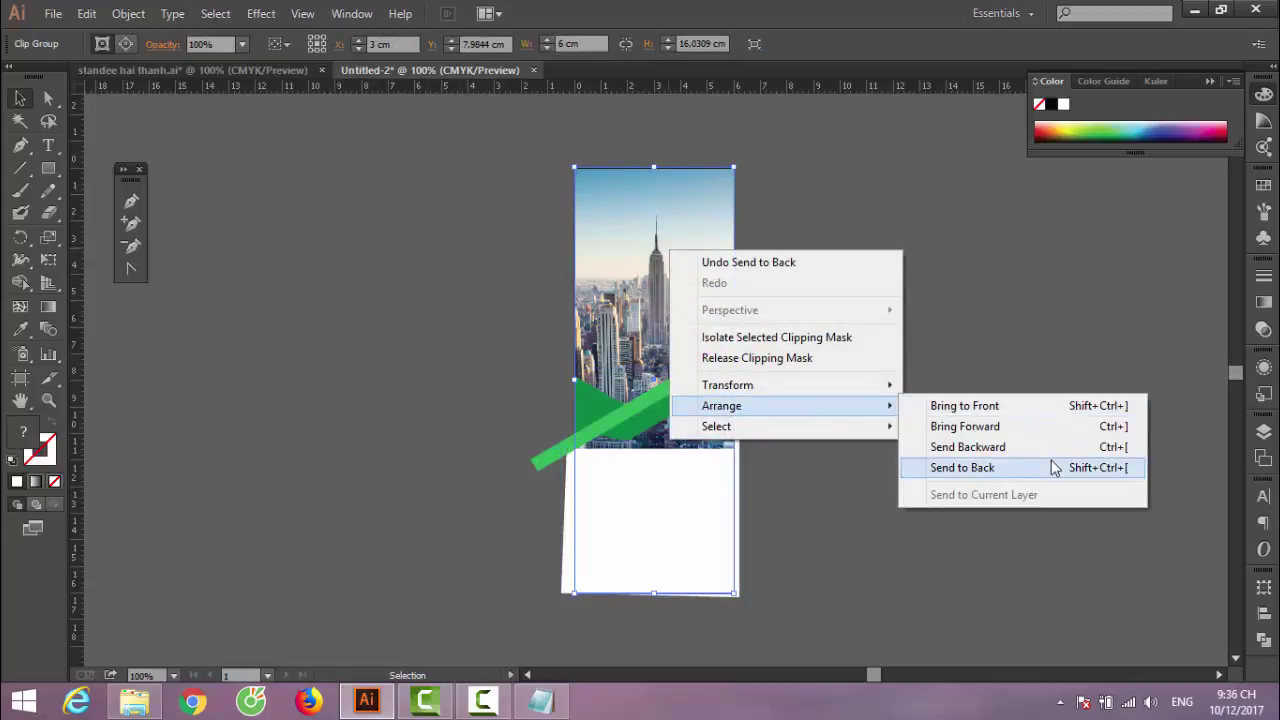
left_click(1051, 467)
left_click(992, 382)
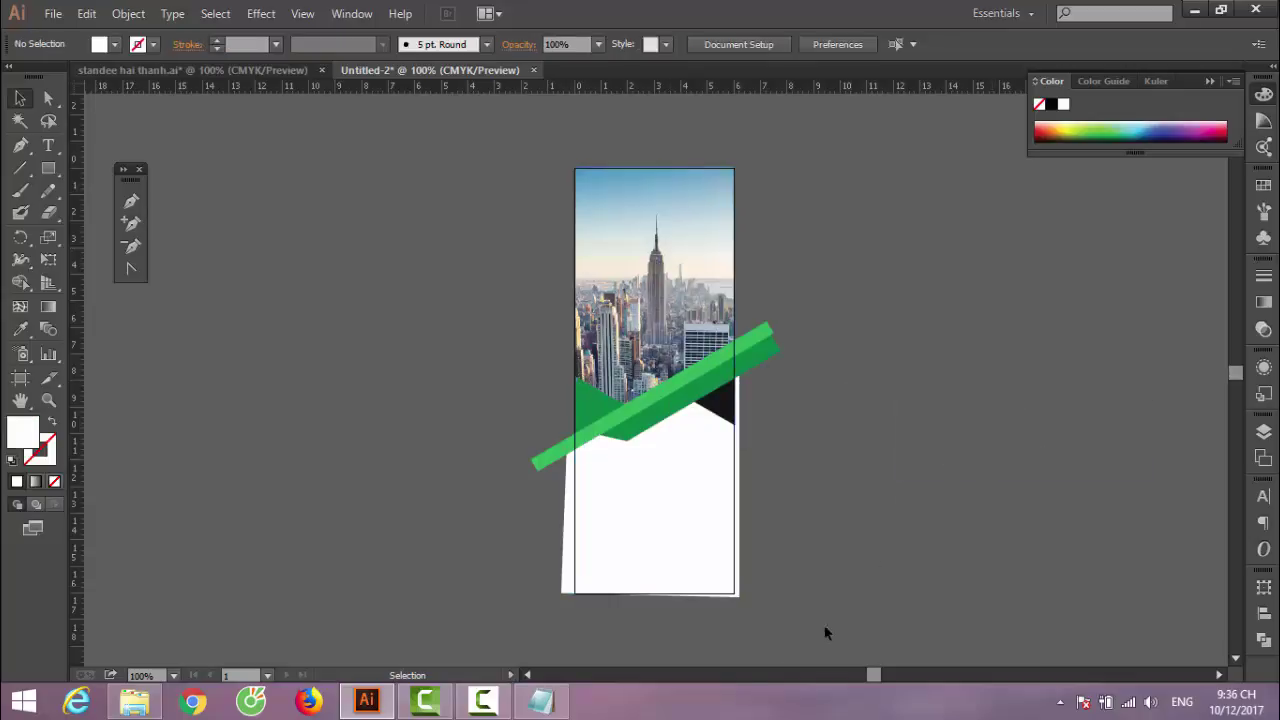
key("ctrl+plus")
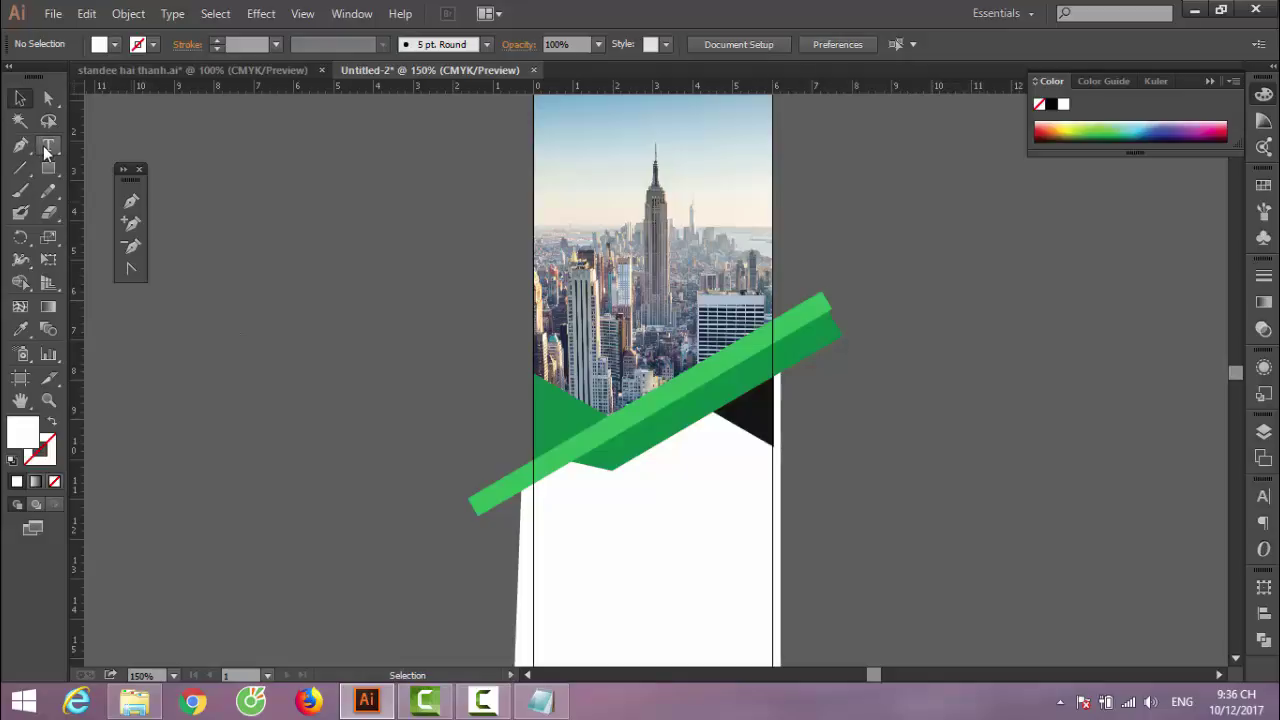
Add the slogan text 'GIÁ RẺ BẤT NGỜ' and set its font to UTM Aircona
left_click(48, 145)
left_click(591, 565)
type("GIÁ RẺ BẤT NGỜ")
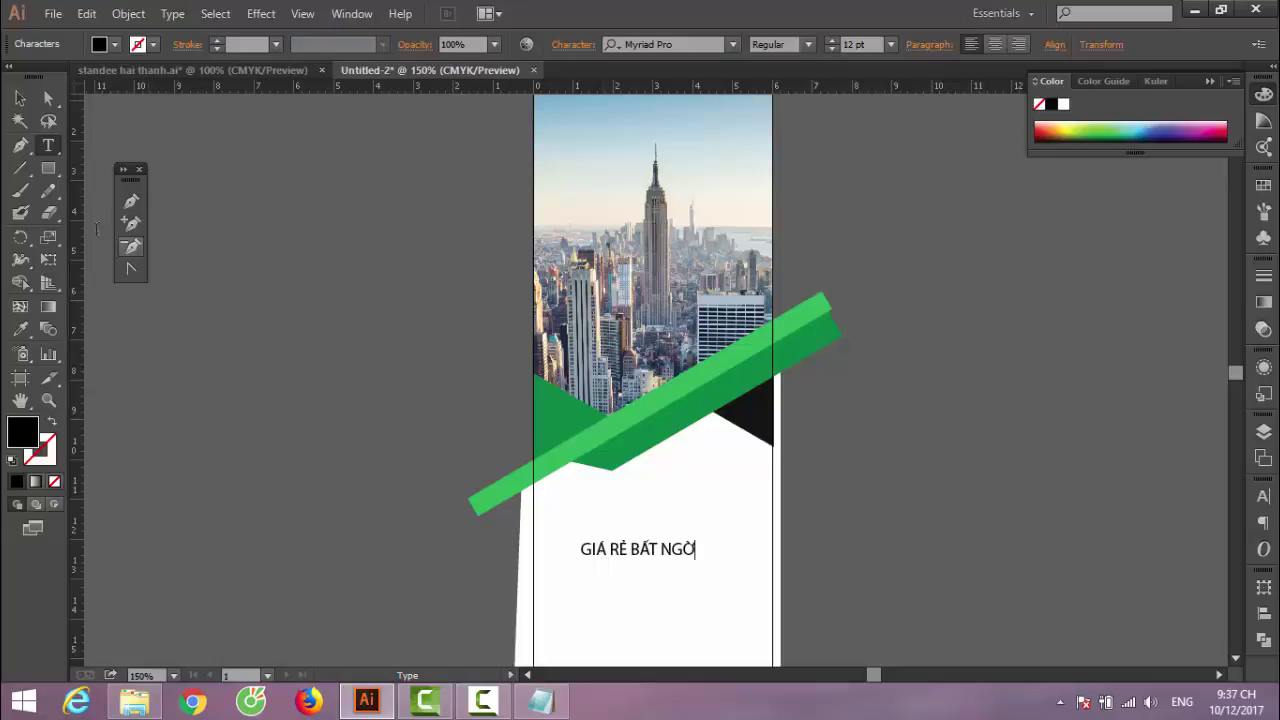
left_click(20, 98)
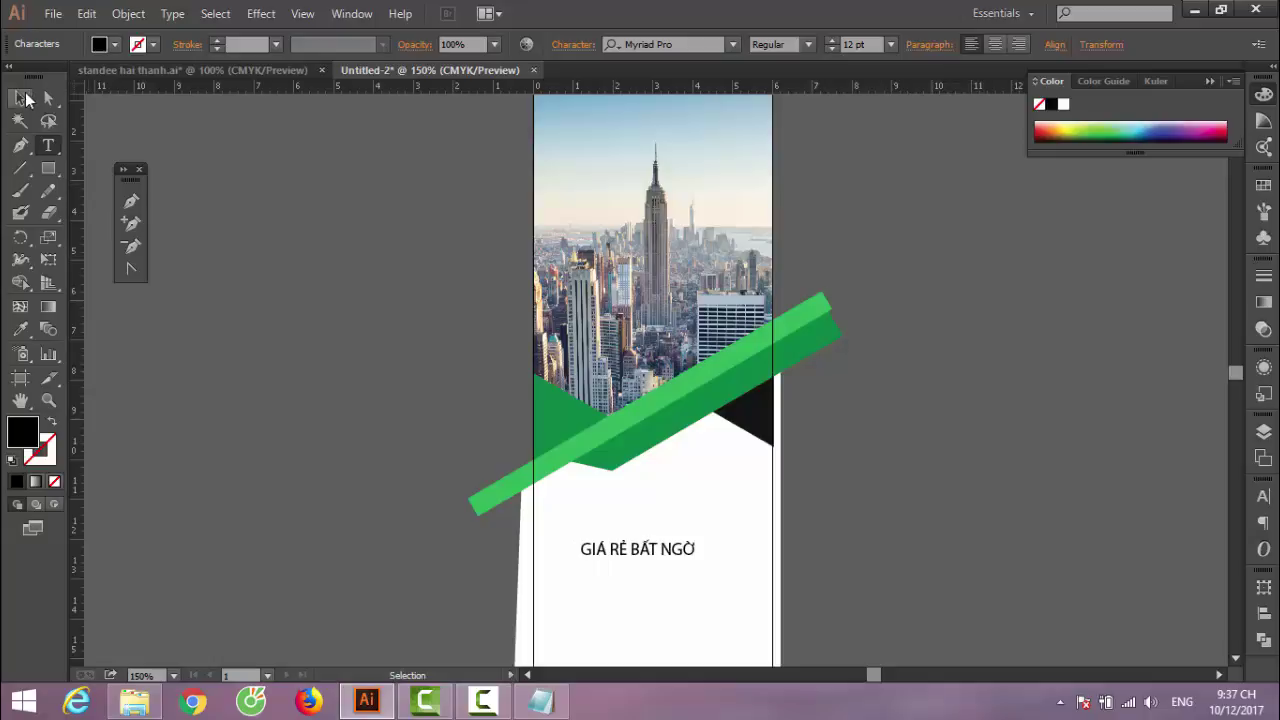
left_click(699, 44)
type("U")
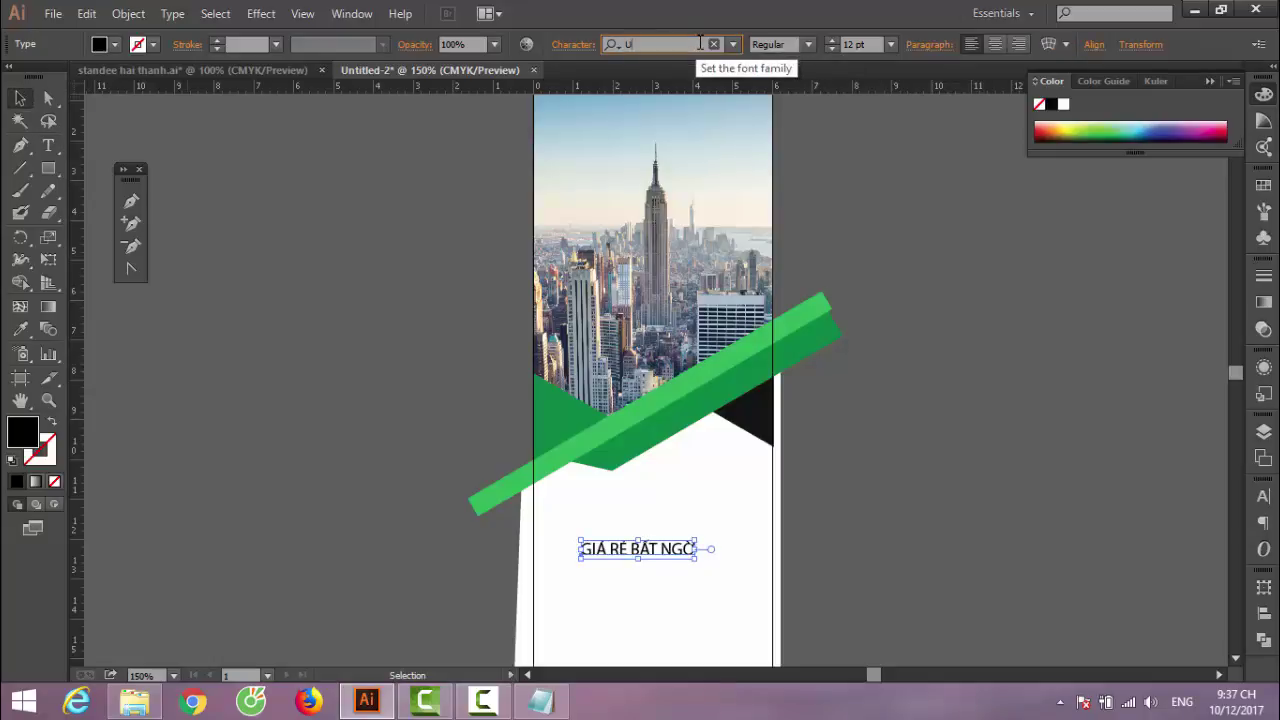
type("TM")
key("Return")
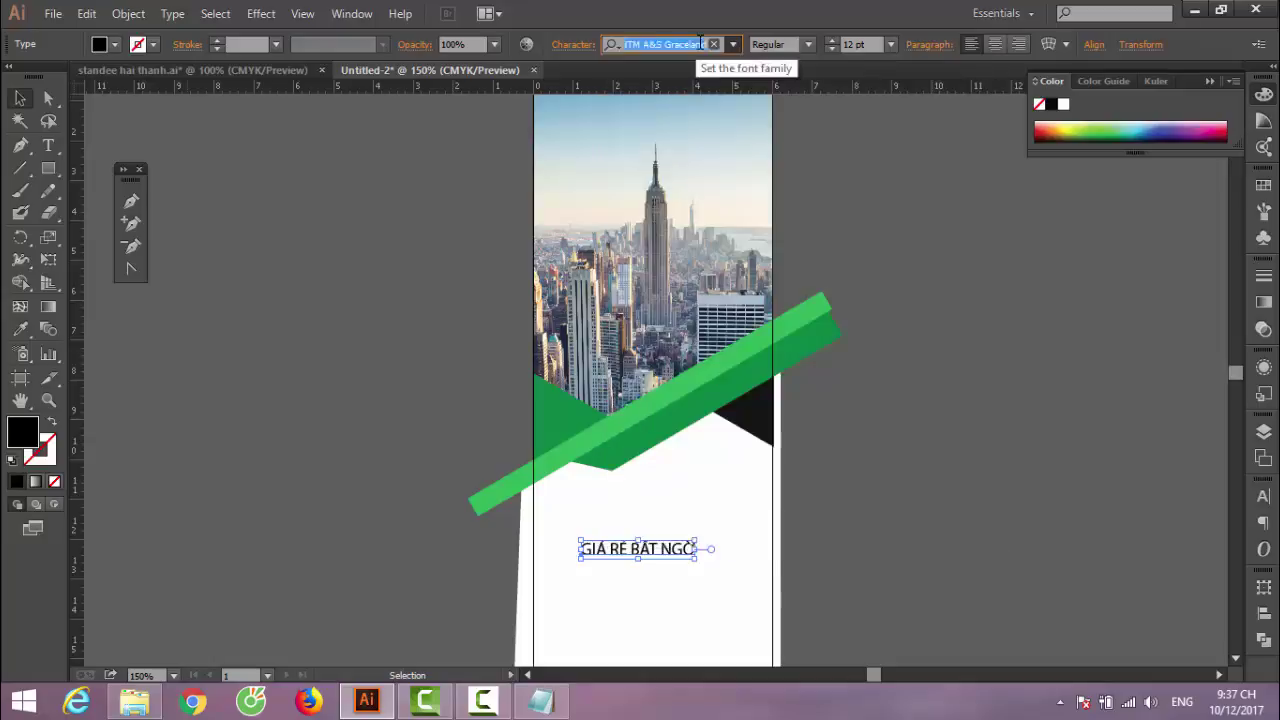
left_click(695, 44)
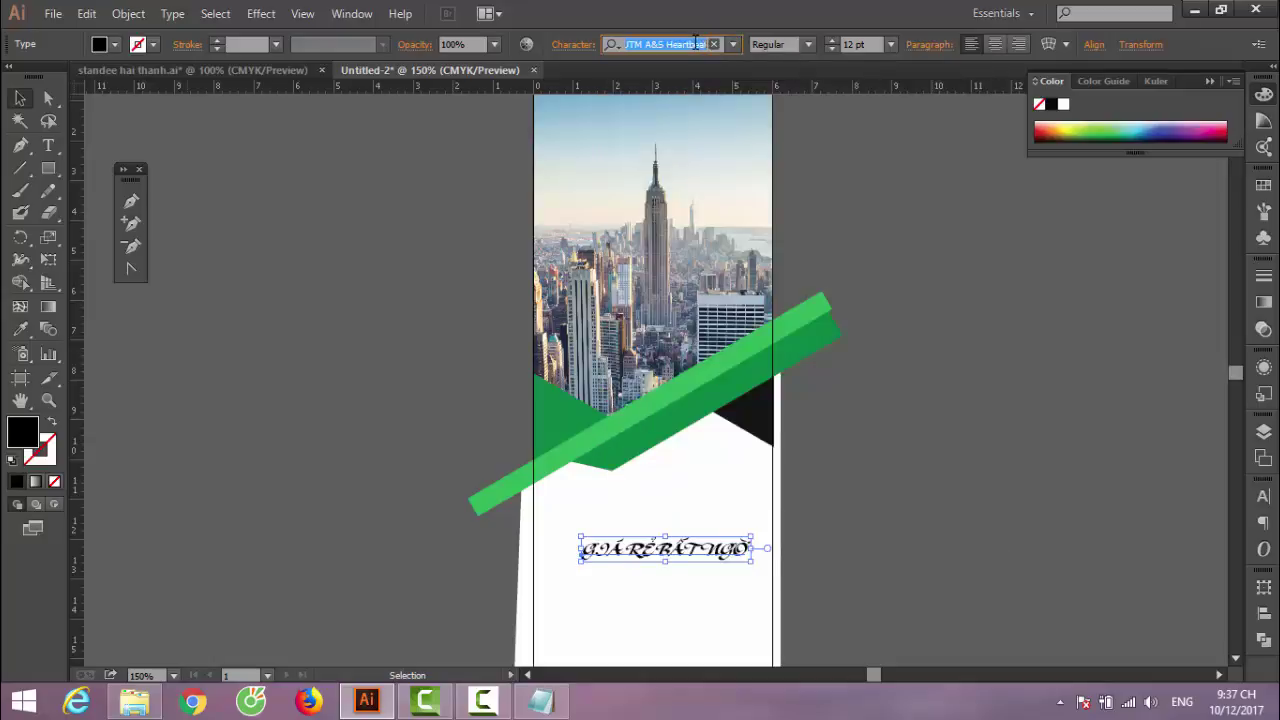
key("Down")
key("Down")
key("Down")
key("Down")
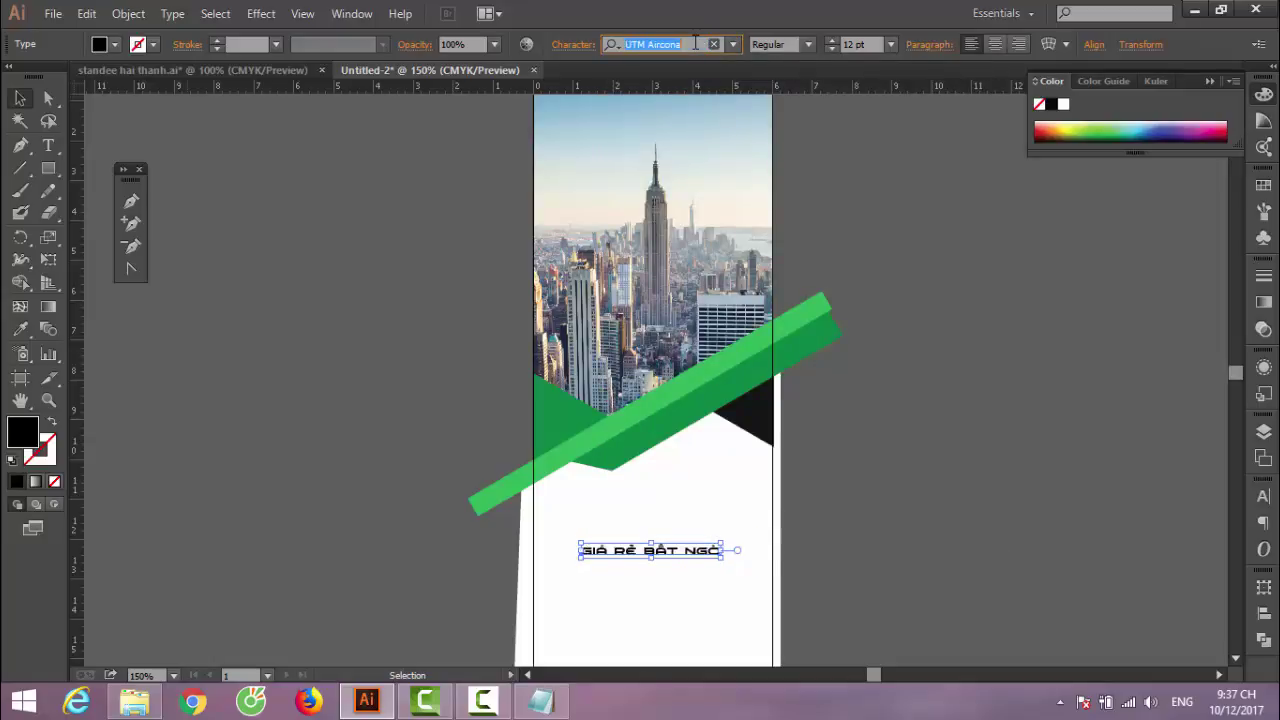
key("Up")
key("Down")
key("Down")
key("Down")
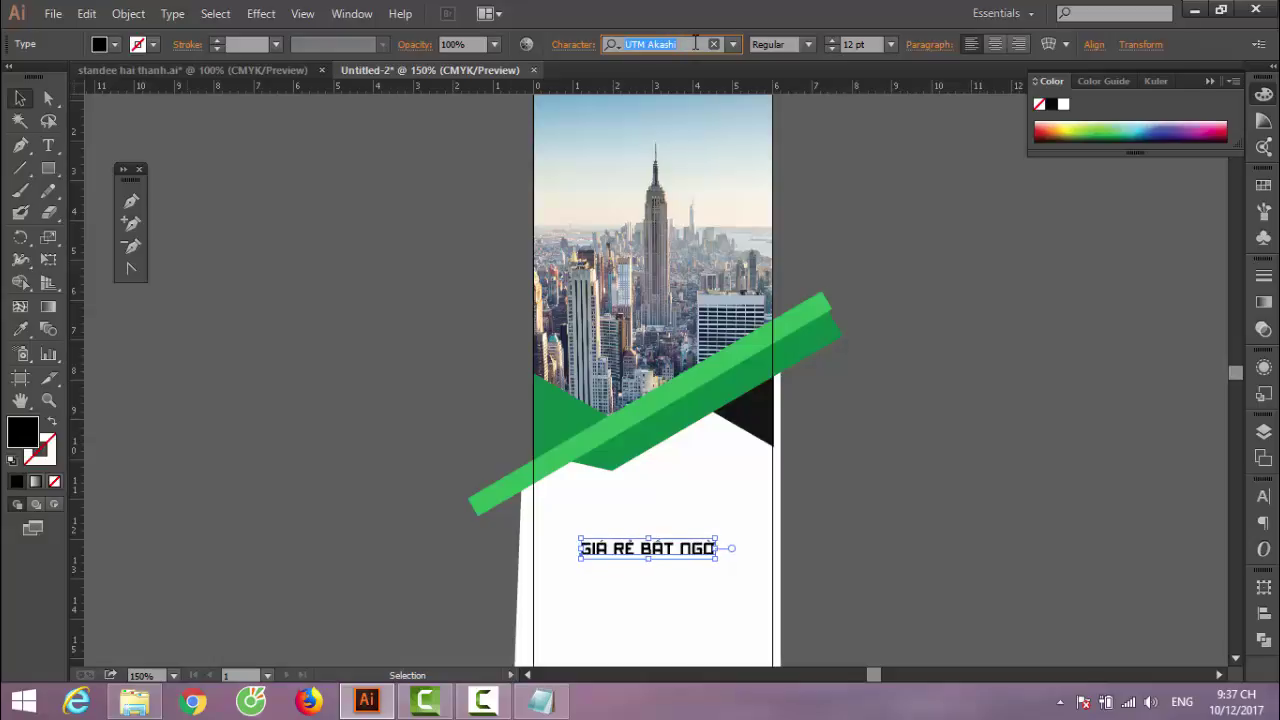
key("Up")
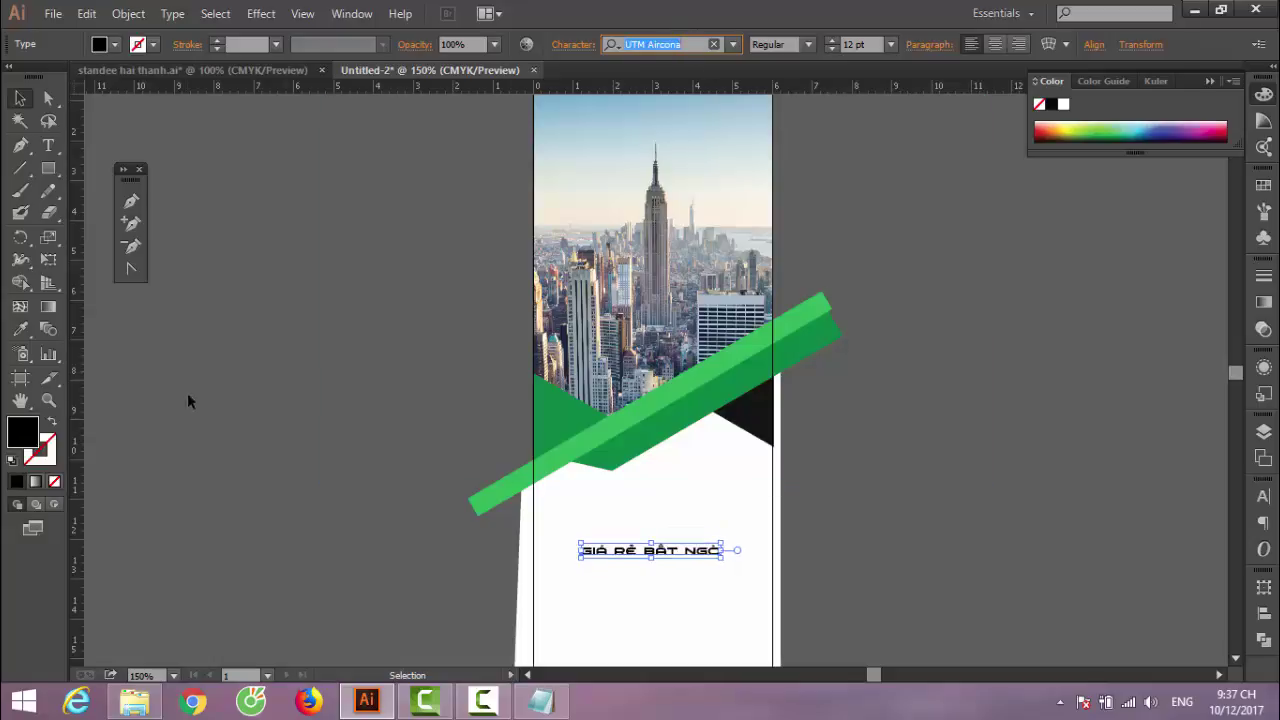
Color the slogan white (ffffff), move it onto the green diagonal bar, and enlarge it
double_click(28, 438)
type("ffffff")
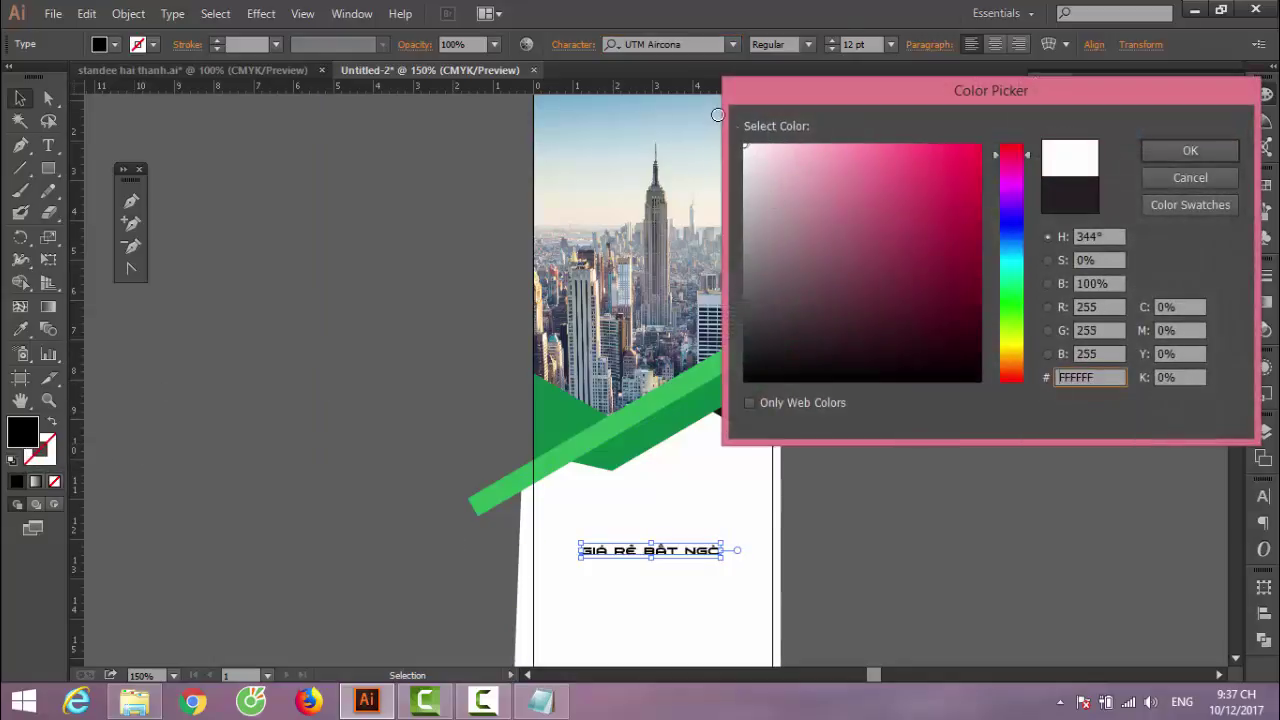
left_click(1190, 150)
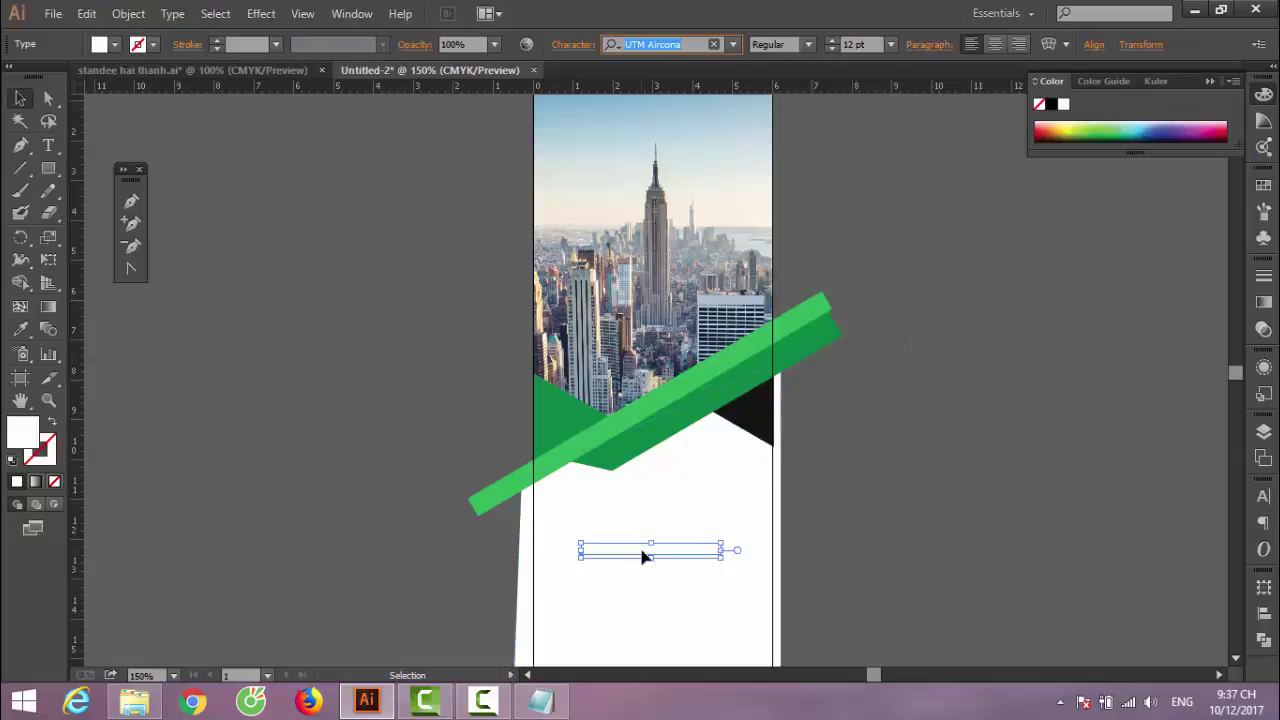
mouse_move(646, 554)
left_mouse_down()
mouse_move(672, 466)
mouse_move(758, 428)
mouse_move(783, 378)
left_mouse_up()
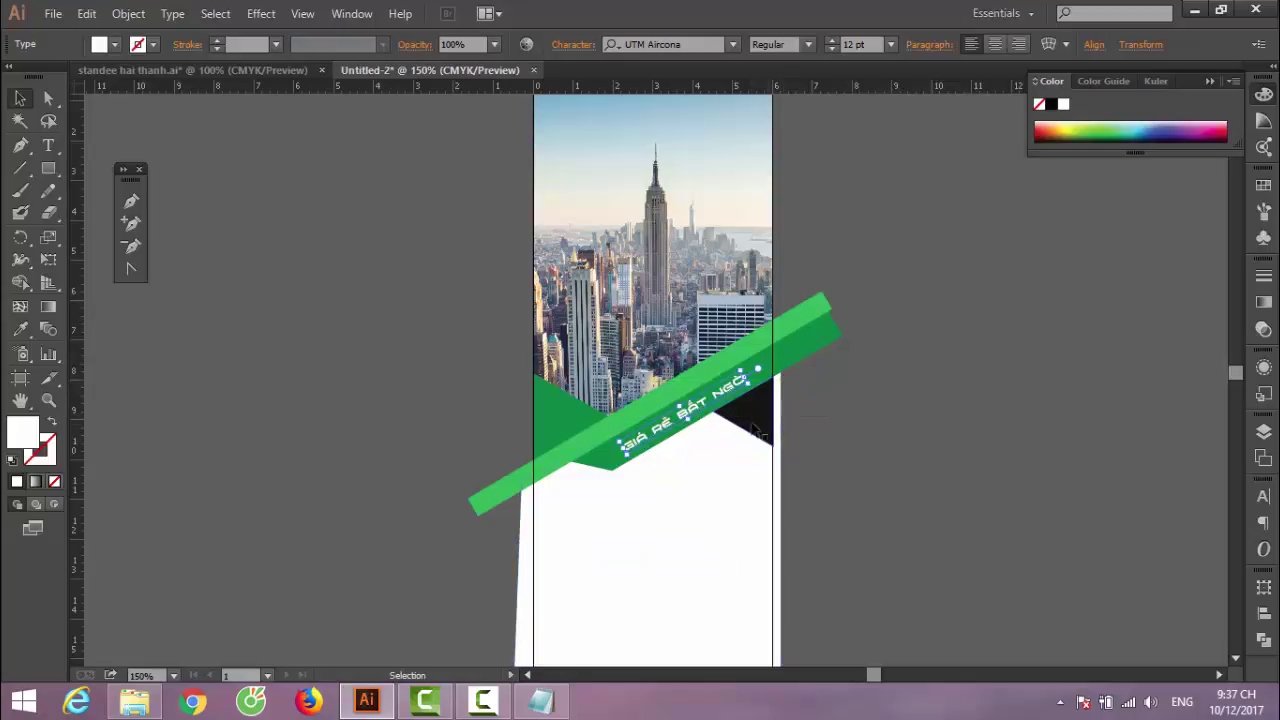
key("ctrl+plus")
key("ctrl+plus")
key("ctrl+plus")
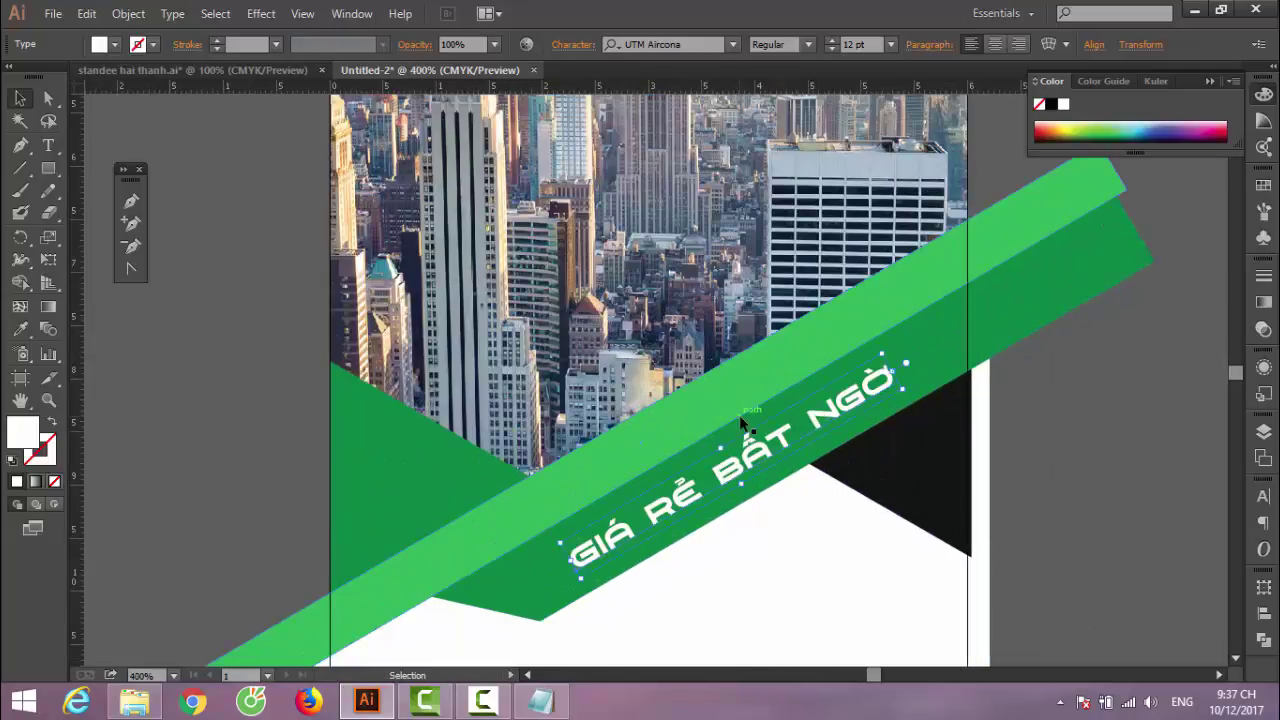
key("Up")
key("Up")
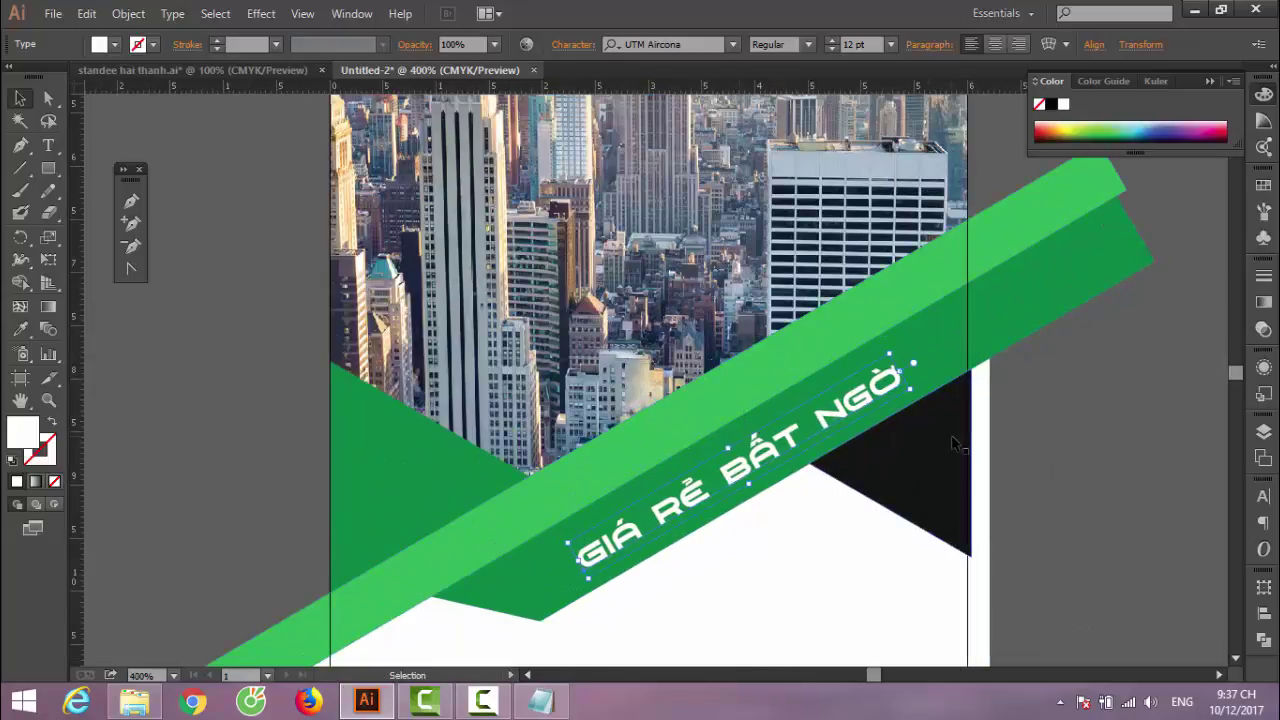
key("Right")
key("Up")
key("Right")
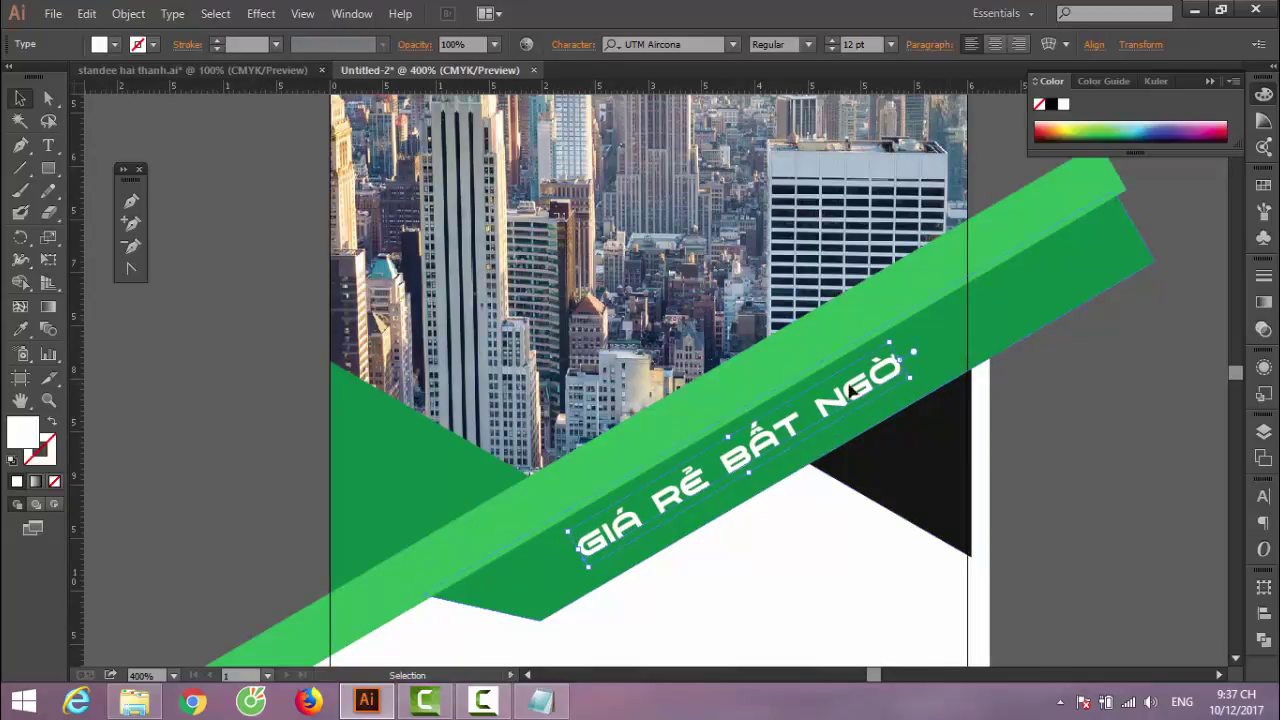
left_click_drag(726, 437, 727, 441)
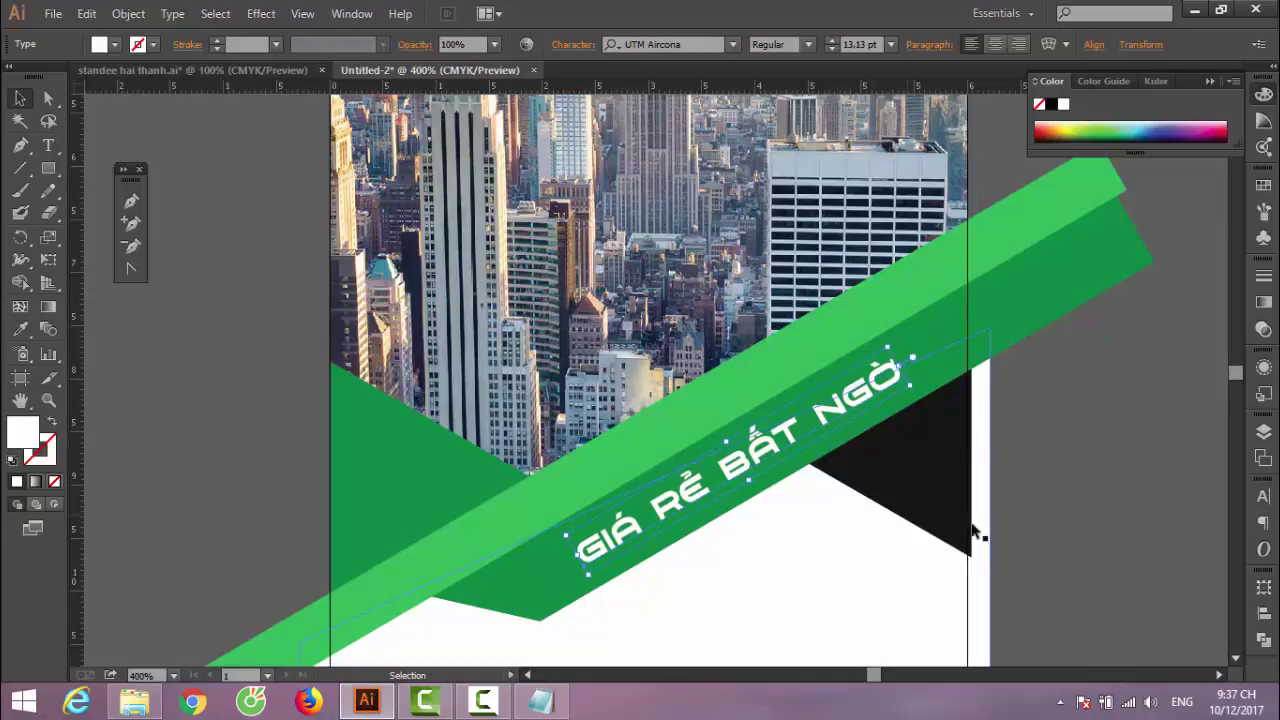
left_click(1074, 444)
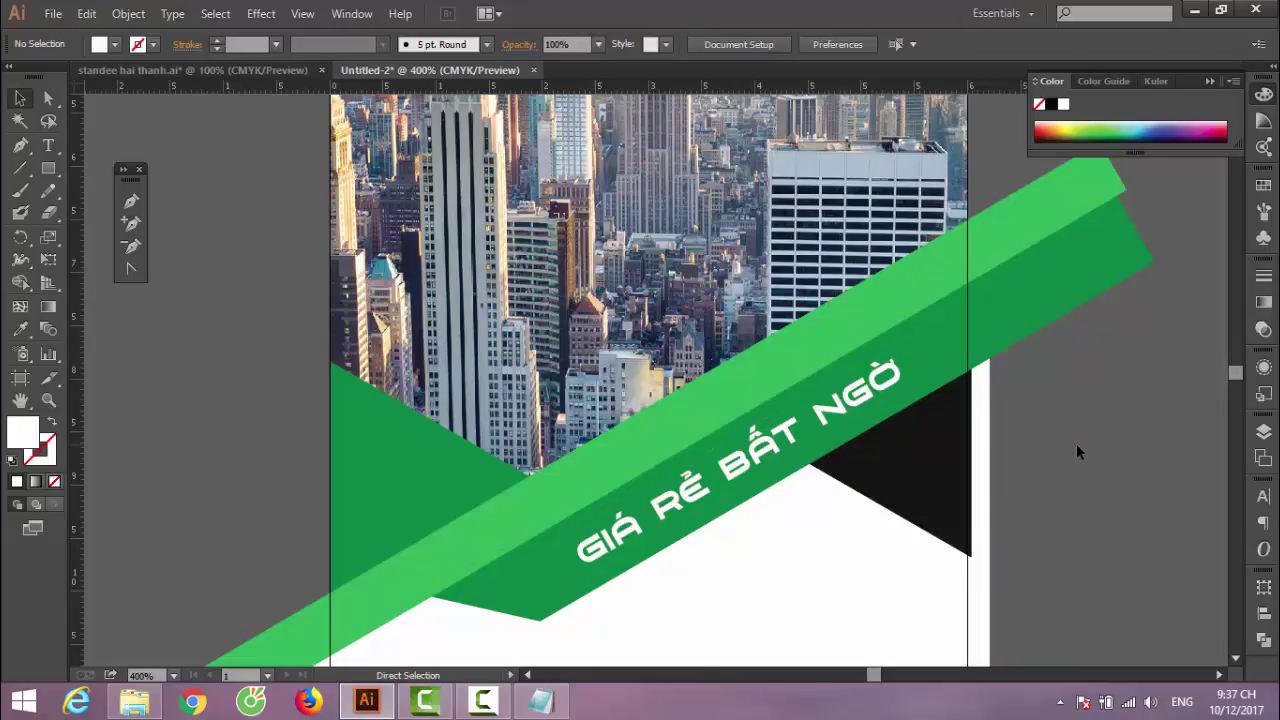
key("ctrl+0")
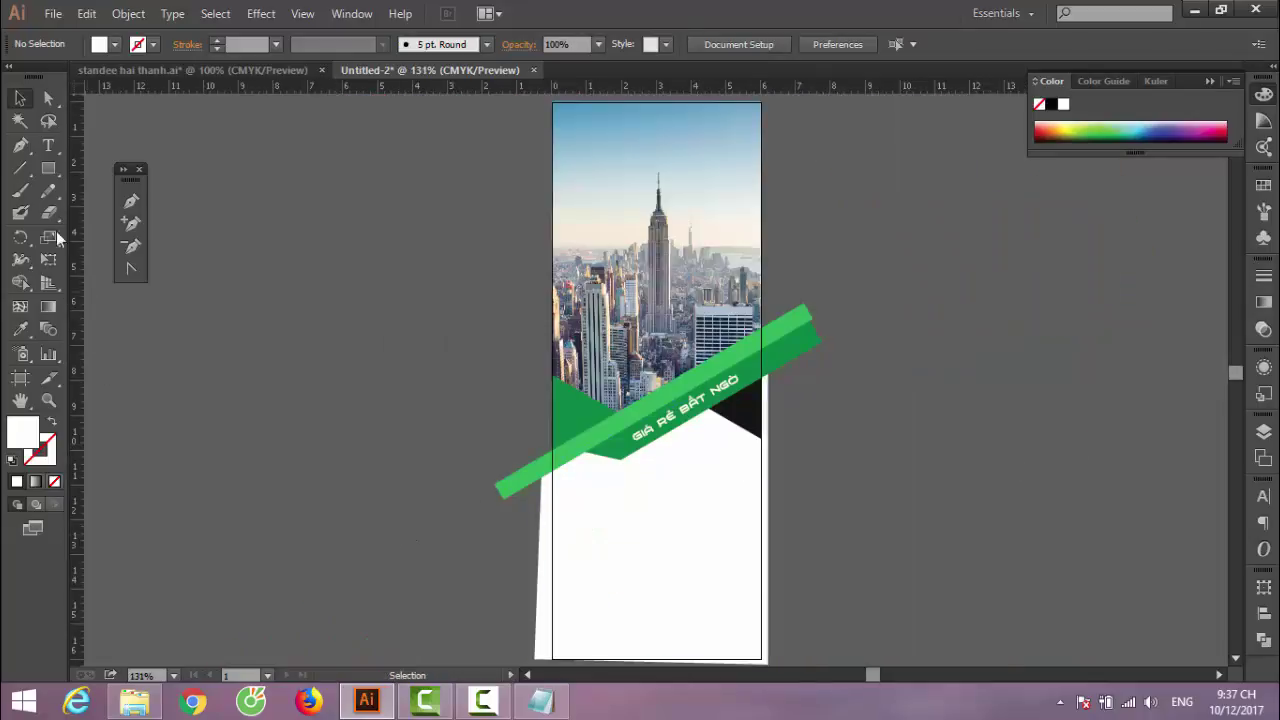
Add a bold 'HƯỚNG DẪN' heading, enlarge it, and place it under the green bar
left_click(48, 145)
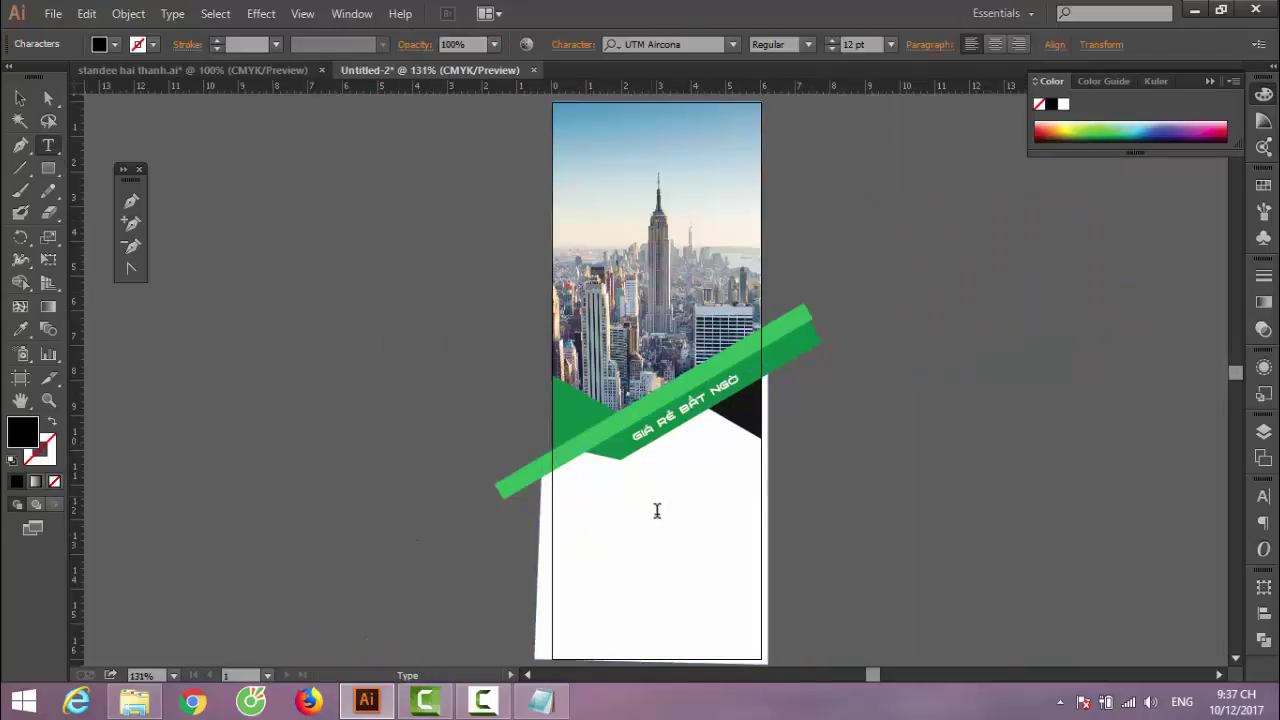
left_click(630, 537)
type("HƯỚNG DẪN")
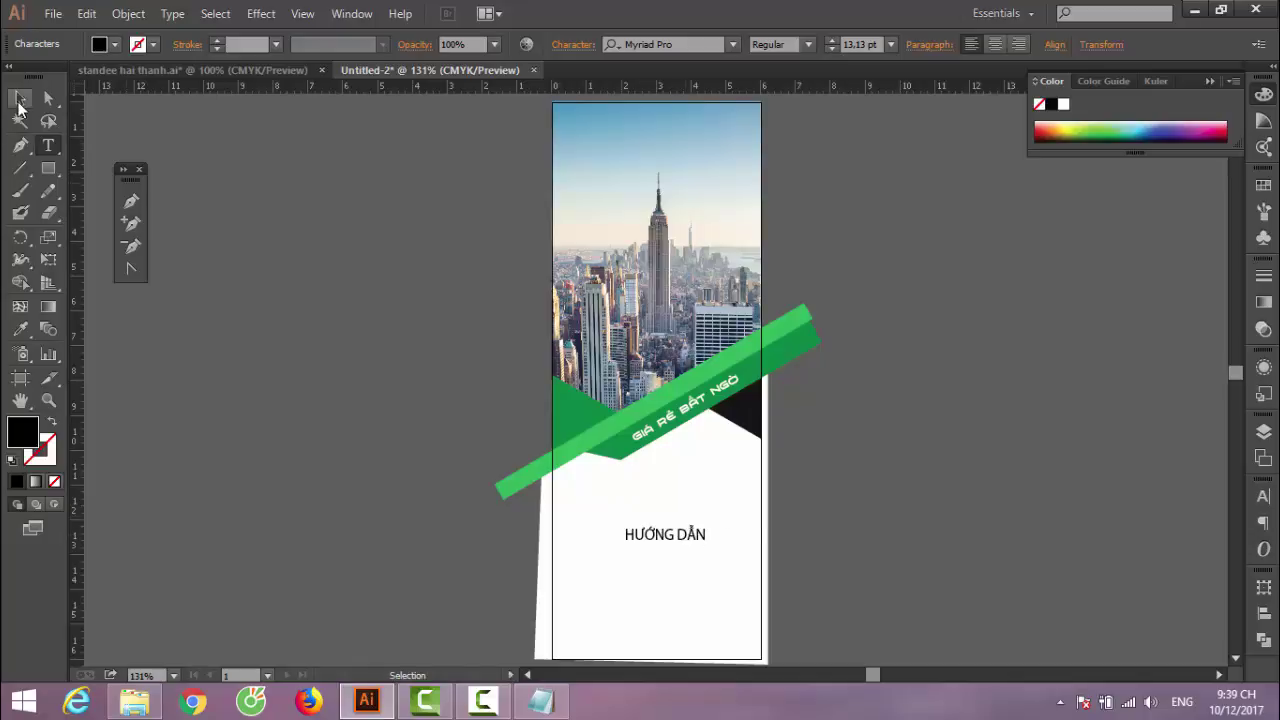
left_click(19, 98)
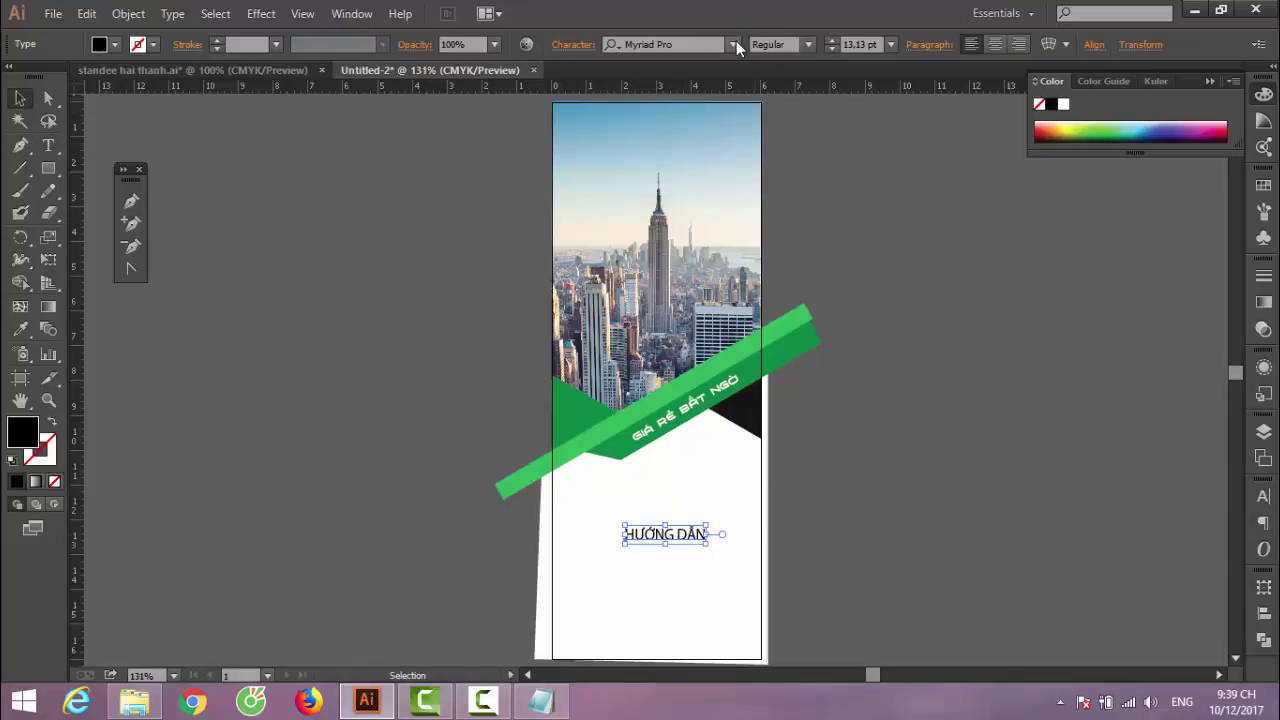
left_click(808, 44)
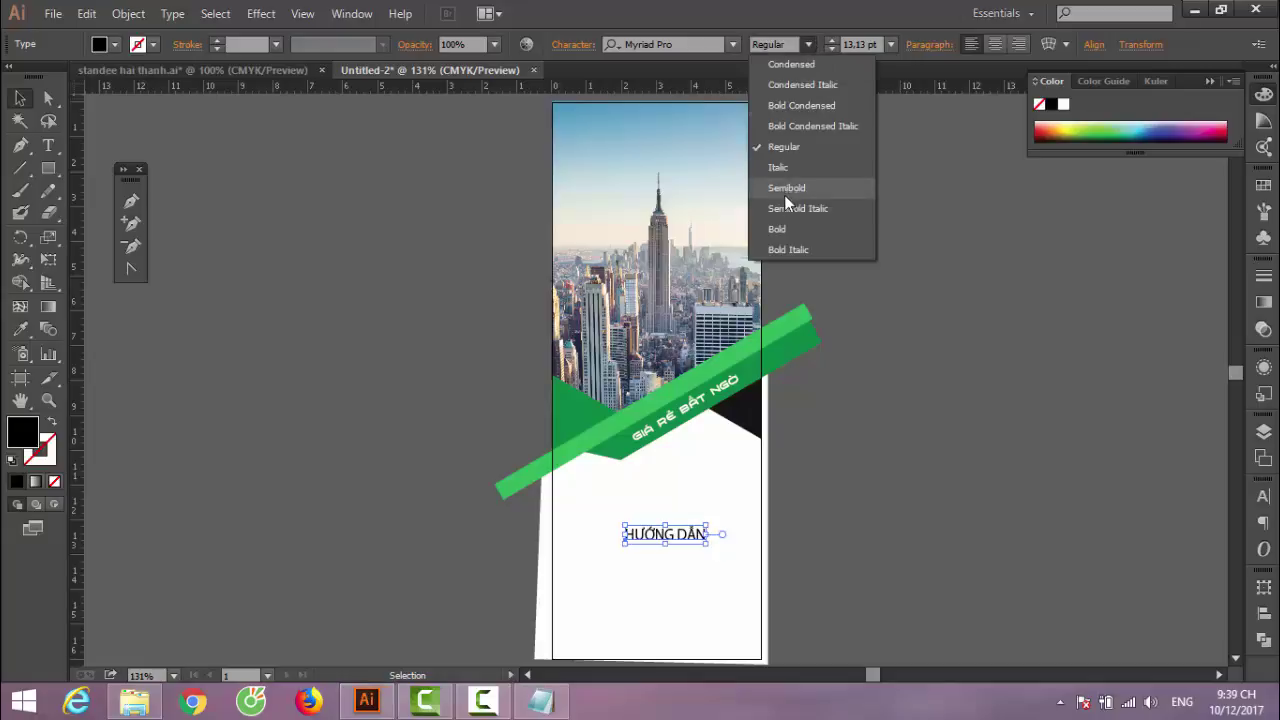
left_click(793, 231)
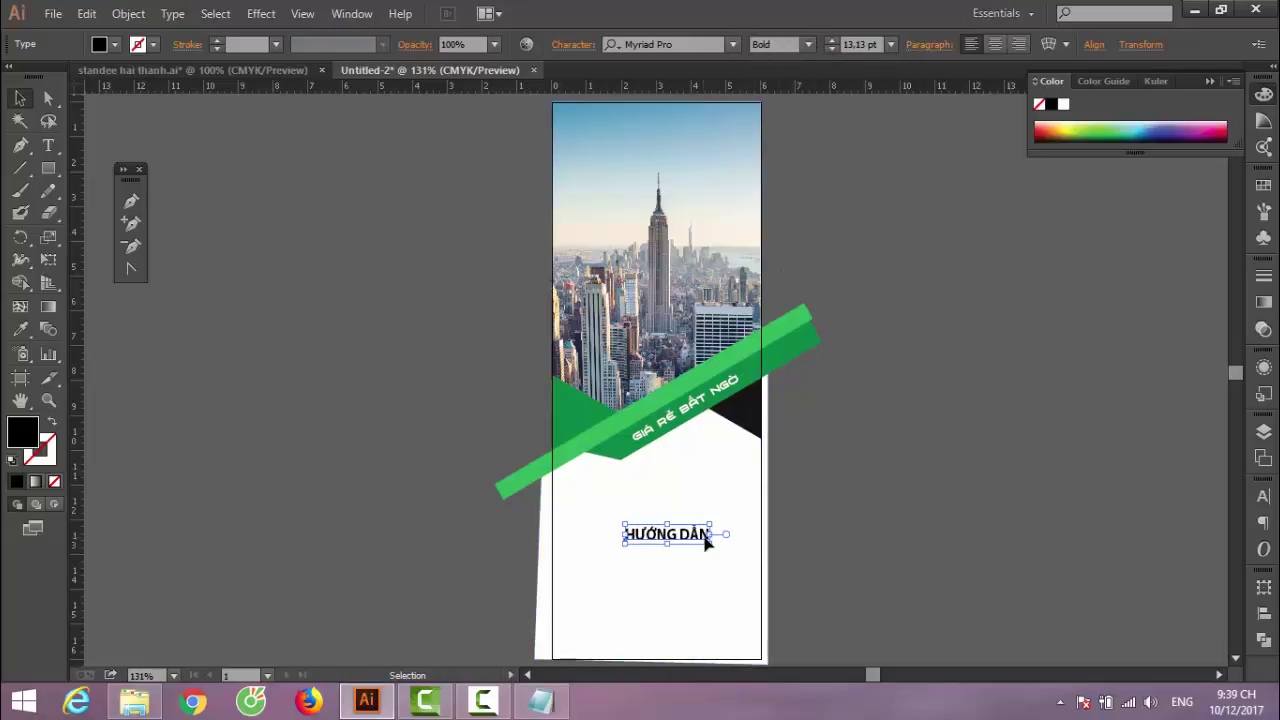
left_click_drag(712, 541, 721, 547)
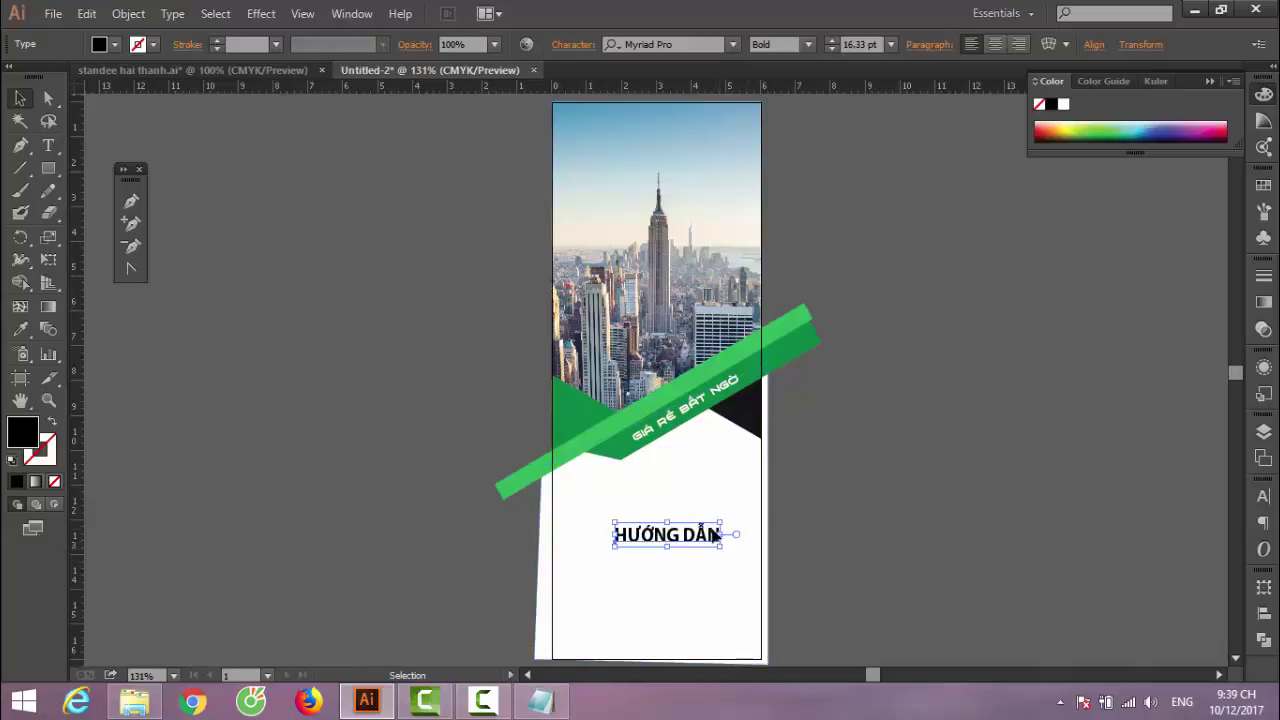
left_click_drag(656, 530, 685, 472)
key("Right")
key("Right")
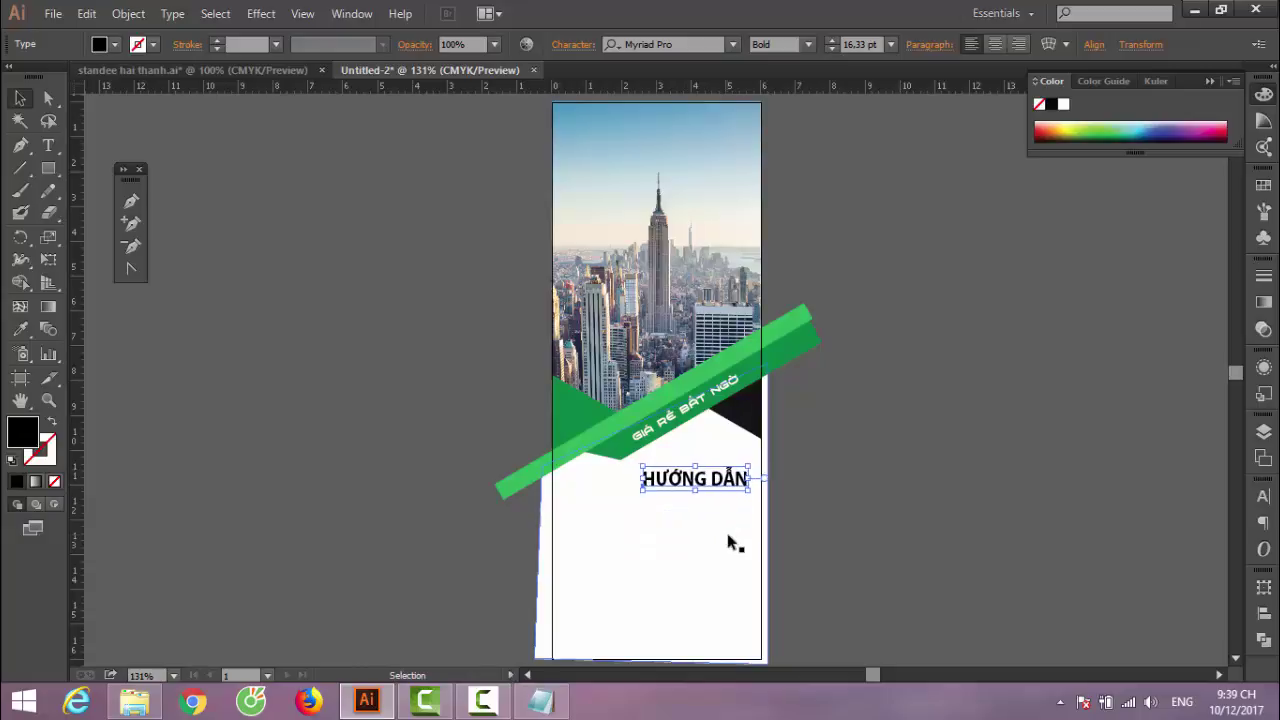
key("Right")
key("Down")
Give the heading a dark grey #3A3A3A fill and shift it slightly left
double_click(26, 432)
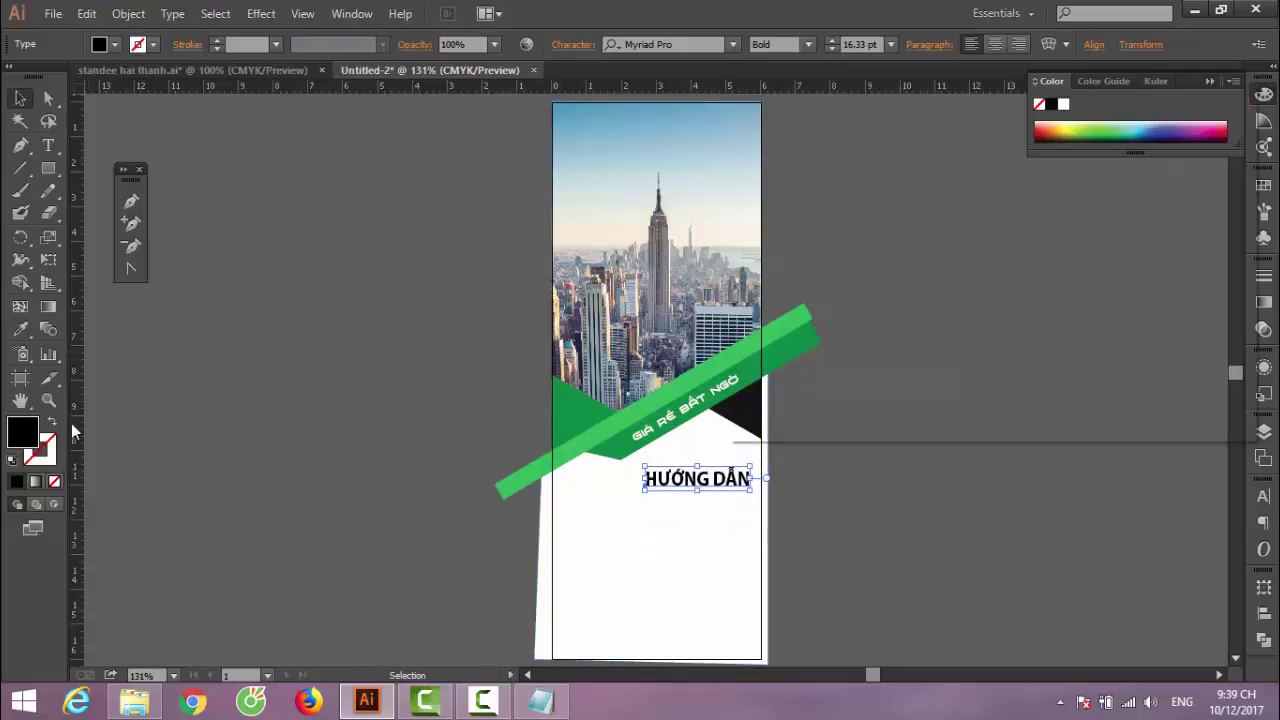
left_click_drag(757, 357, 744, 324)
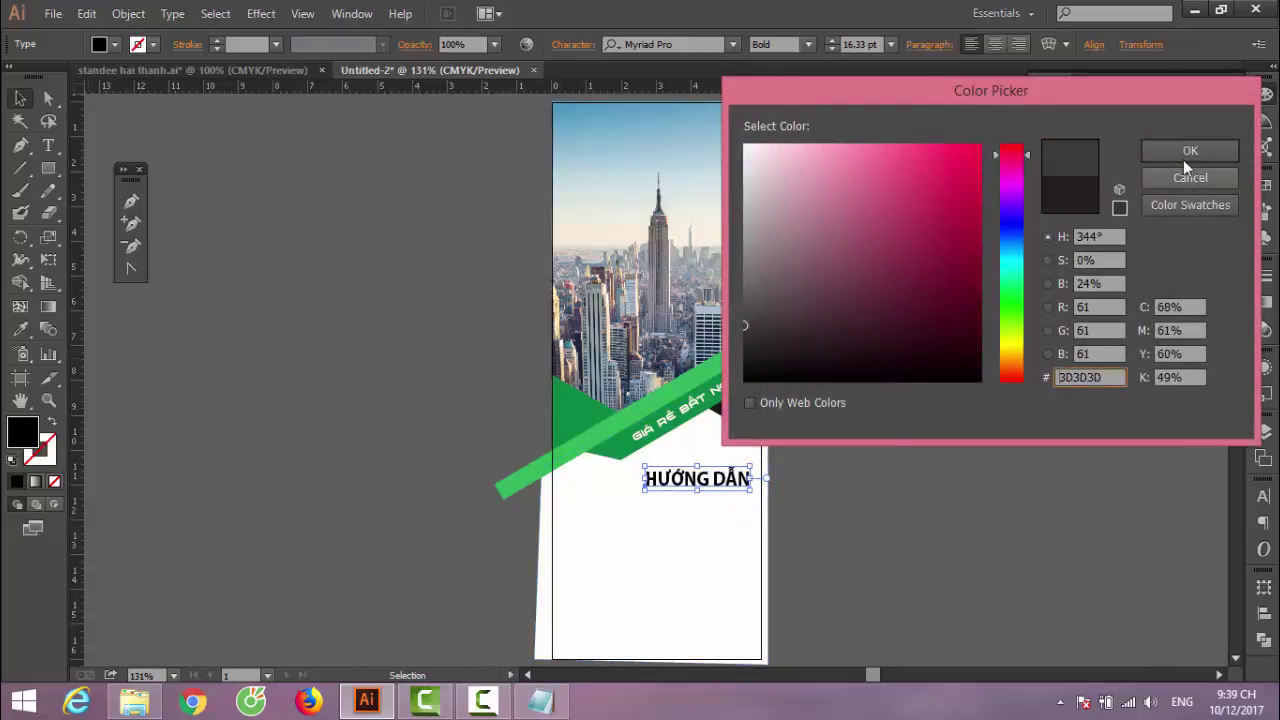
left_click(1183, 159)
left_click(835, 499)
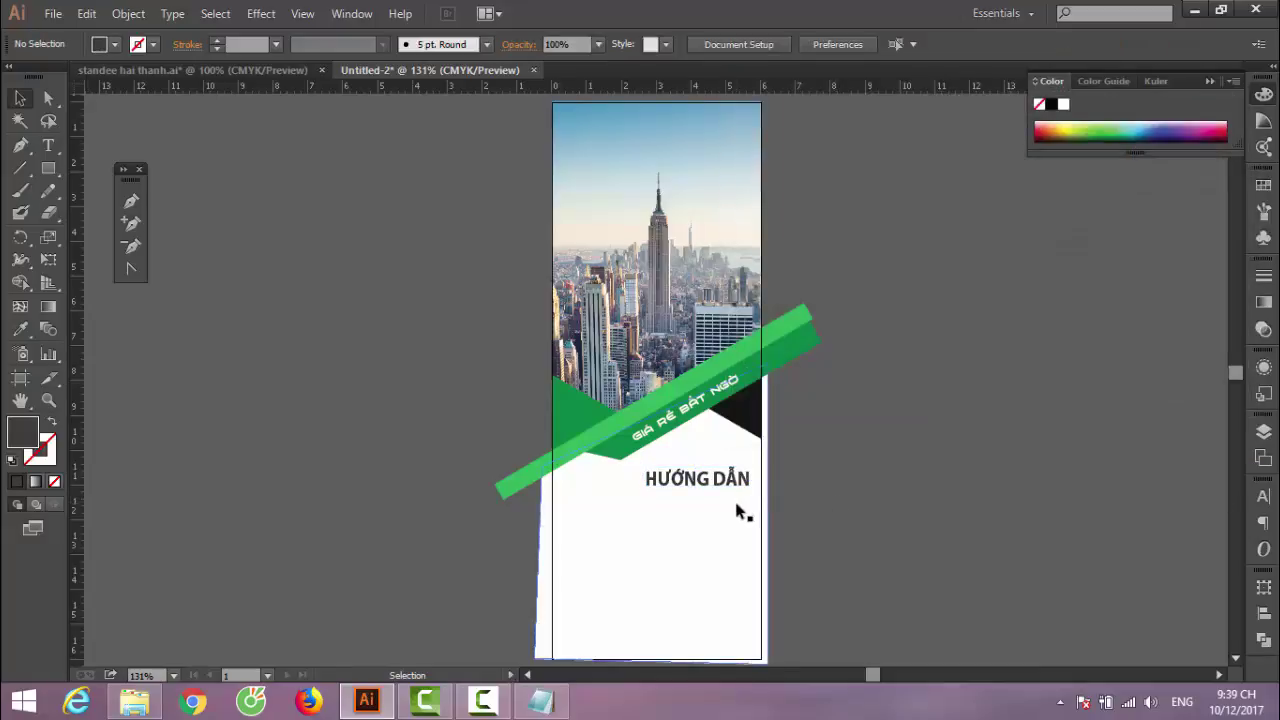
left_click(686, 482)
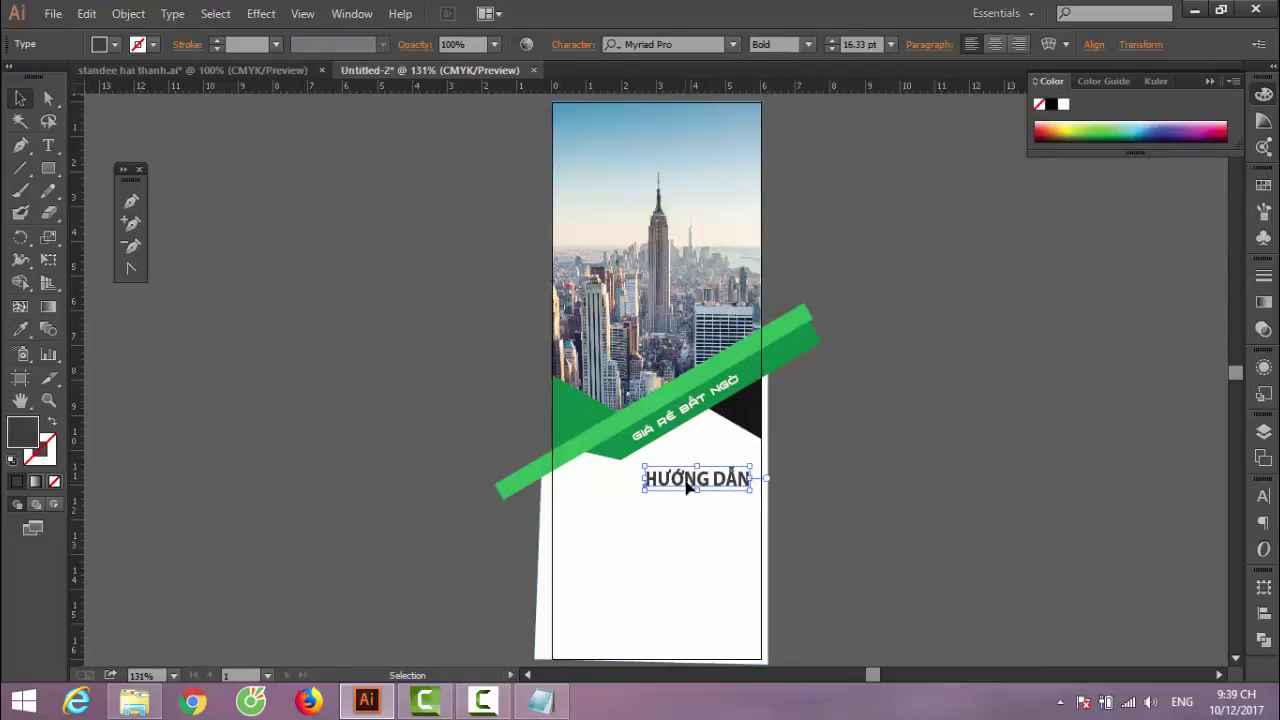
left_click_drag(686, 487, 683, 487)
left_click(924, 484)
scroll(880, 450, "down", 1)
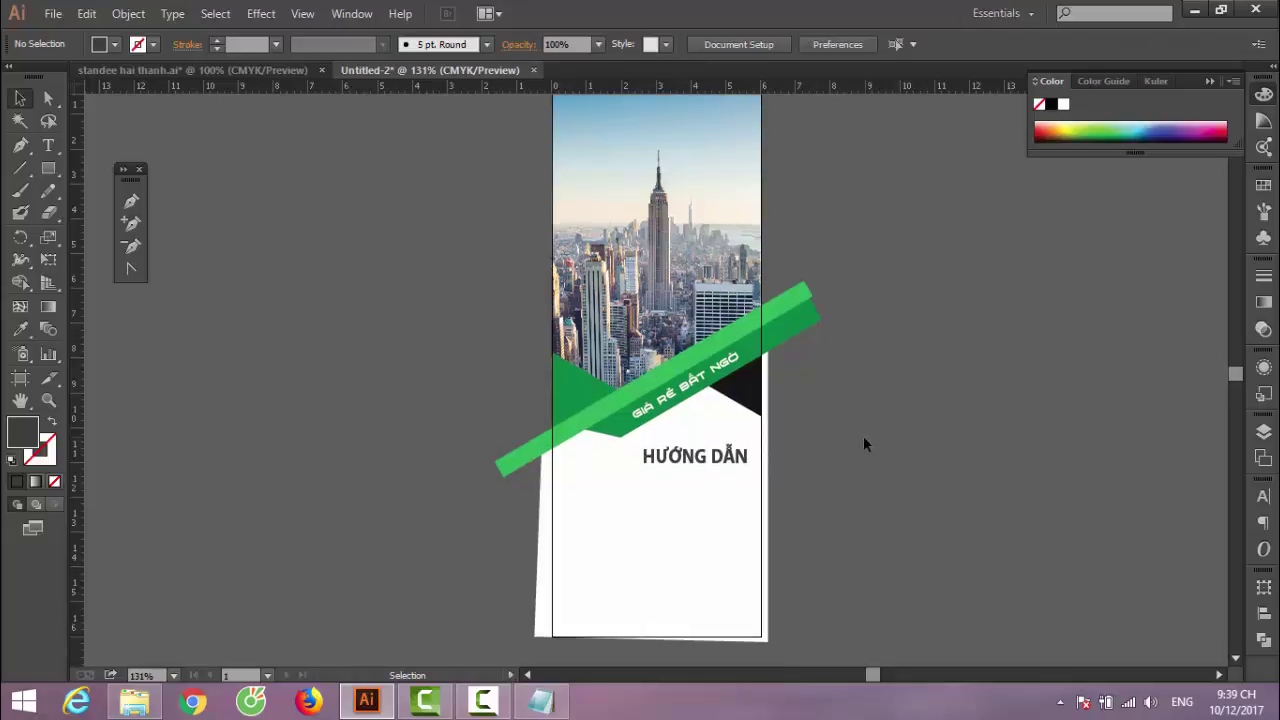
Type 'THIẾT KẾ STANDEE' beneath the HƯỚNG DẪN heading and scale it up
left_click(48, 145)
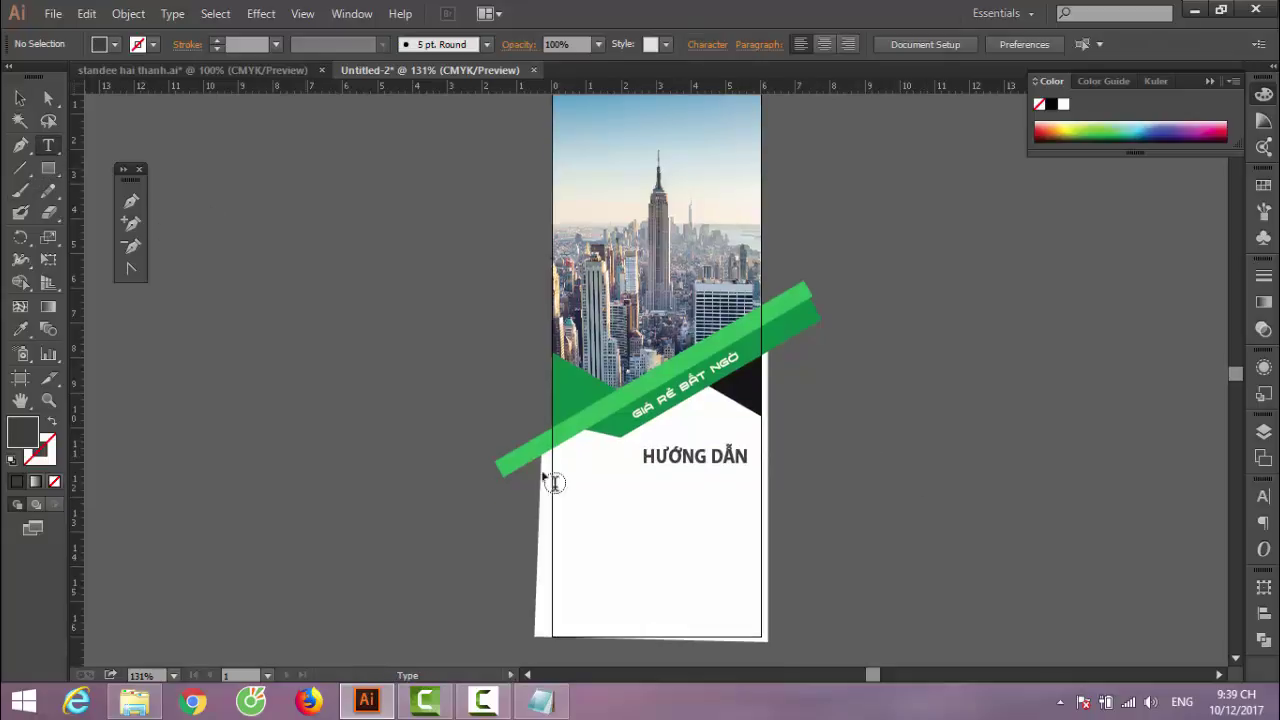
left_click(616, 513)
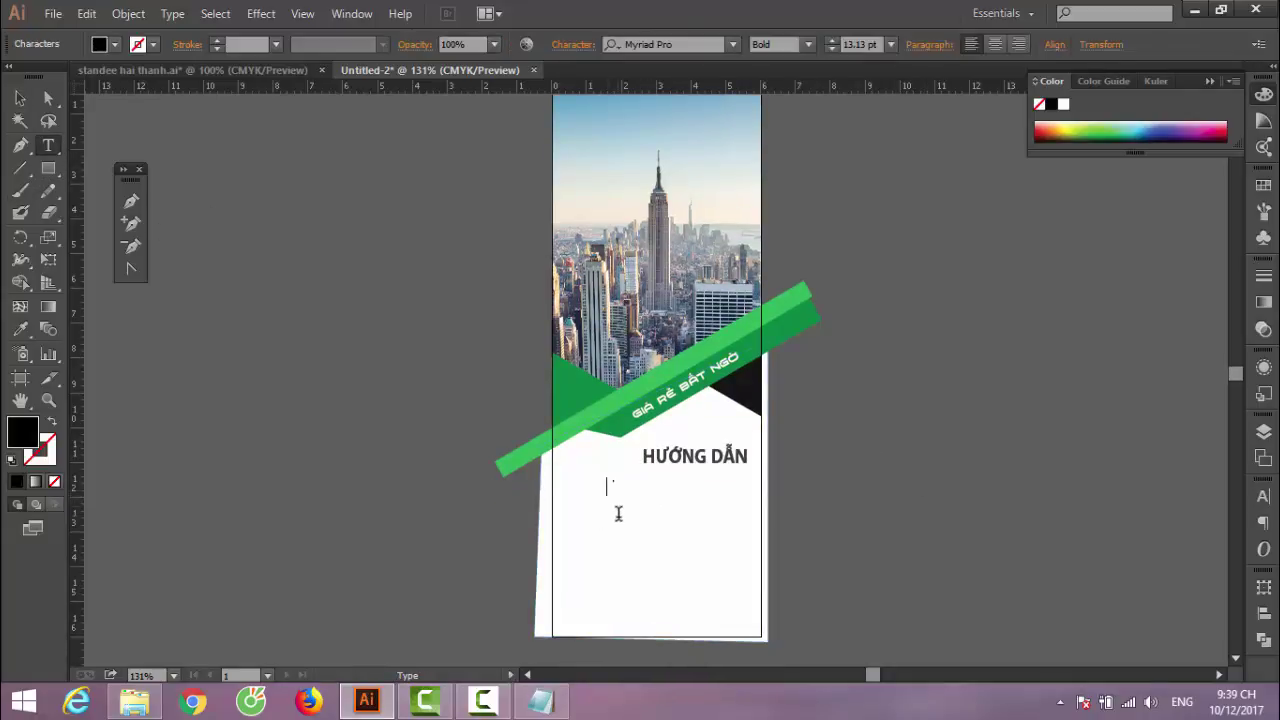
type("THIW")
key("BackSpace")
type("E")
type("ND")
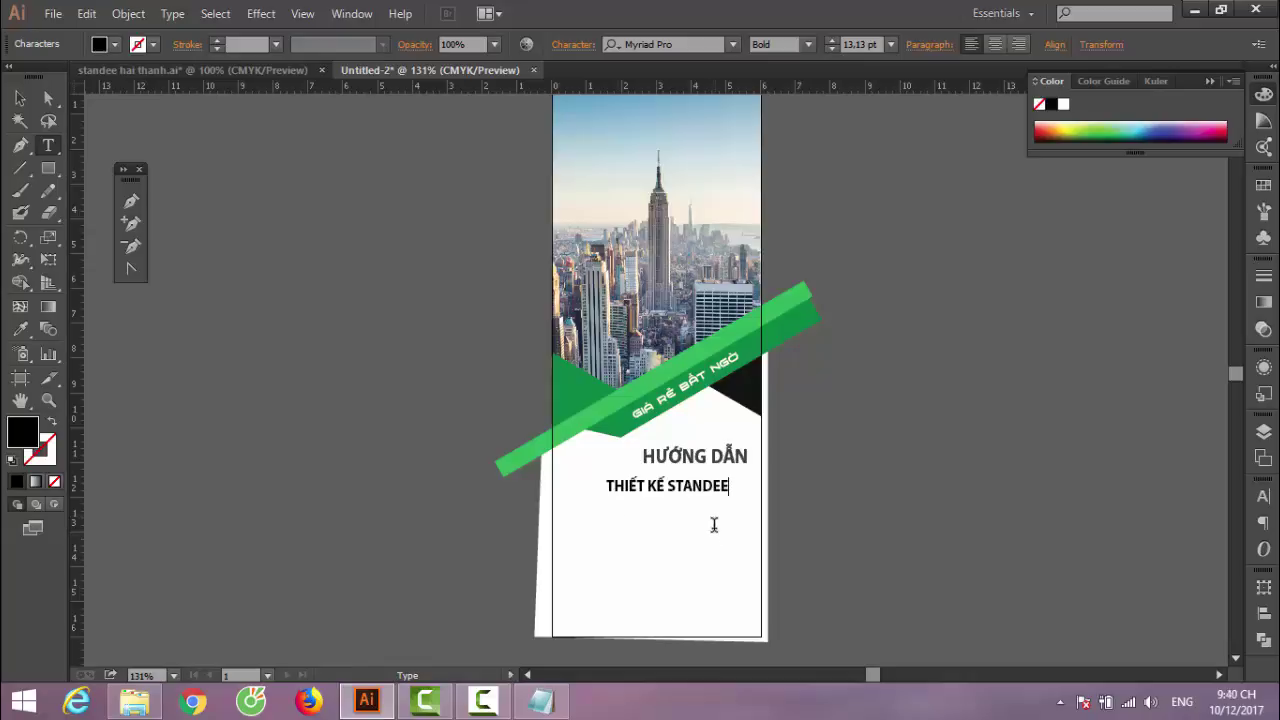
left_click(20, 97)
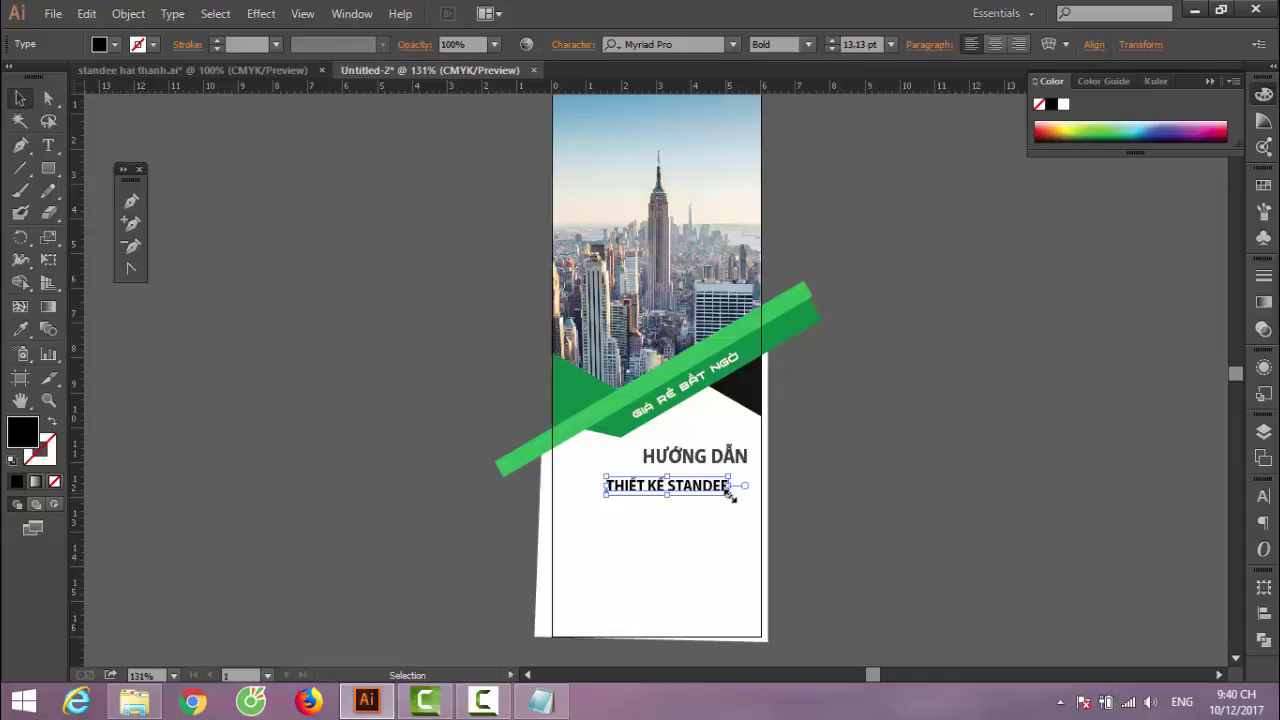
left_click_drag(729, 492, 745, 505)
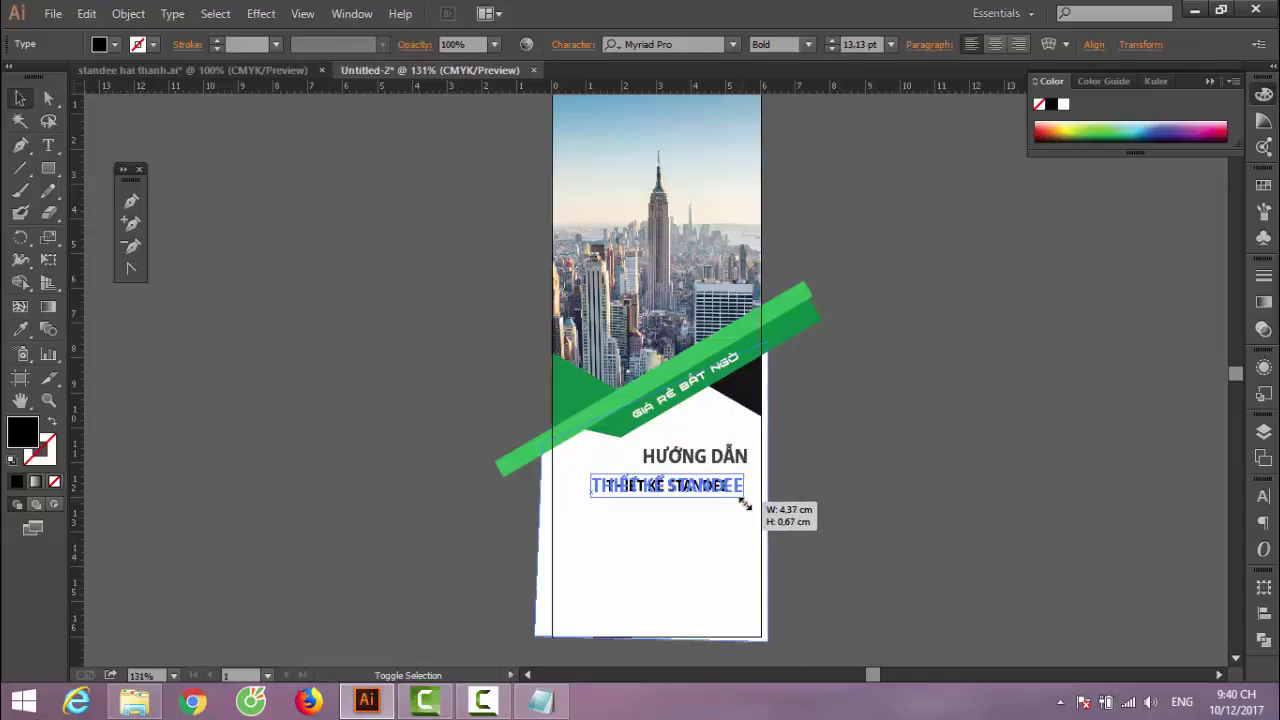
left_click_drag(745, 505, 747, 495)
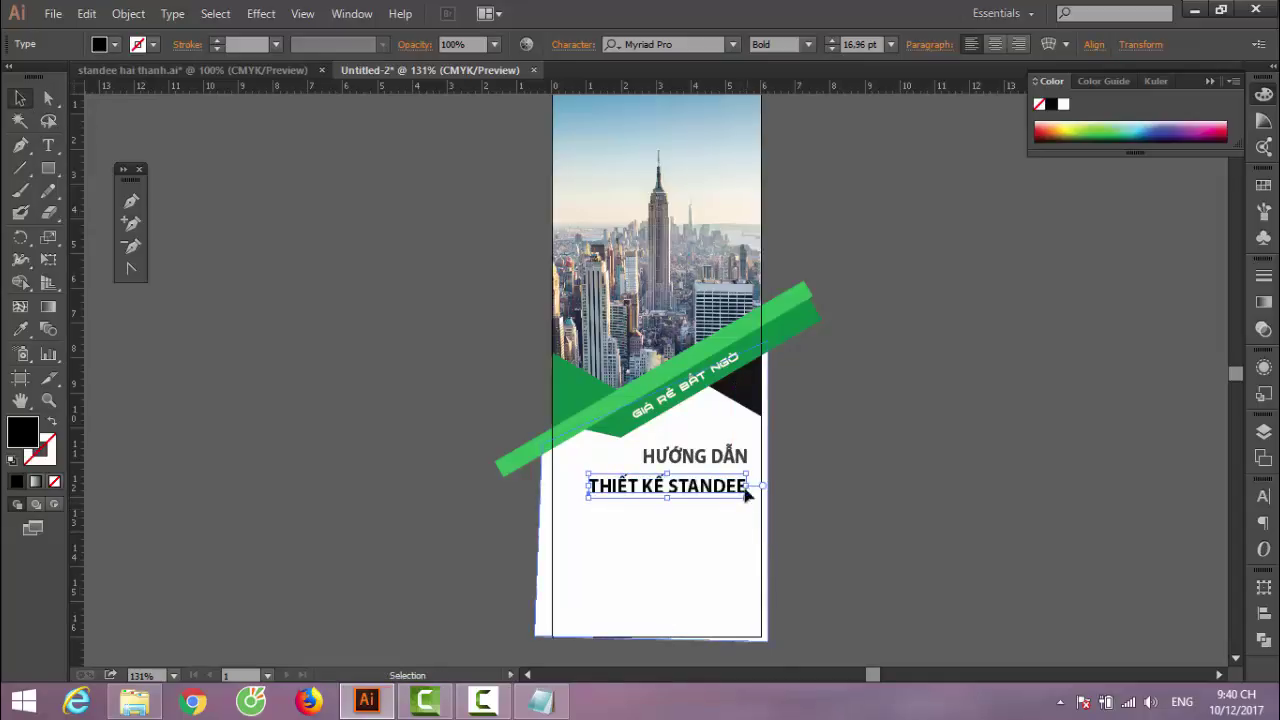
key("Up")
key("Up")
key("Up")
key("Up")
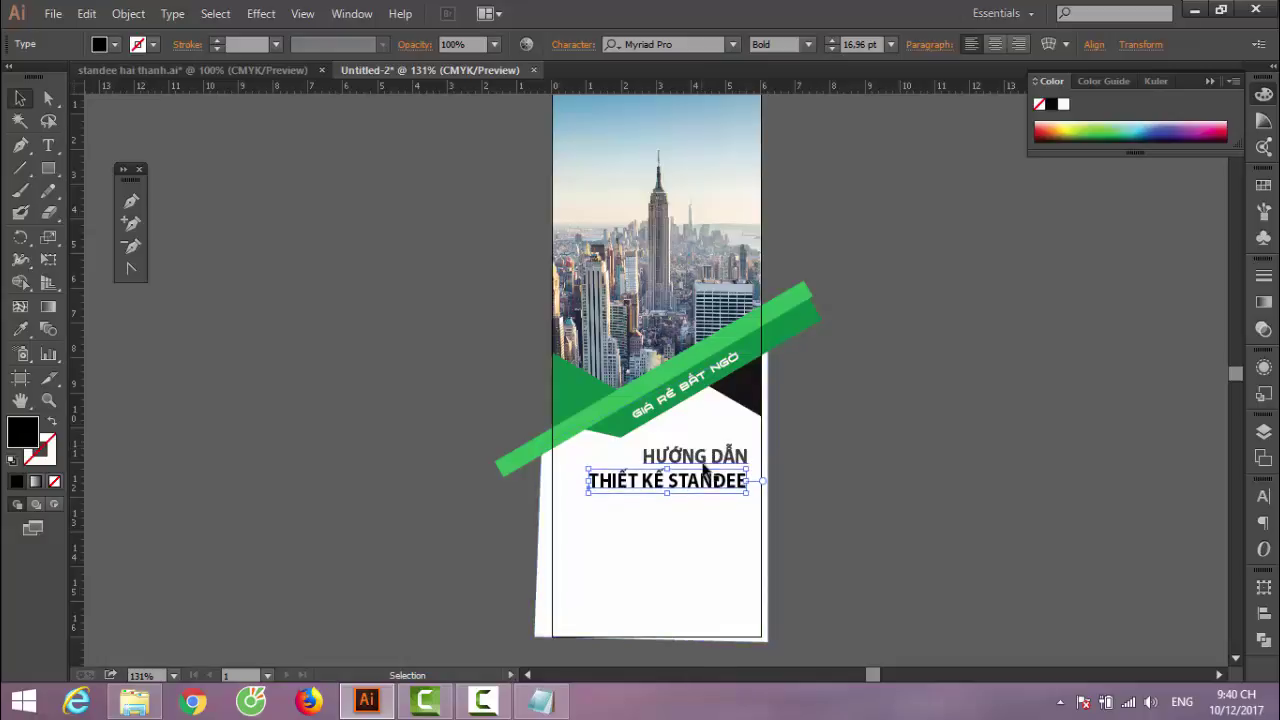
key("ctrl+z")
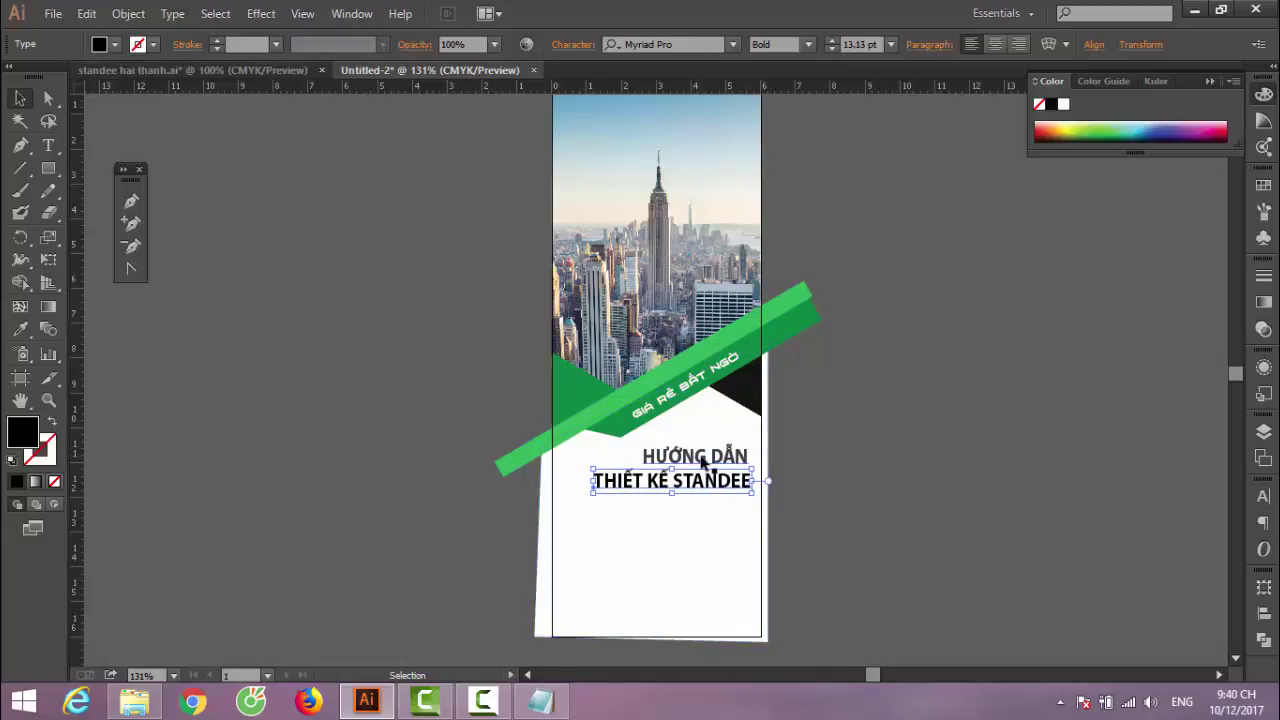
left_click(703, 458)
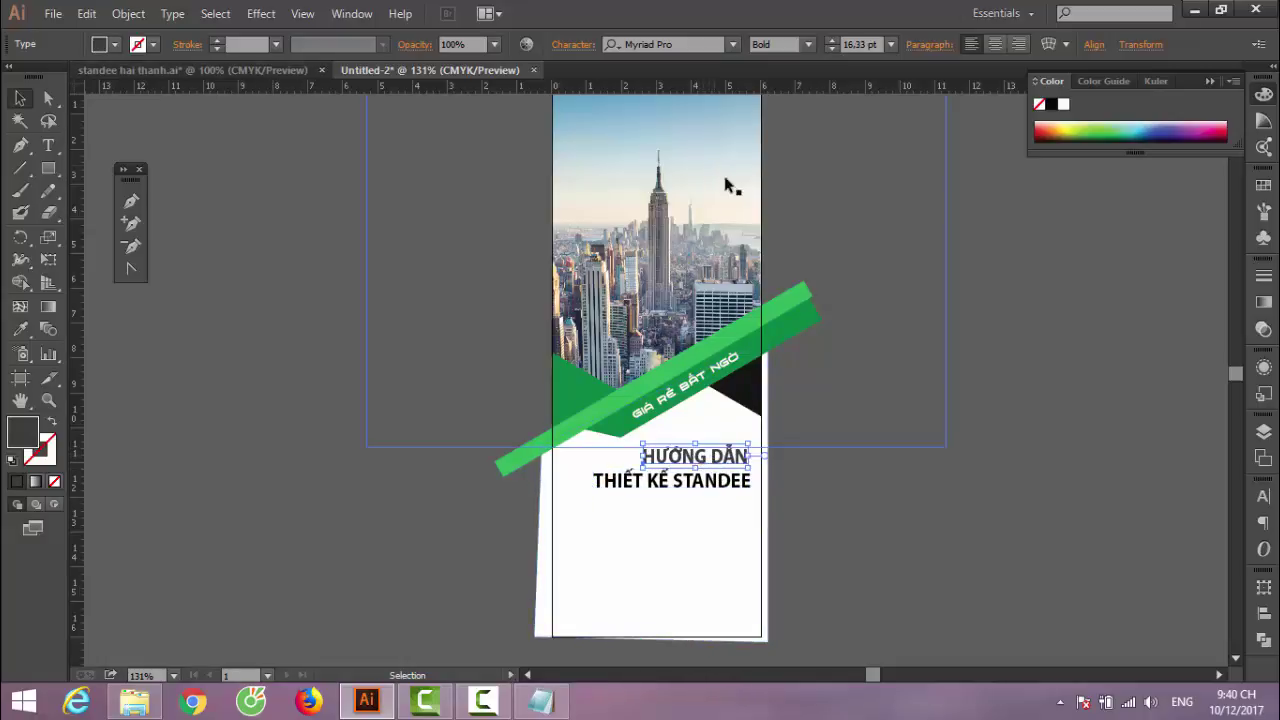
Set HƯỚNG DẪN to regular weight at 14 pt and nudge it up and right
left_click(807, 44)
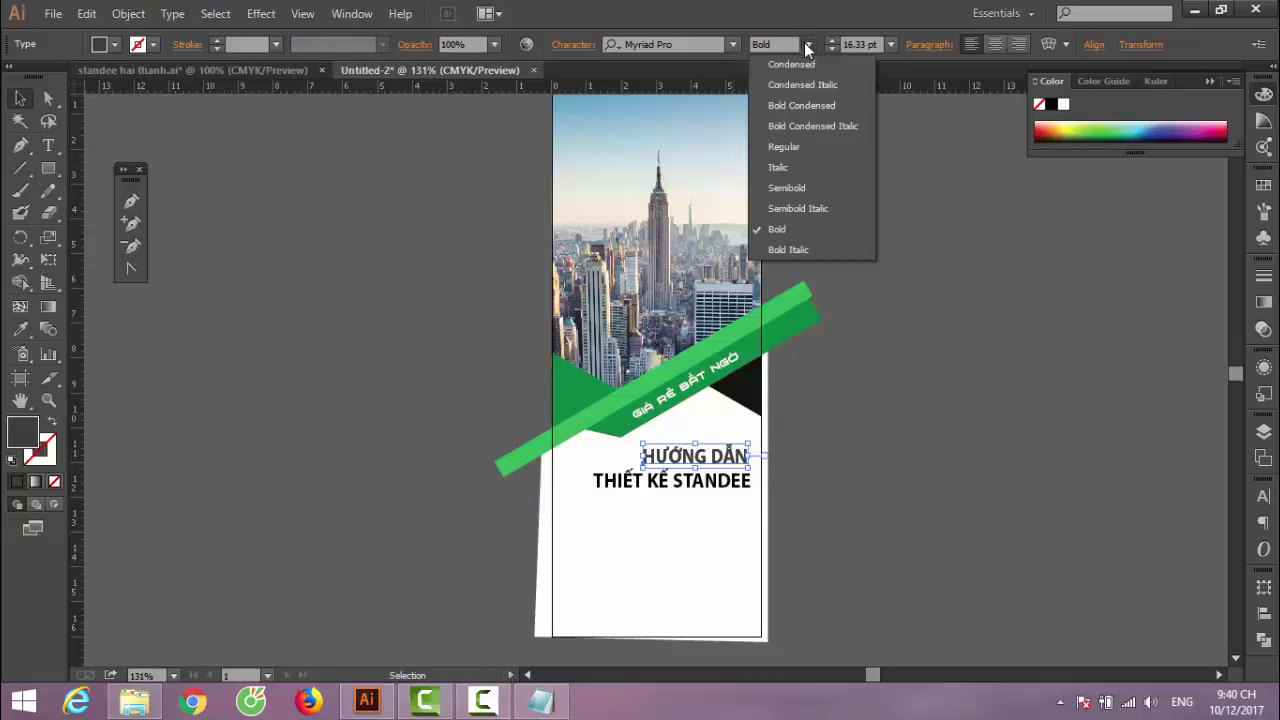
left_click(792, 146)
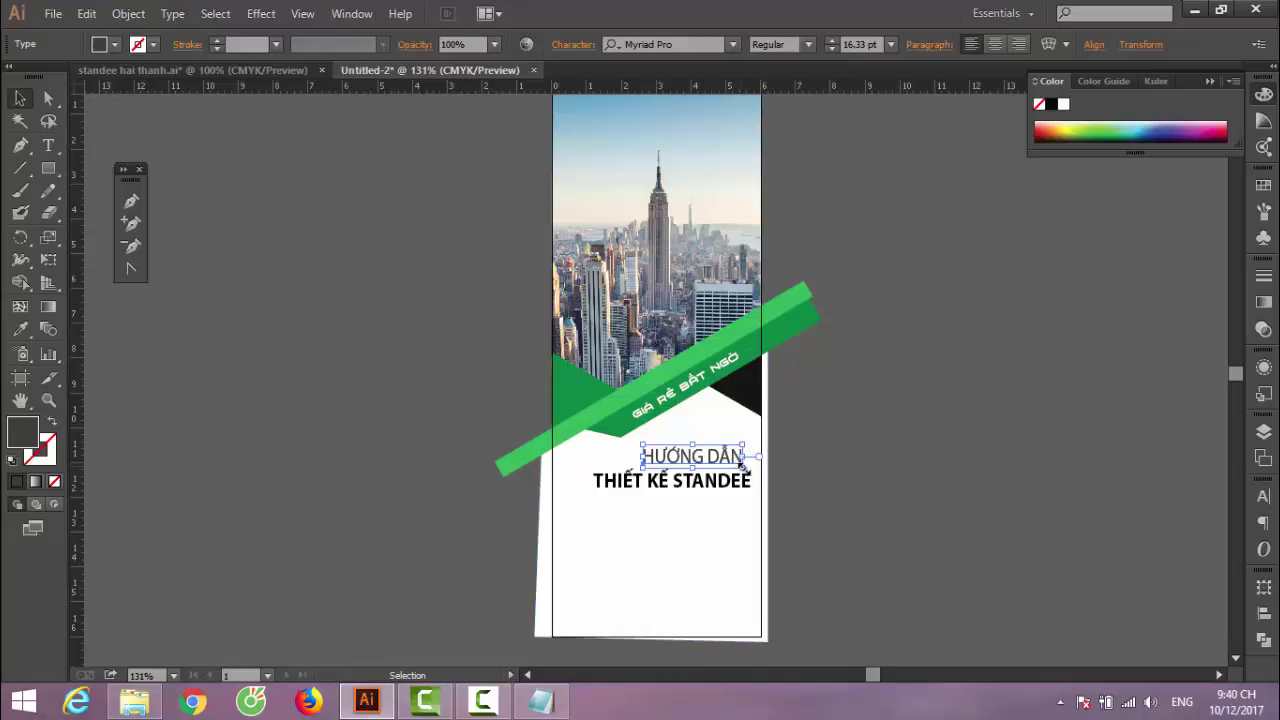
left_click(890, 44)
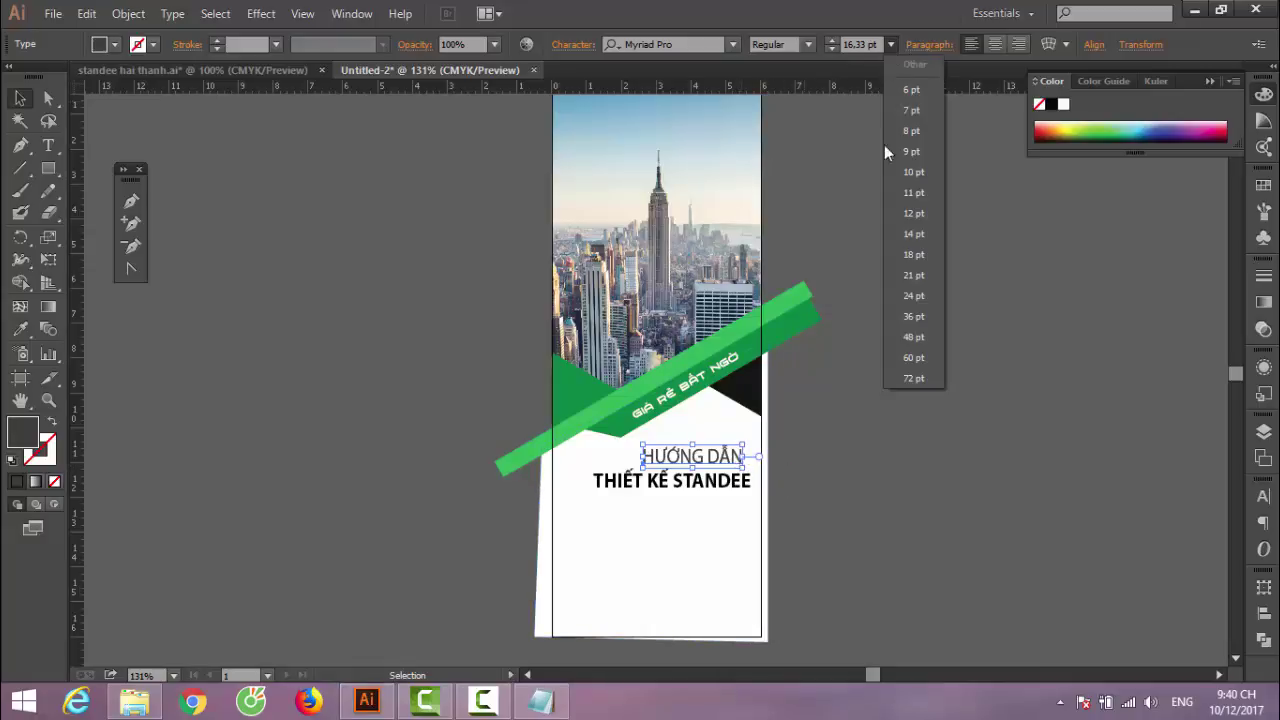
left_click(914, 235)
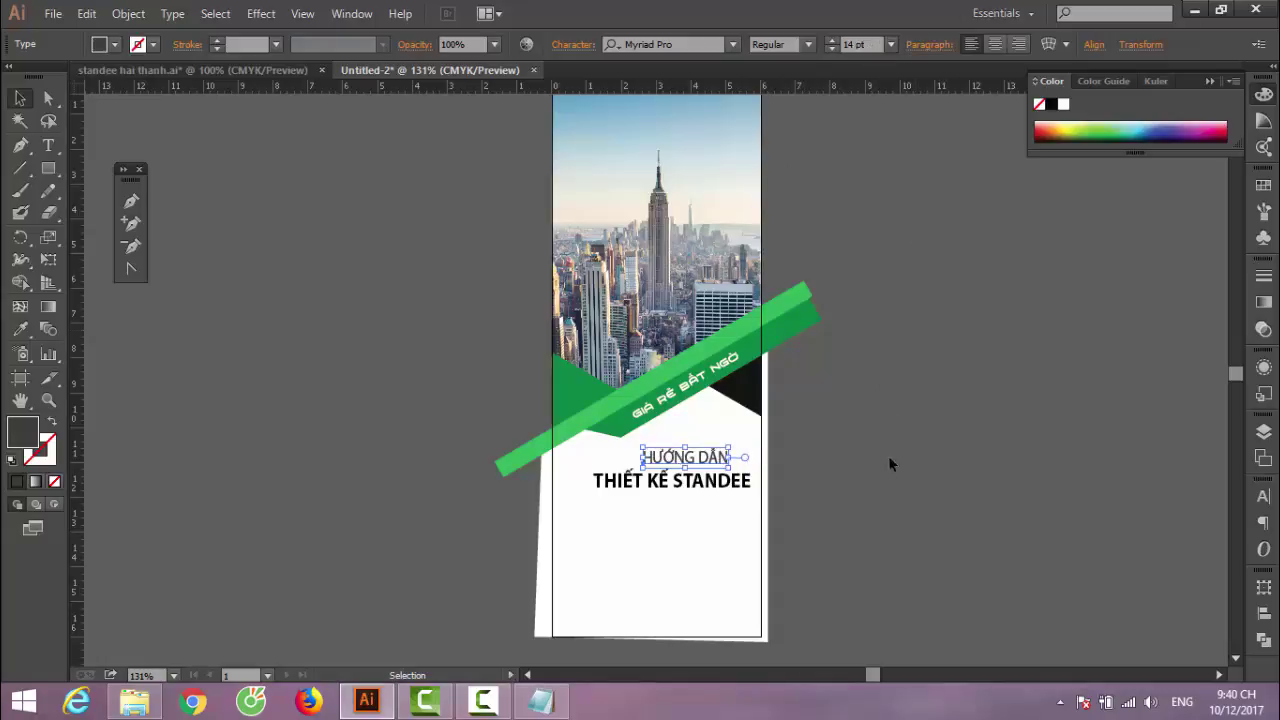
key("Right")
key("Right")
key("Right")
key("Right")
key("Right")
key("Right")
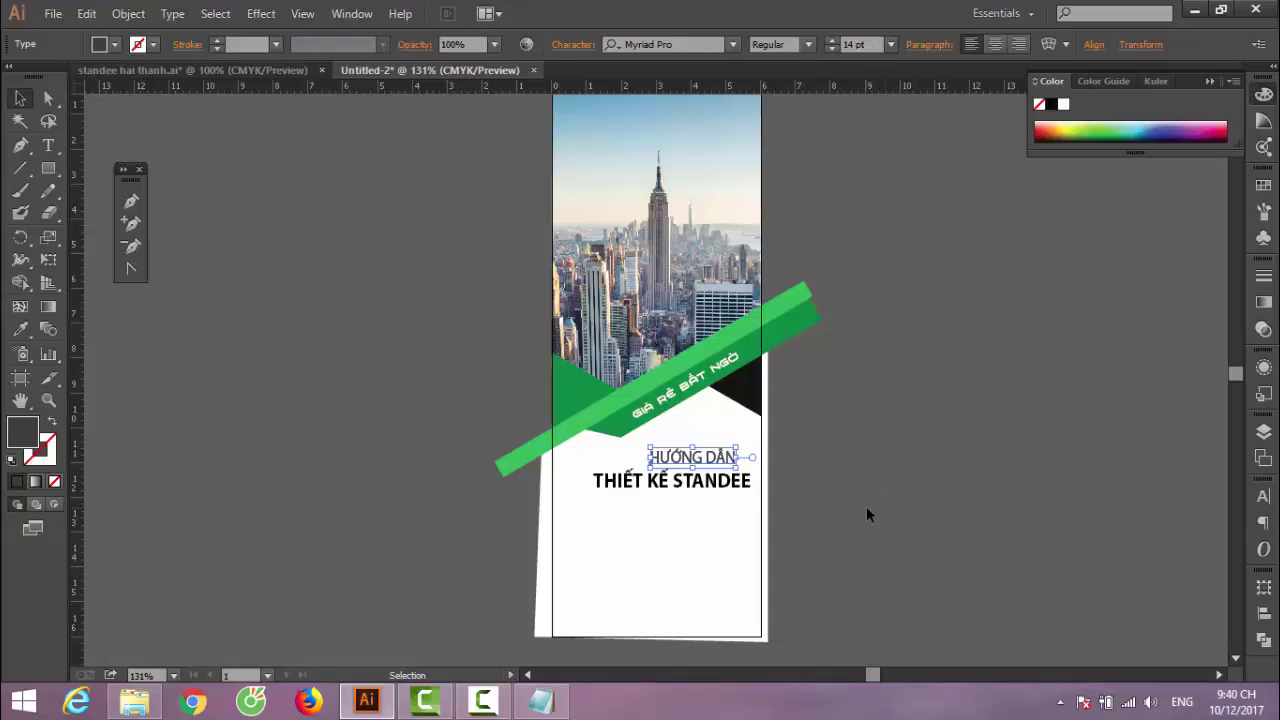
key("Right")
key("Right")
key("Right")
key("Right")
key("Right")
key("Right")
key("Right")
key("Up")
key("Up")
key("Up")
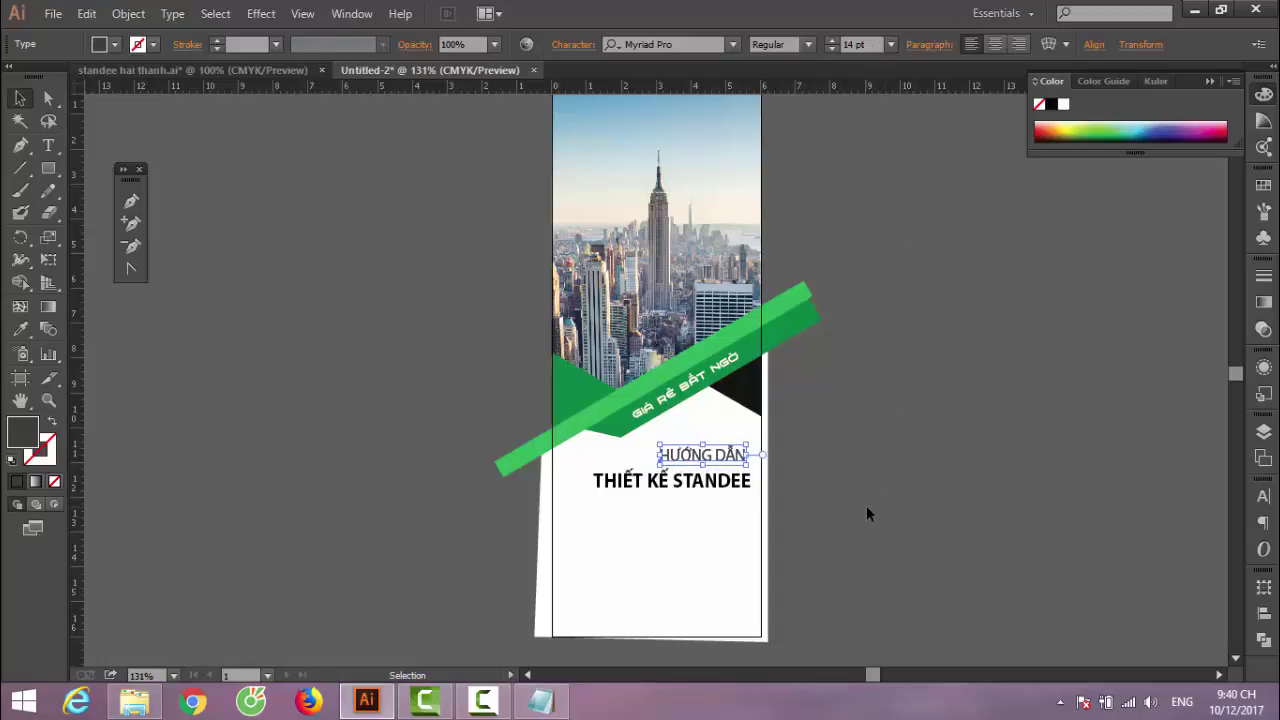
key("Up")
key("Up")
key("Up")
key("Up")
key("Up")
key("Up")
key("Up")
key("Right")
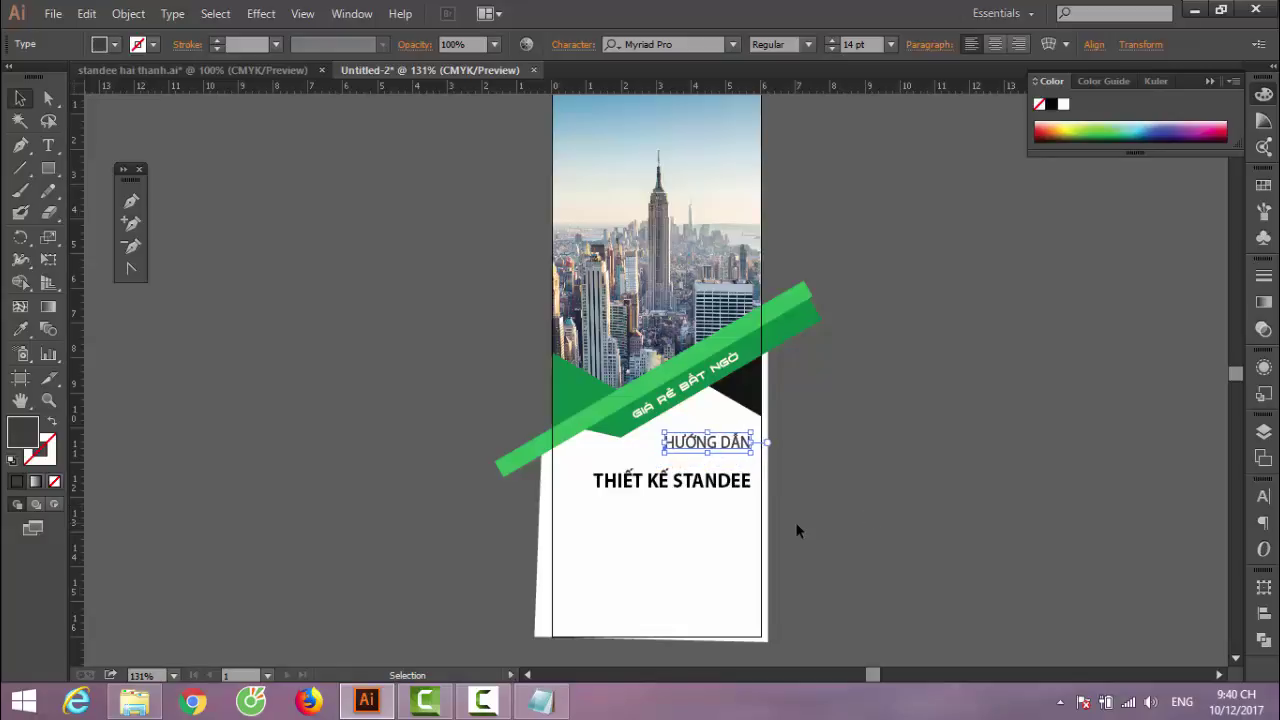
key("Up")
Set THIẾT KẾ STANDEE to 16 pt and move it up and left under HƯỚNG DẪN
left_click(738, 486)
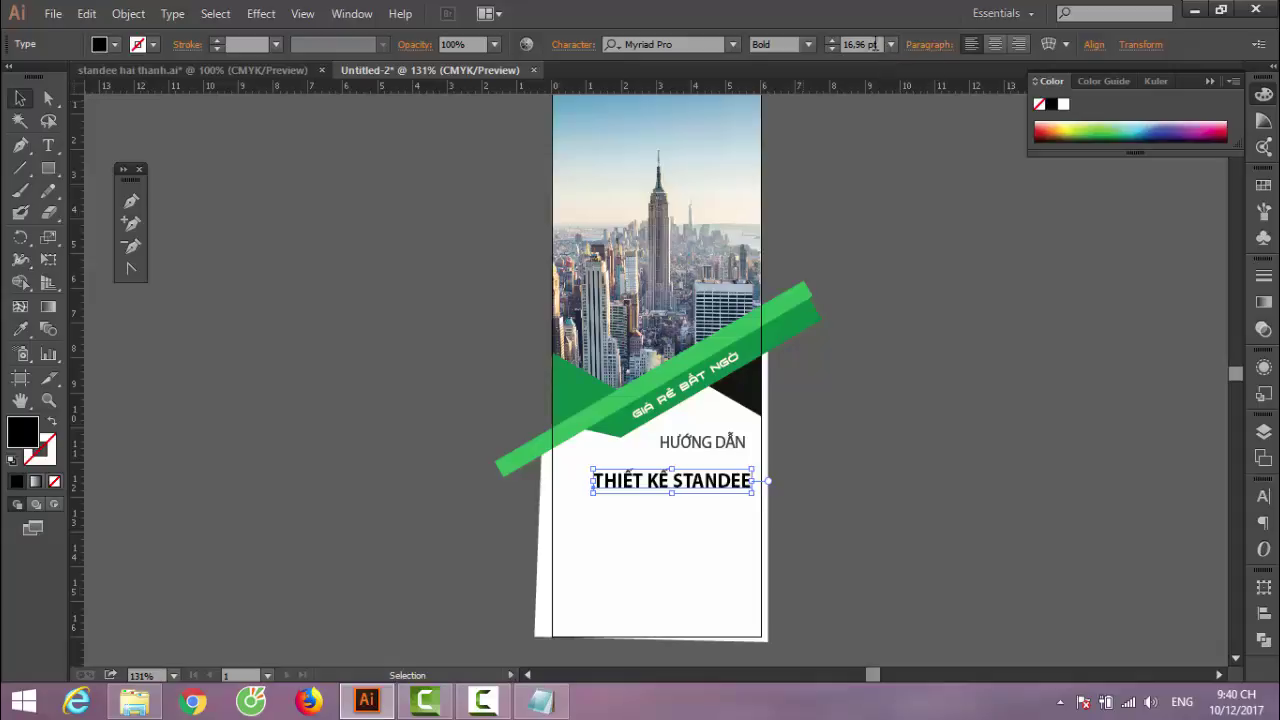
left_click(891, 44)
left_click(920, 268)
left_click_drag(688, 480, 678, 452)
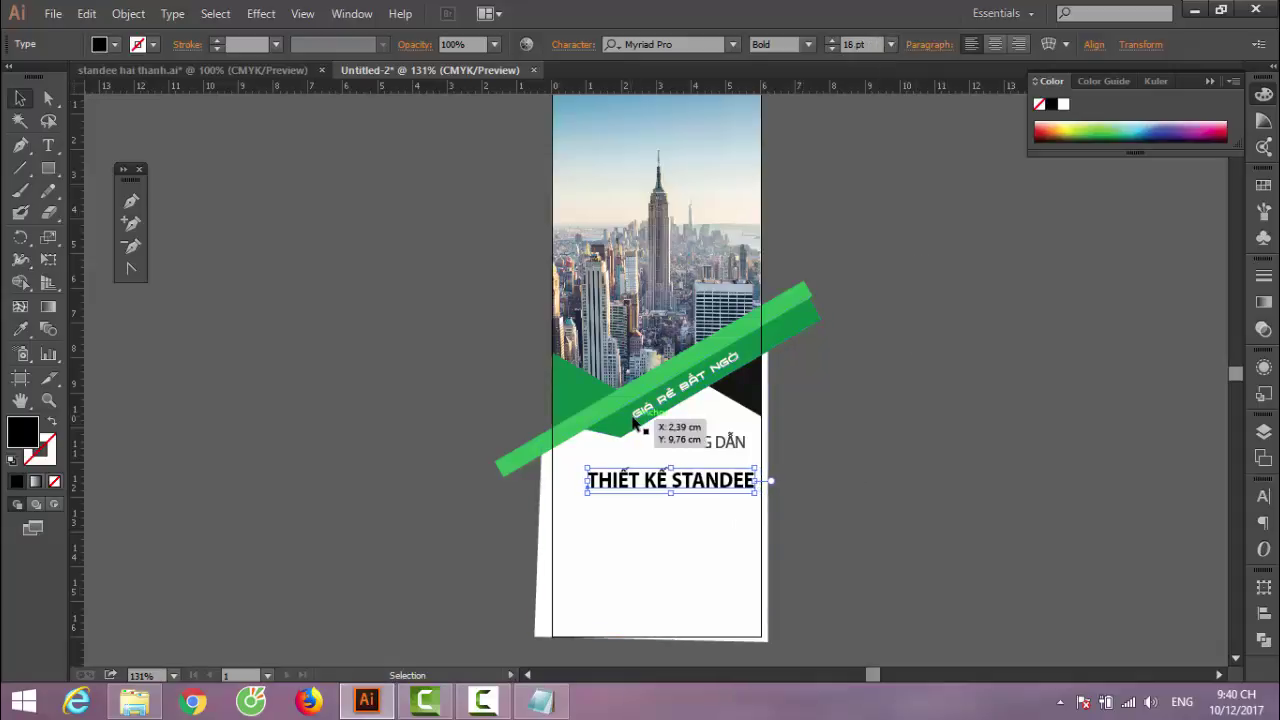
key("Up")
key("Up")
key("Up")
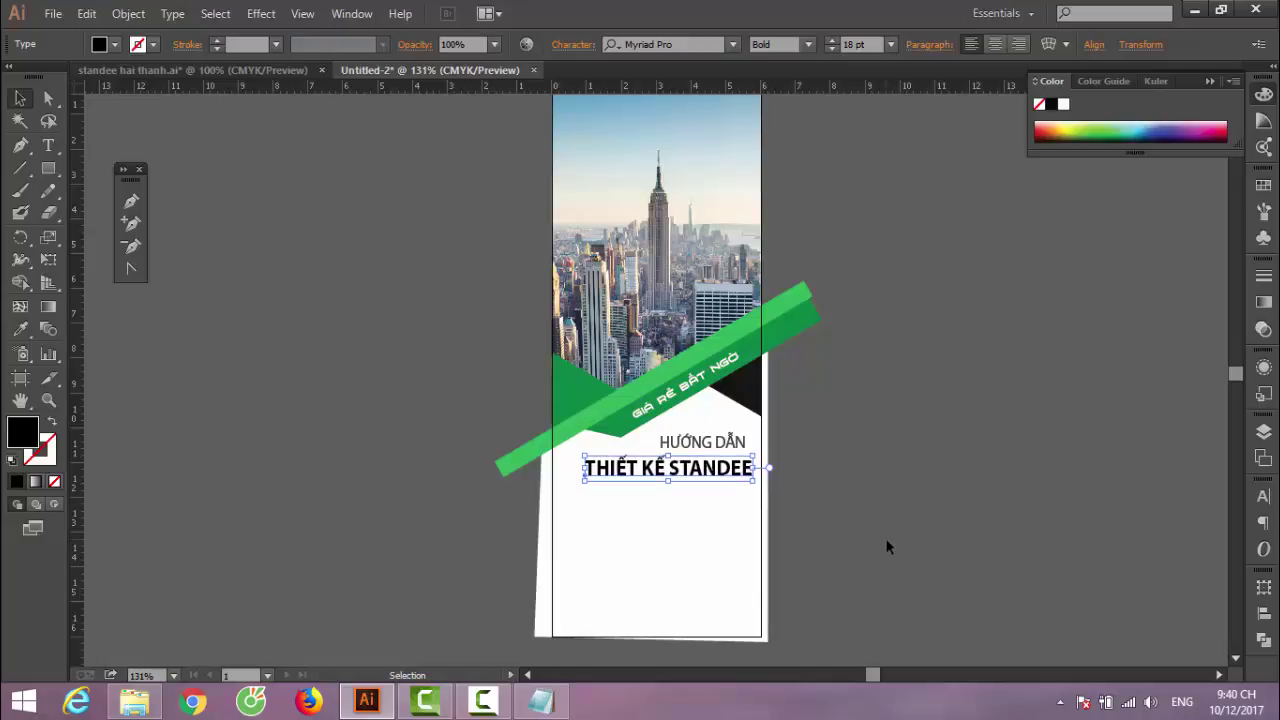
key("Left")
key("Left")
key("Left")
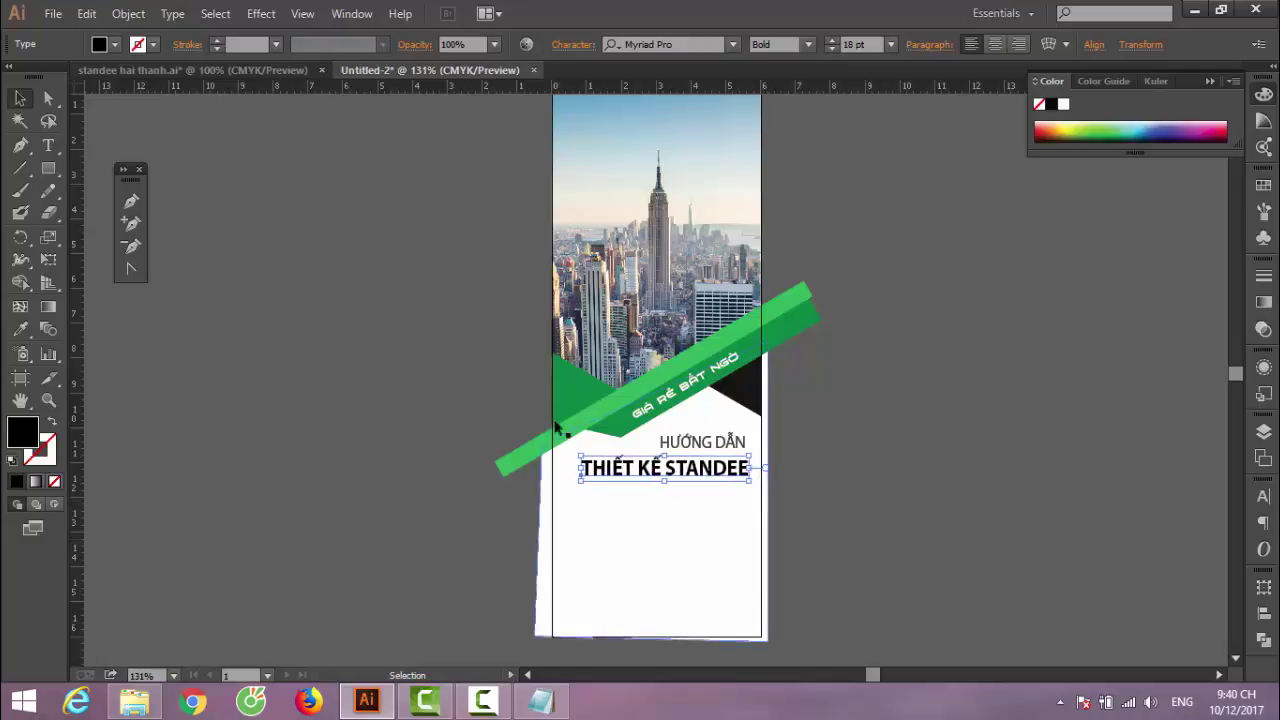
Color the word STANDEE in the heading green (#008643)
left_click(48, 145)
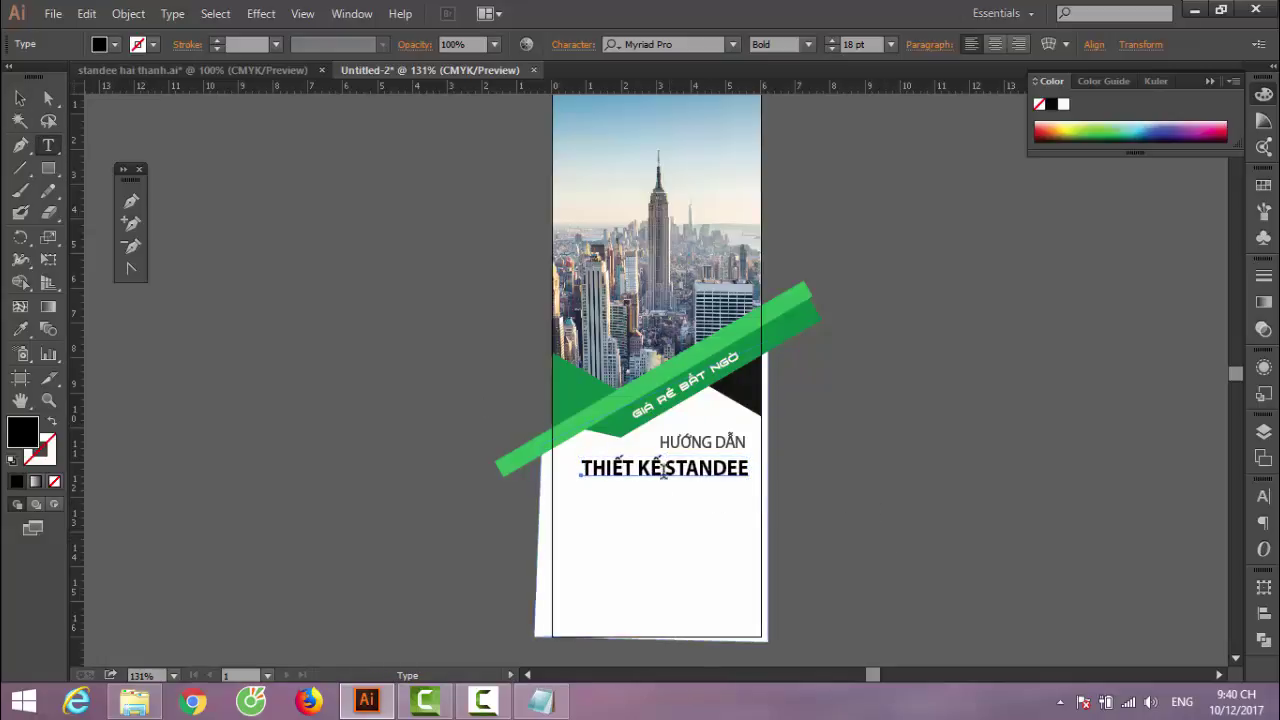
left_click_drag(667, 467, 750, 467)
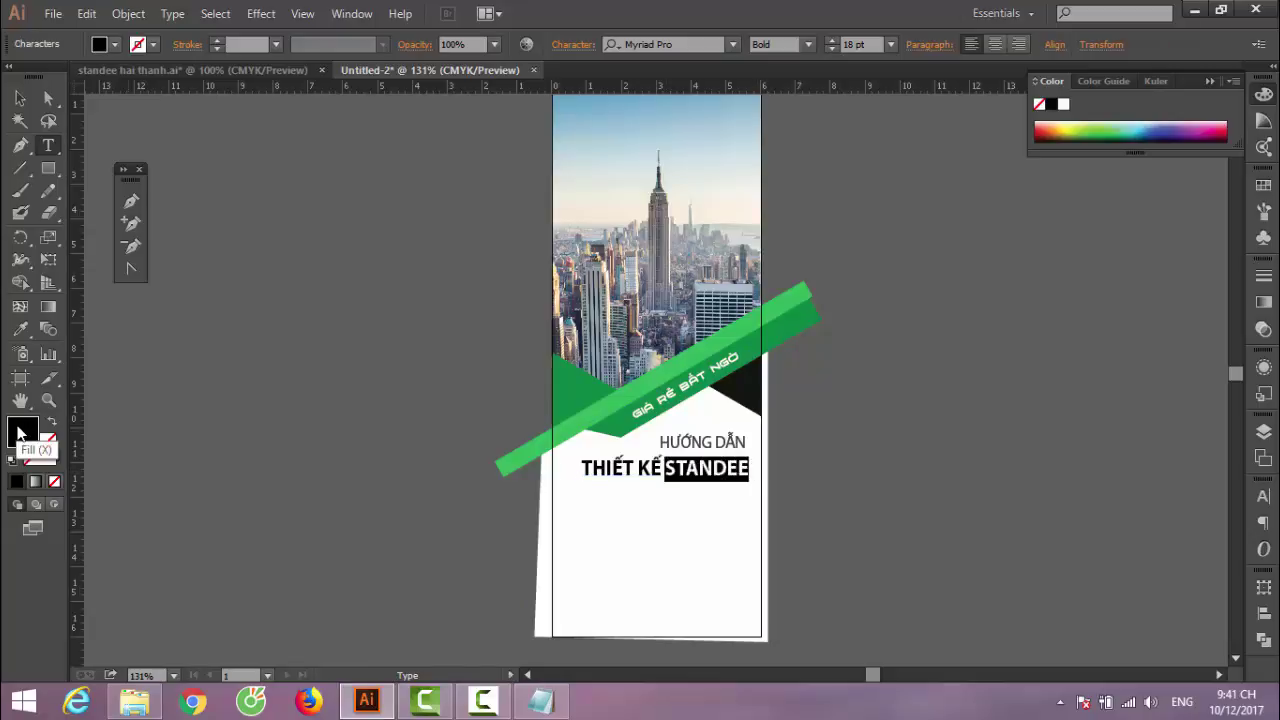
double_click(22, 432)
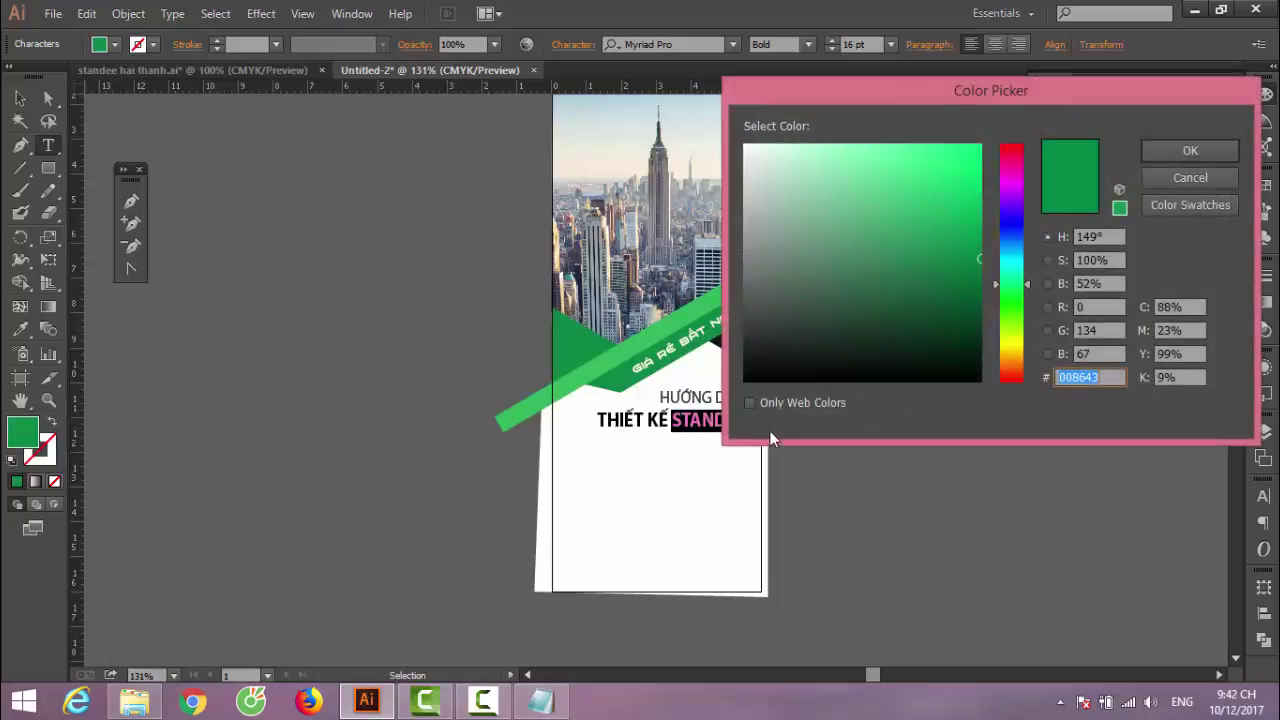
left_click(1190, 150)
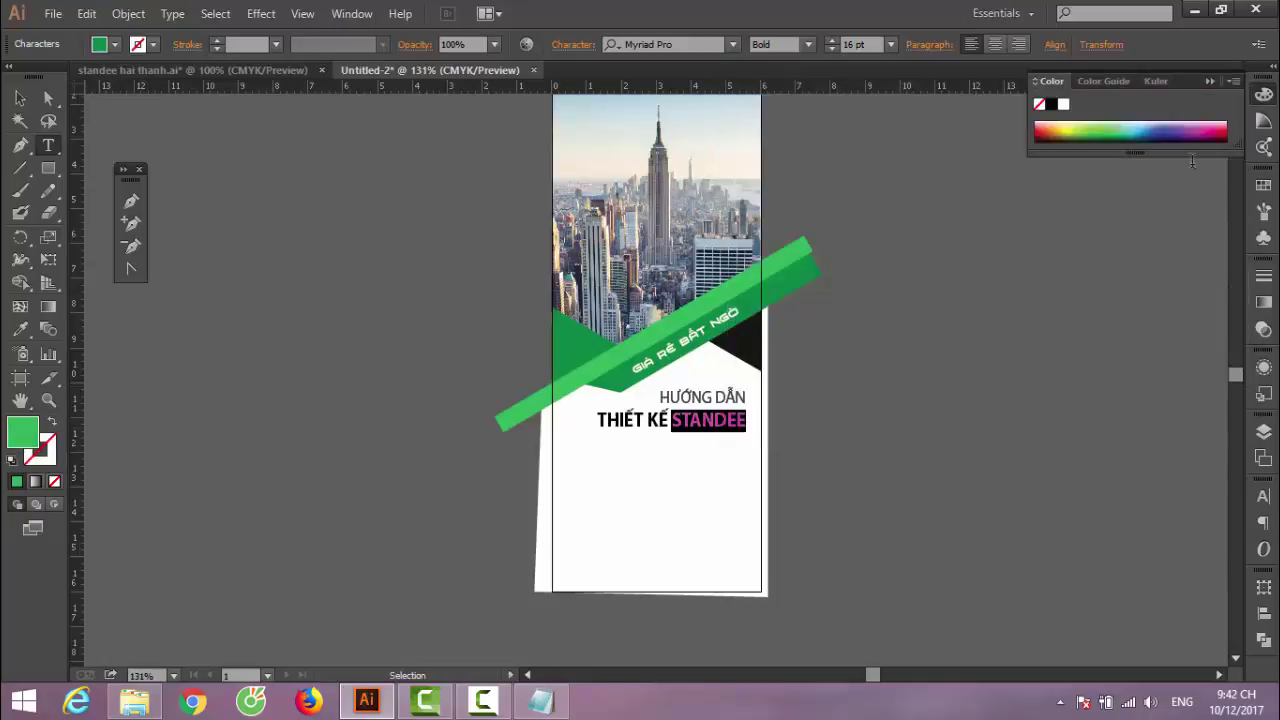
left_click(689, 423)
key("Escape")
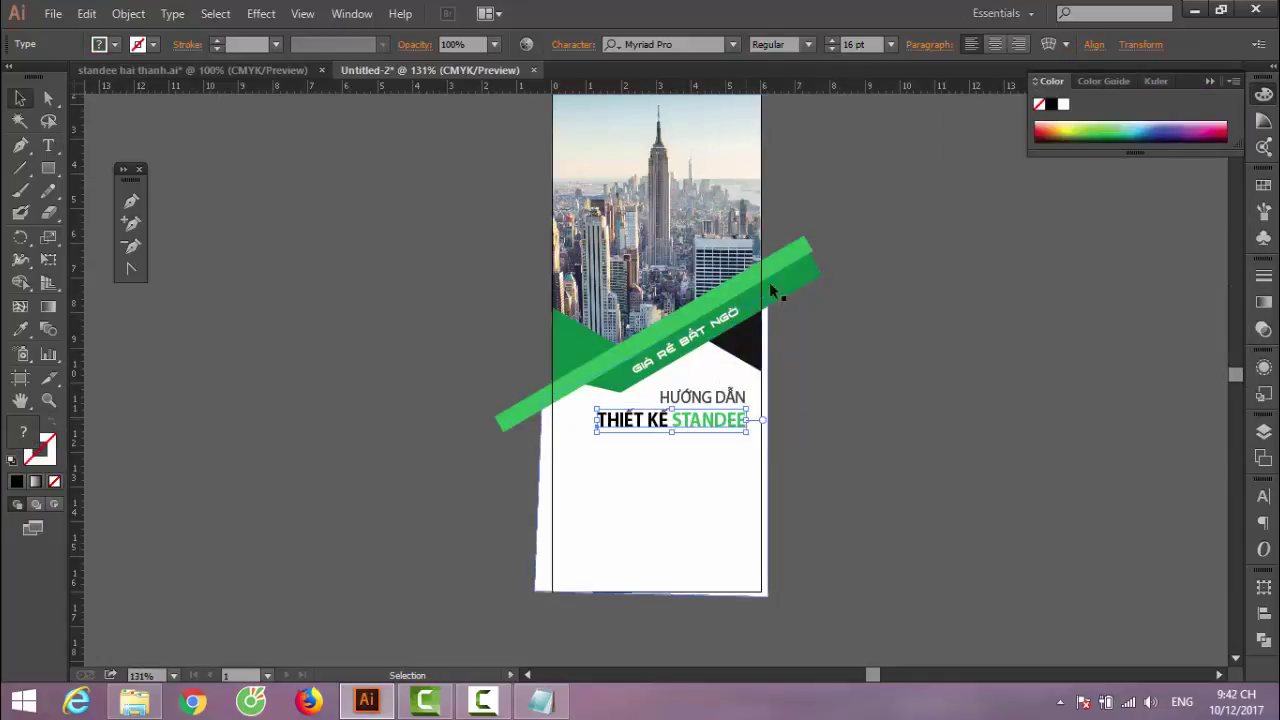
Resize the THIẾT KẾ STANDEE line to 14 pt and nudge it up under HƯỚNG DẪN
left_click(836, 44)
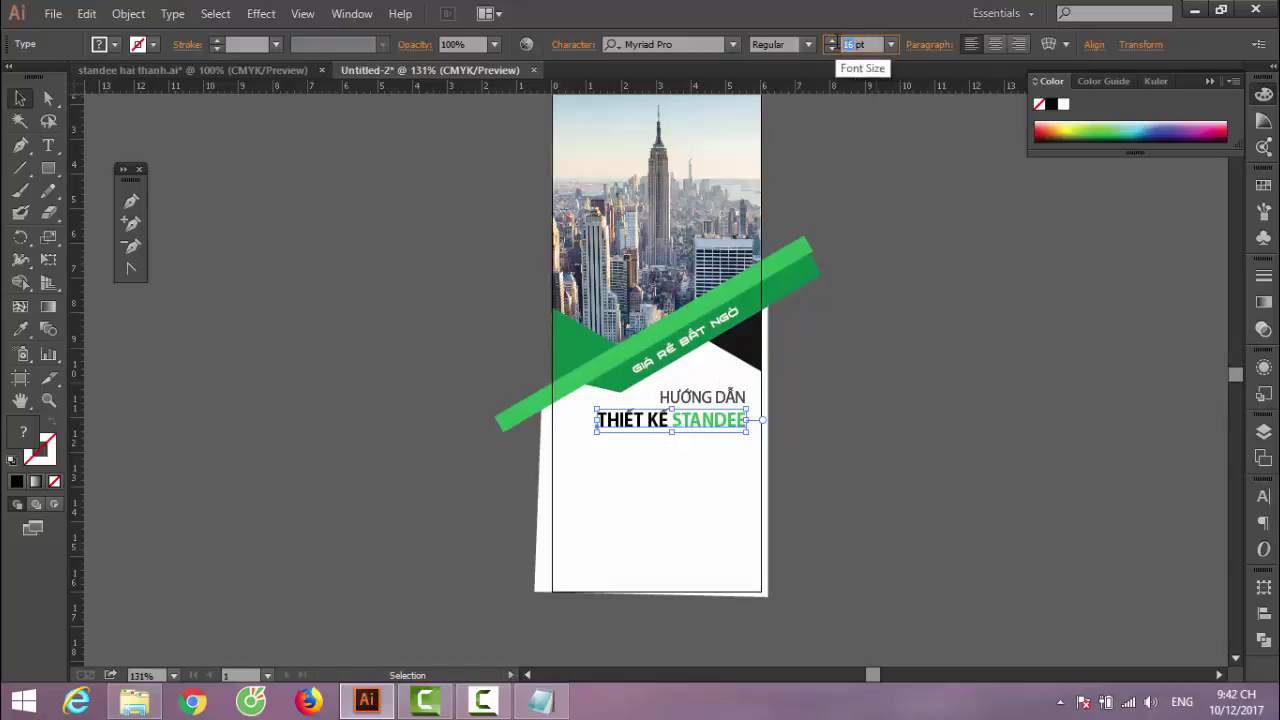
type("14")
key("Return")
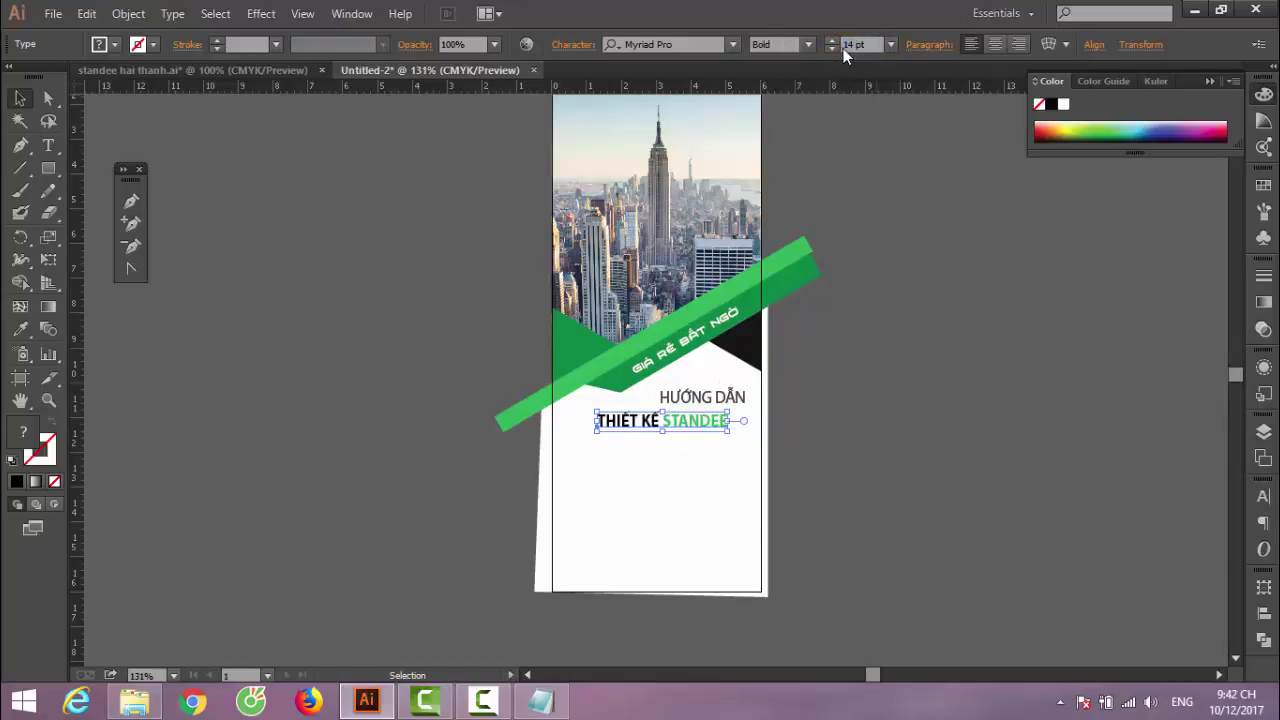
key("Right")
key("Right")
key("Right")
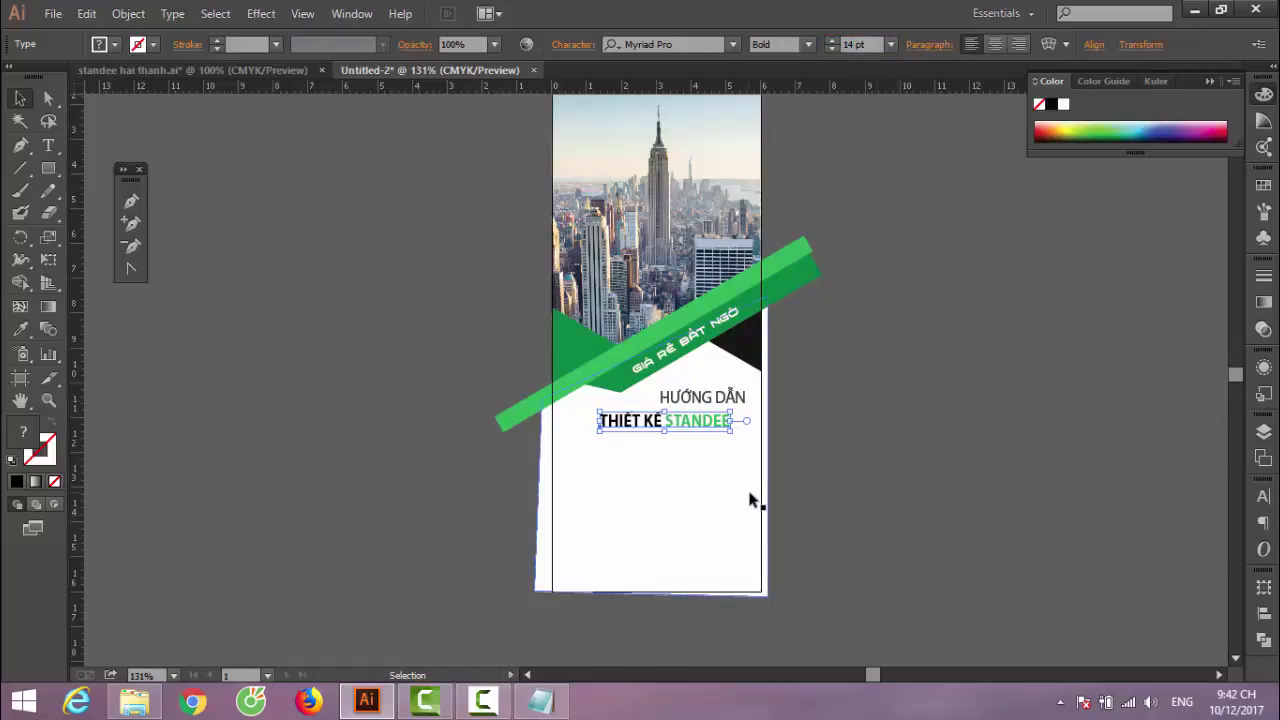
key("Right")
key("Right")
key("Right")
key("Right")
key("Right")
key("Right")
key("Up")
key("Up")
key("Up")
key("Up")
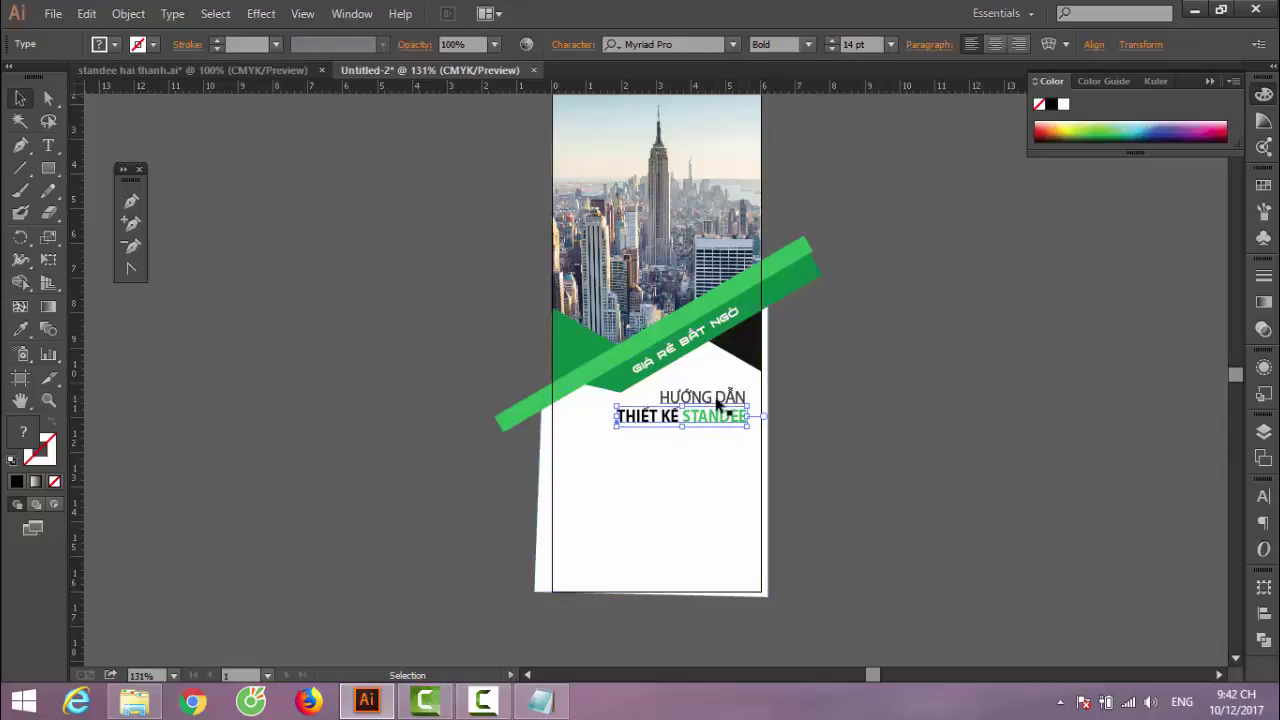
left_click(705, 400)
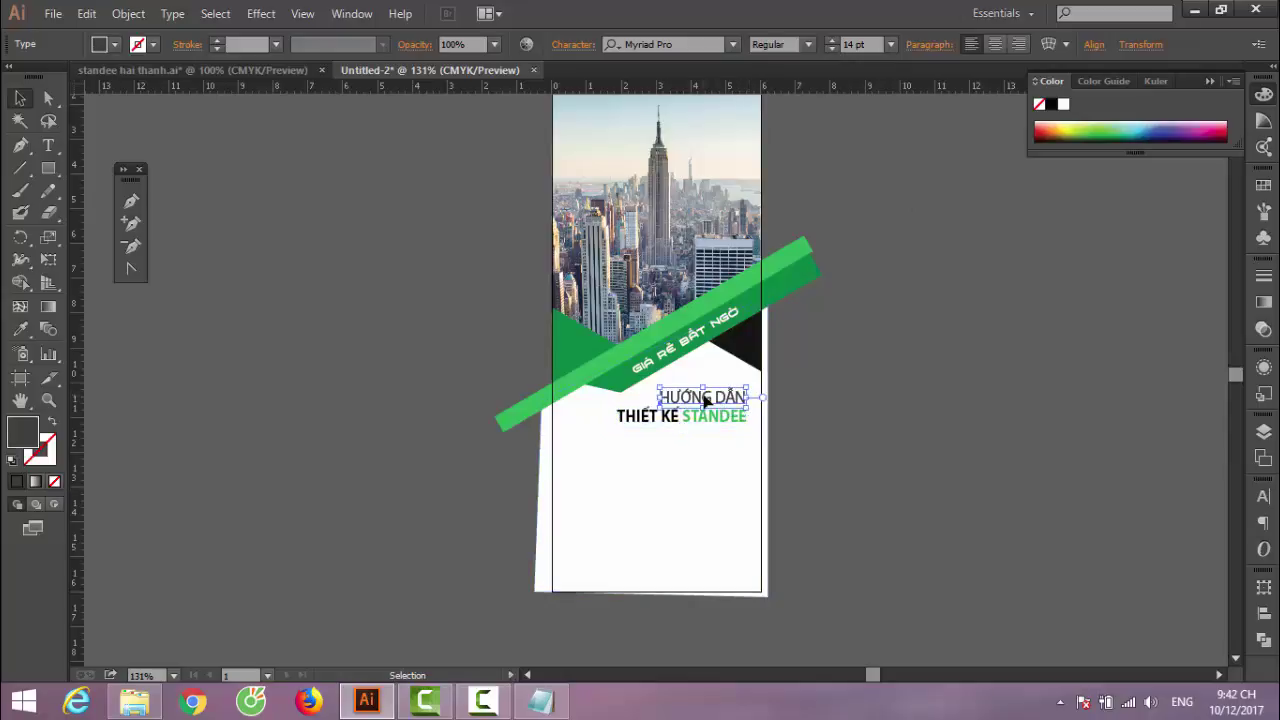
left_click(862, 461)
left_click(686, 419)
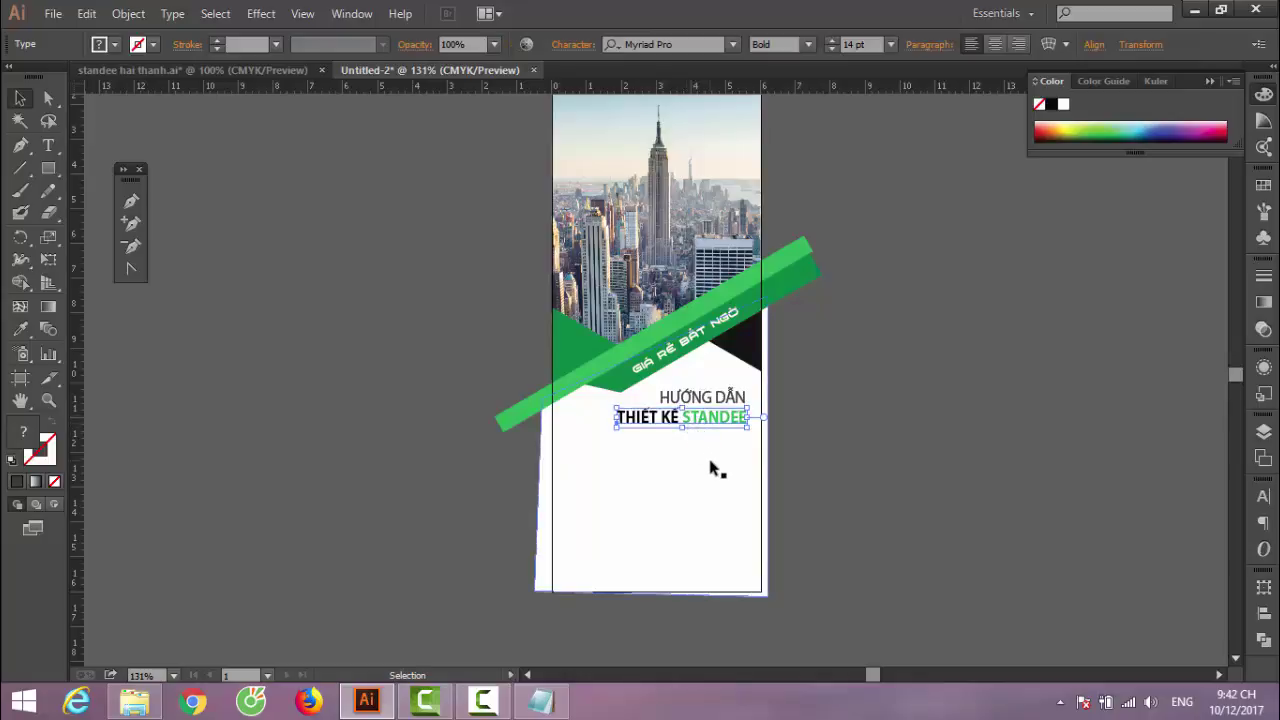
Type a new text line 'STANDEE/BANNER/LOGO' below the THIẾT KẾ STANDEE heading
scroll(713, 470, "up", 1)
scroll(711, 466, "up", 2)
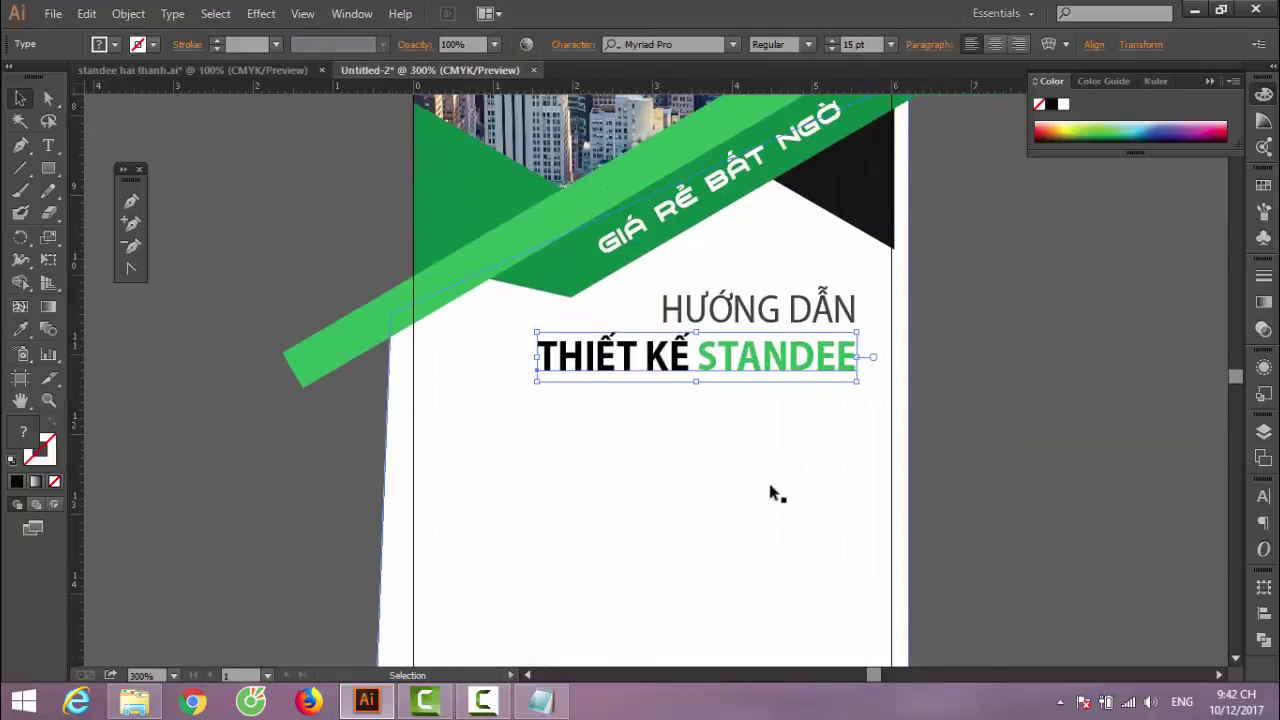
scroll(770, 492, "down", 2)
scroll(743, 449, "down", 1)
left_click(50, 146)
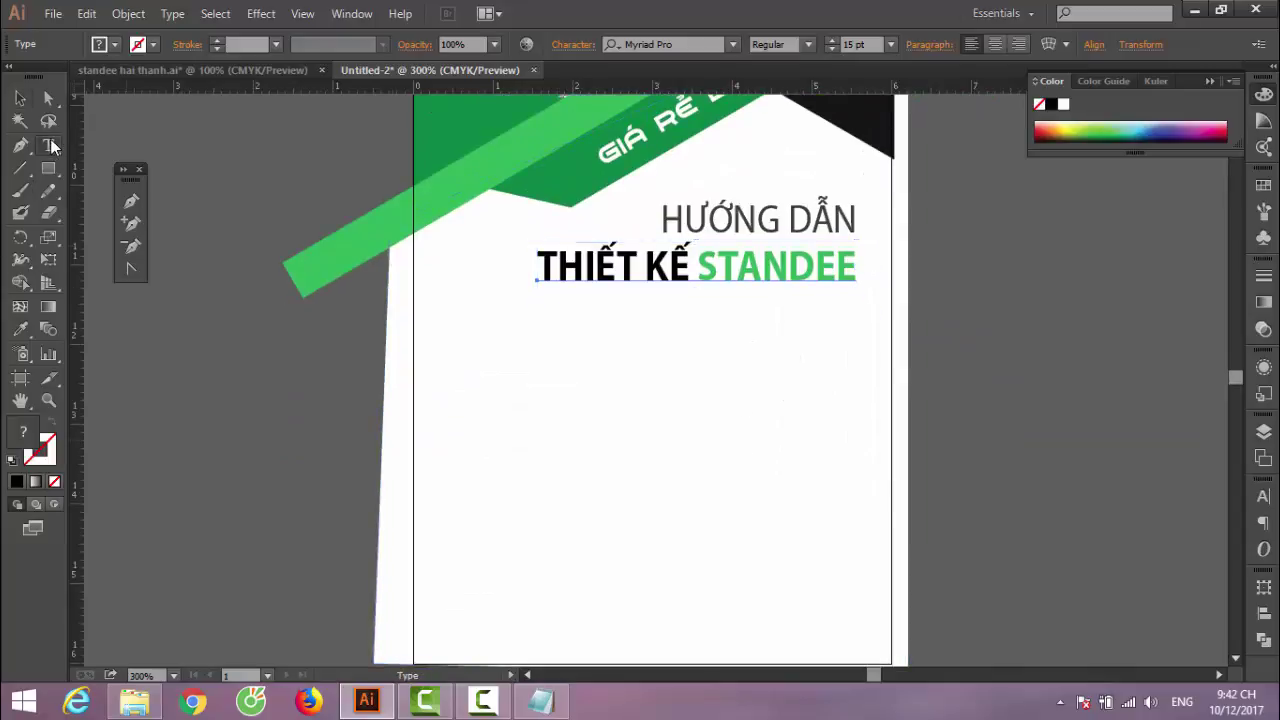
left_click(571, 353)
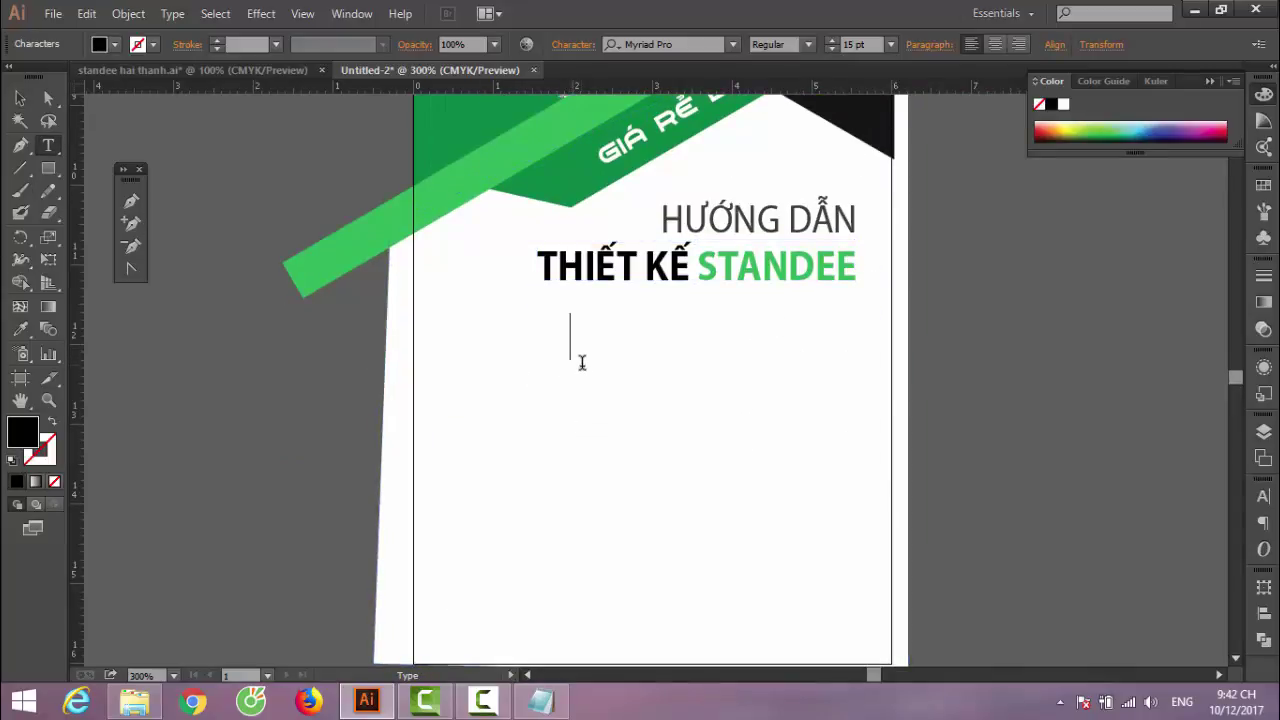
type("STA")
type("NDEE")
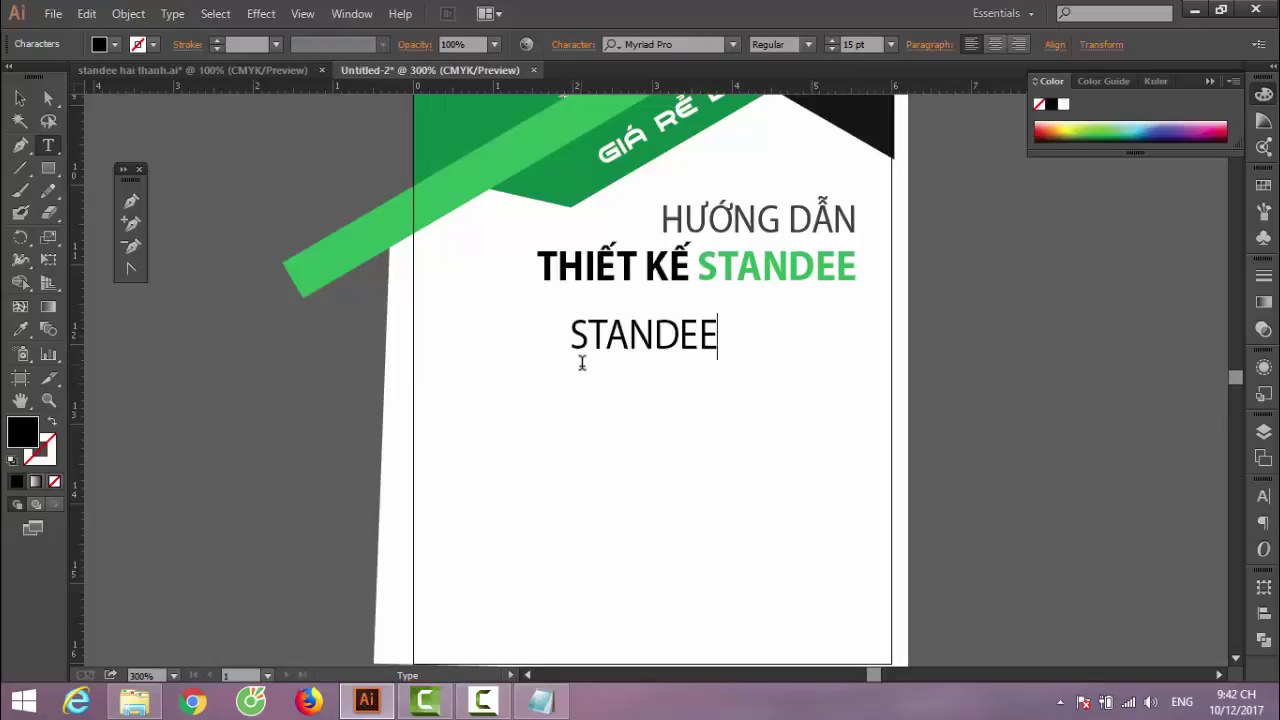
key("BackSpace")
type("BANN")
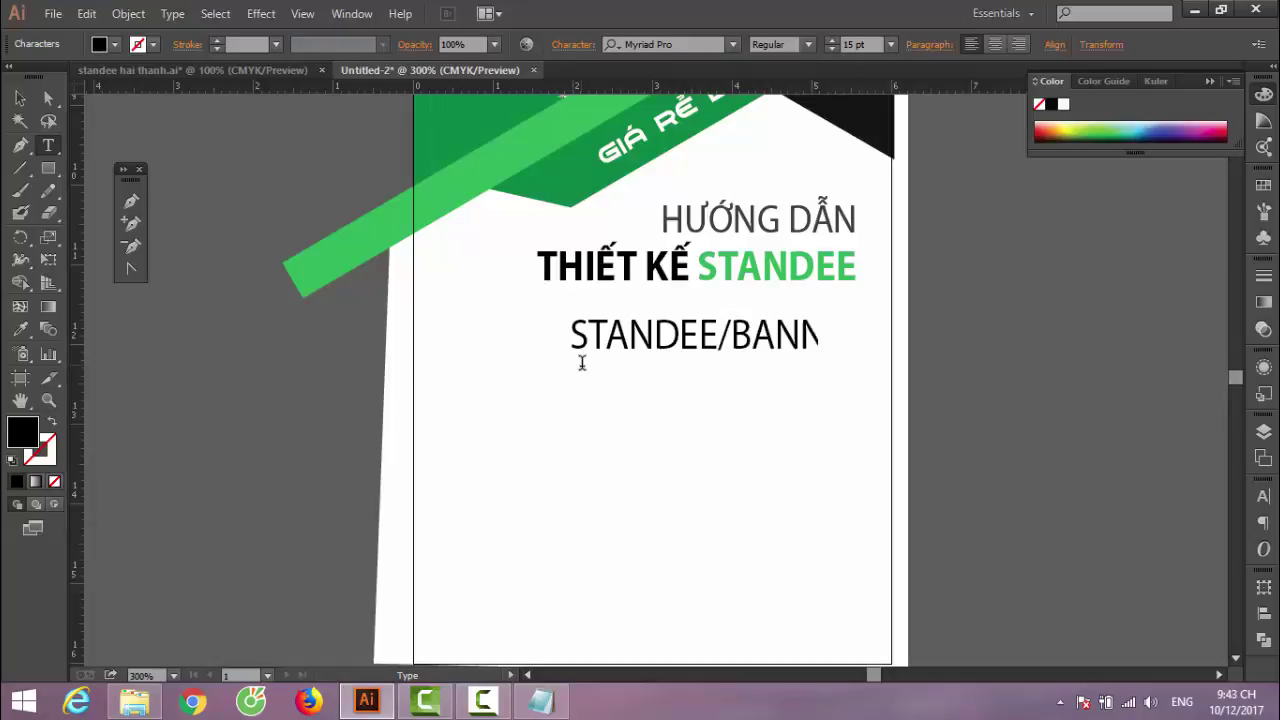
type("ER")
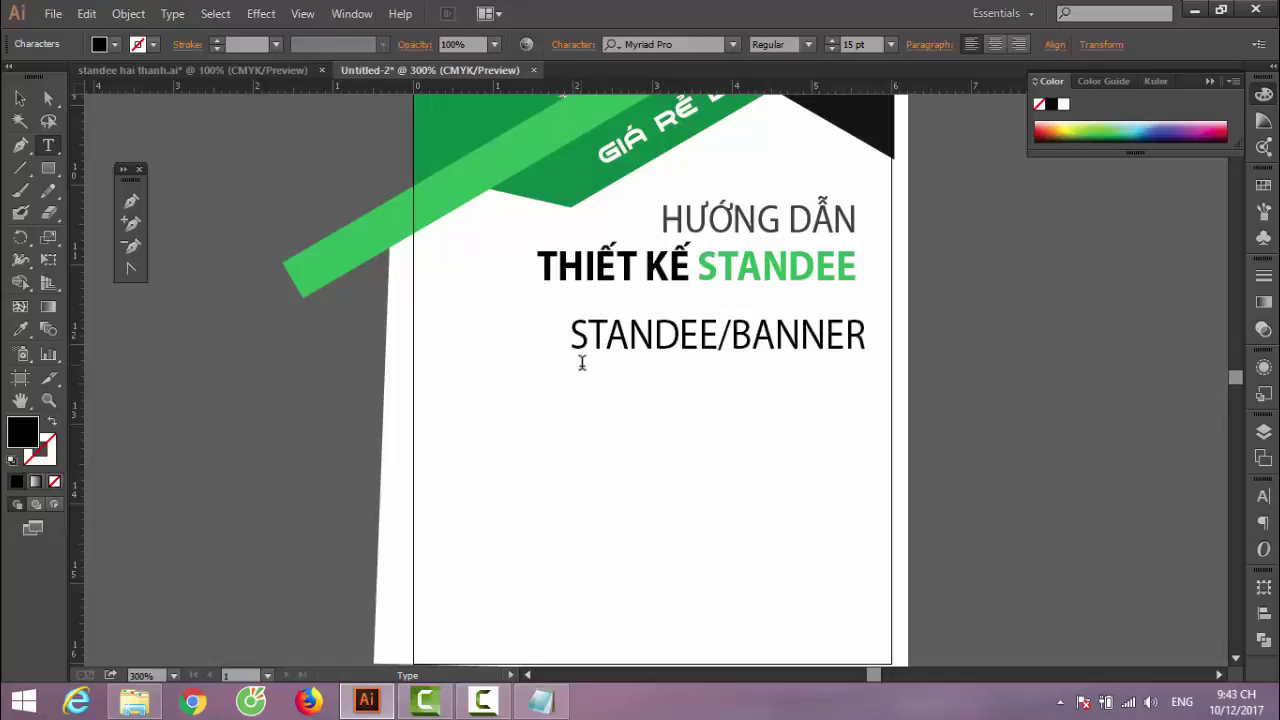
type("/LO")
type("GO")
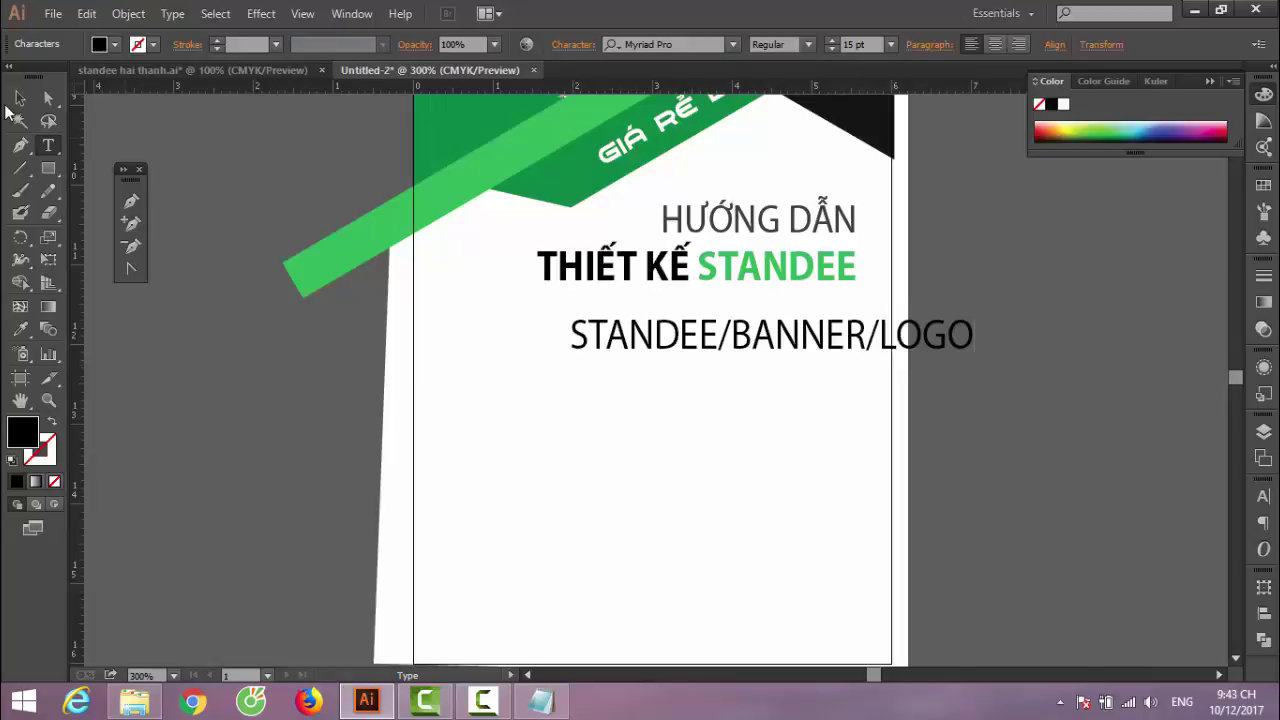
Try 7 pt and 9 pt sizes for the tagline while moving it under the heading
left_click(19, 98)
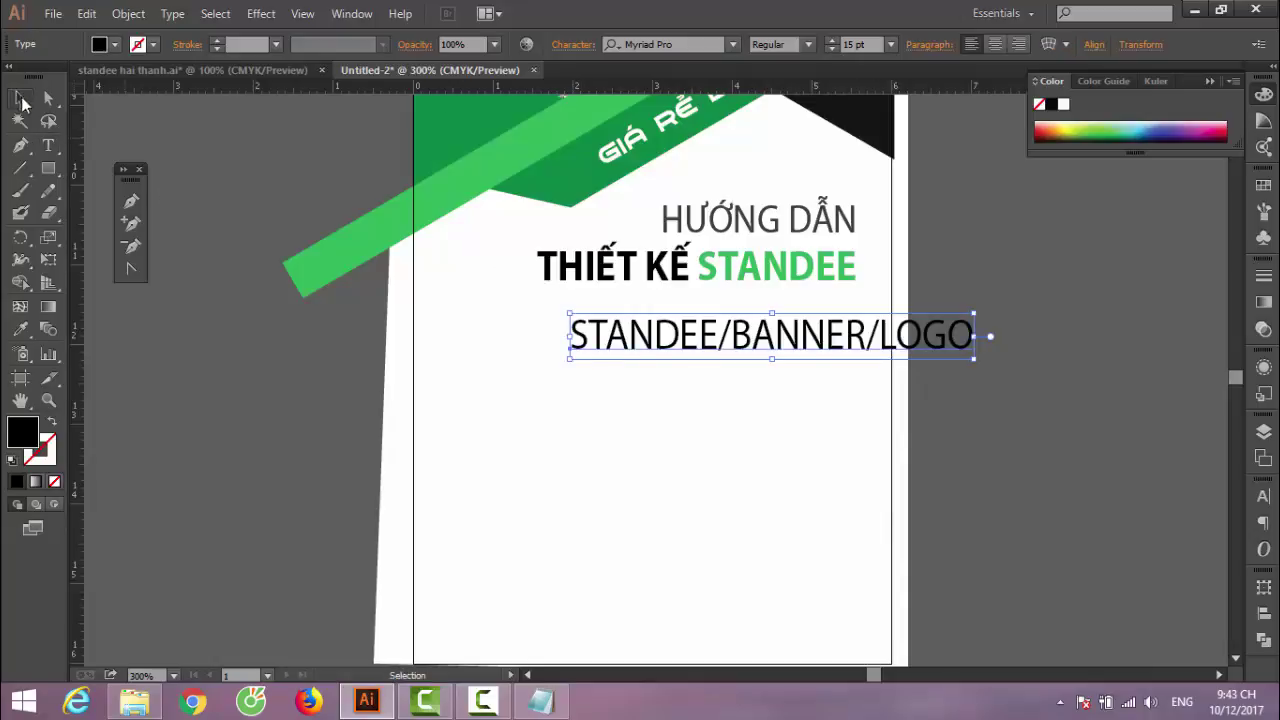
left_click(891, 44)
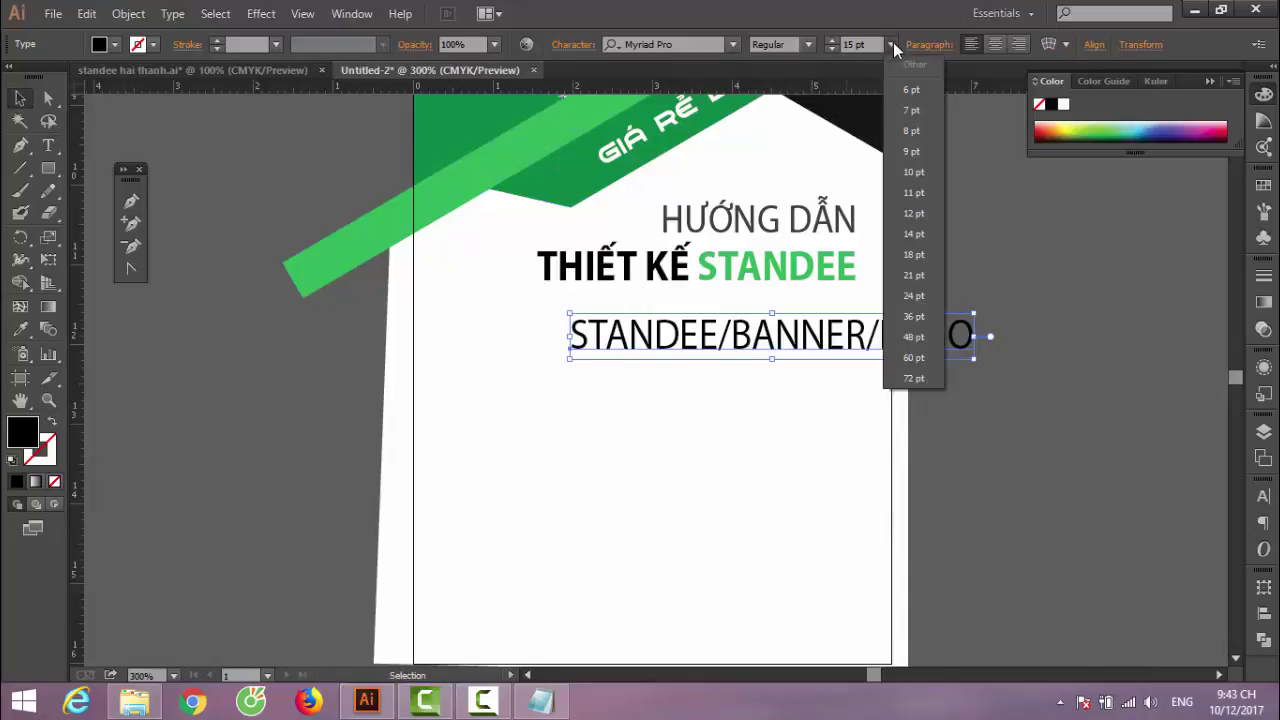
left_click(912, 110)
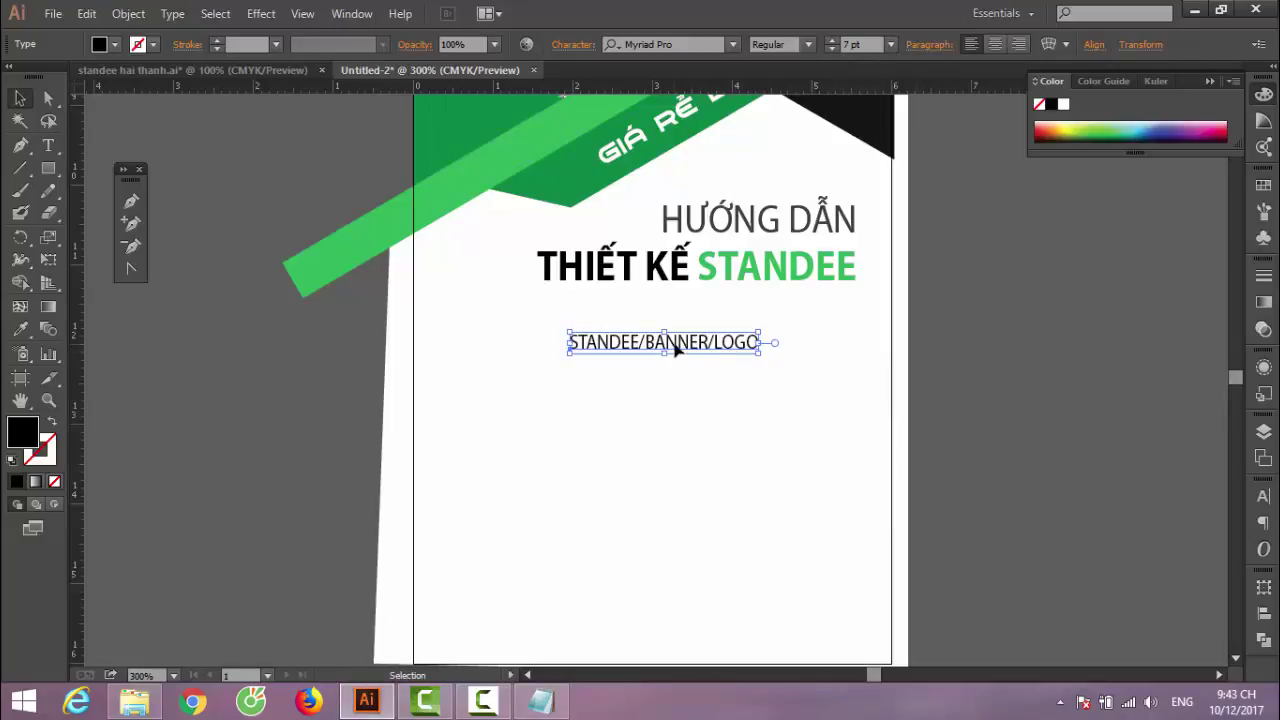
left_click_drag(680, 334, 714, 295)
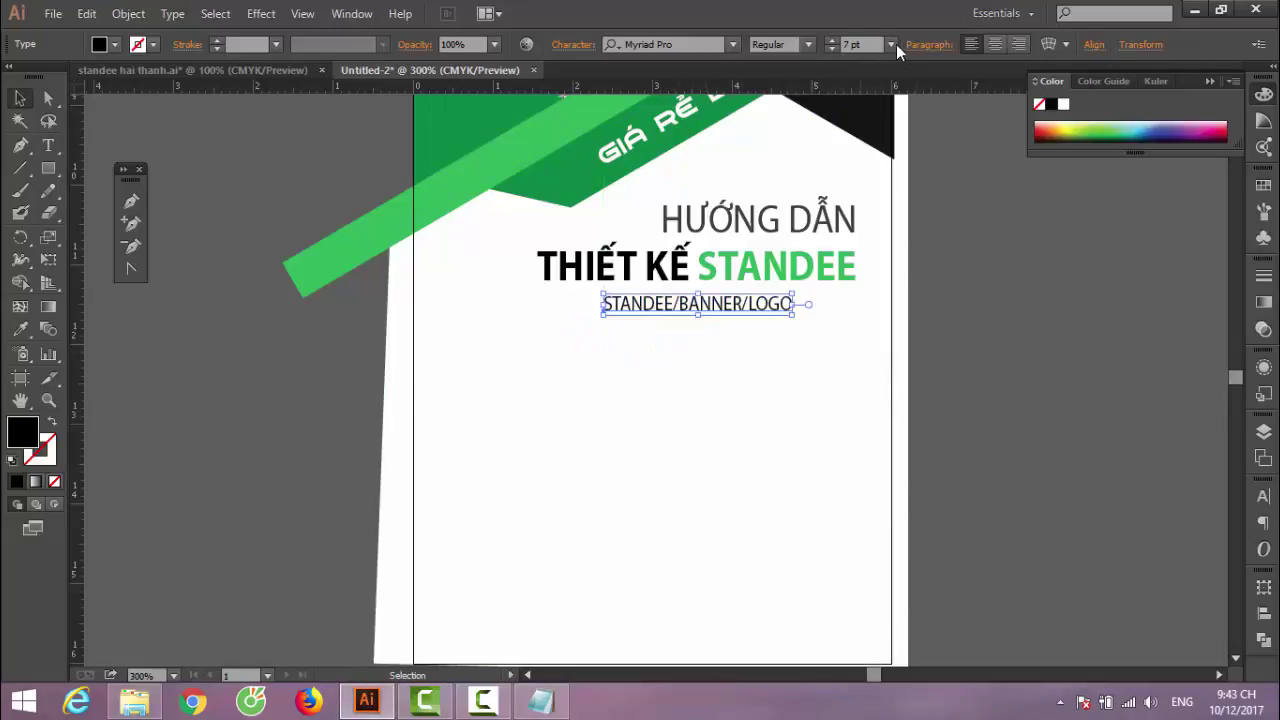
left_click(893, 44)
left_click(916, 152)
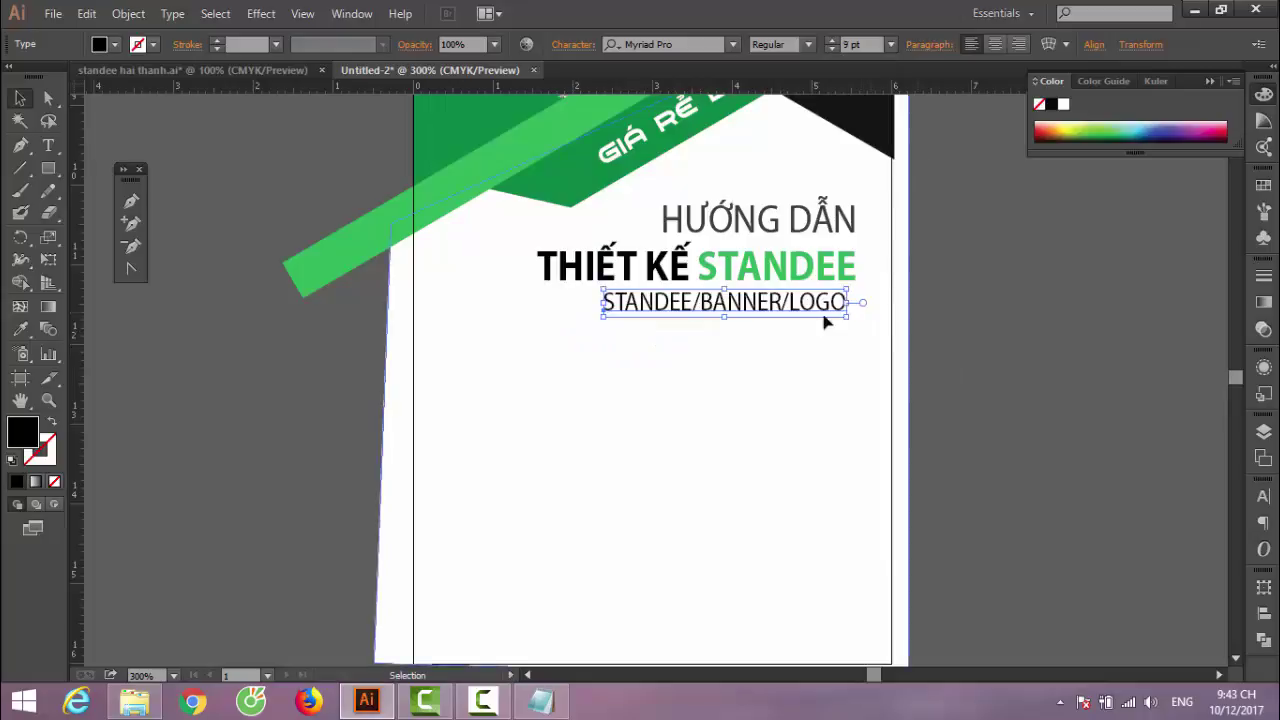
left_click_drag(760, 313, 741, 313)
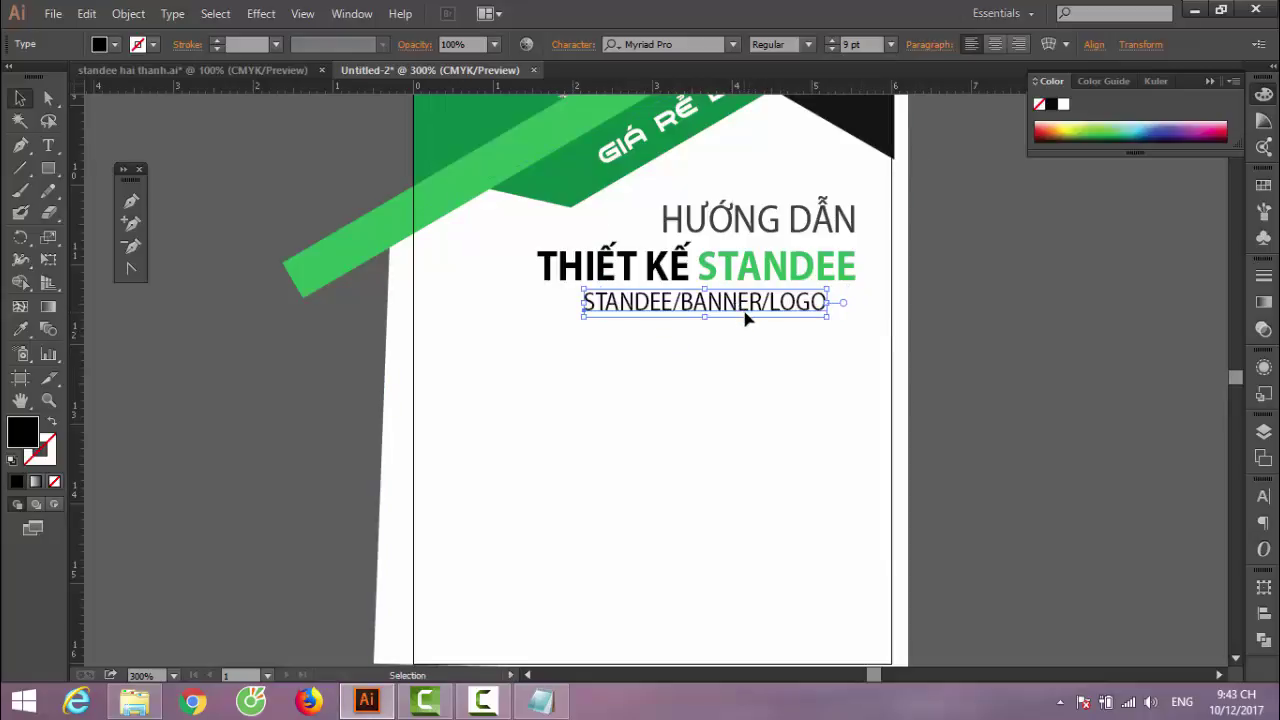
Settle the tagline at 8 pt beneath the heading and start a new text line lower down
key("Left")
key("Left")
key("Left")
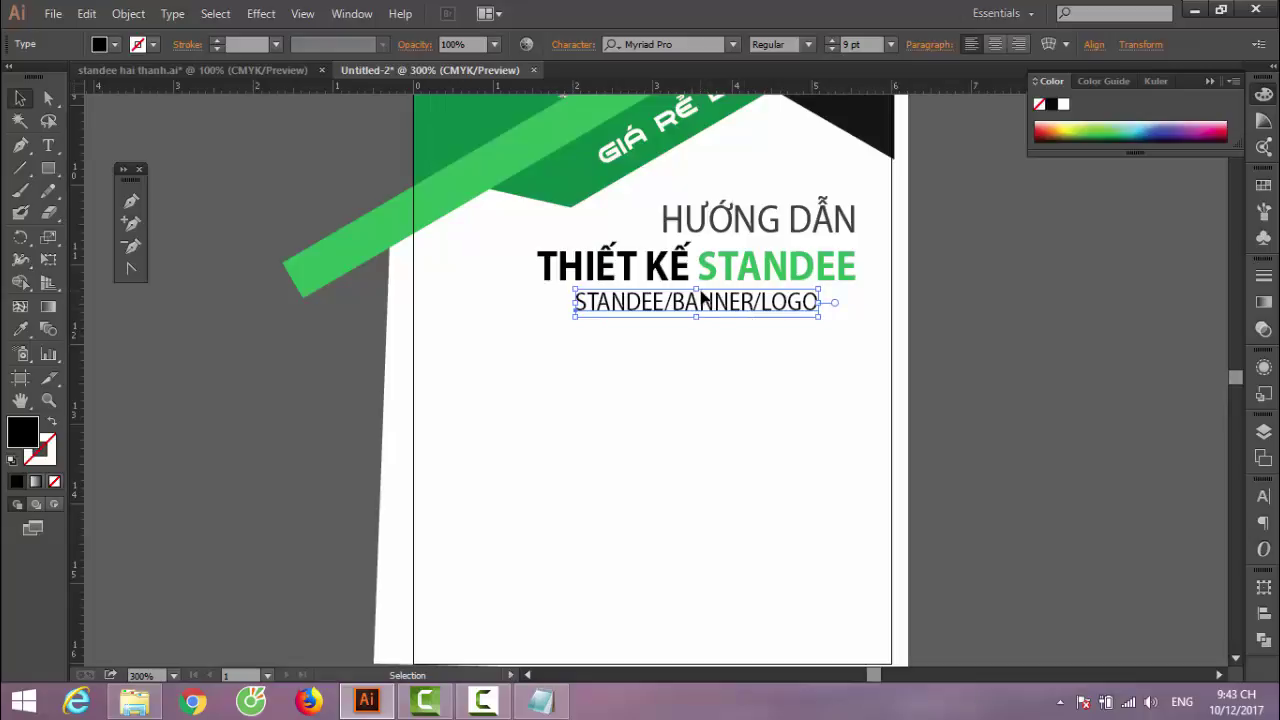
key("Up")
left_click(891, 44)
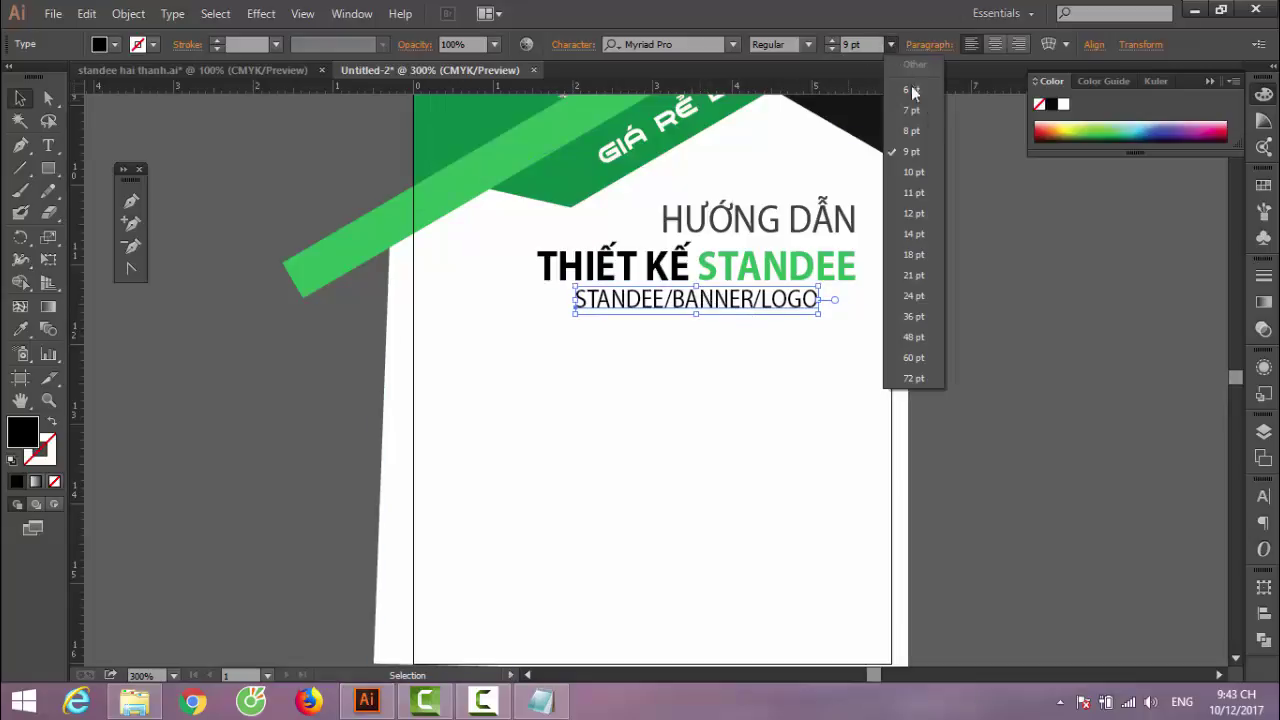
left_click(920, 130)
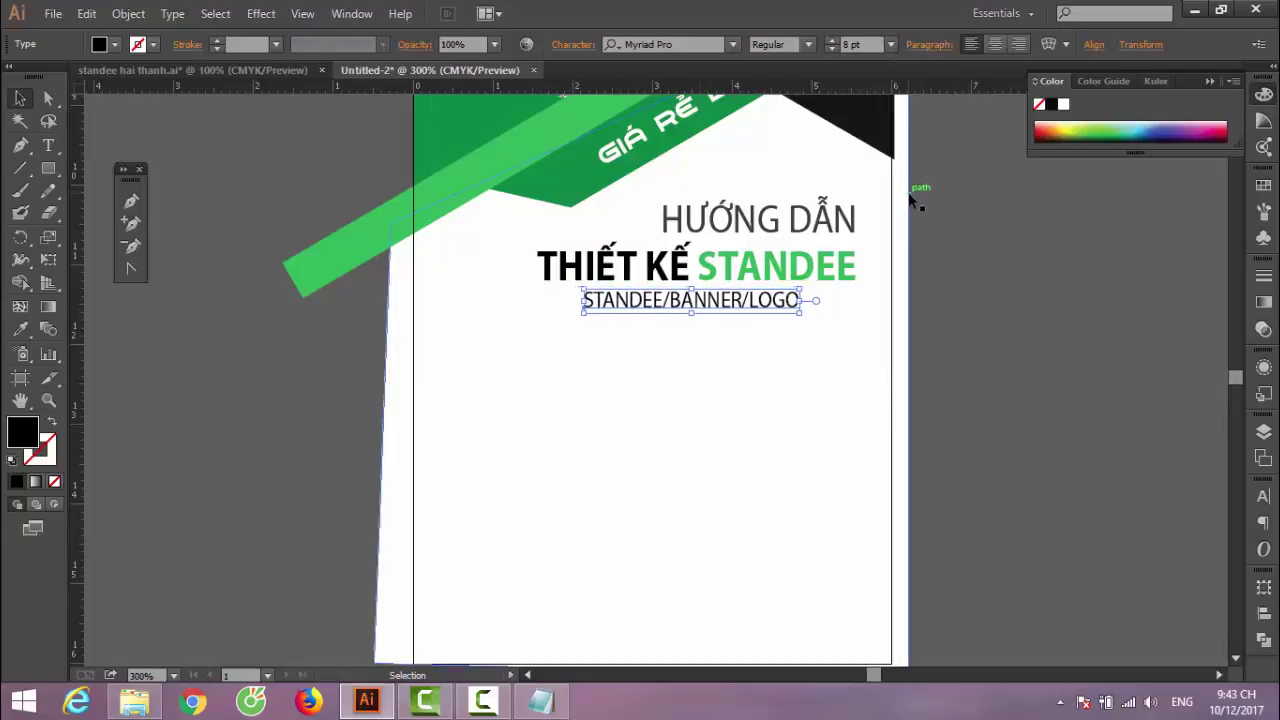
key("Right")
key("Right")
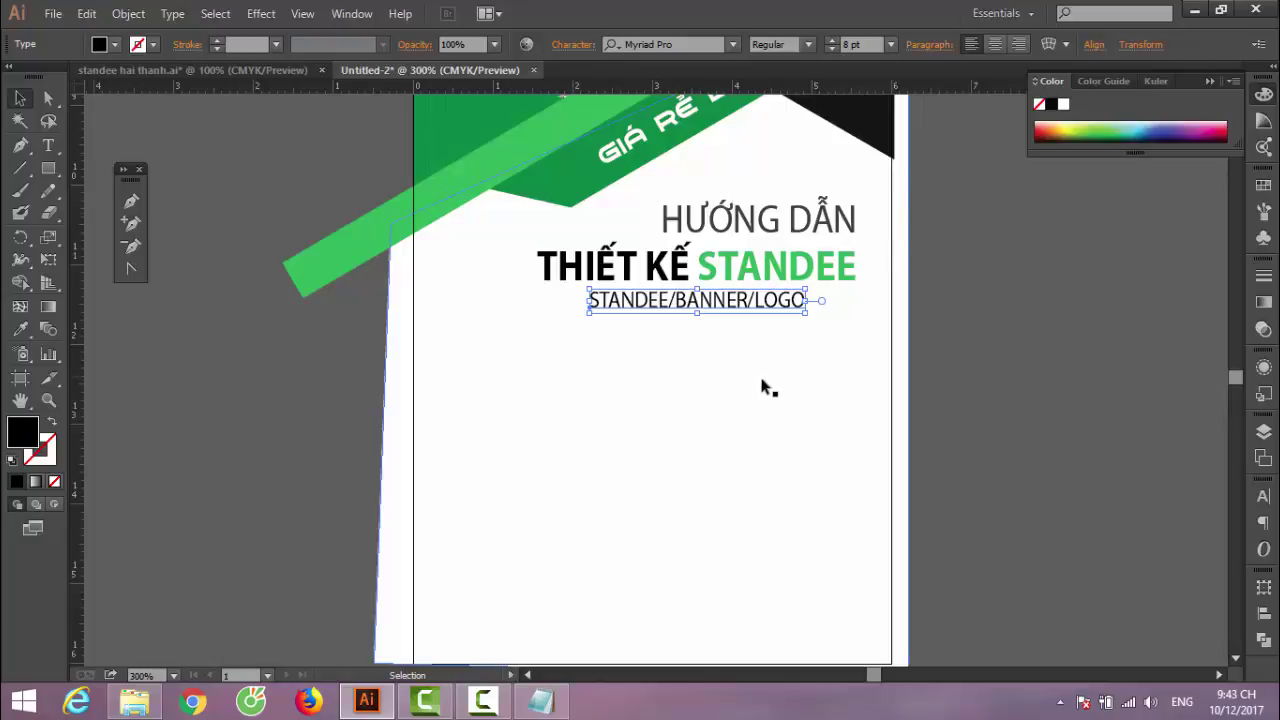
key("Right")
key("Right")
key("Up")
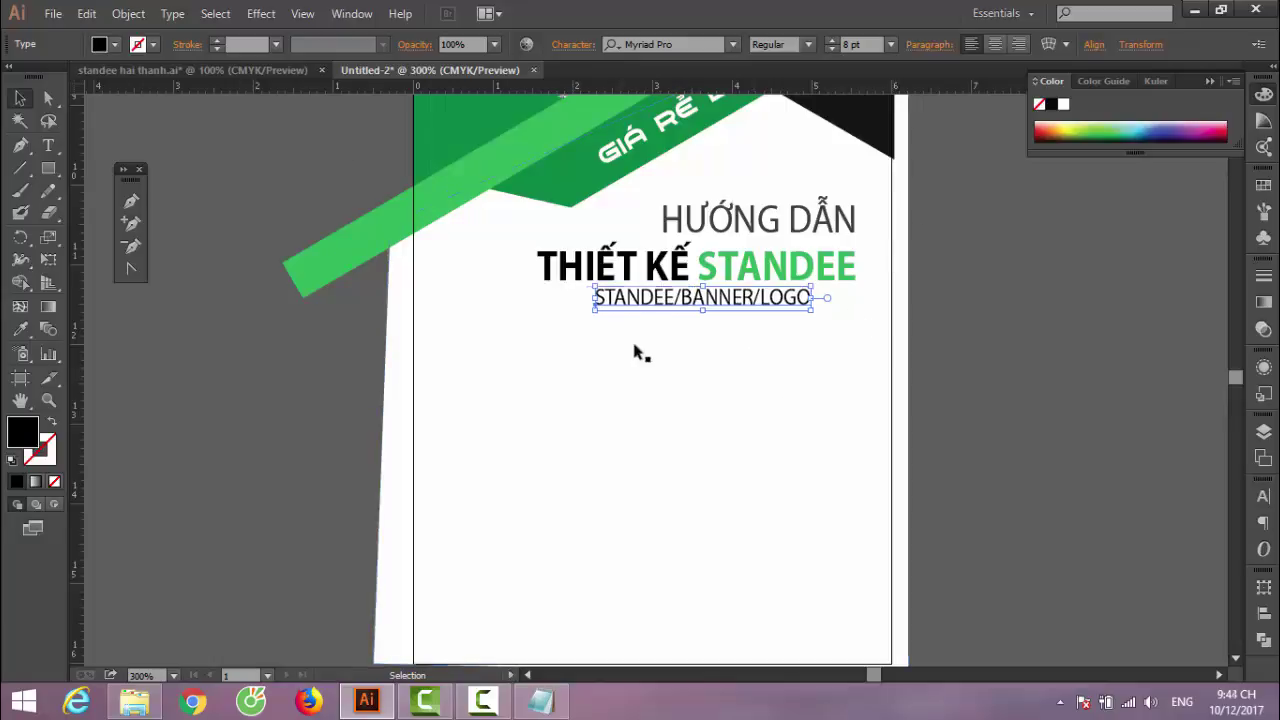
left_click(45, 145)
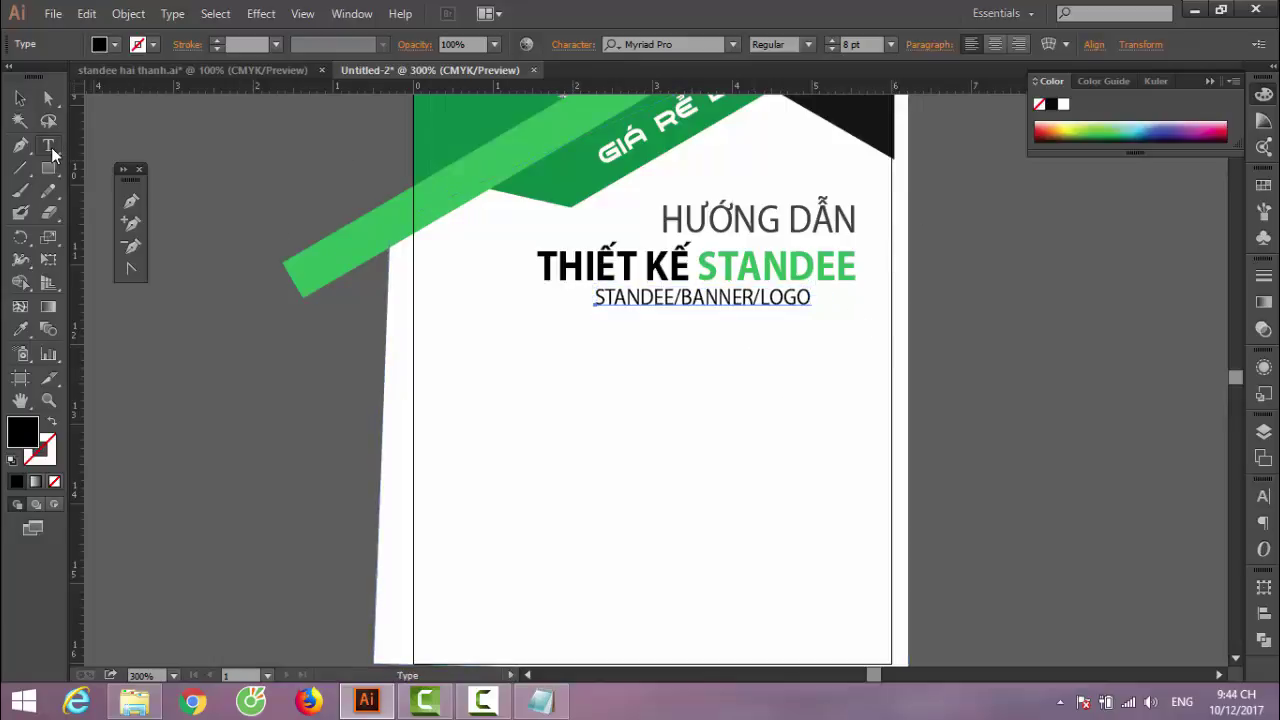
left_click(461, 384)
type("thiết kế l")
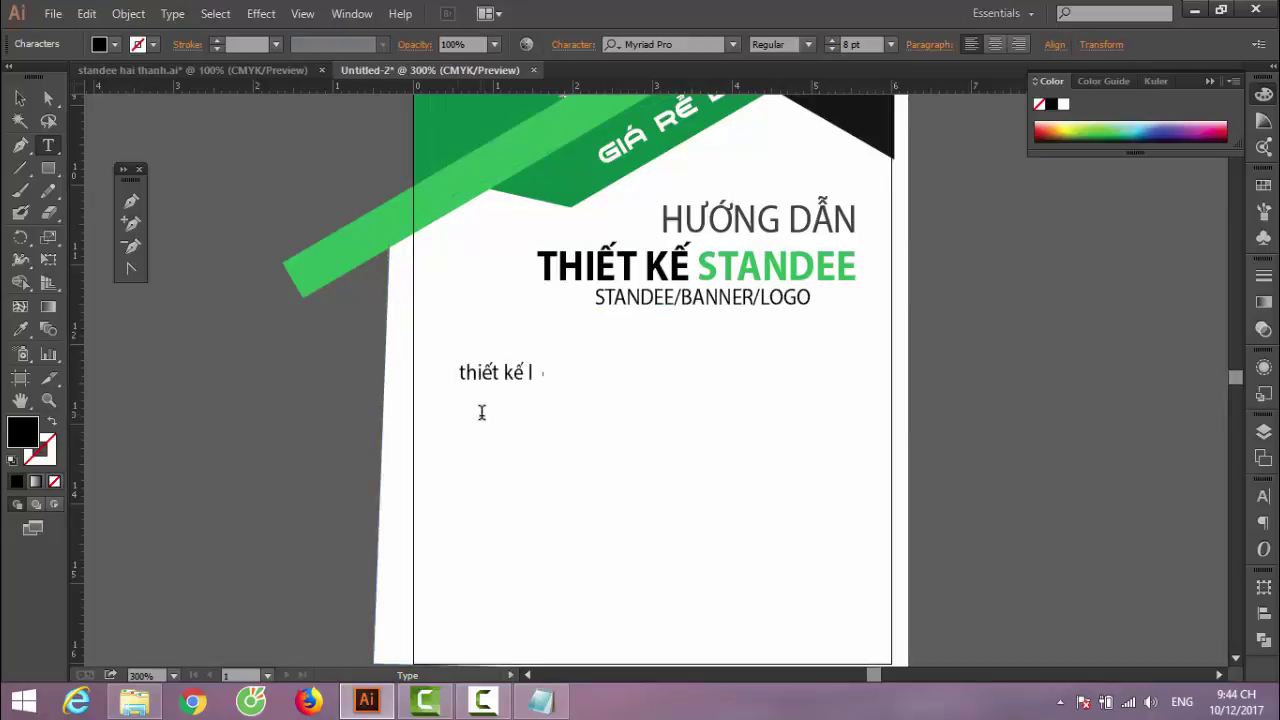
Finish 'thiết kế logo banner giá rẻ bất ngờ' and add 'chất lượng trong từng sản phẩm' below it
type("ogo banner giá rẻ bất ngờ")
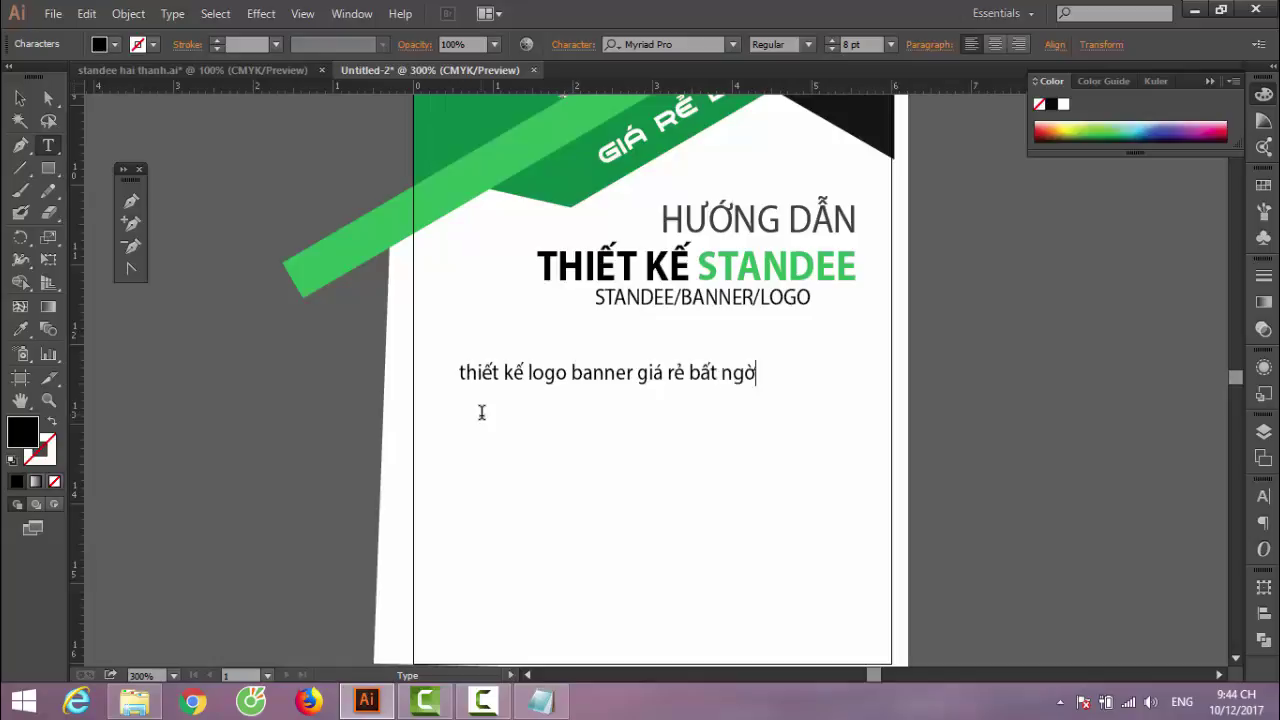
key("Escape")
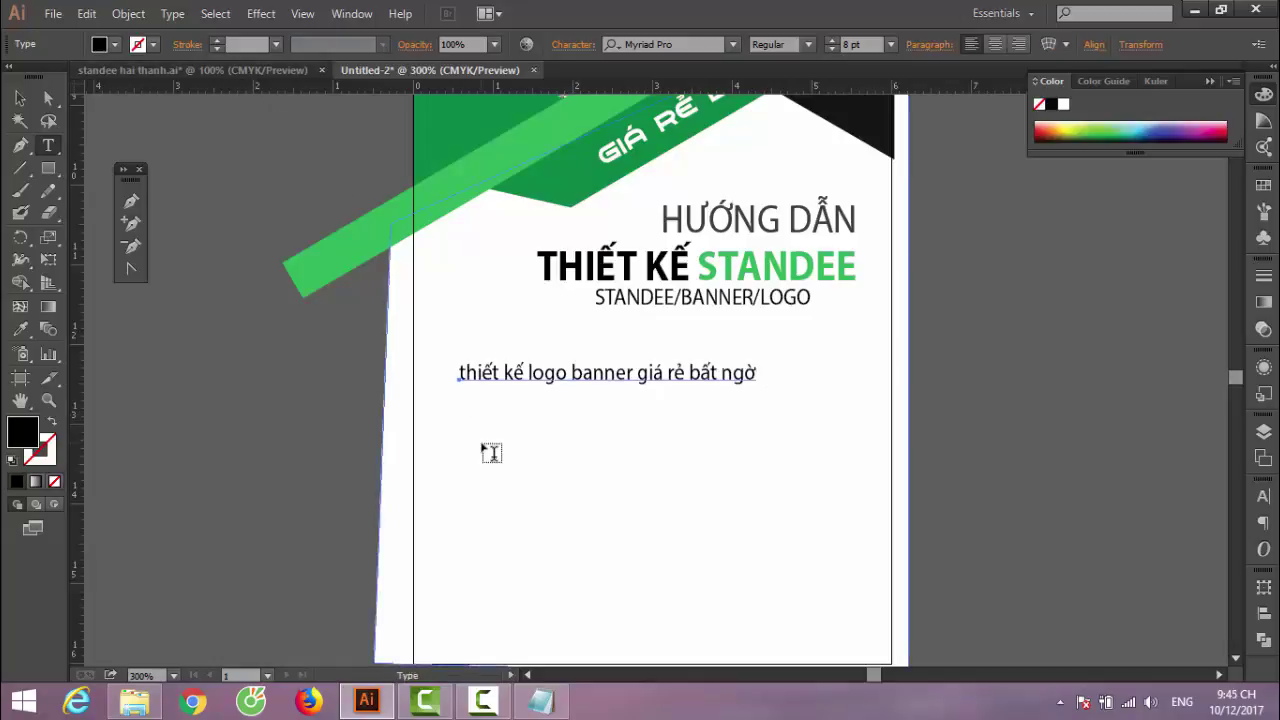
left_click(481, 440)
type("chất lượng trong tư")
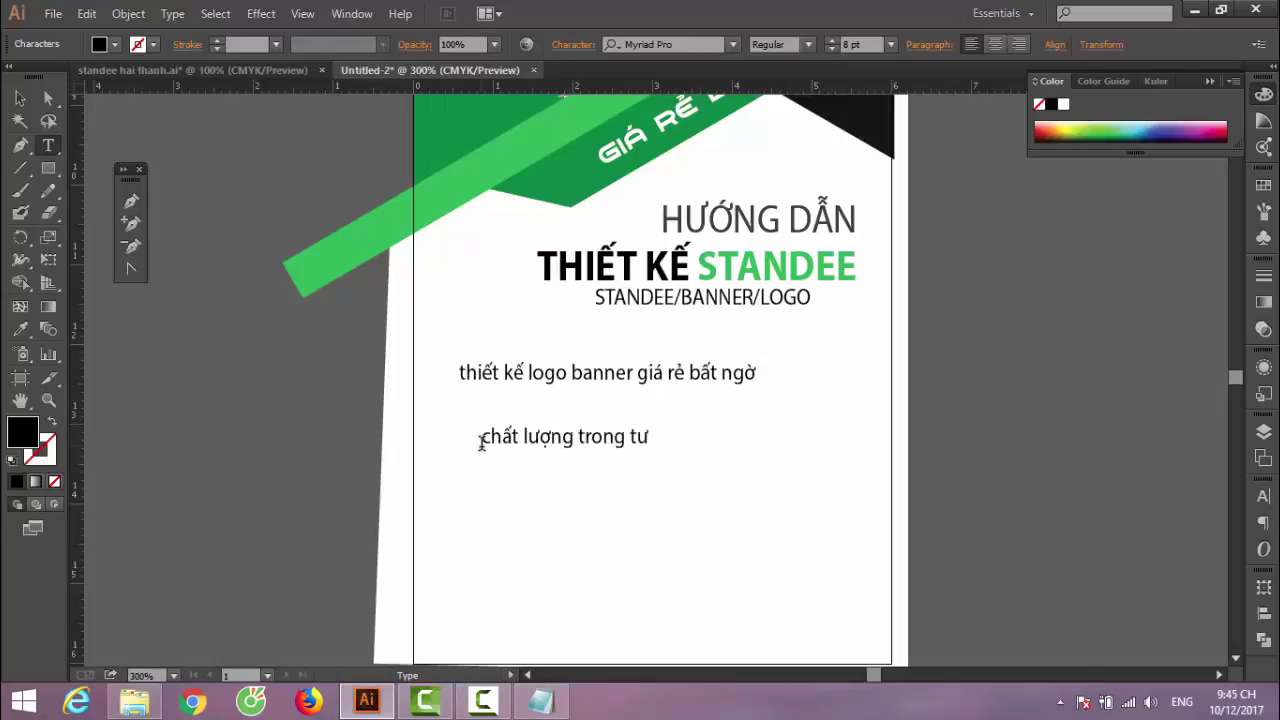
type("ng từng sản phẩm")
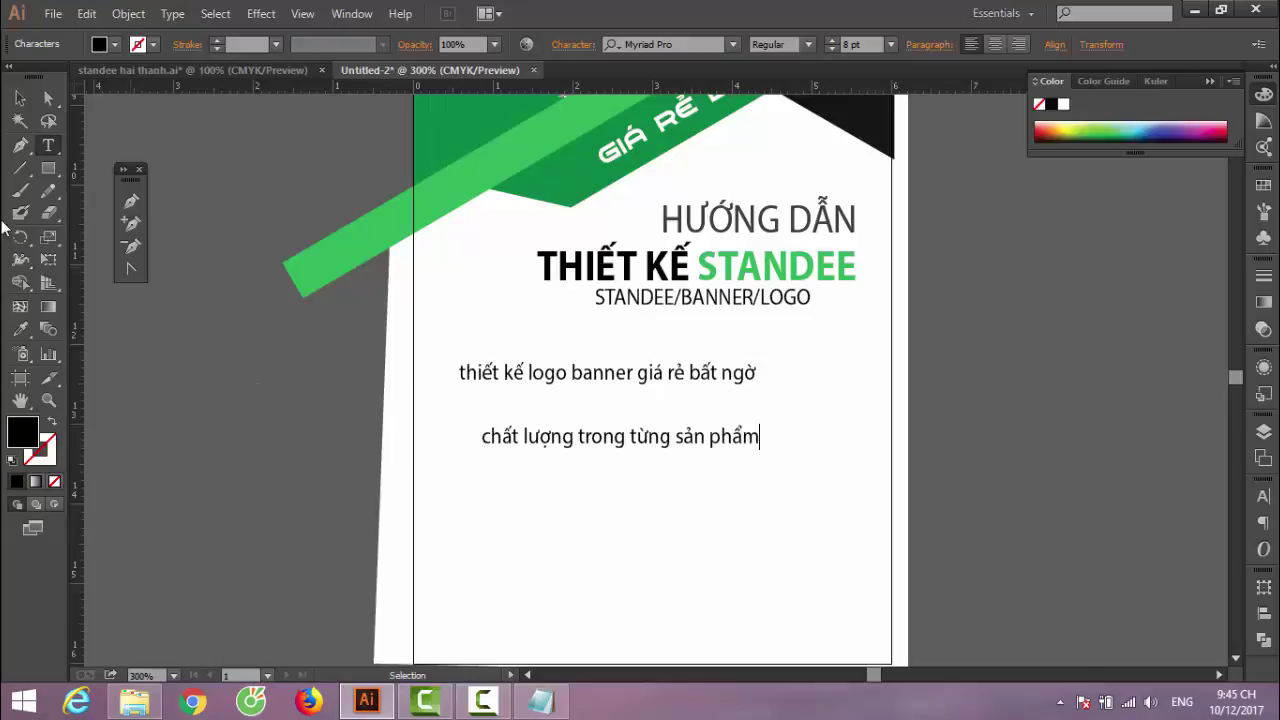
left_click(19, 98)
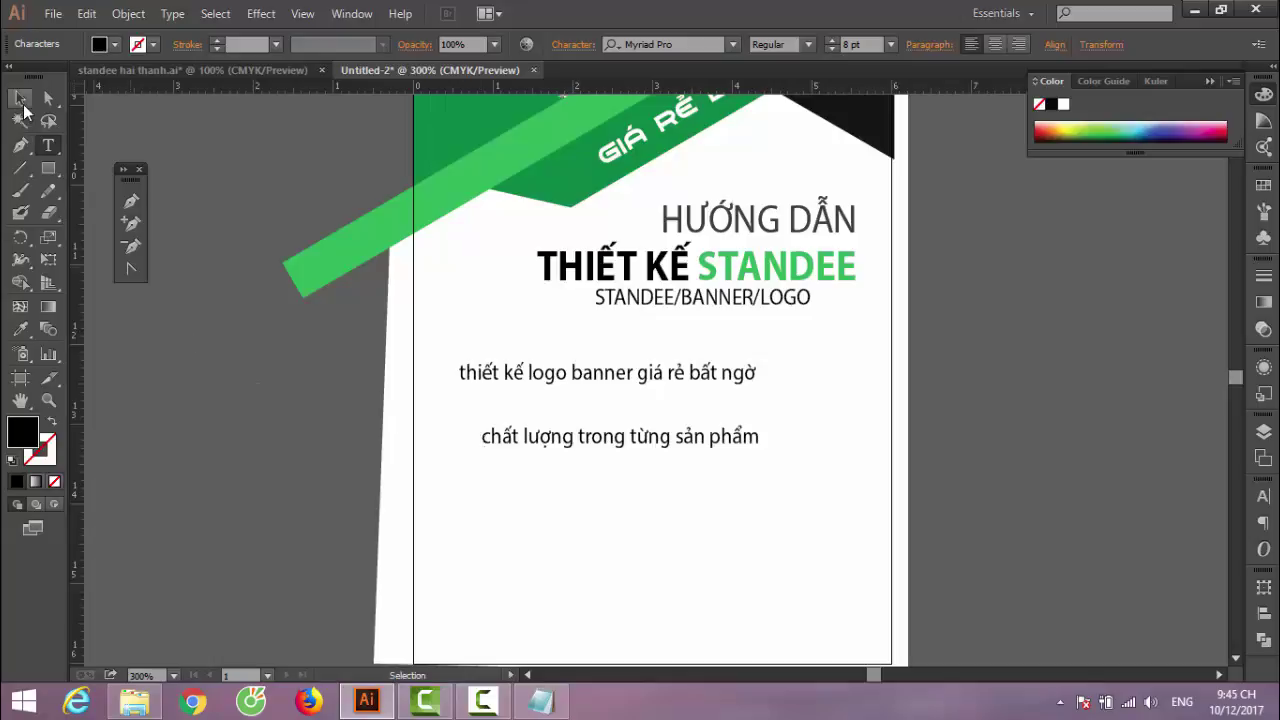
Select both tagline lines and step through the UTM fonts to set them in UTM Alter Gothic
left_click(523, 375, "shift")
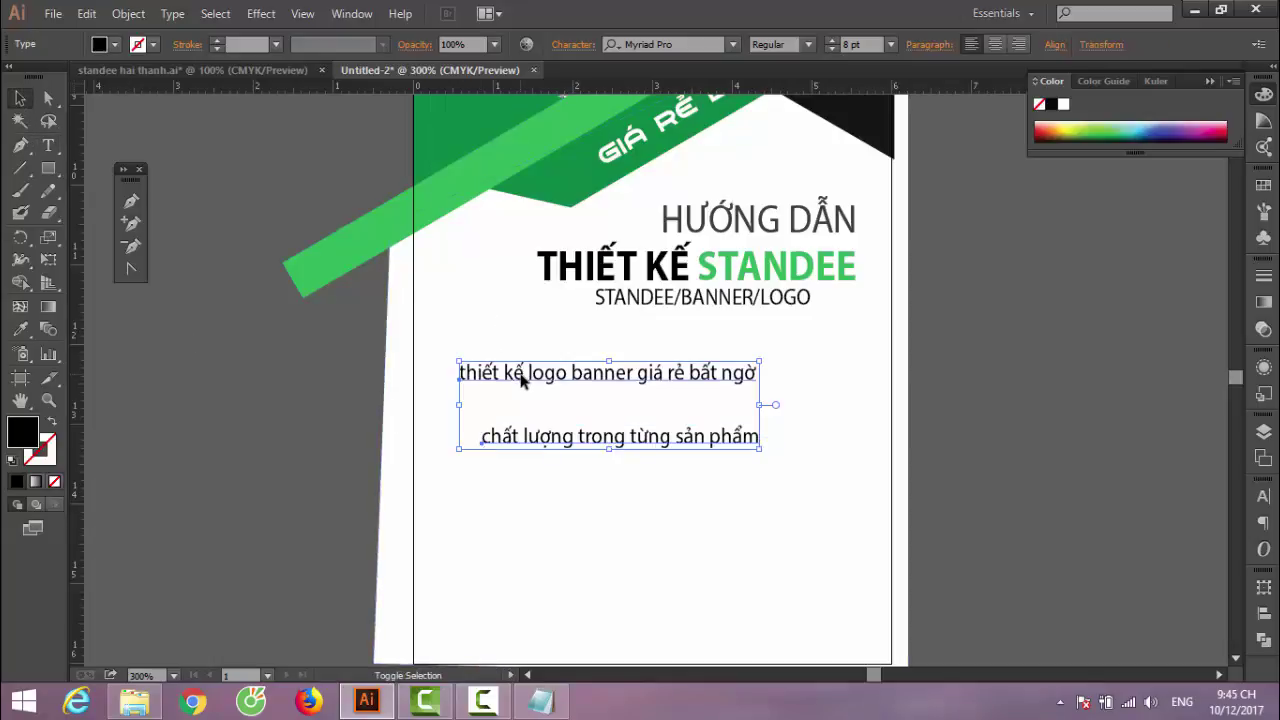
left_click(706, 45)
type("utm")
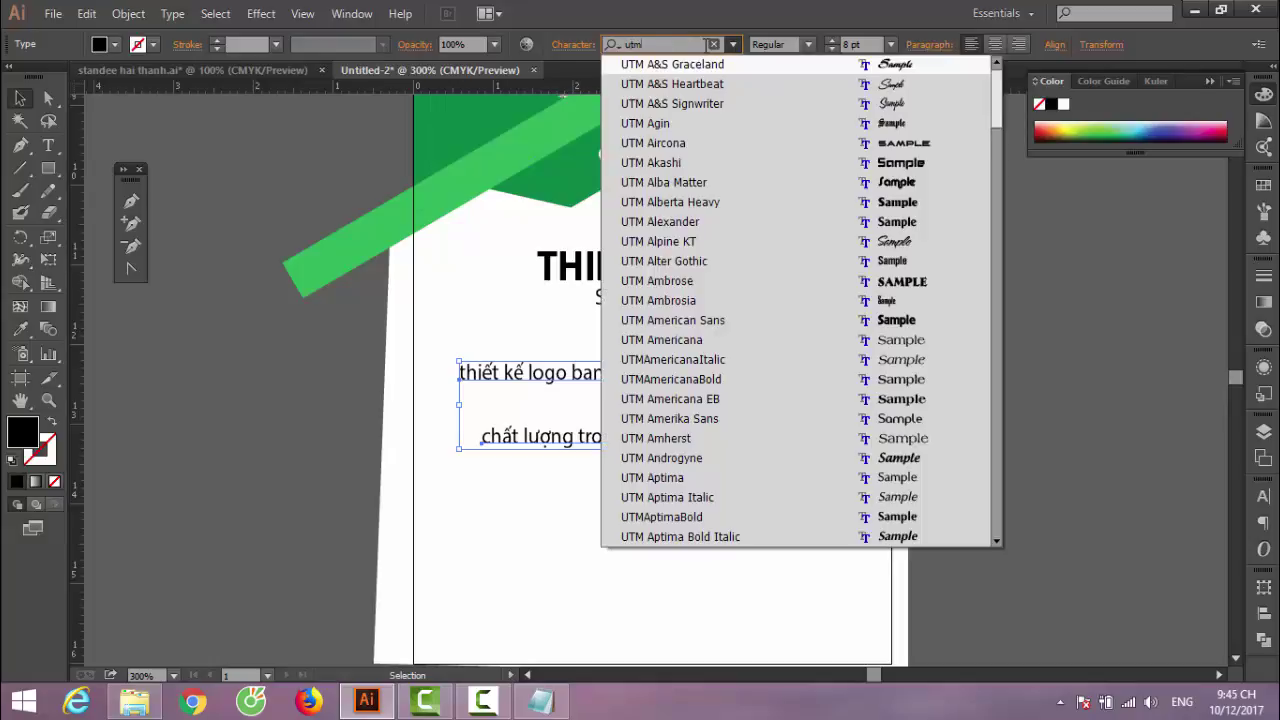
key("Return")
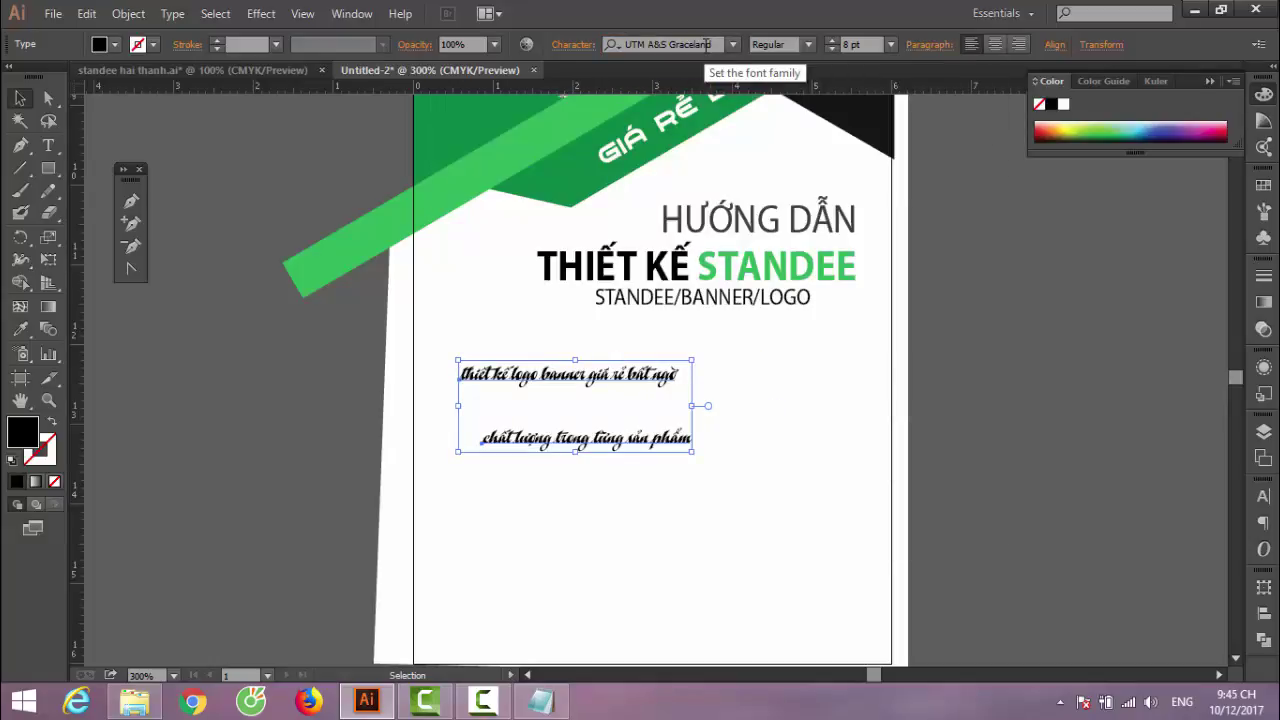
left_click(706, 44)
key("Down")
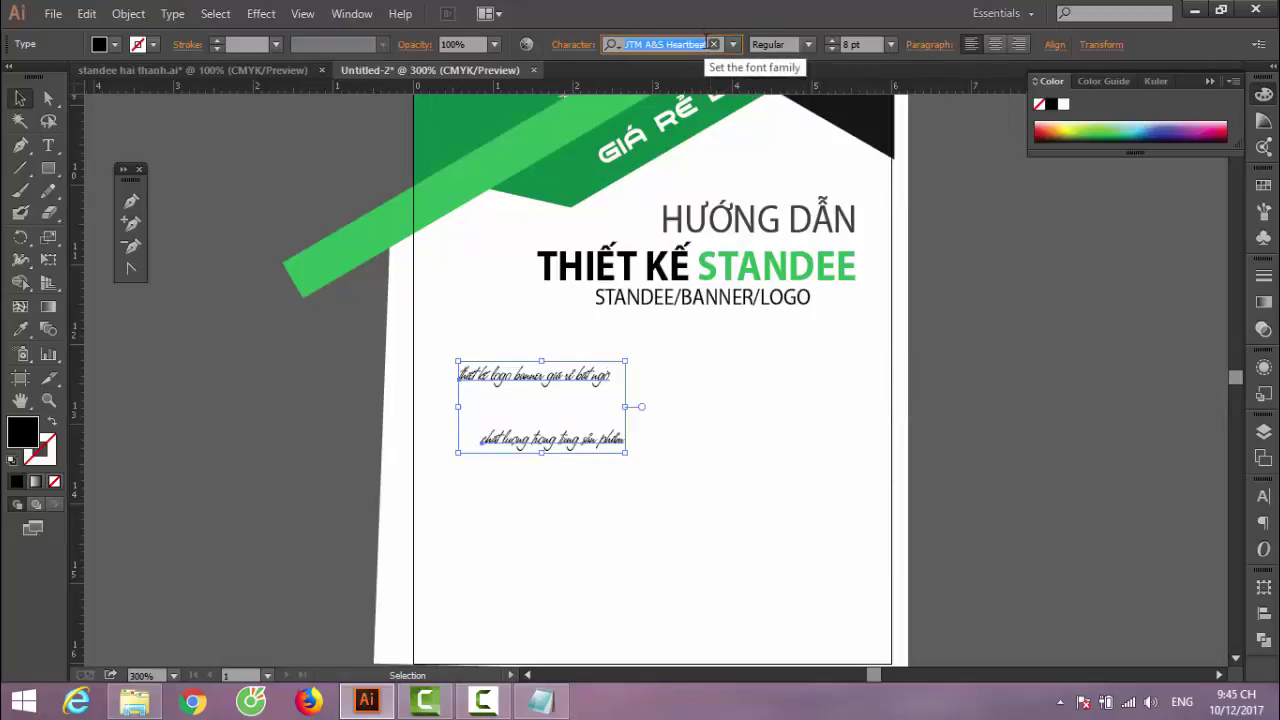
key("Down")
key("Down")
key("Down")
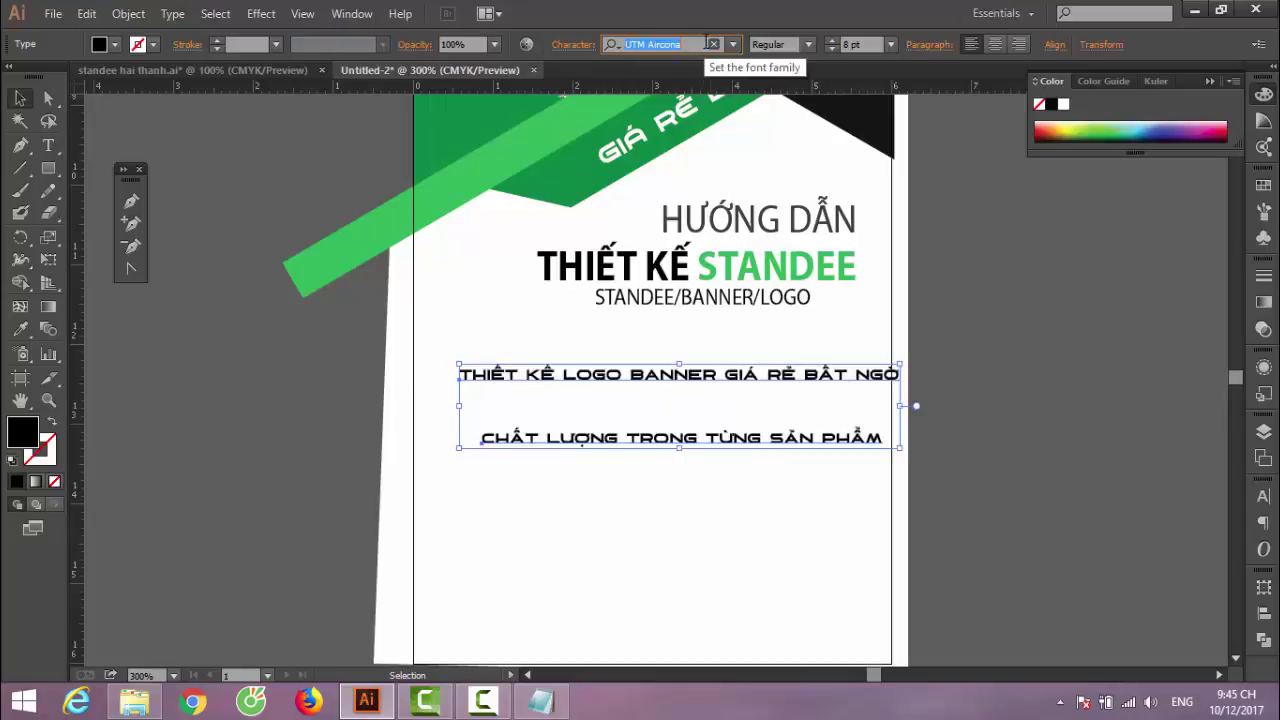
key("Down")
key("Down")
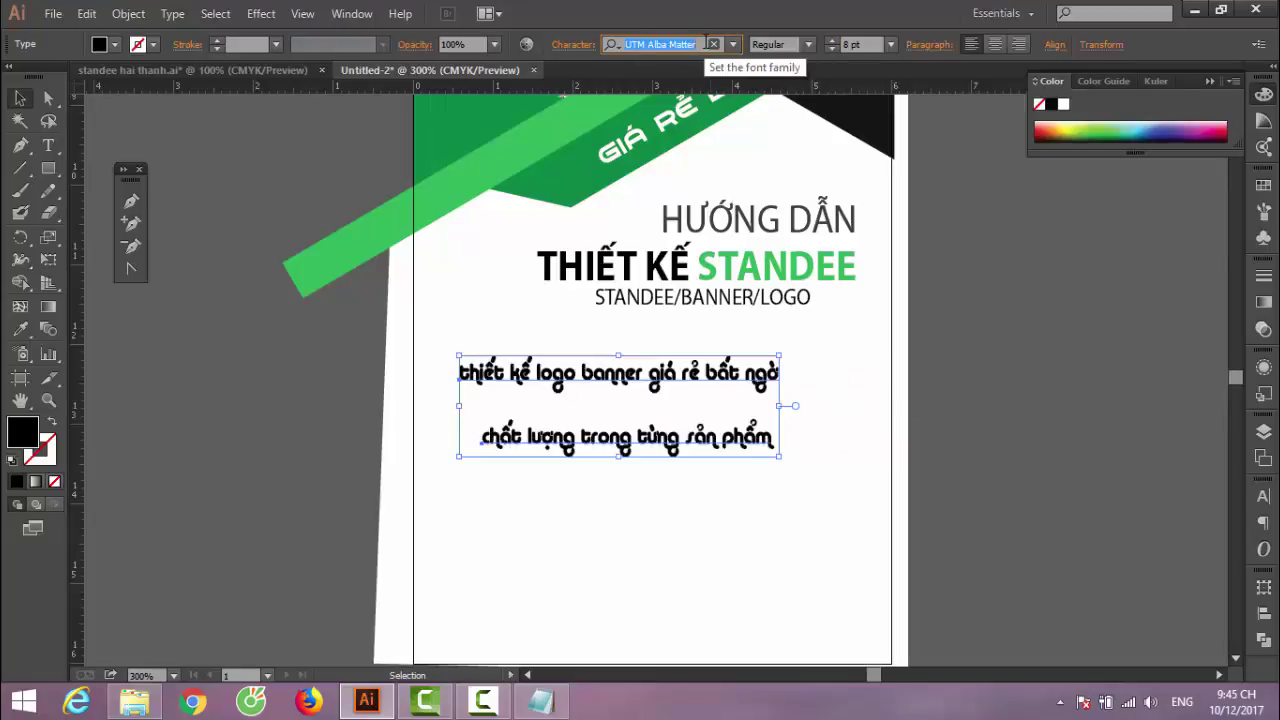
key("Down")
key("Down")
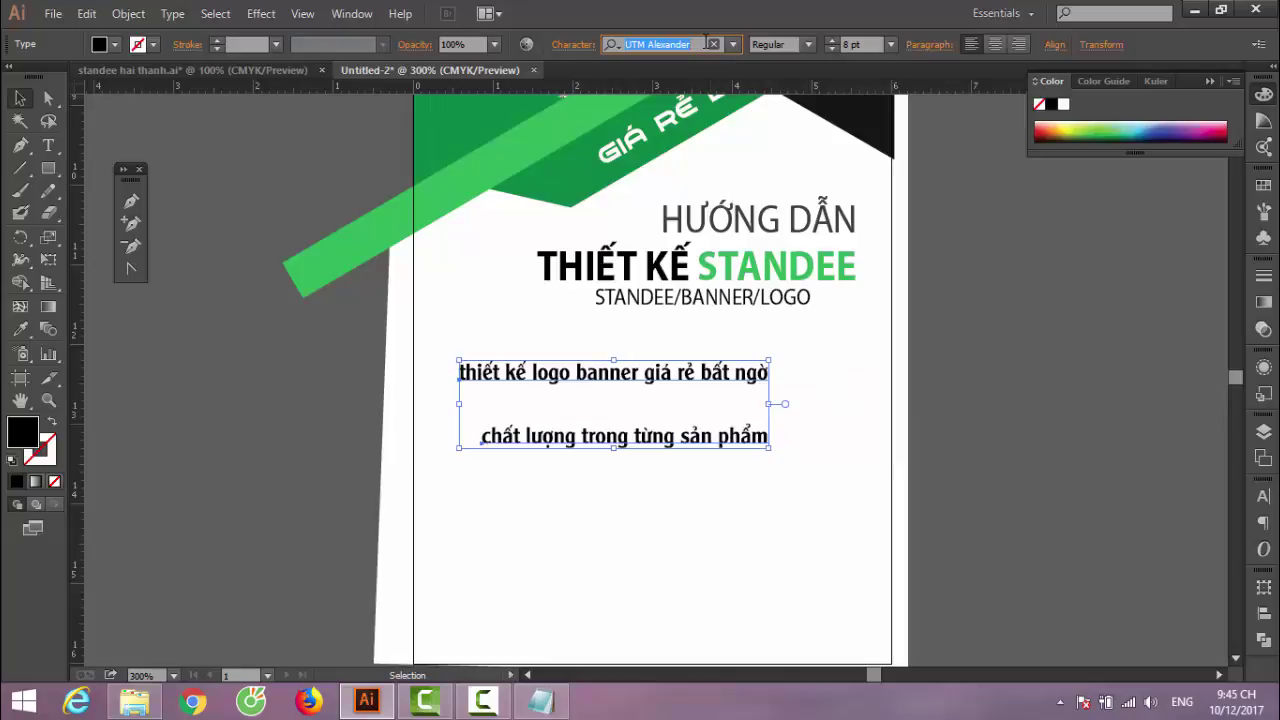
key("Down")
key("Down")
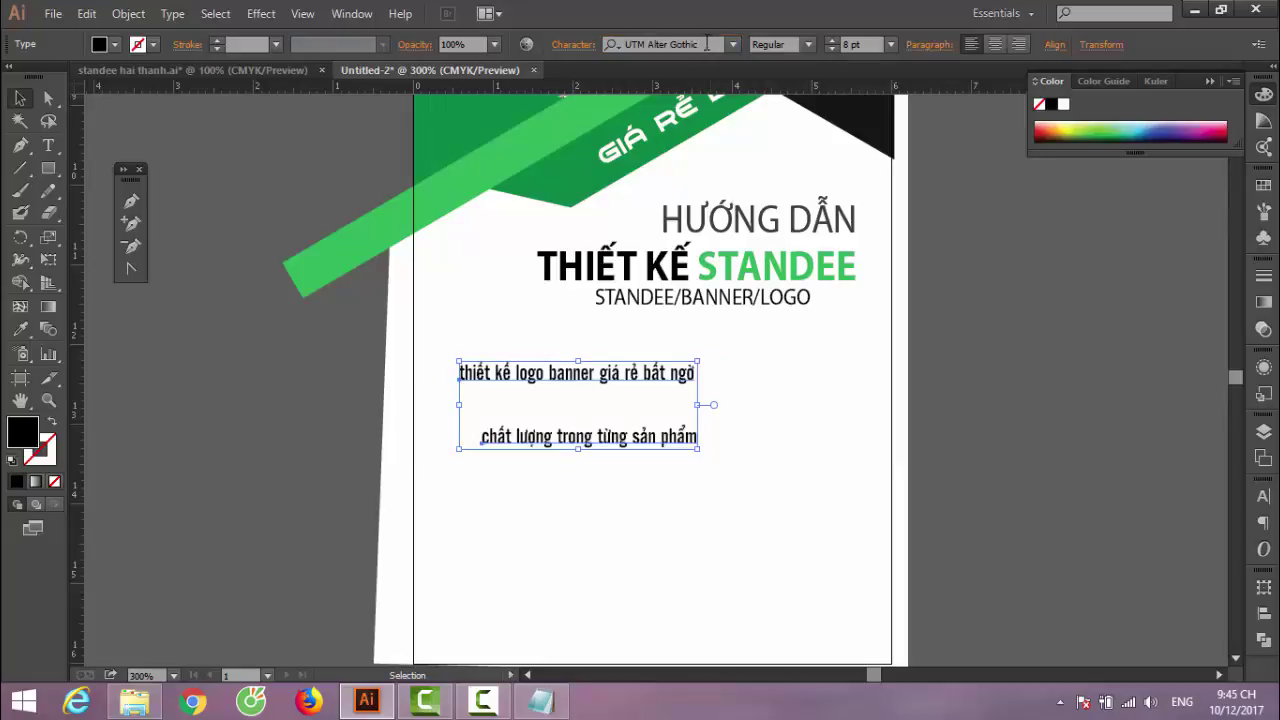
left_click(711, 548)
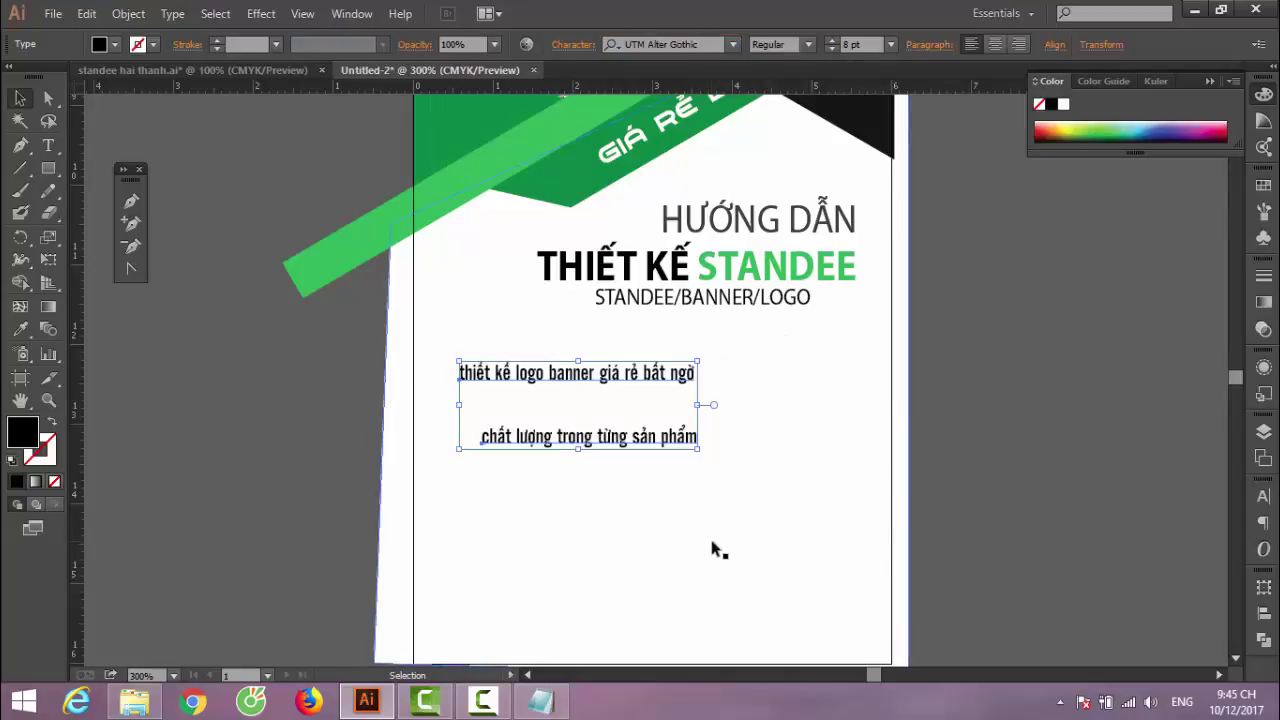
Stack the second tagline line under the first and right-align the two lines
left_click(614, 440)
left_click_drag(615, 453, 622, 400)
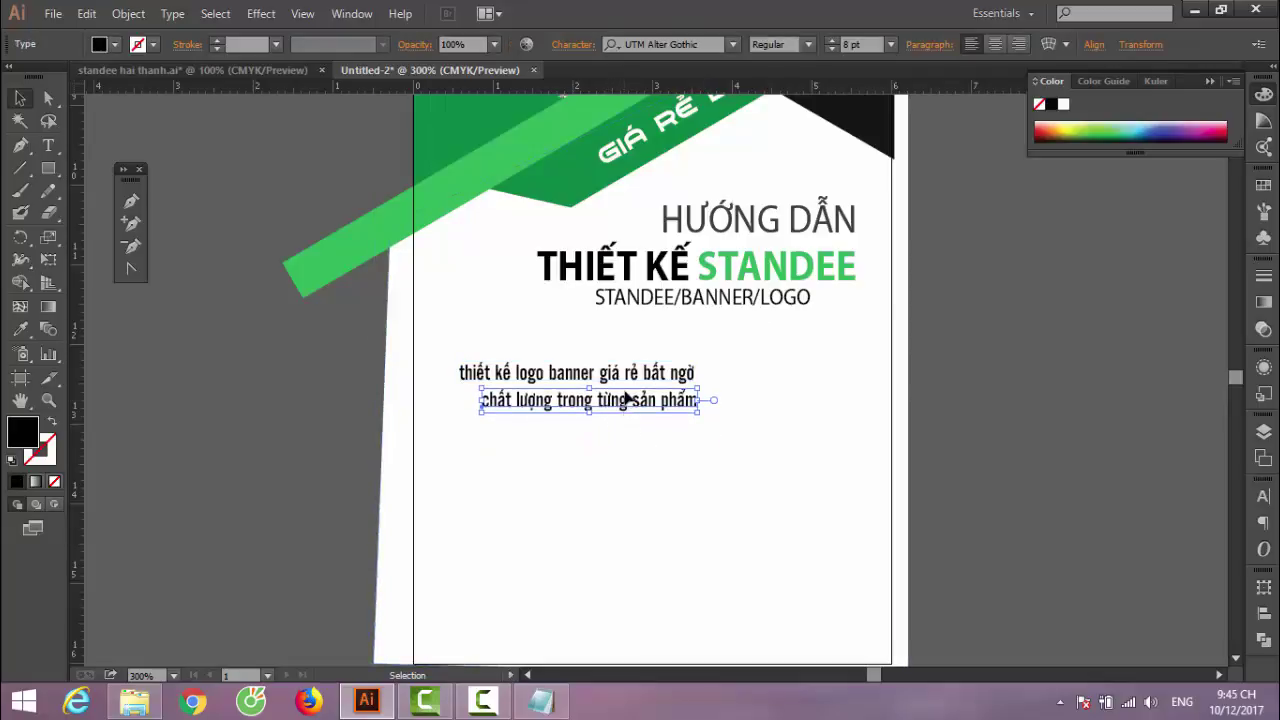
left_click(636, 378, "shift")
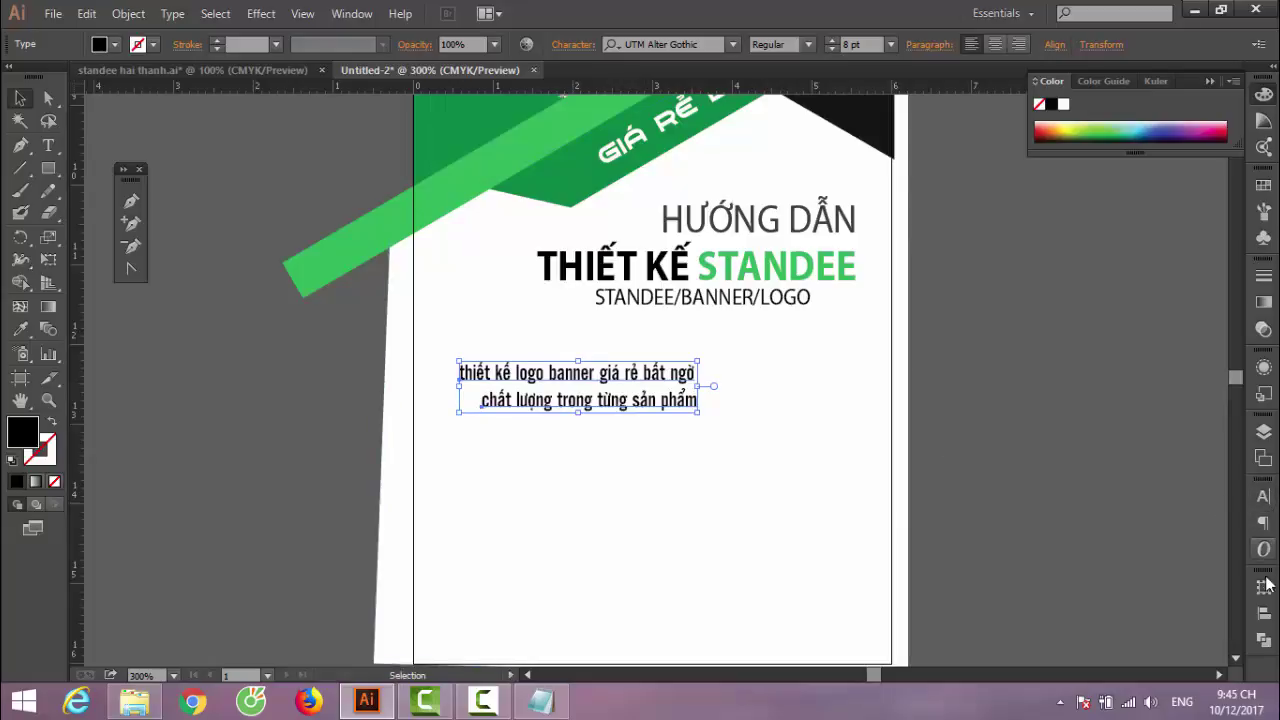
left_click(1265, 614)
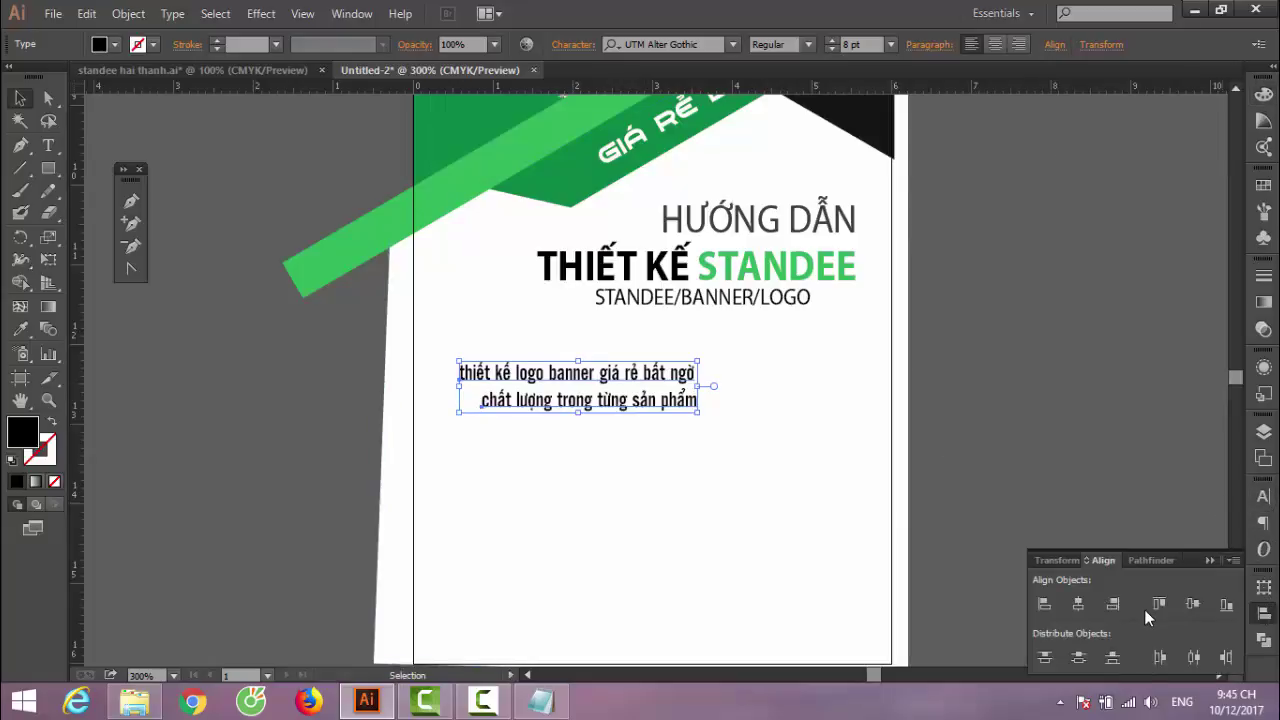
left_click(1116, 603)
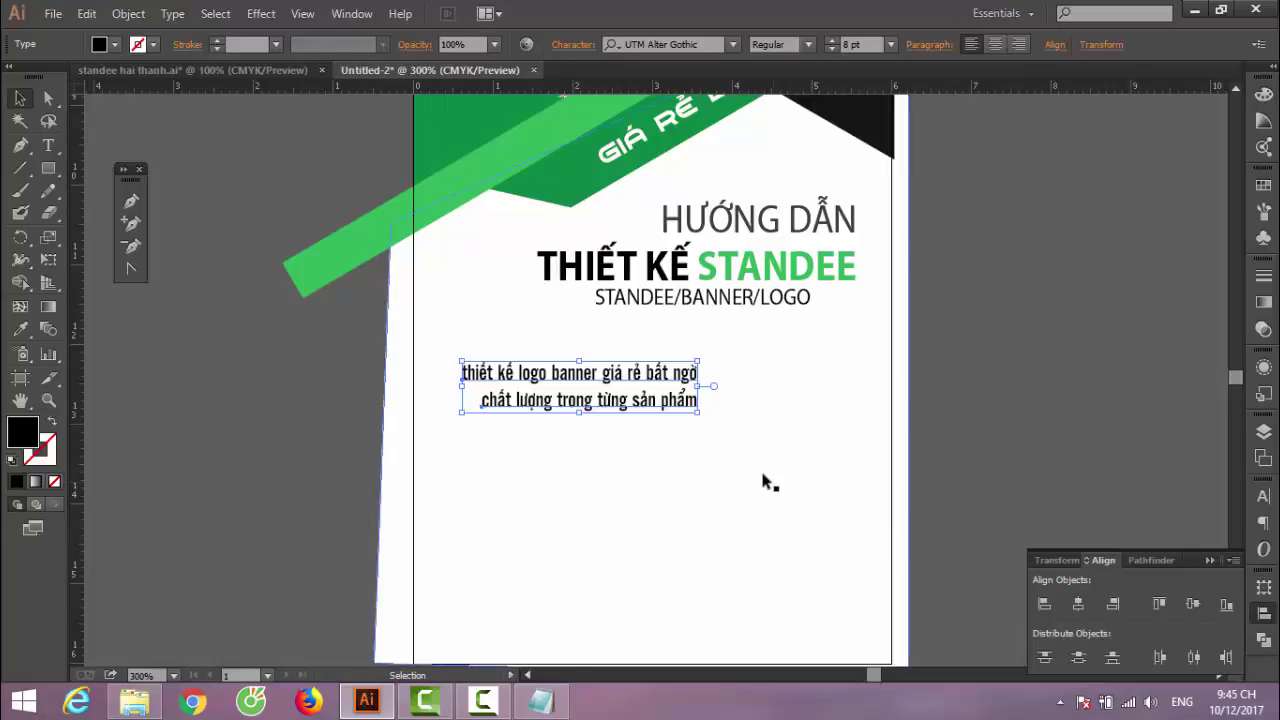
Shift the tagline block right beneath STANDEE/BANNER/LOGO, flush with the title
left_click_drag(690, 408, 783, 410)
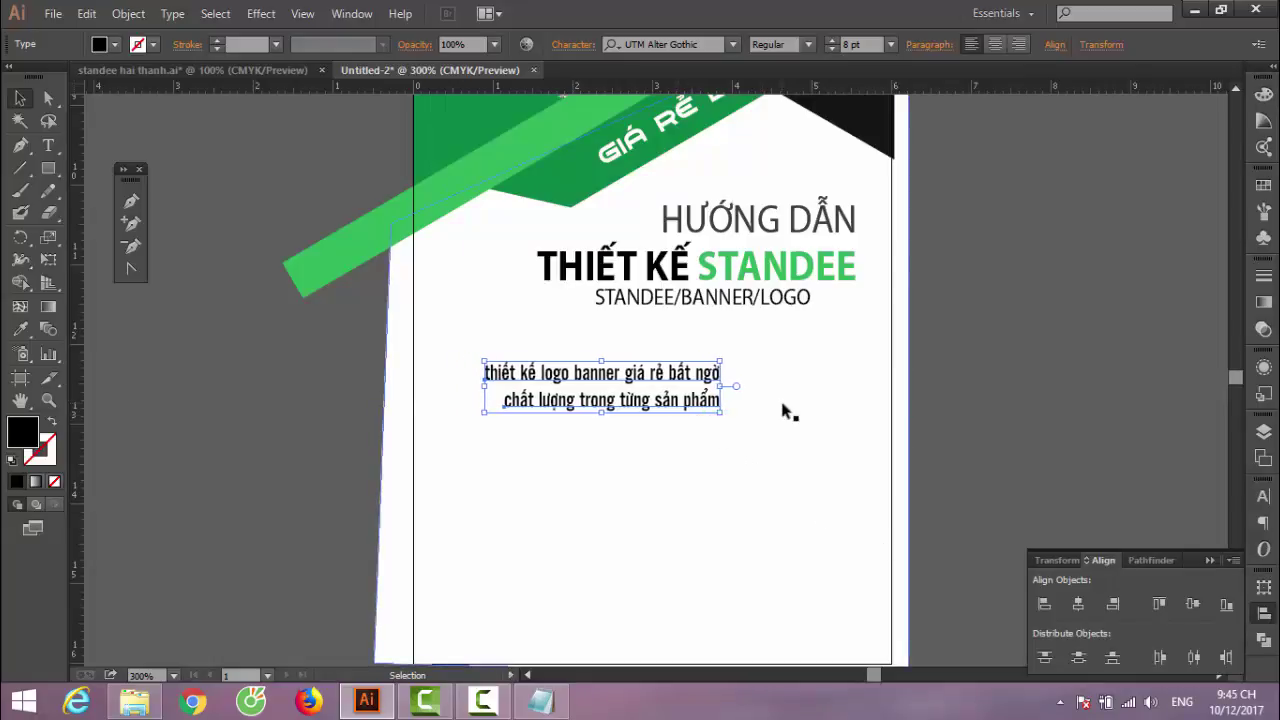
key("Right")
key("Right")
key("Right")
key("Right")
key("Right")
key("Right")
key("Right")
key("Right")
key("Right")
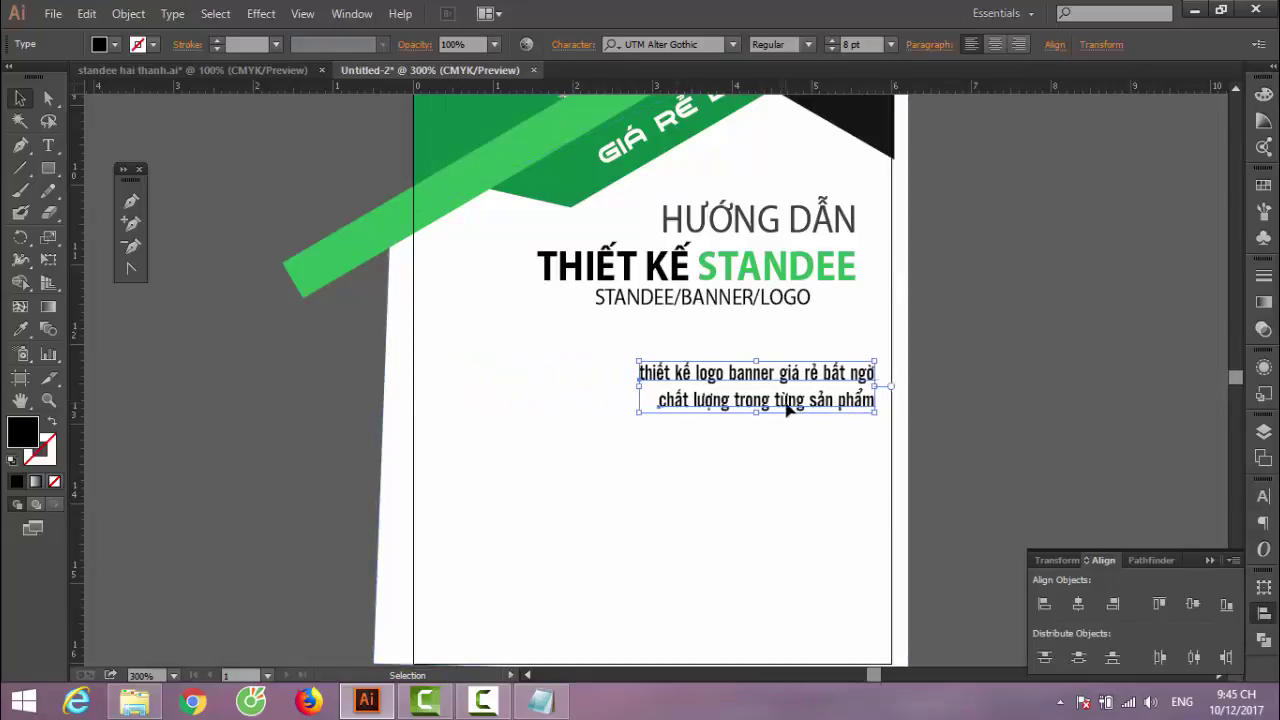
key("Right")
key("Right")
key("Right")
key("Left")
key("Left")
key("Left")
key("Left")
key("Left")
key("Left")
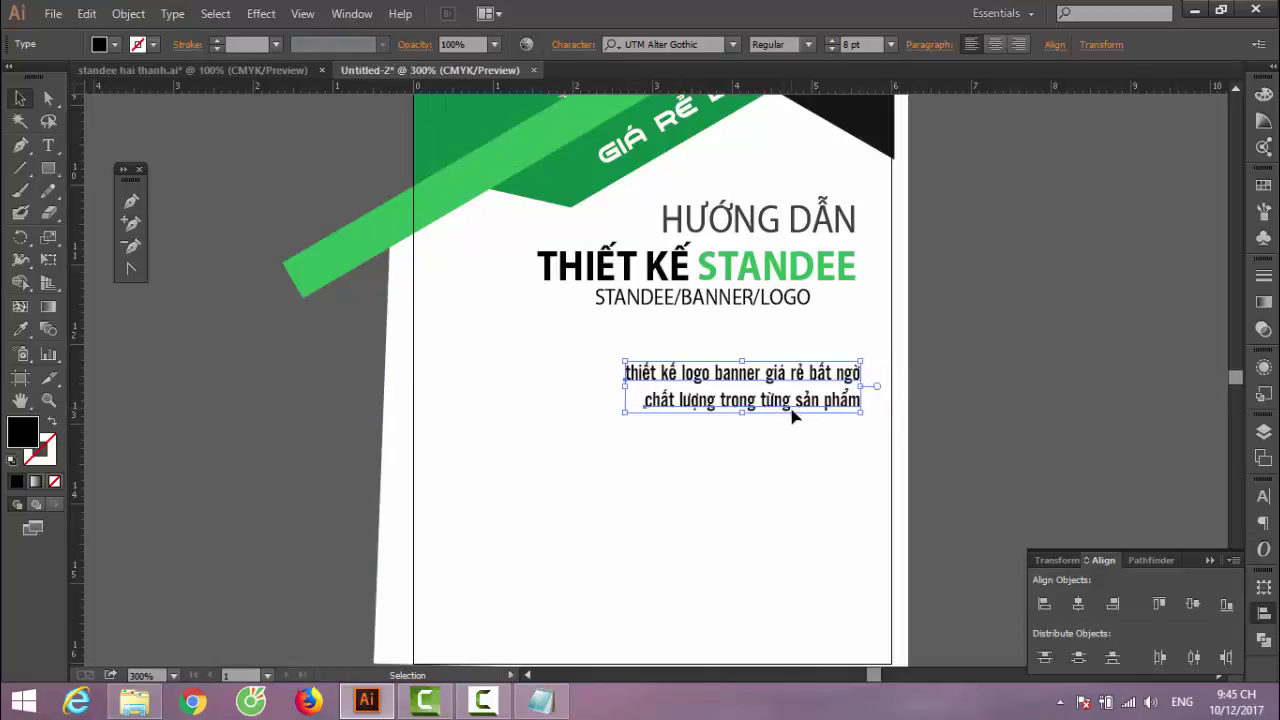
key("Left")
key("Left")
key("Up")
key("Up")
key("Up")
key("Up")
key("Up")
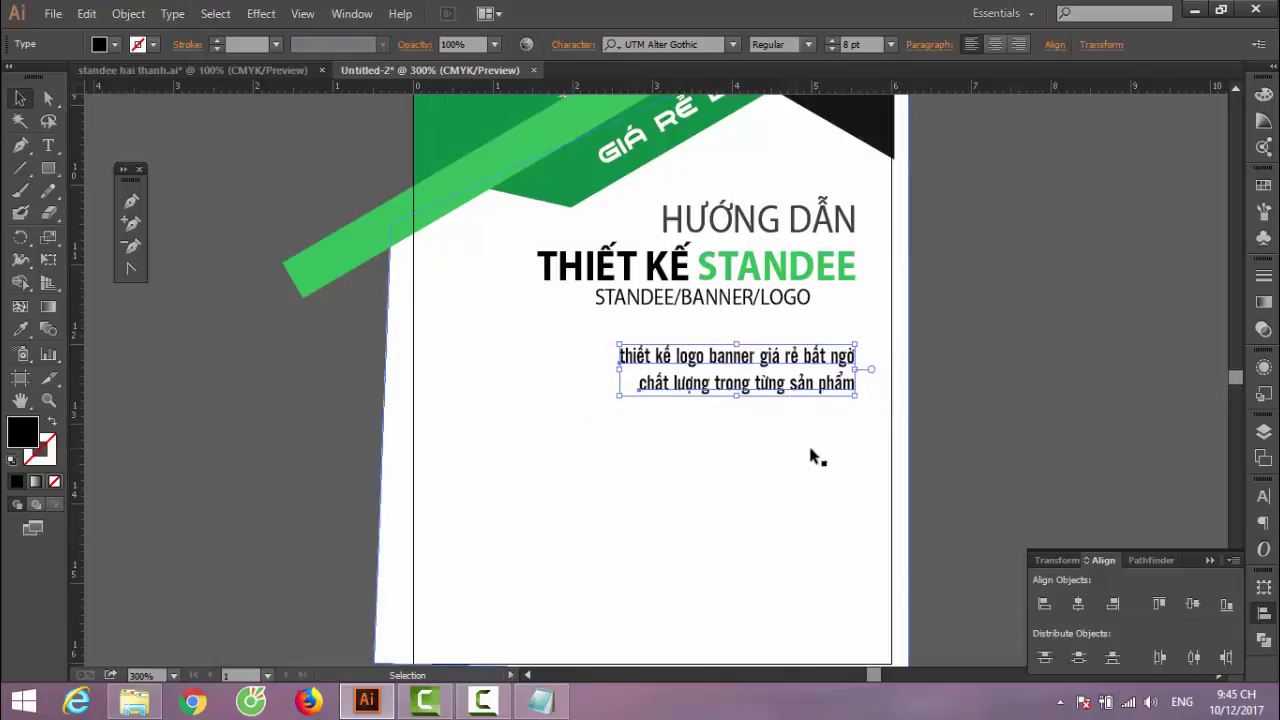
left_click(773, 392)
key("Up")
key("Up")
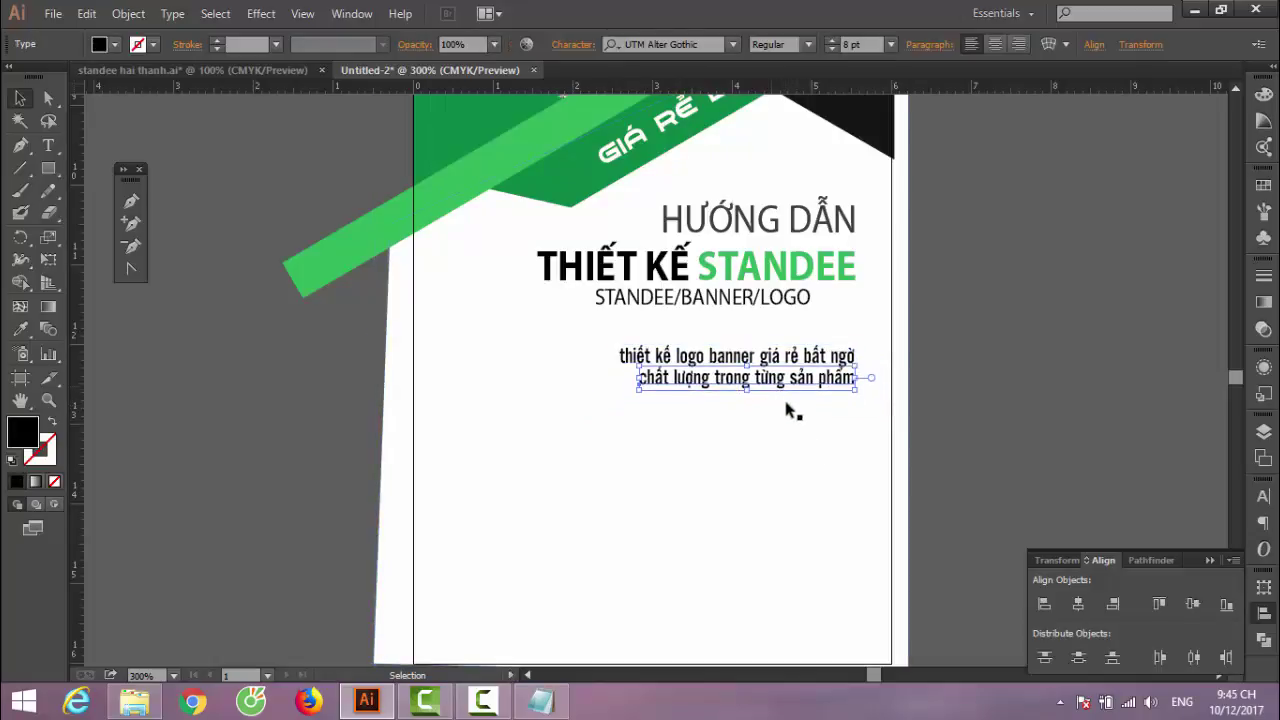
key("Down")
left_click(765, 597)
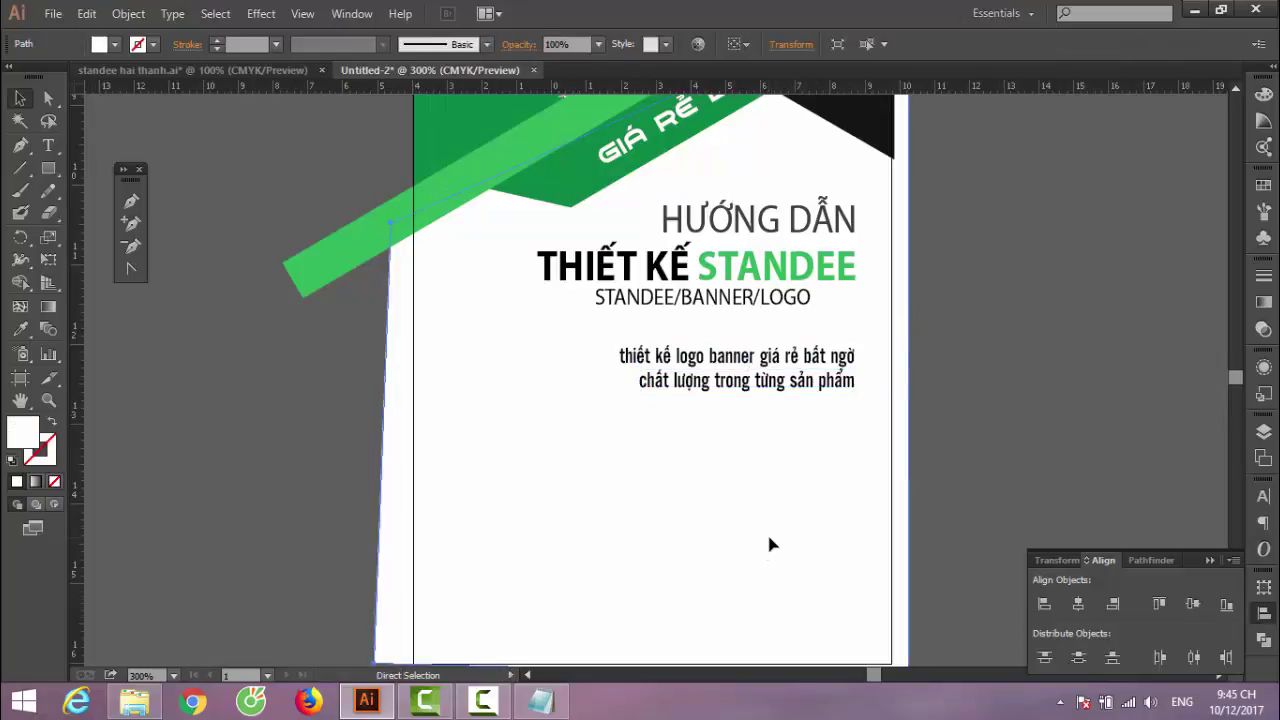
Zoom in on the heading area and group the two tagline lines
key("ctrl+0")
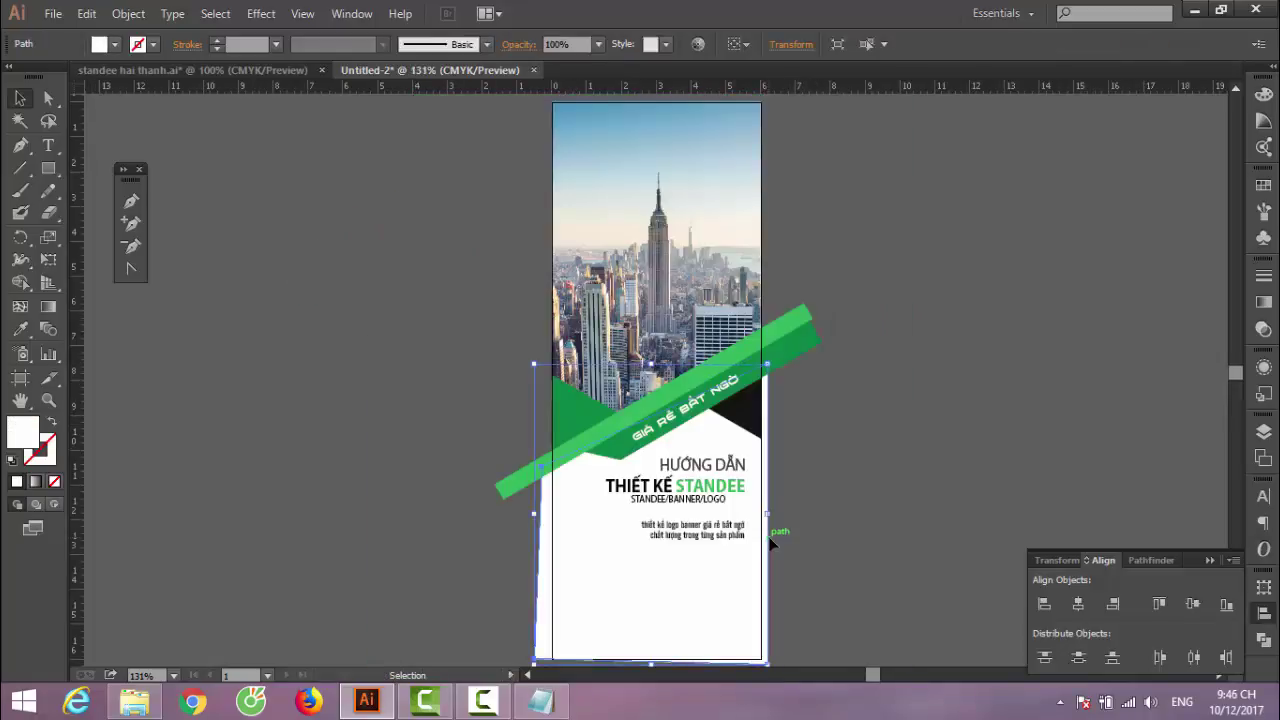
key("ctrl+plus")
key("ctrl+plus")
key("ctrl+plus")
key("ctrl+plus")
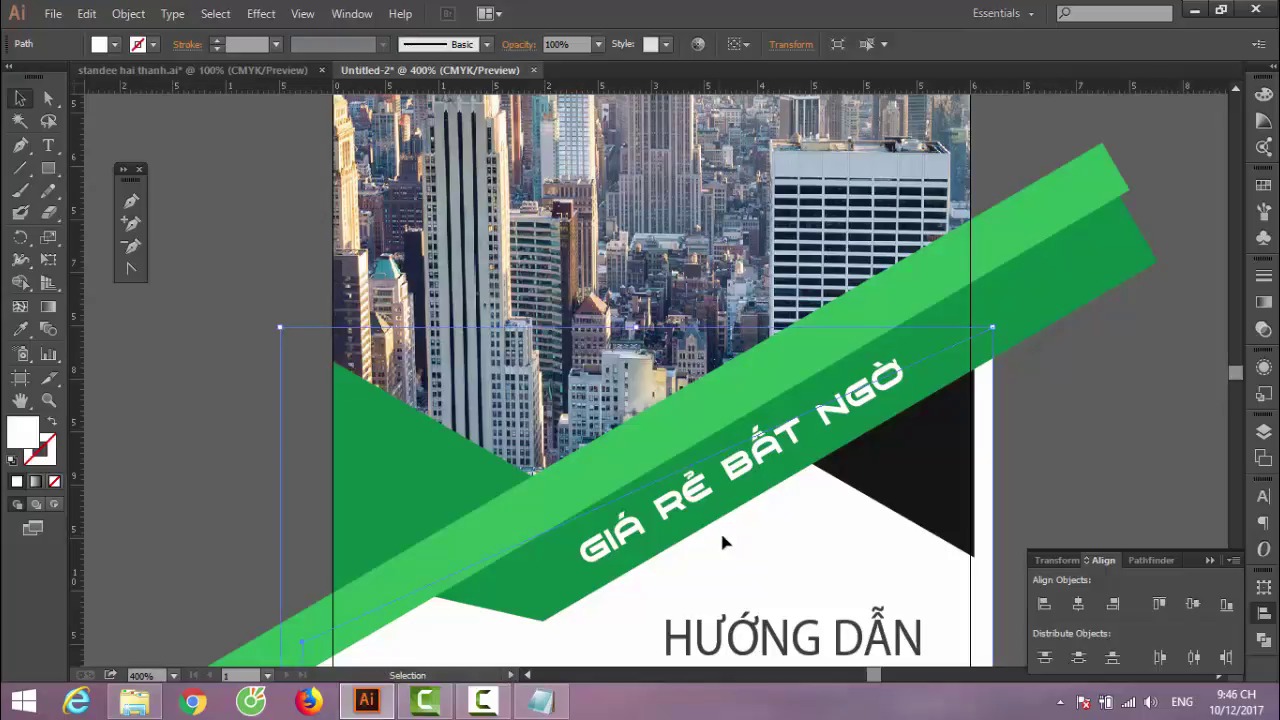
scroll(722, 537, "down", 3)
scroll(766, 420, "down", 5)
scroll(766, 450, "down", 2)
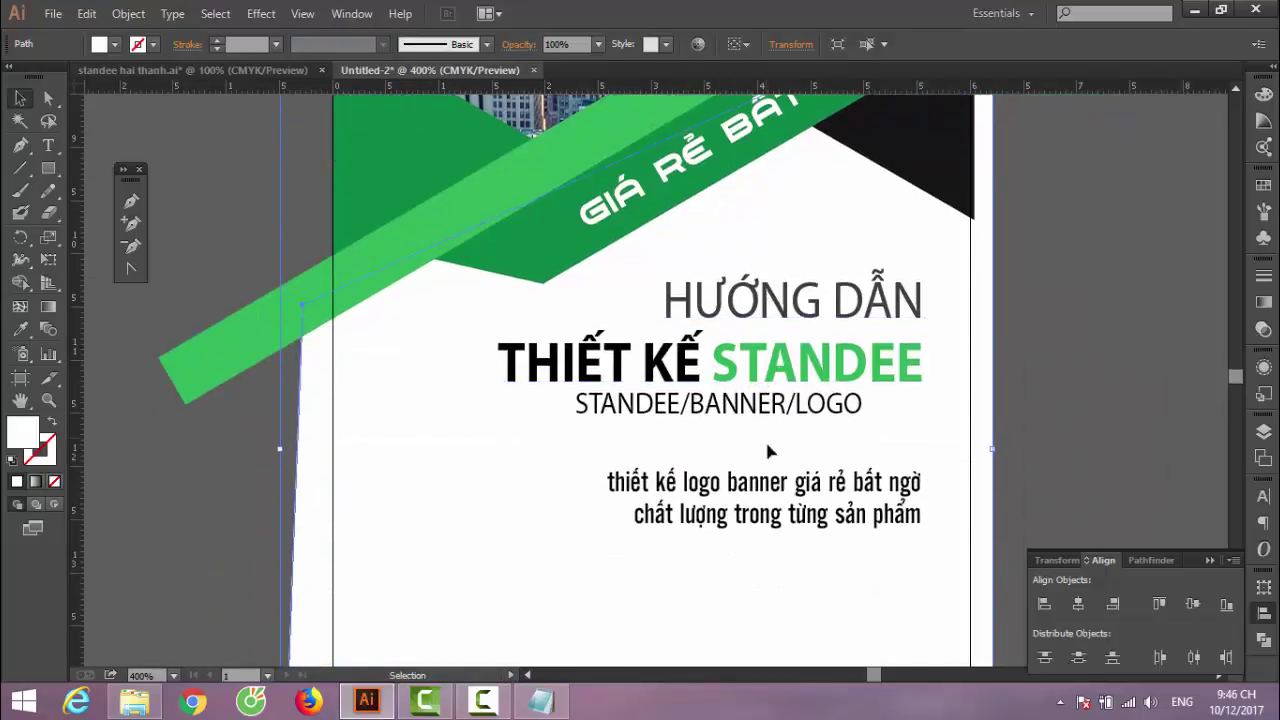
left_click(770, 527)
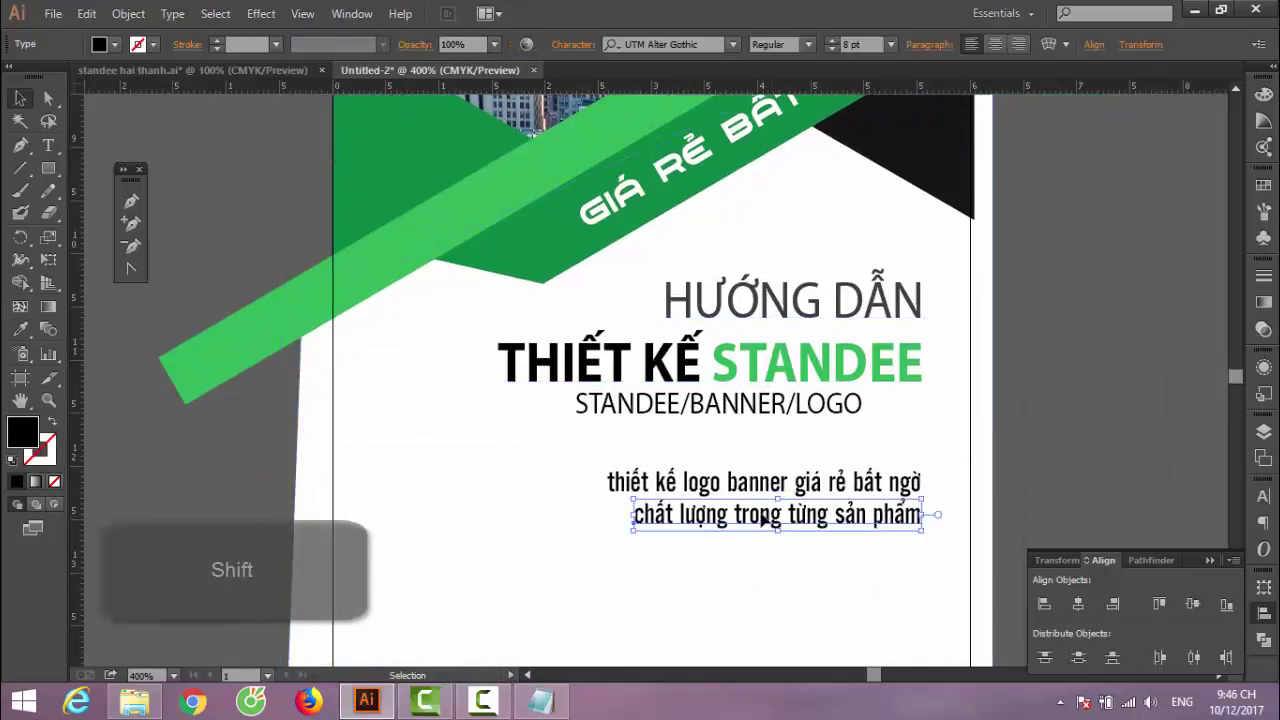
left_click(738, 488, "shift")
key("ctrl+g")
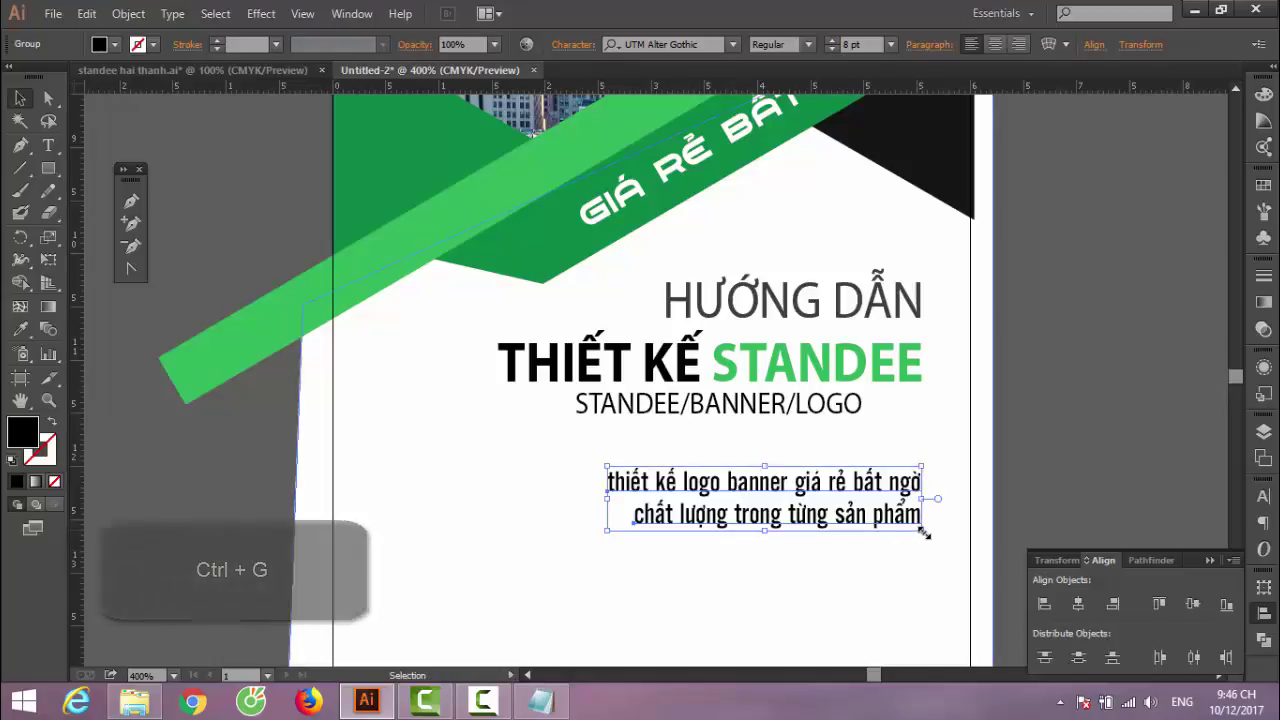
Enlarge the tagline group slightly to 8.24 pt and nudge it closer beneath STANDEE/BANNER/LOGO
left_click_drag(922, 533, 927, 535)
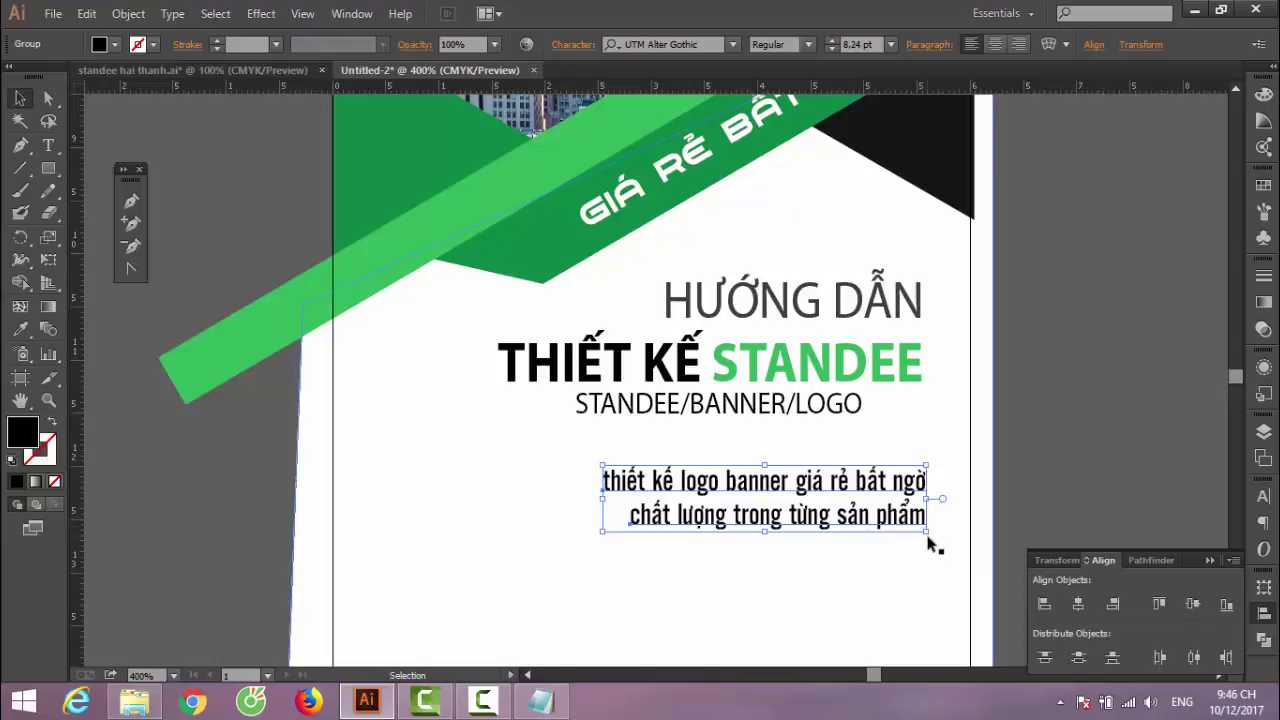
key("Up")
key("Right")
key("Right")
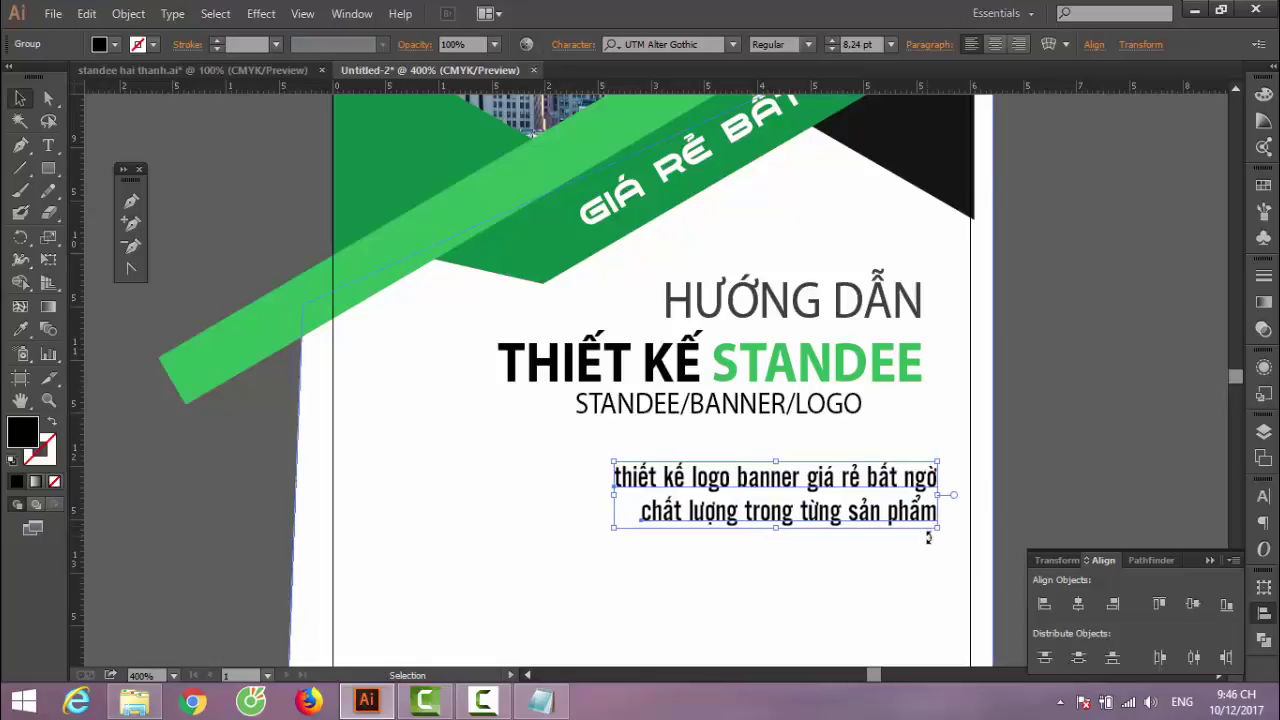
key("Up")
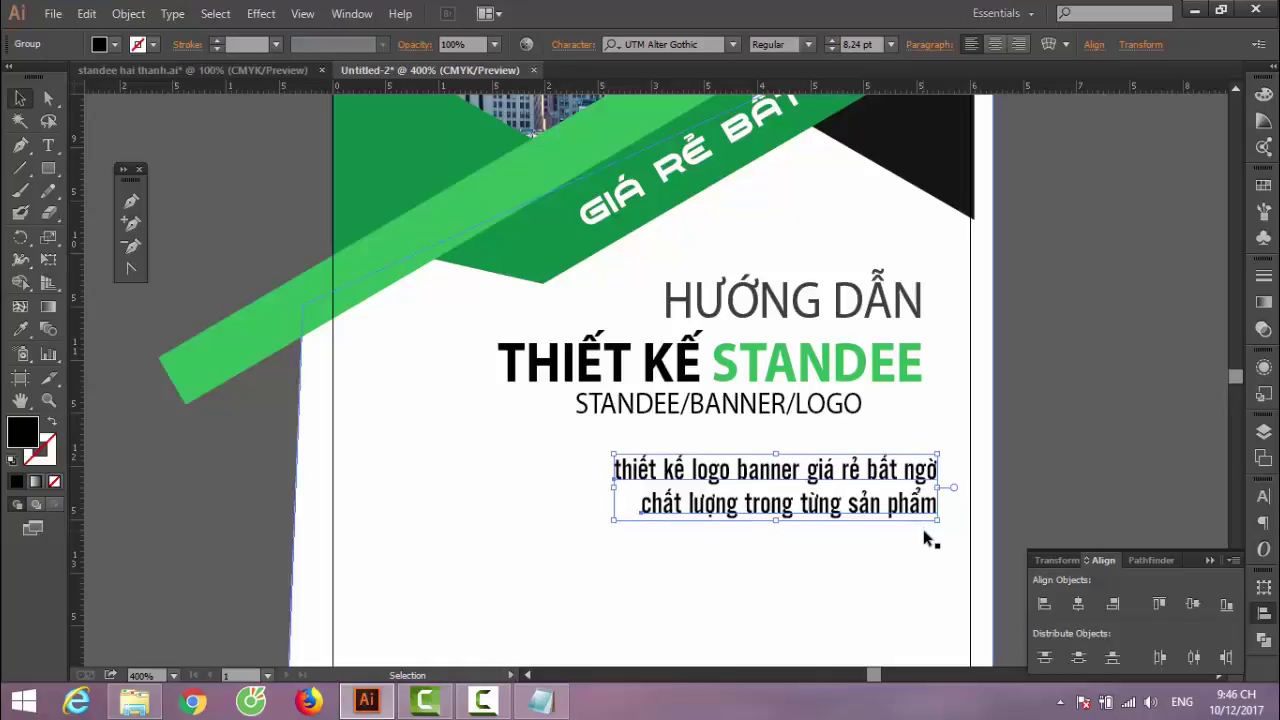
Raise the tagline and right-align it with the HƯỚNG DẪN and THIẾT KẾ STANDEE headings
key("ctrl+0")
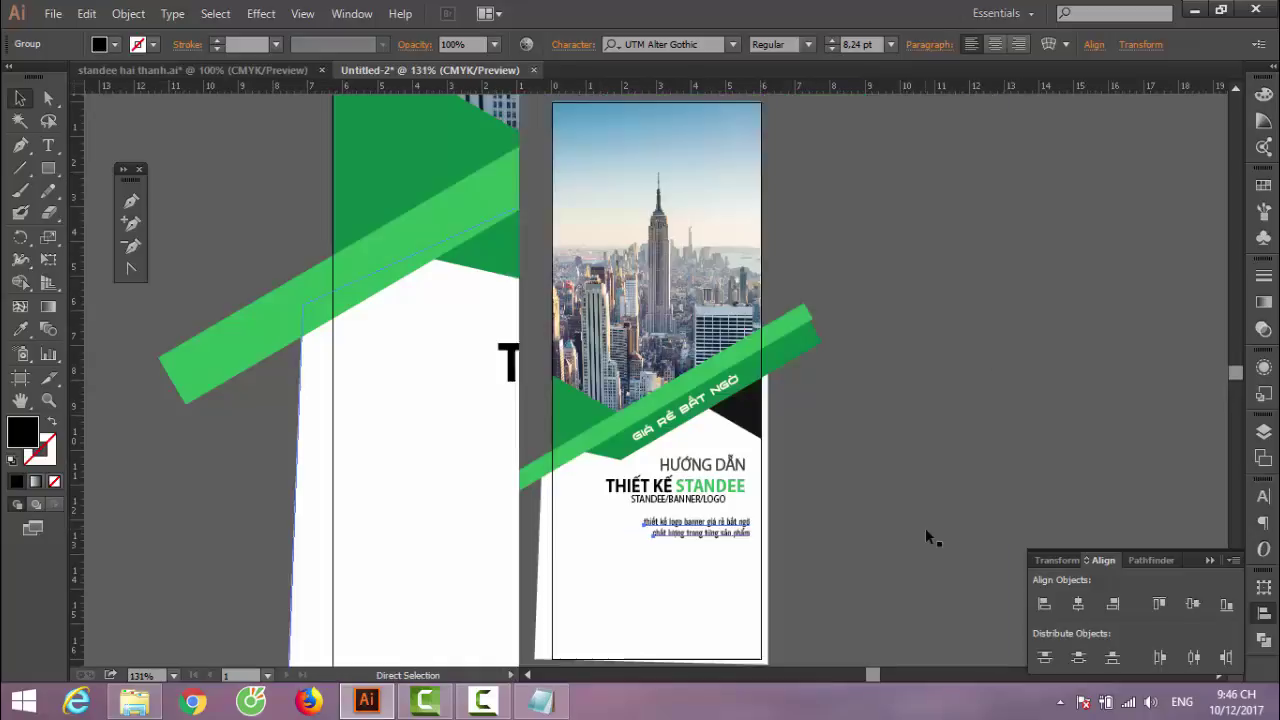
left_click(881, 504)
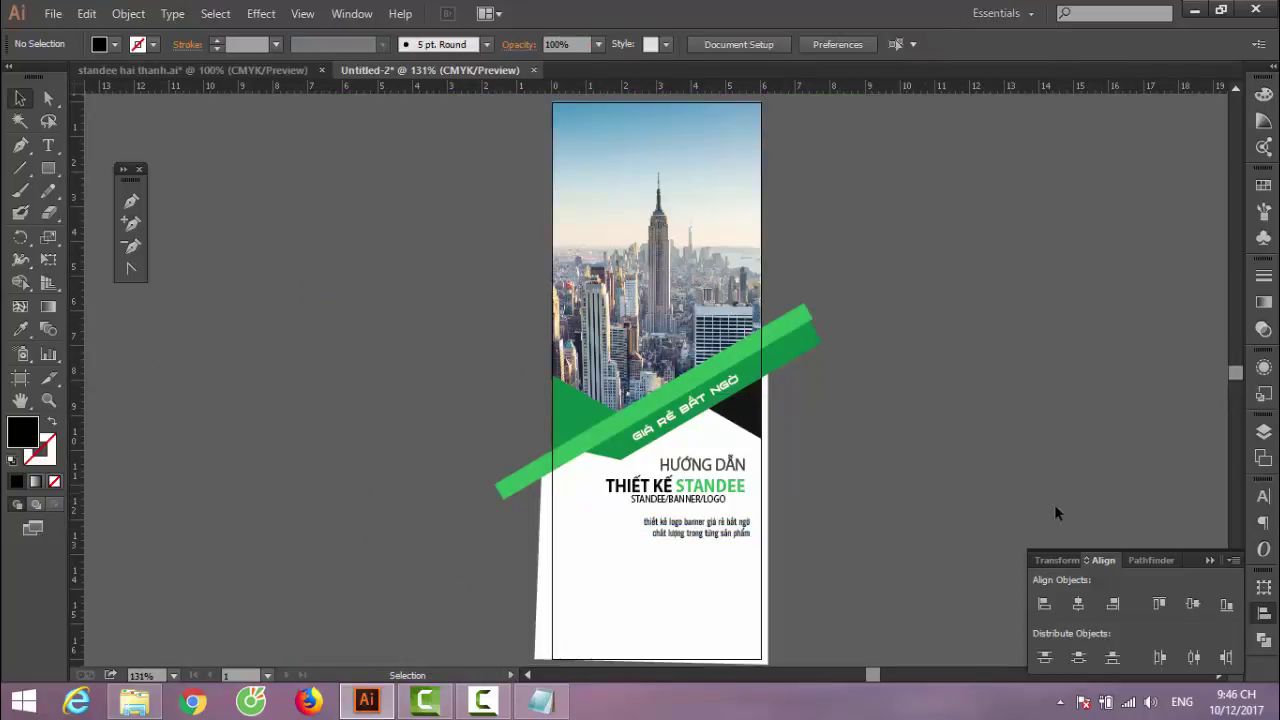
left_click(1207, 560)
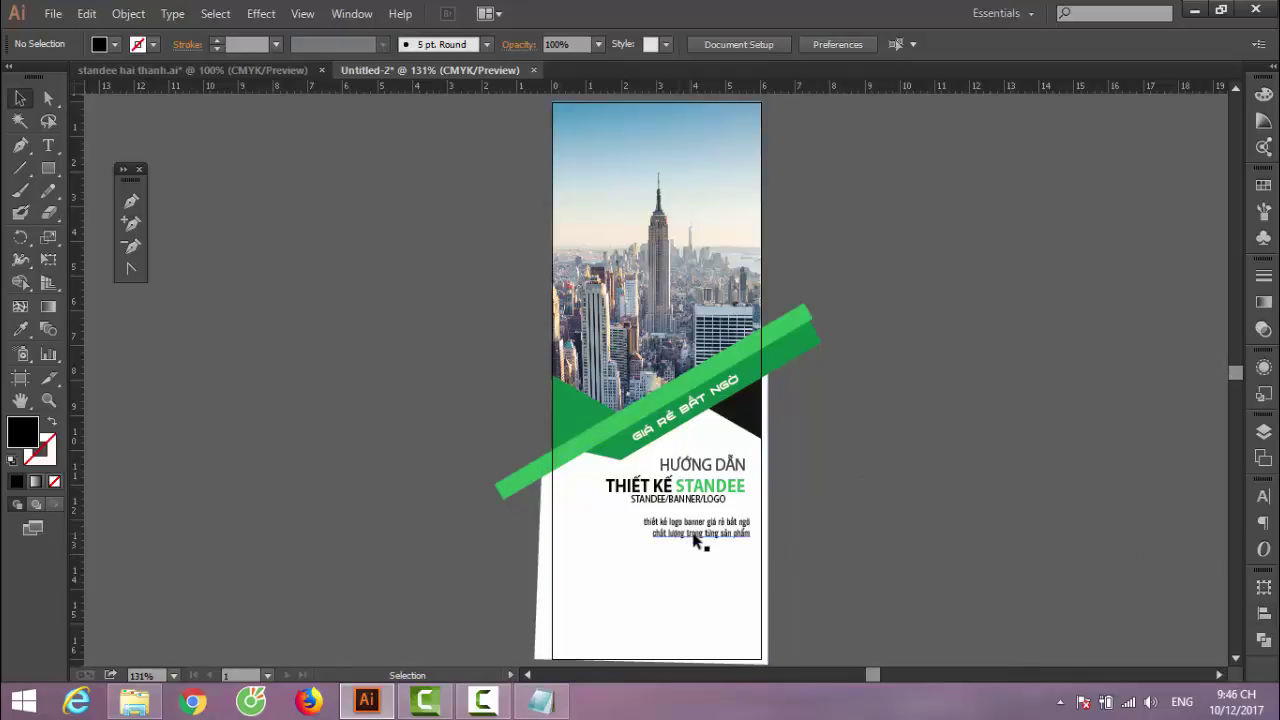
left_click(696, 539)
left_click_drag(696, 539, 696, 534)
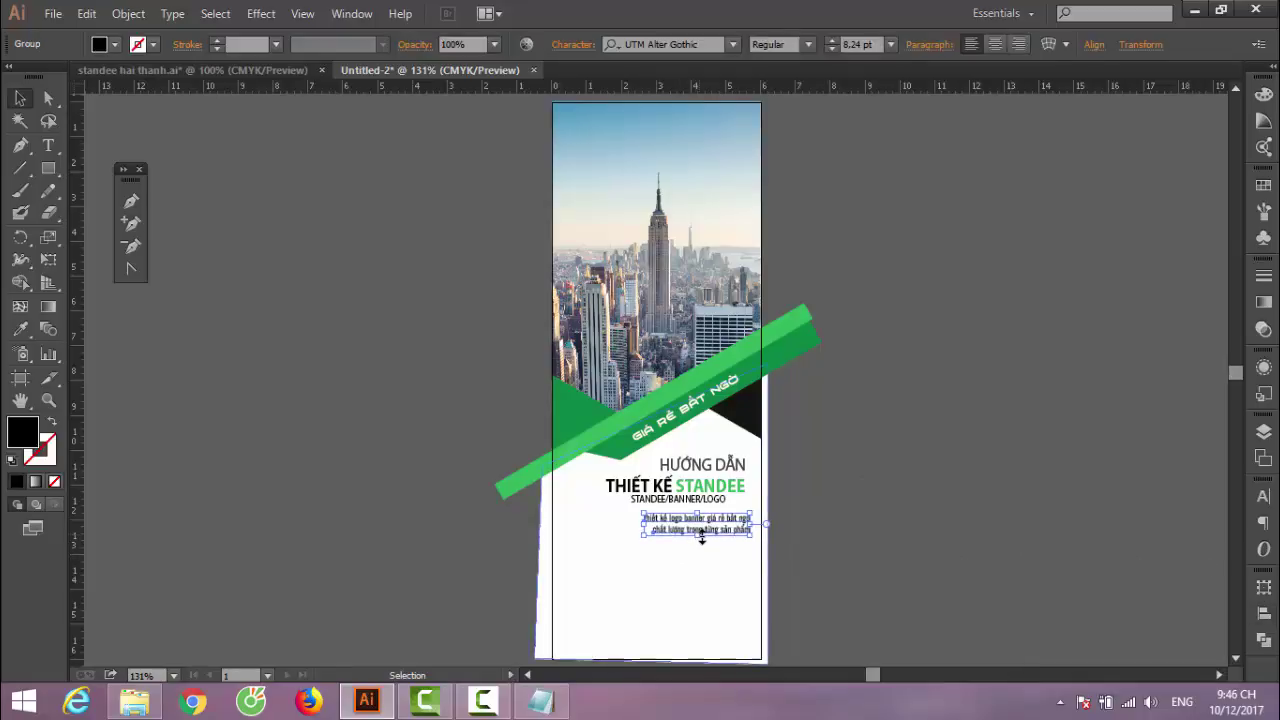
left_click(741, 490, "shift")
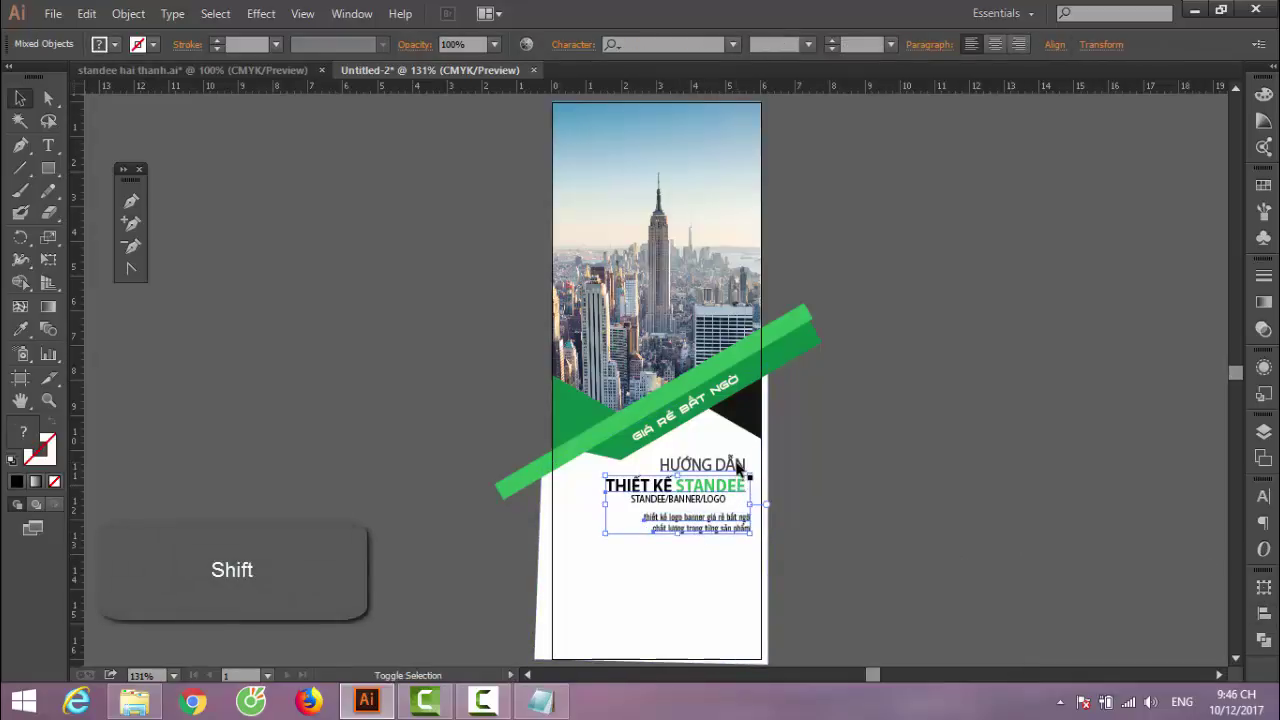
left_click(738, 466, "shift")
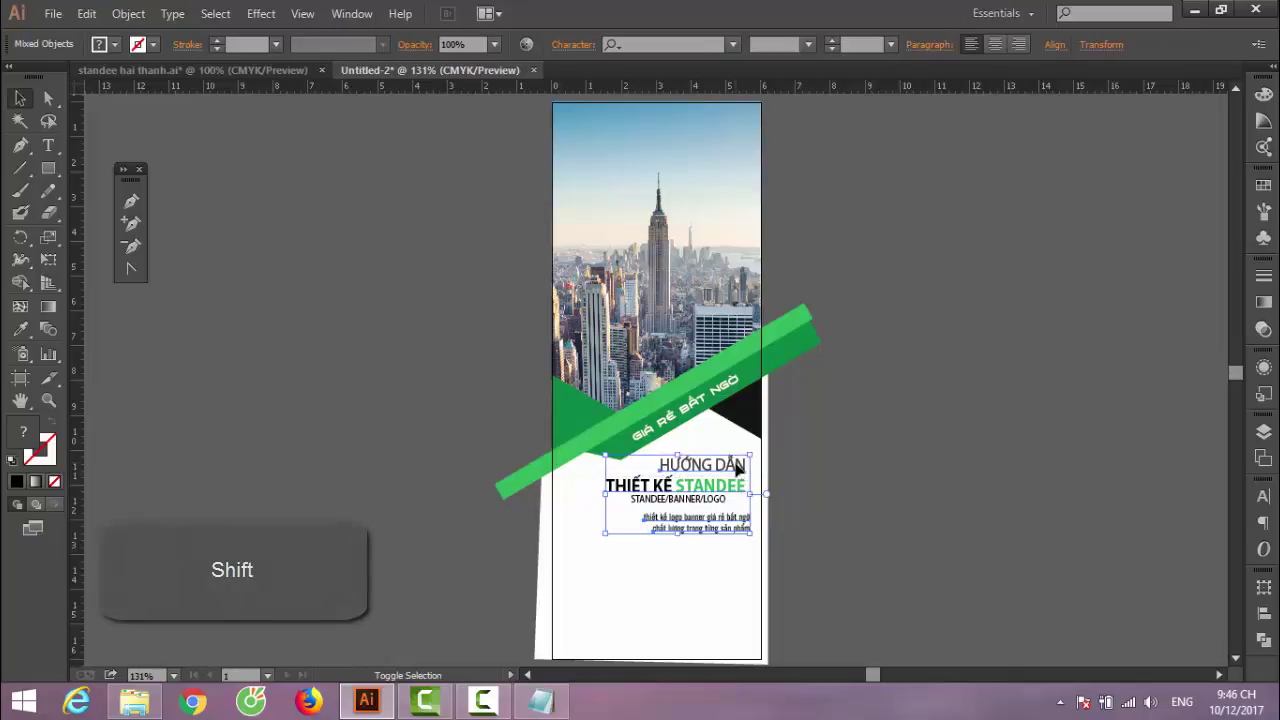
left_click(1265, 614)
left_click(1113, 604)
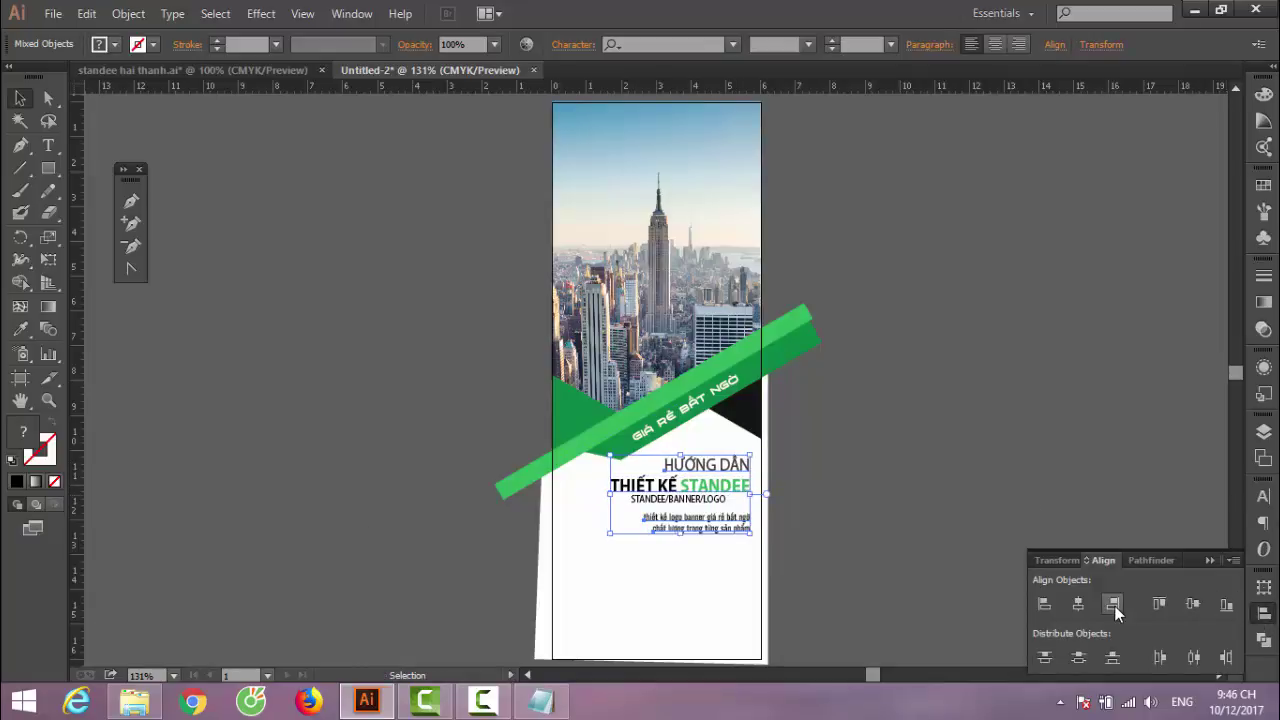
key("Left")
key("Left")
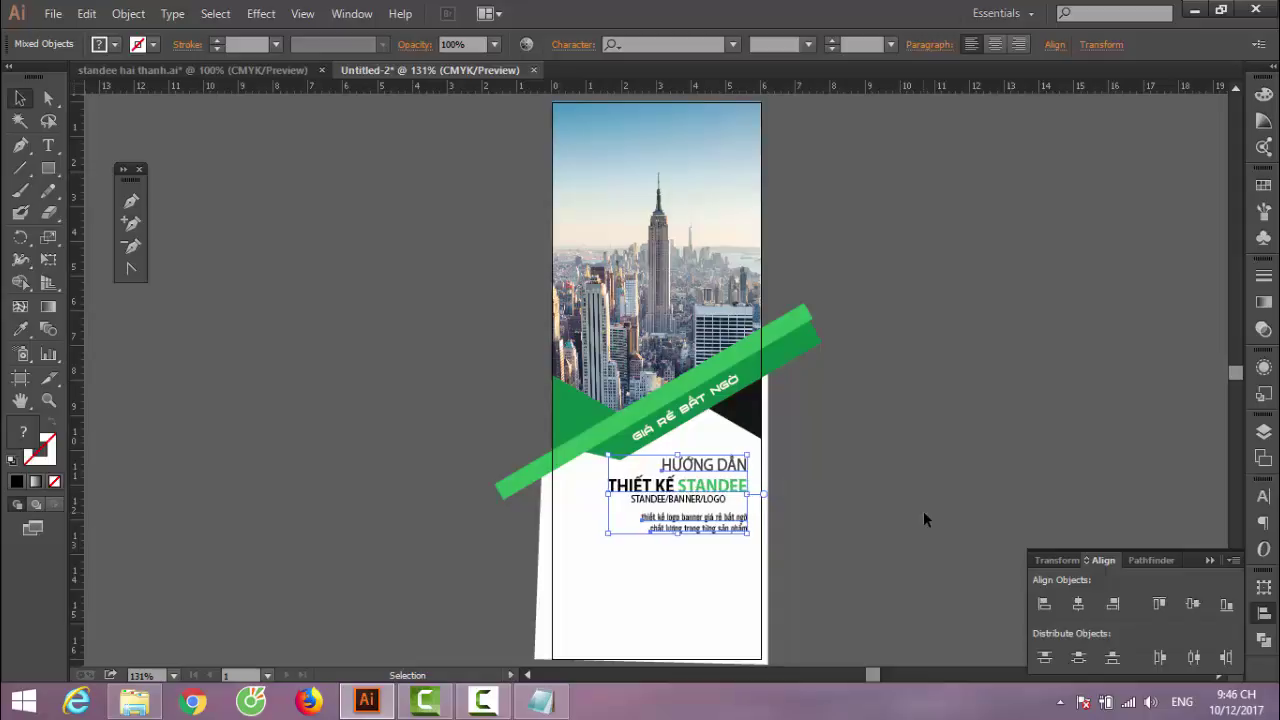
key("Left")
left_click(843, 497)
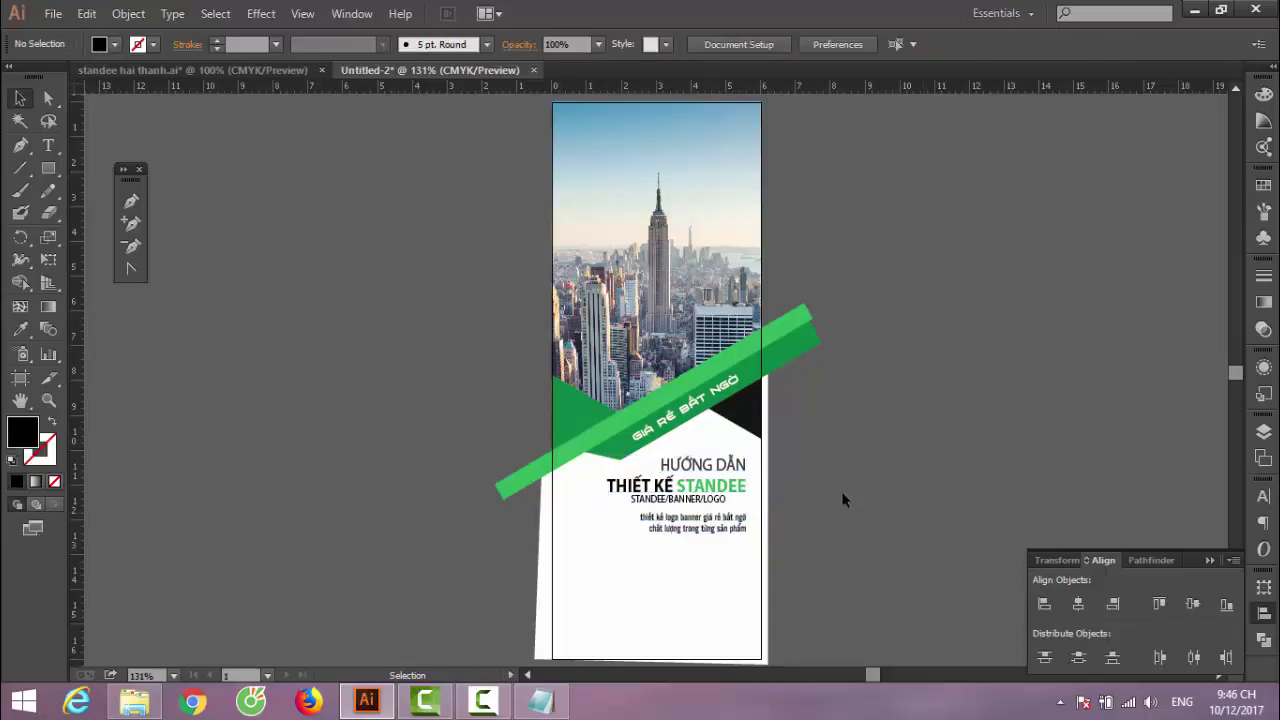
Fine-tune the STANDEE/BANNER/LOGO line's horizontal position to match the aligned block
left_click(712, 502)
key("Right")
key("Right")
key("Right")
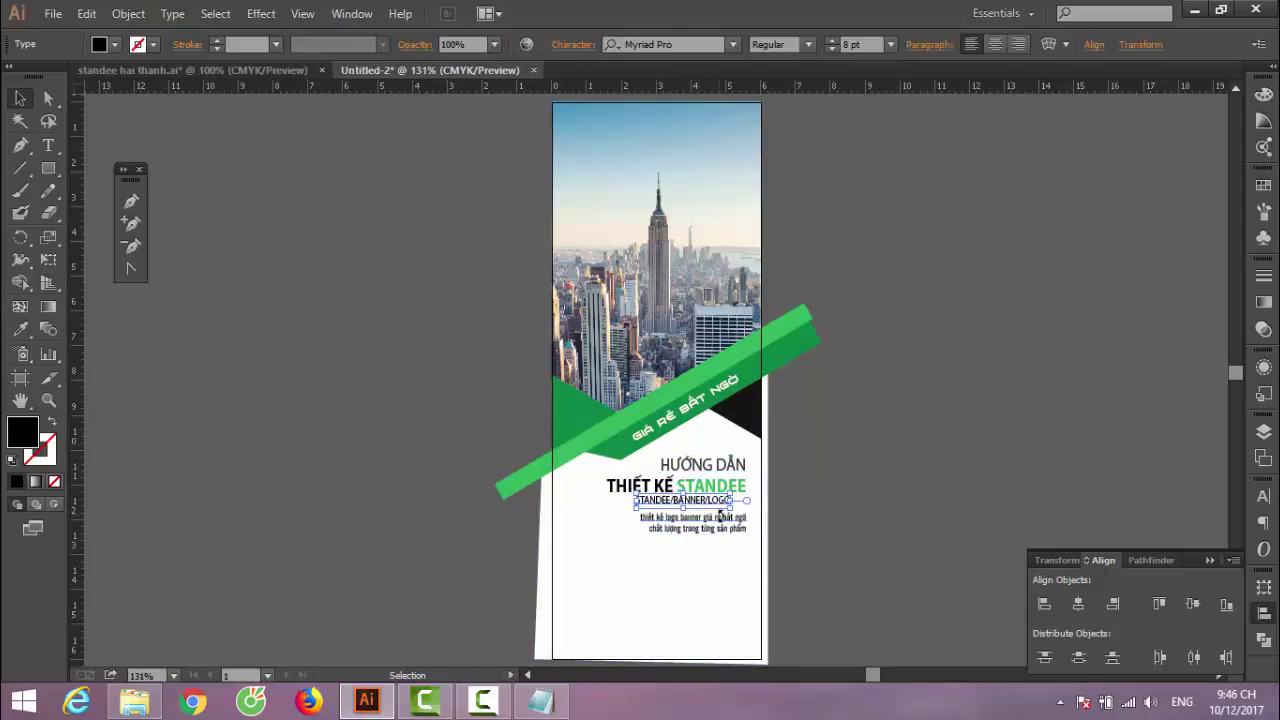
key("Right")
key("Right")
key("Left")
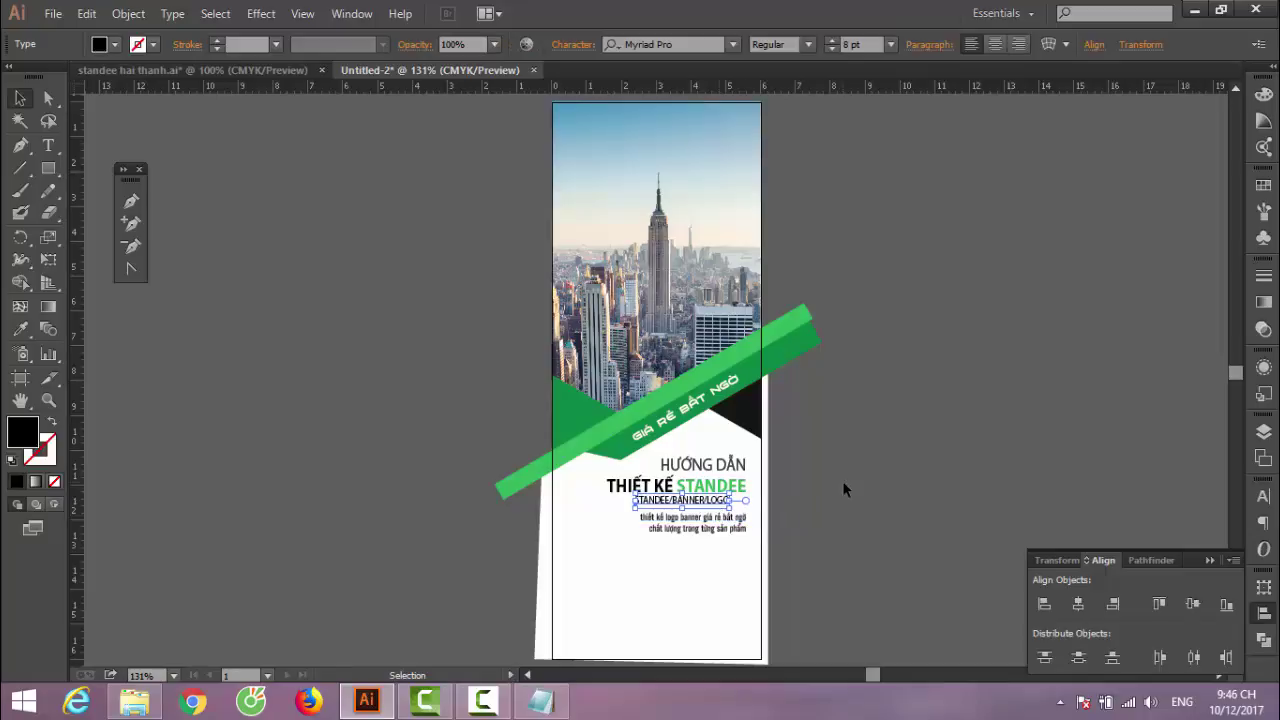
left_click(853, 482)
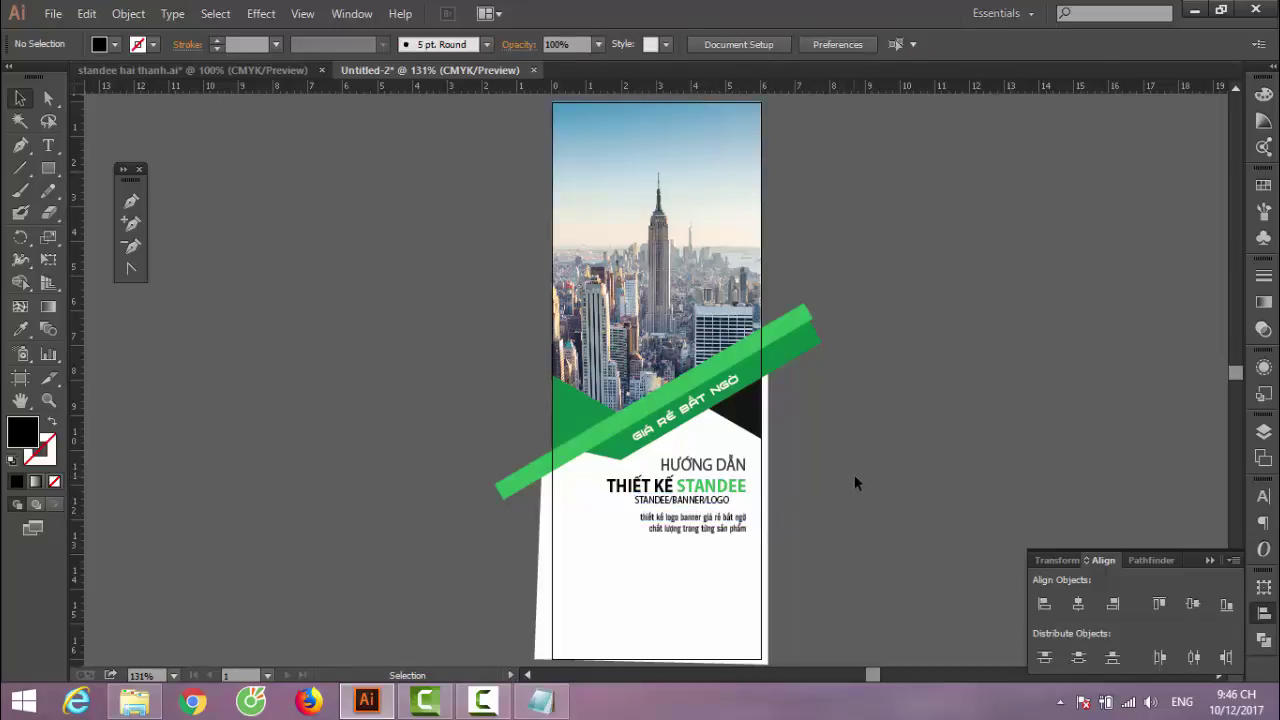
scroll(855, 477, "down", 1)
scroll(854, 470, "down", 1)
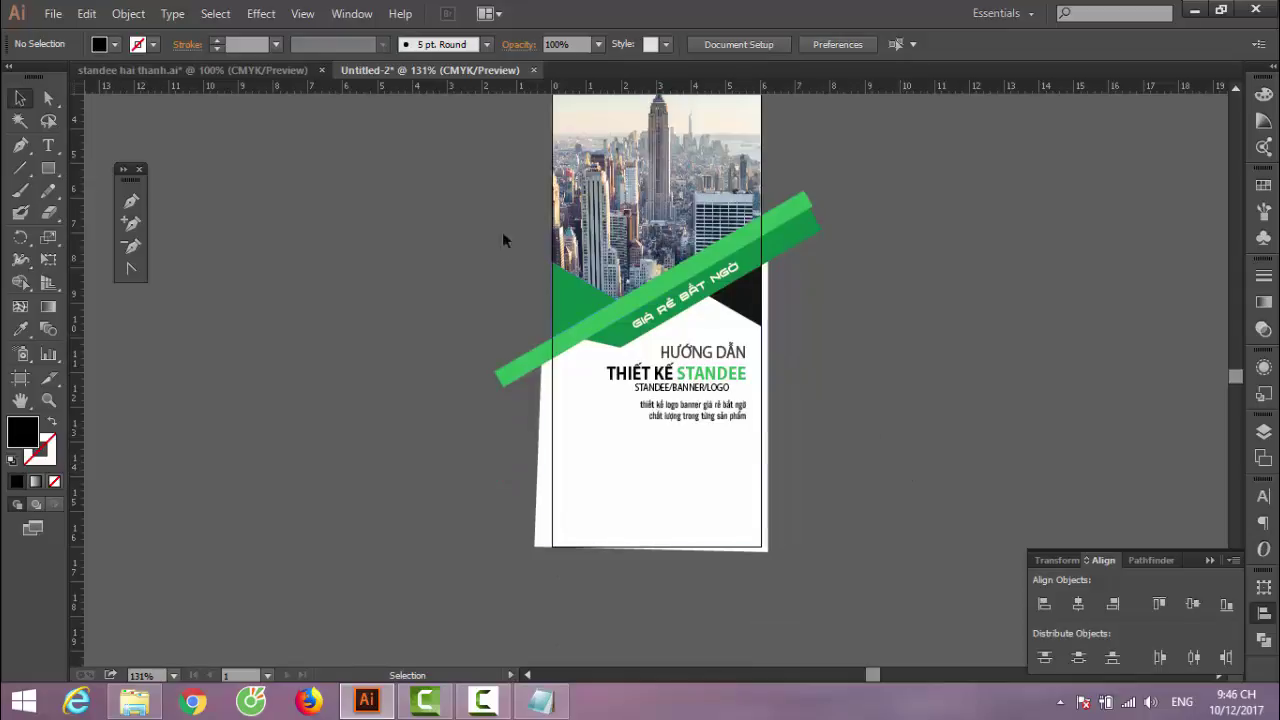
Open Icons 8.ai from the Desktop
left_click(52, 13)
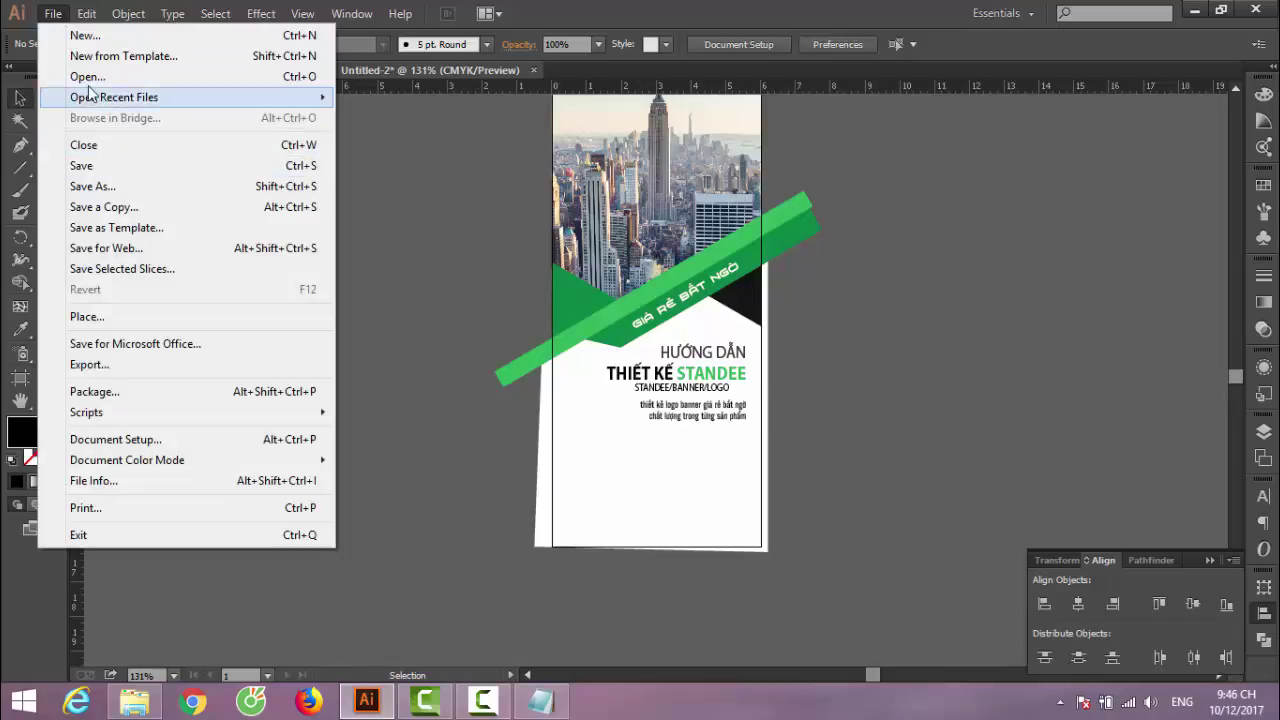
left_click(88, 77)
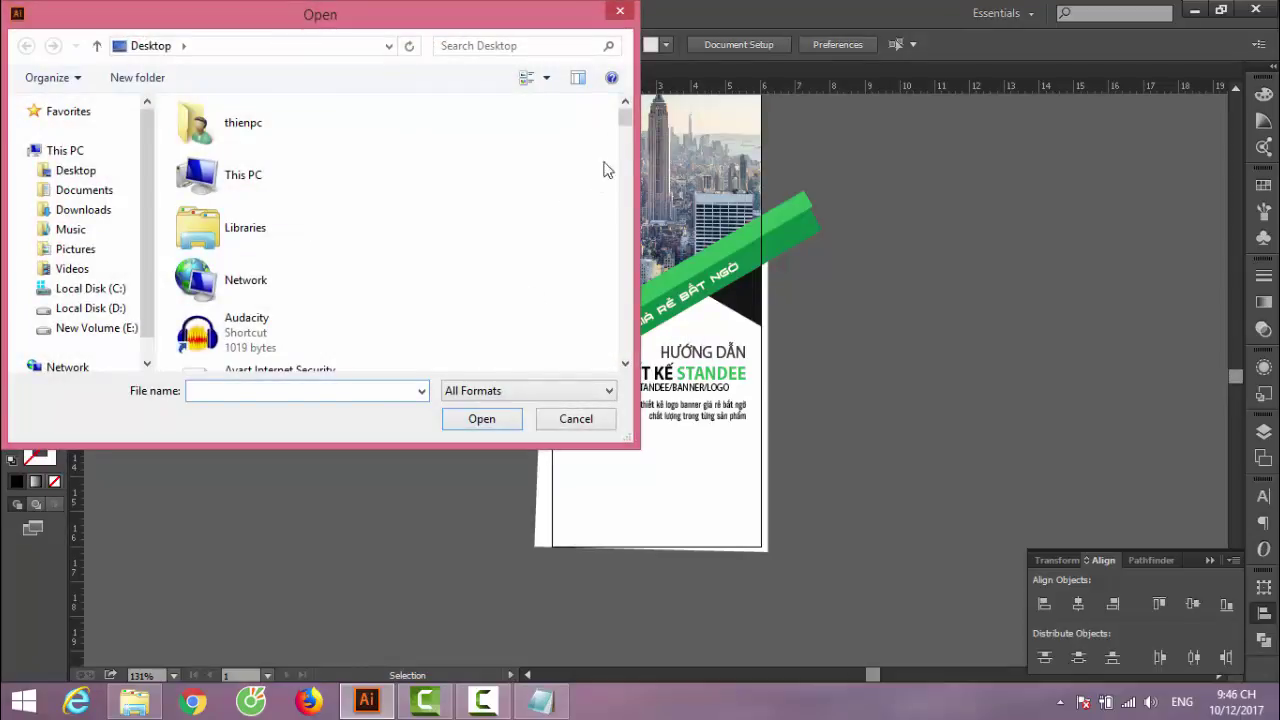
left_click_drag(630, 121, 651, 245)
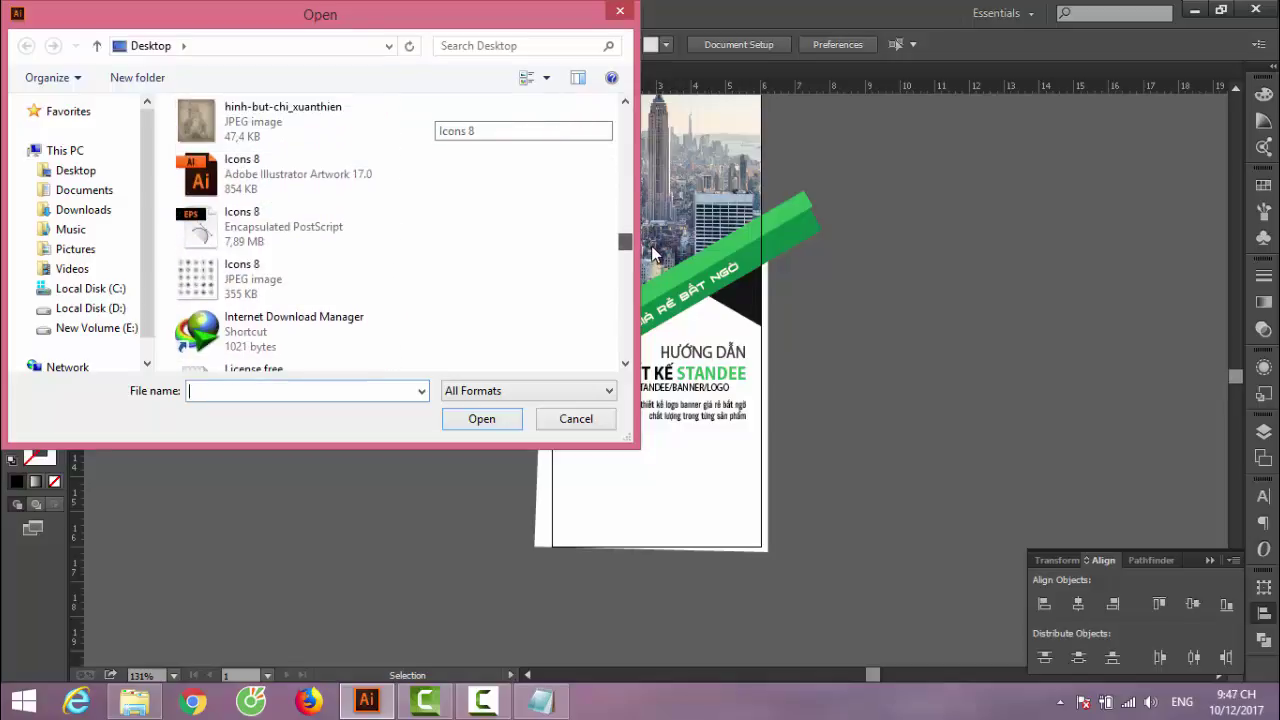
left_click(355, 179)
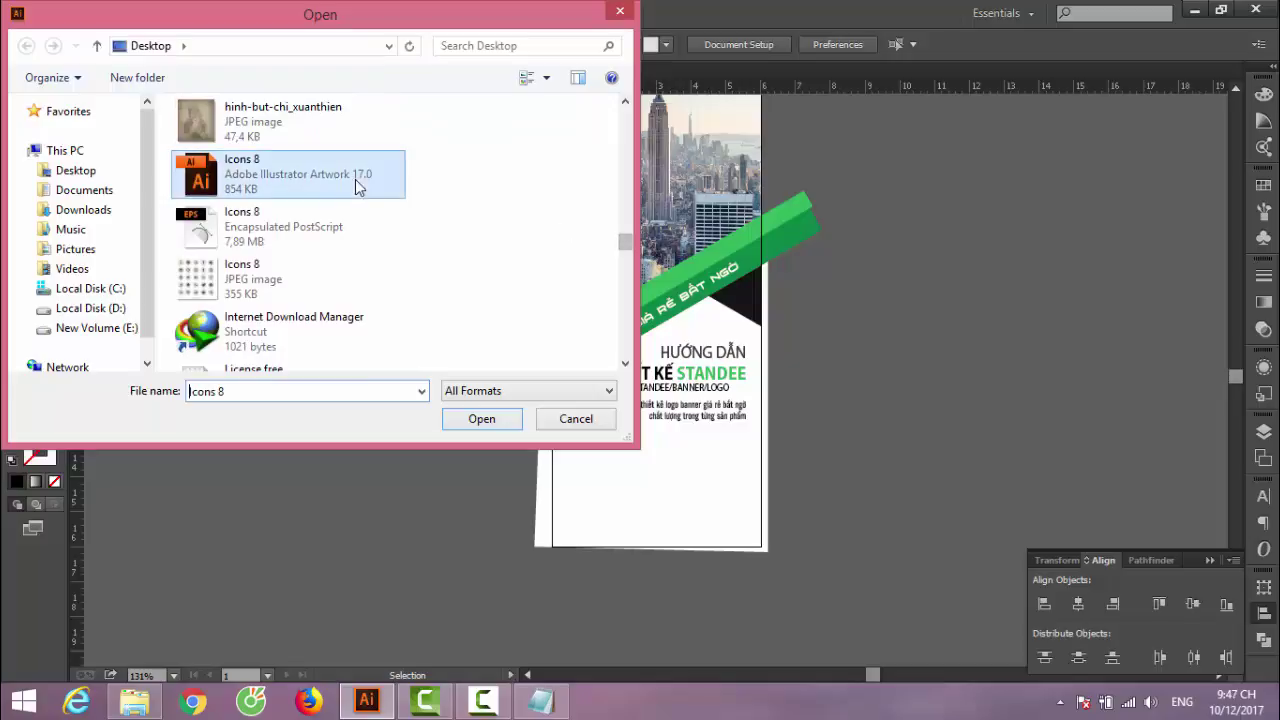
left_click(481, 420)
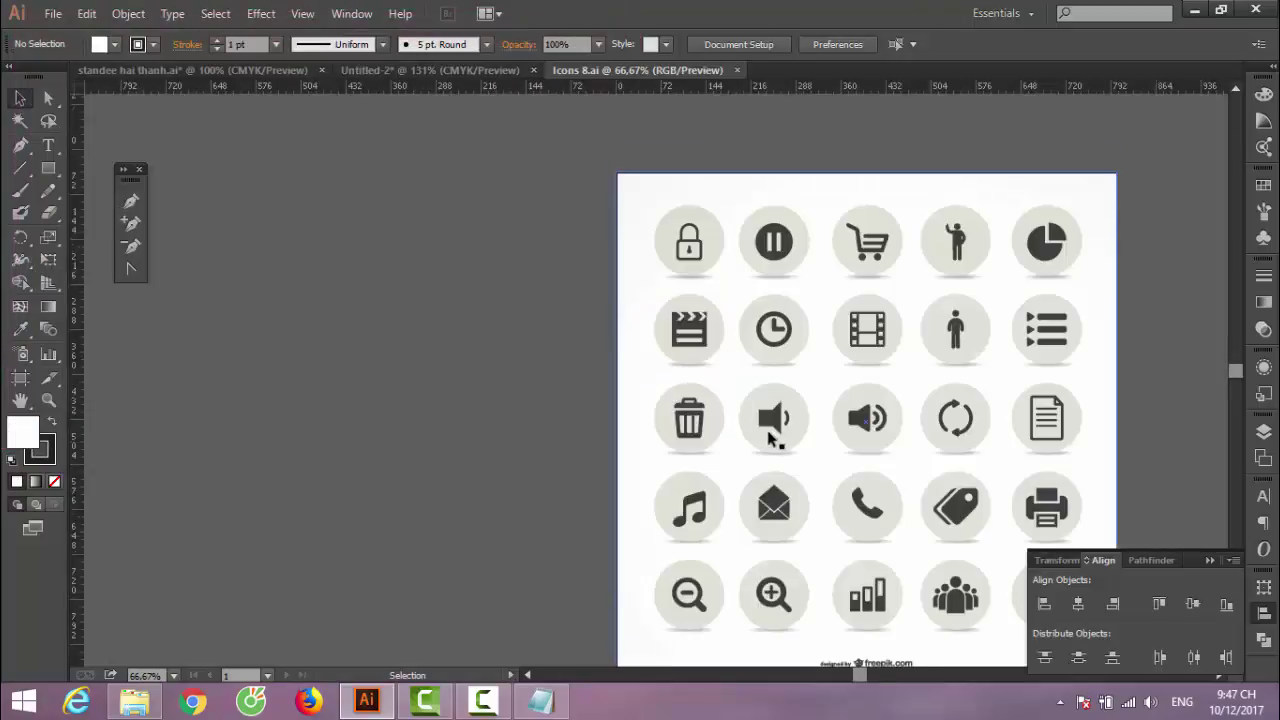
Bring the whole 25-icon sheet into view and select its background rectangle
scroll(770, 437, "down", 3)
left_click(1208, 562)
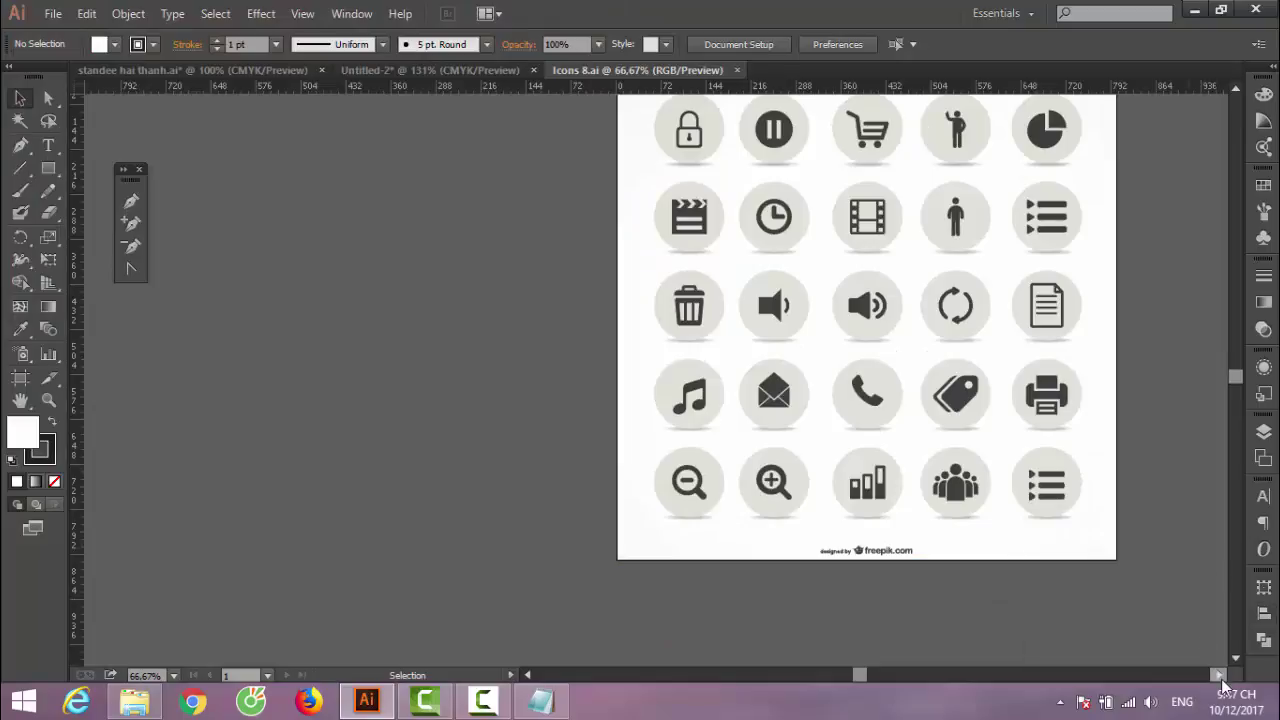
left_click(1219, 675)
scroll(909, 429, "up", 1)
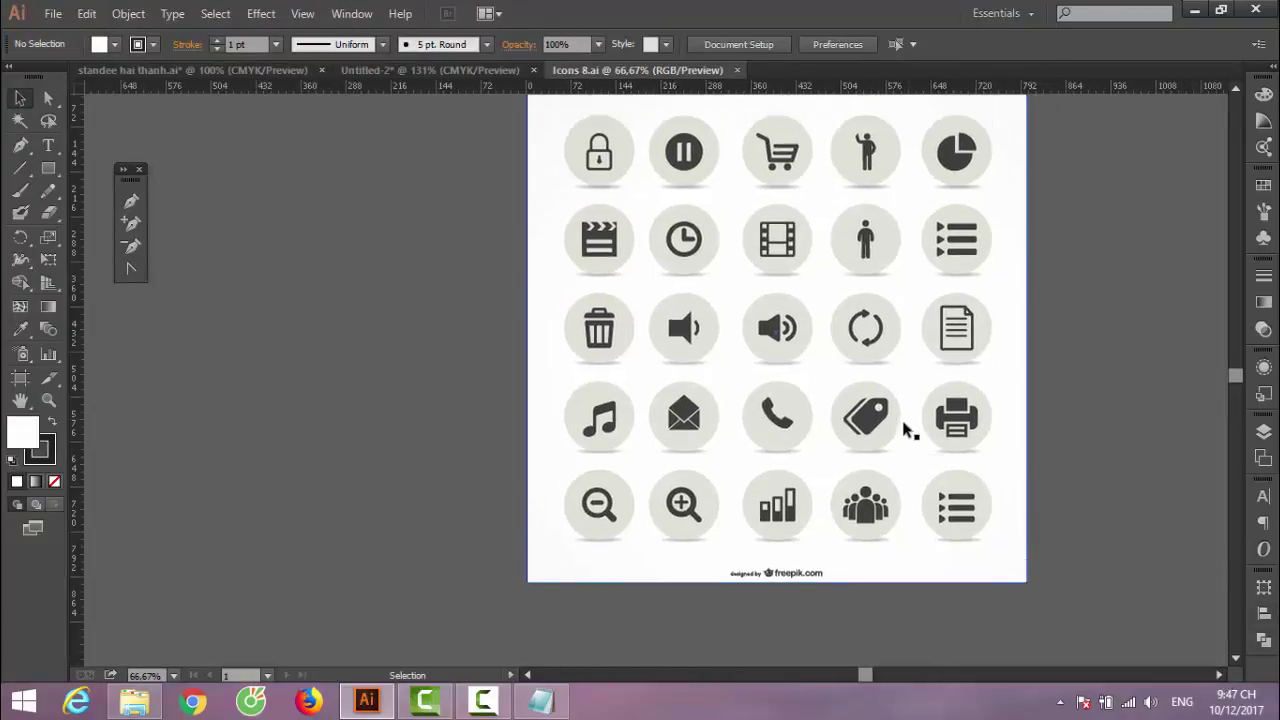
scroll(820, 451, "up", 1)
left_click(790, 453)
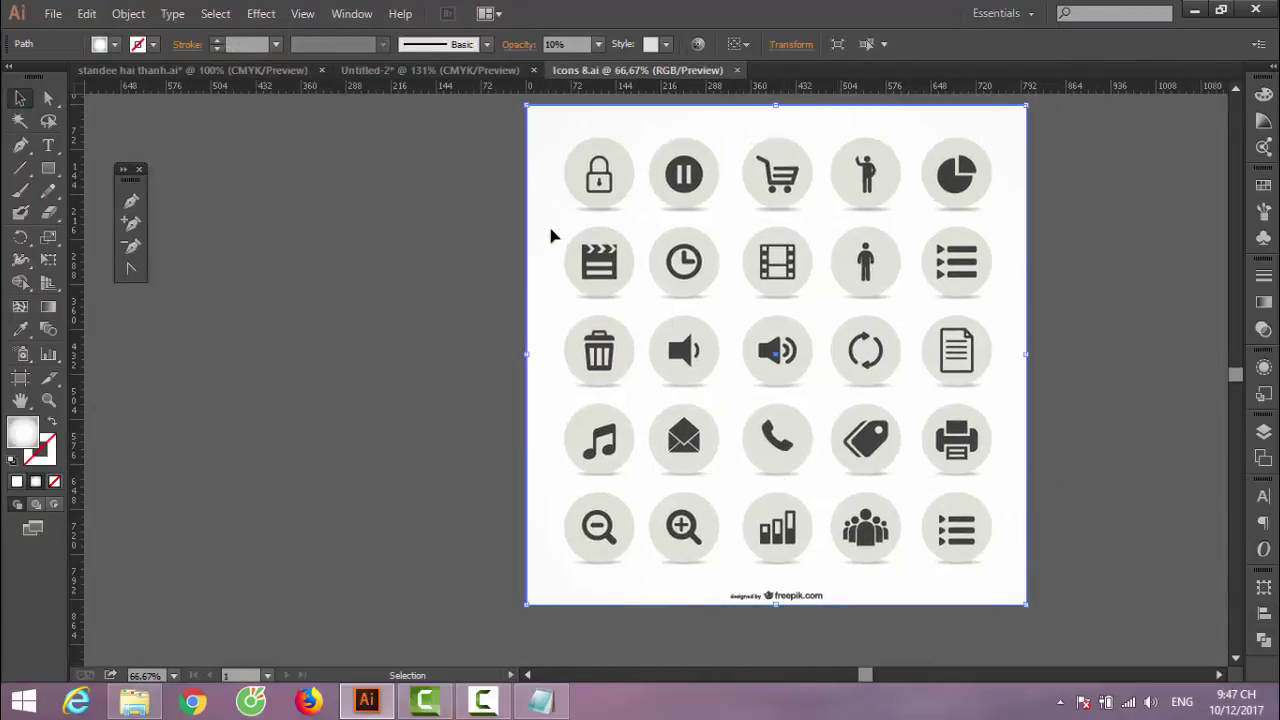
Back in the standee, position the three-icon feature group below the tagline
key("ctrl+Tab")
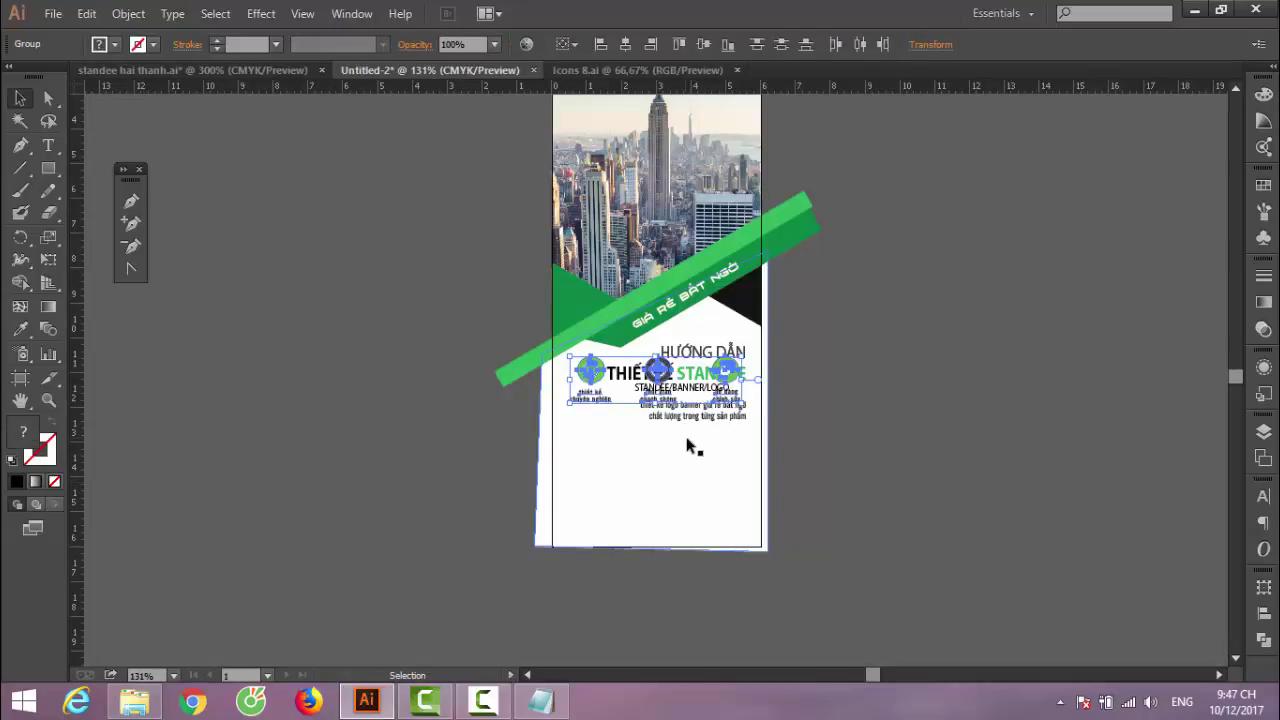
key("Down")
key("Down")
key("Down")
key("Down")
key("Down")
key("Down")
key("Down")
key("Down")
key("Down")
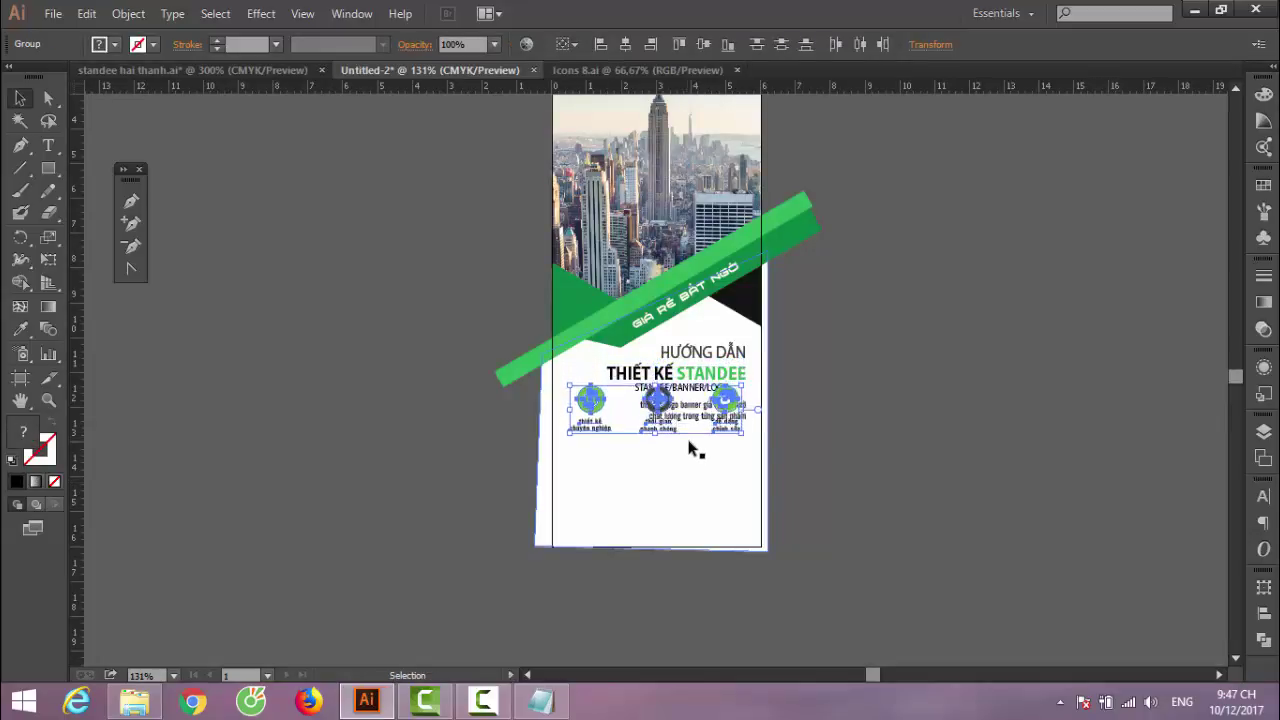
key("Down")
key("Down")
key("Down")
key("Down")
key("Down")
key("Down")
key("Down")
key("Down")
key("Down")
key("Down")
key("Down")
key("Down")
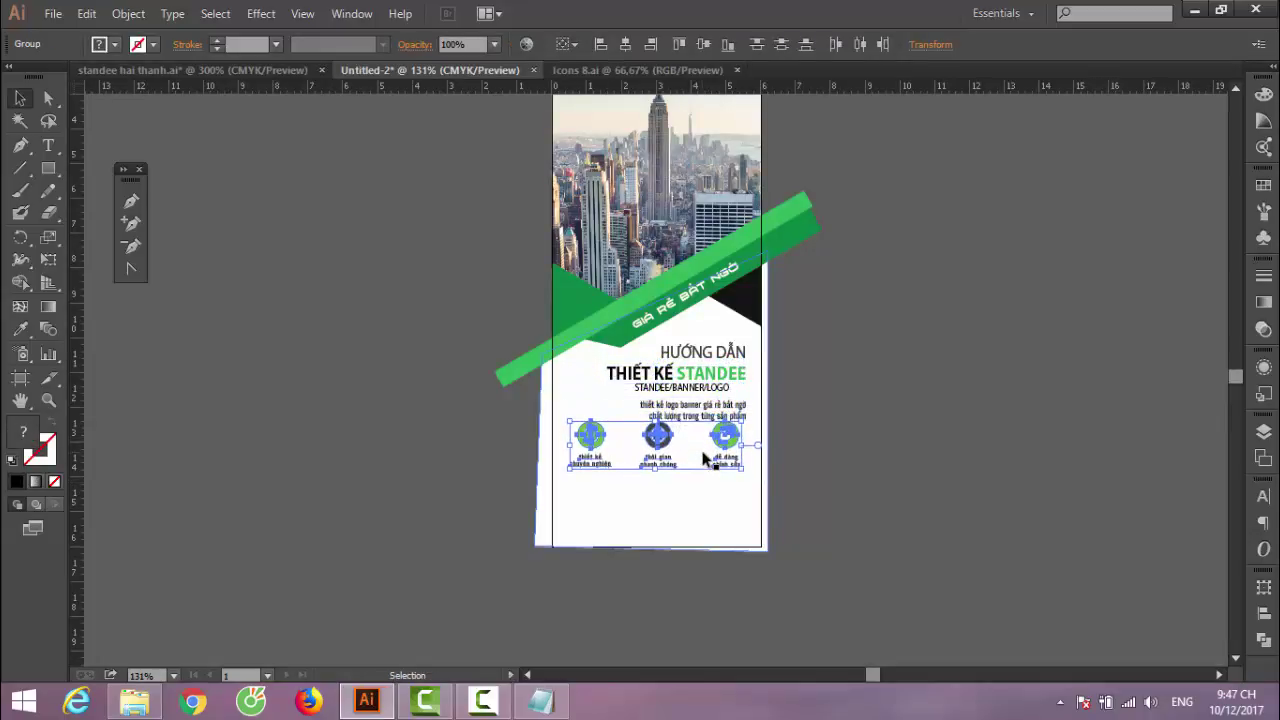
key("Down")
key("Down")
key("Down")
key("Down")
key("Down")
key("Down")
key("Down")
key("Down")
key("Down")
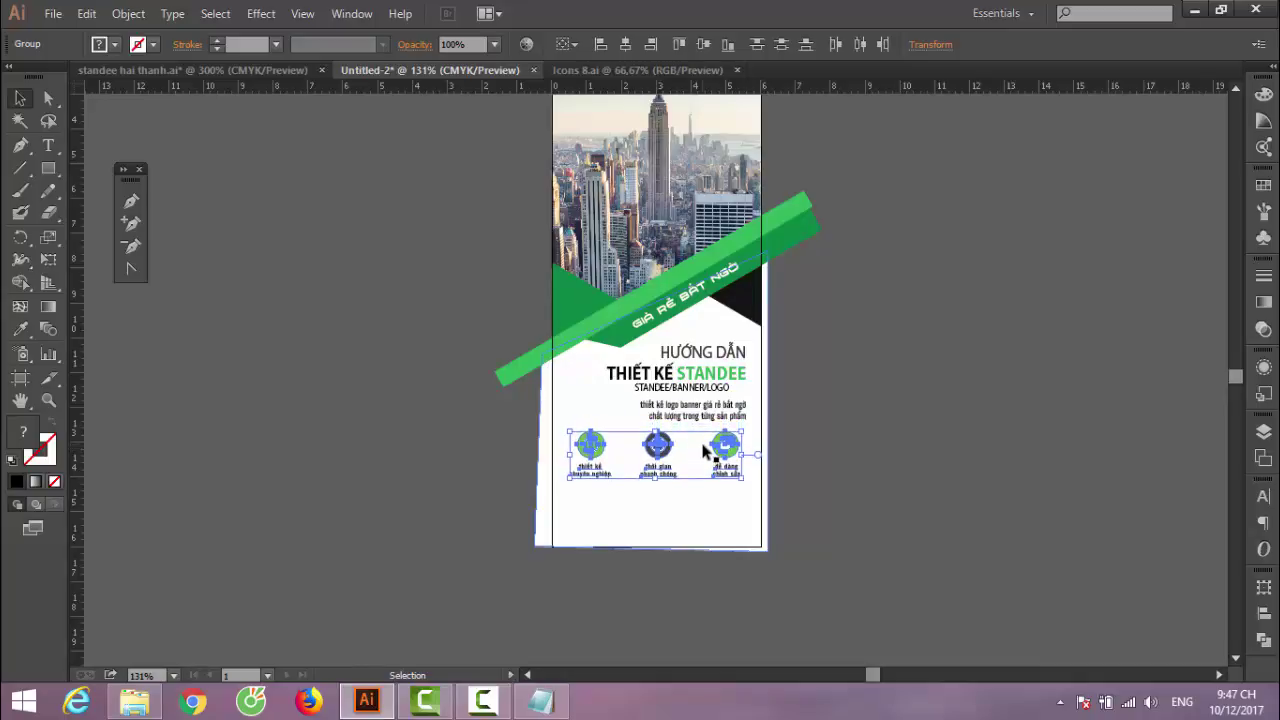
key("Right")
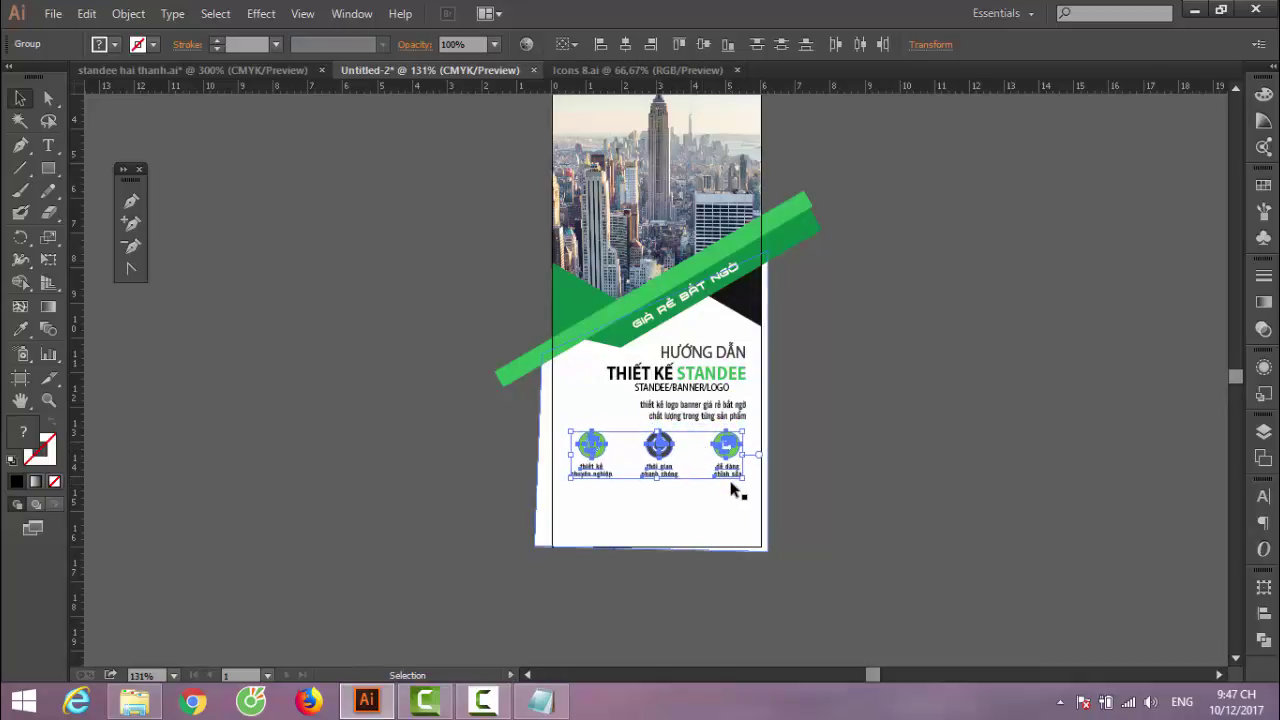
key("Down")
key("Down")
key("Up")
key("Up")
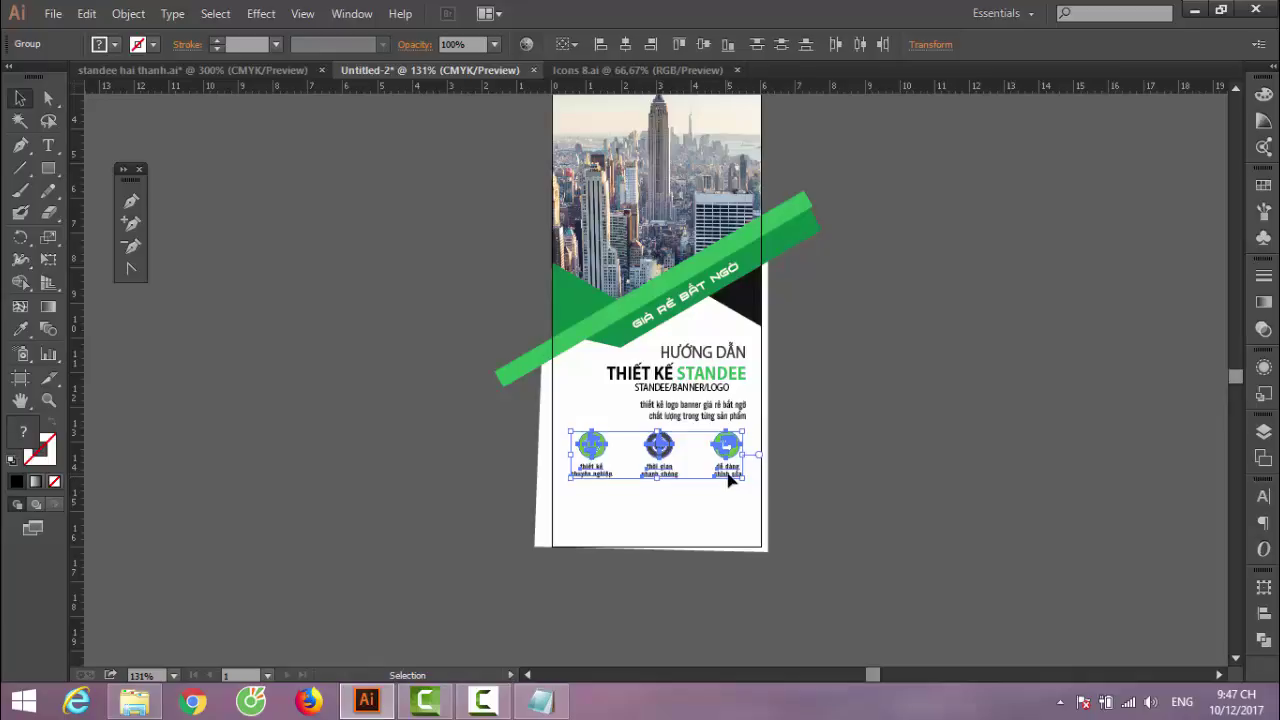
Shift the headings, taglines and icons together slightly up and right as one block
left_click(730, 481)
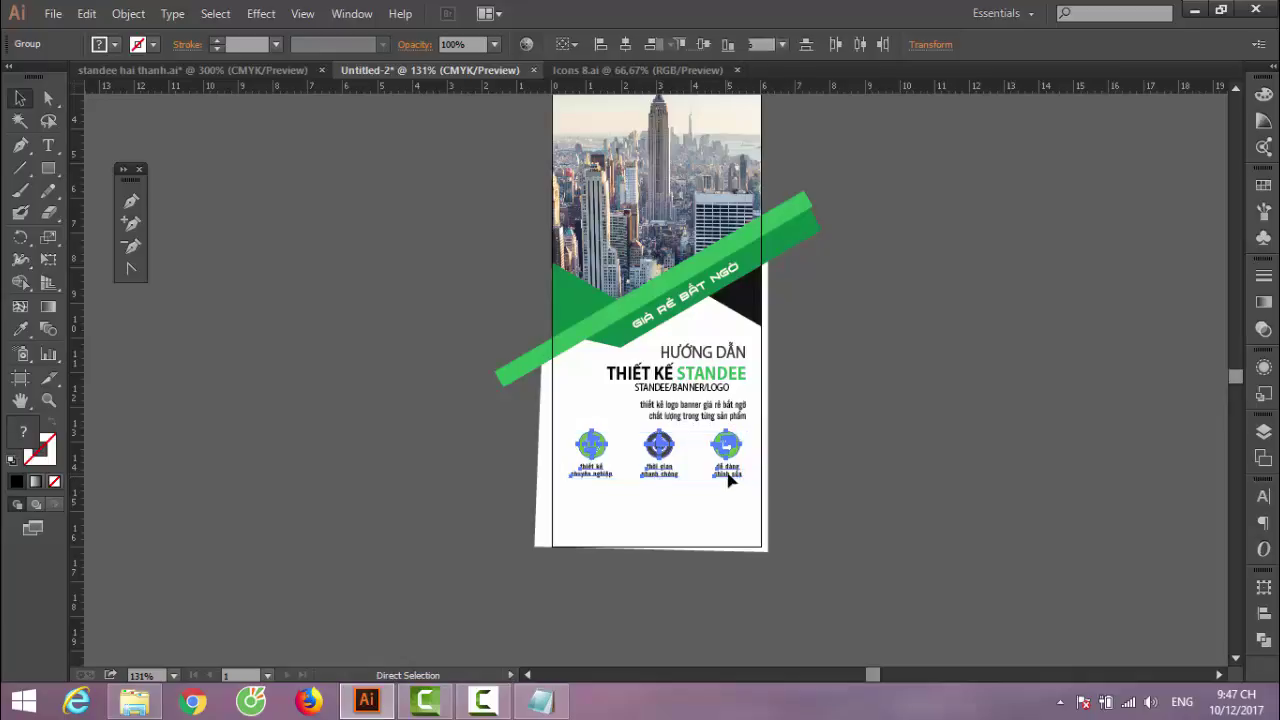
left_click(678, 410, "shift")
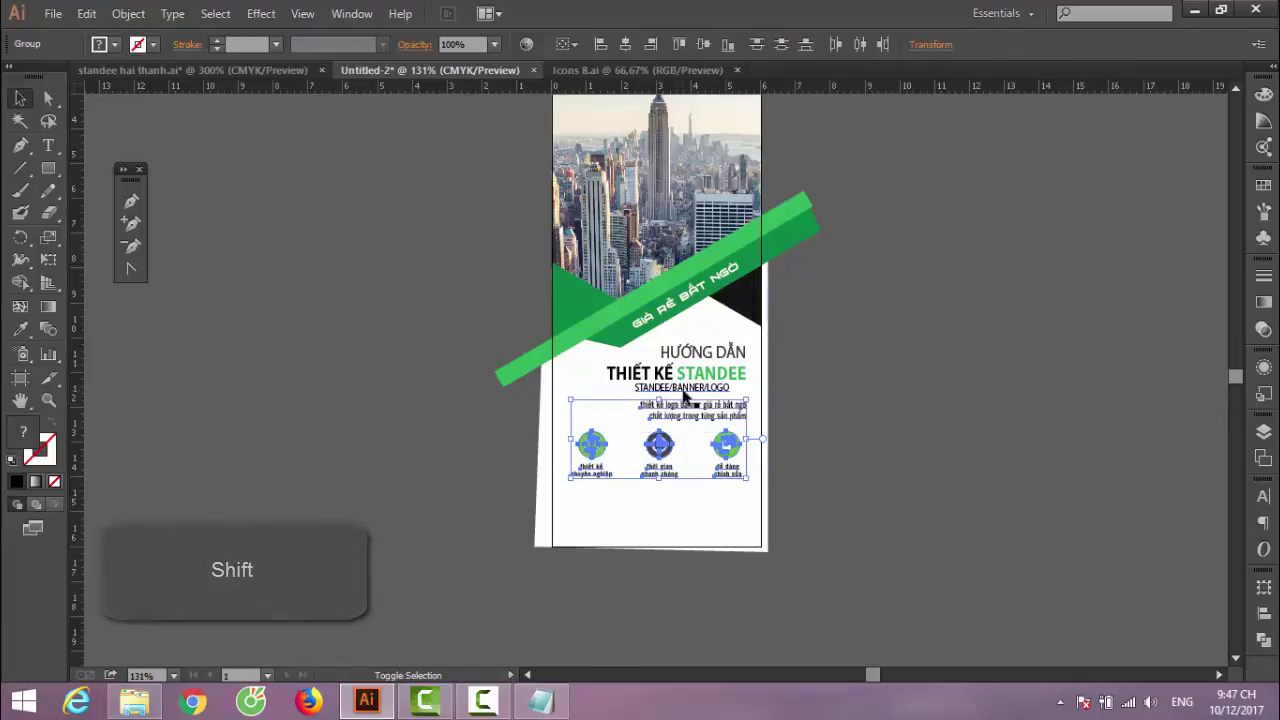
left_click(688, 386, "shift")
left_click(689, 371, "shift")
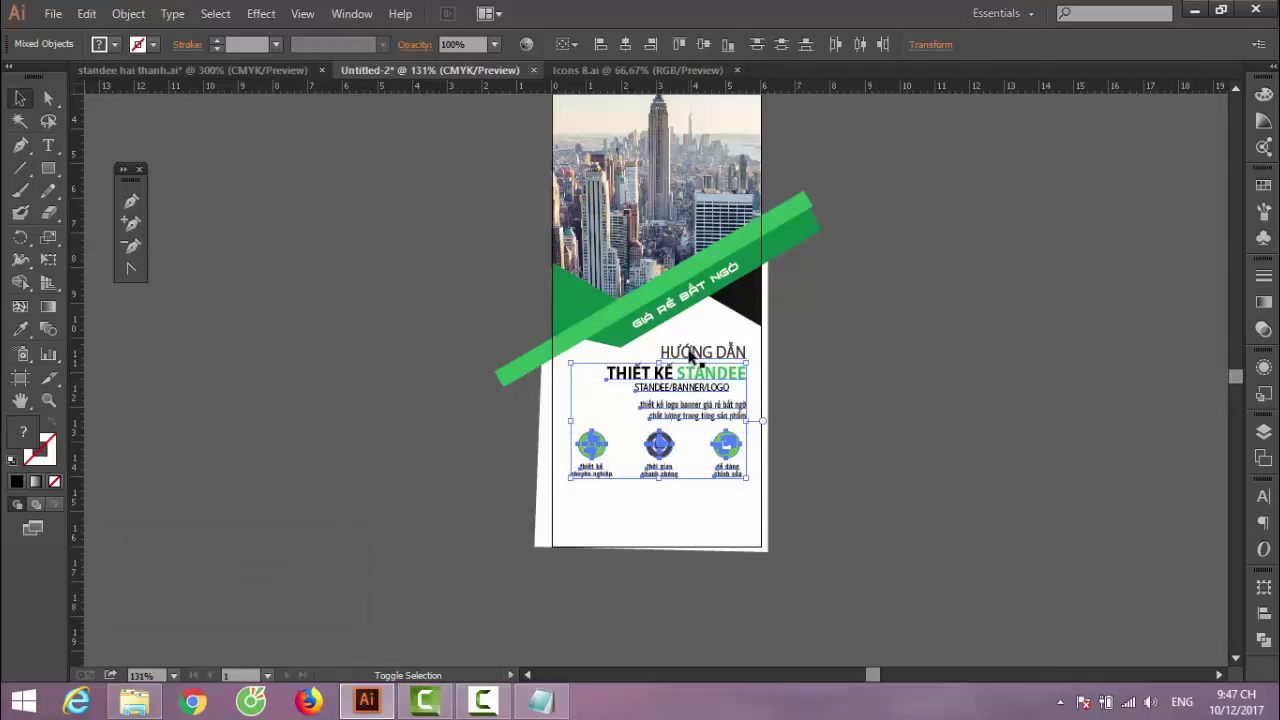
left_click(689, 357, "shift")
left_click_drag(722, 444, 723, 438)
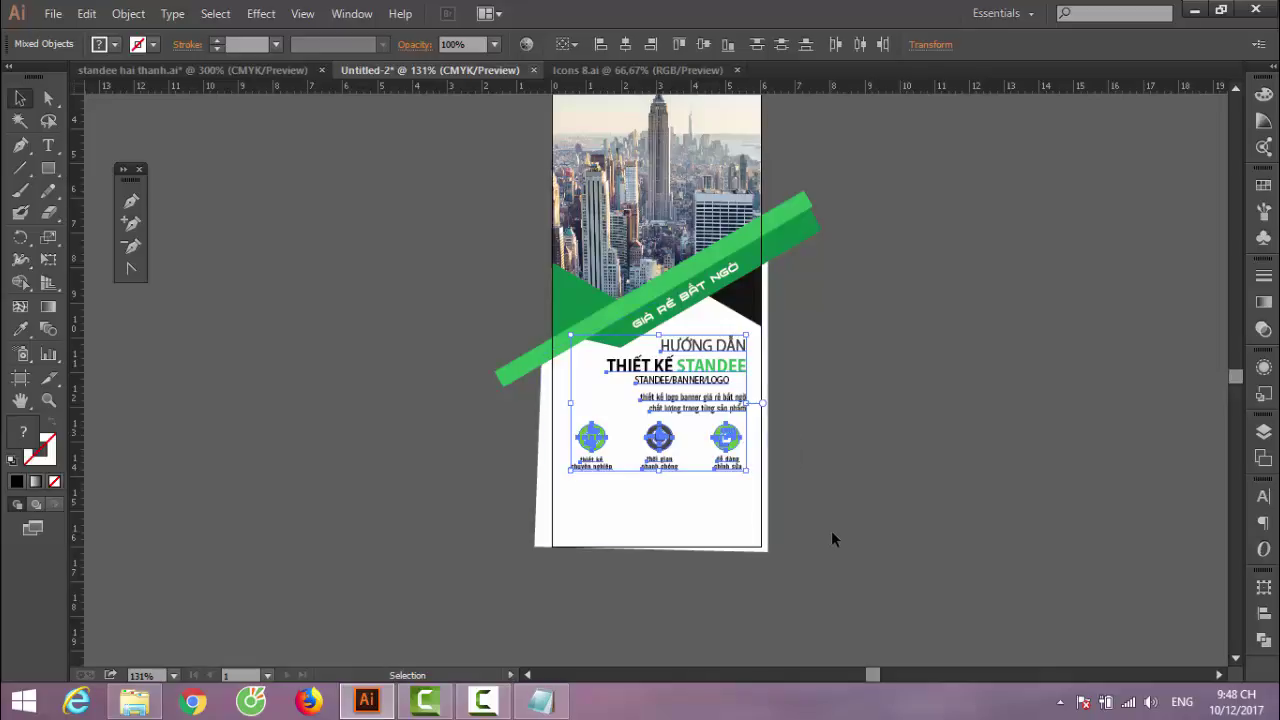
key("Right")
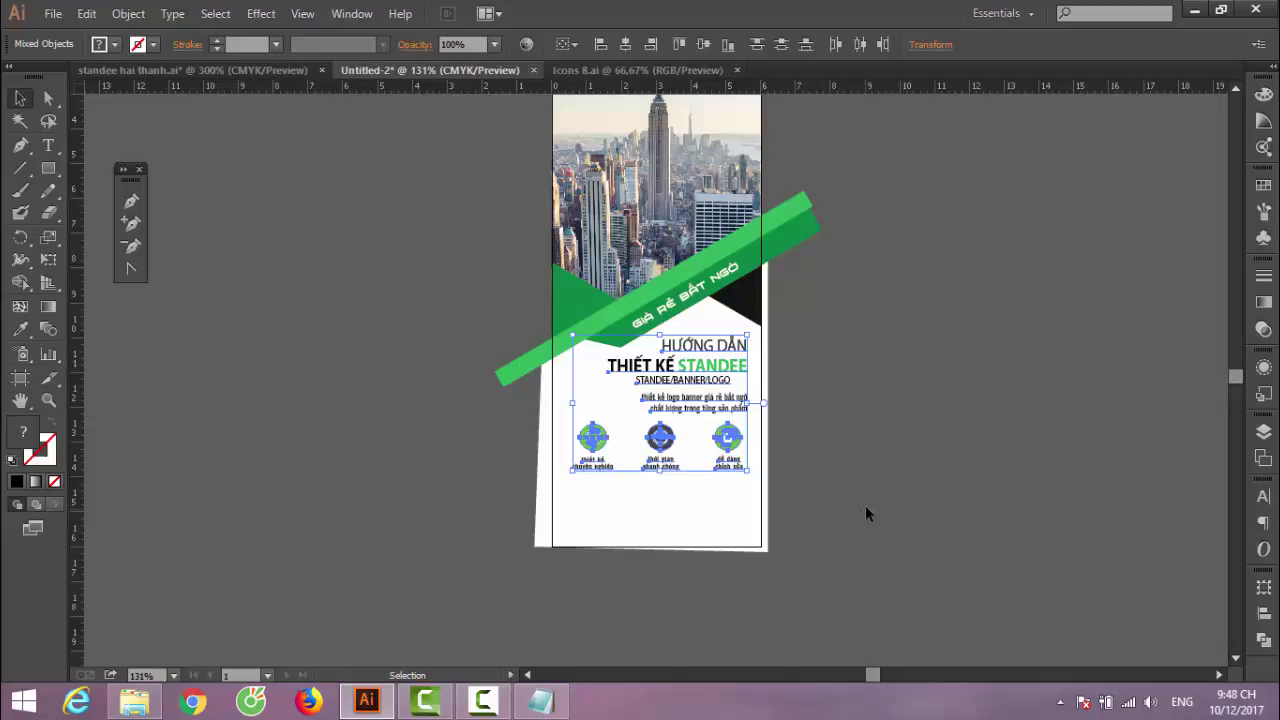
left_click(866, 506)
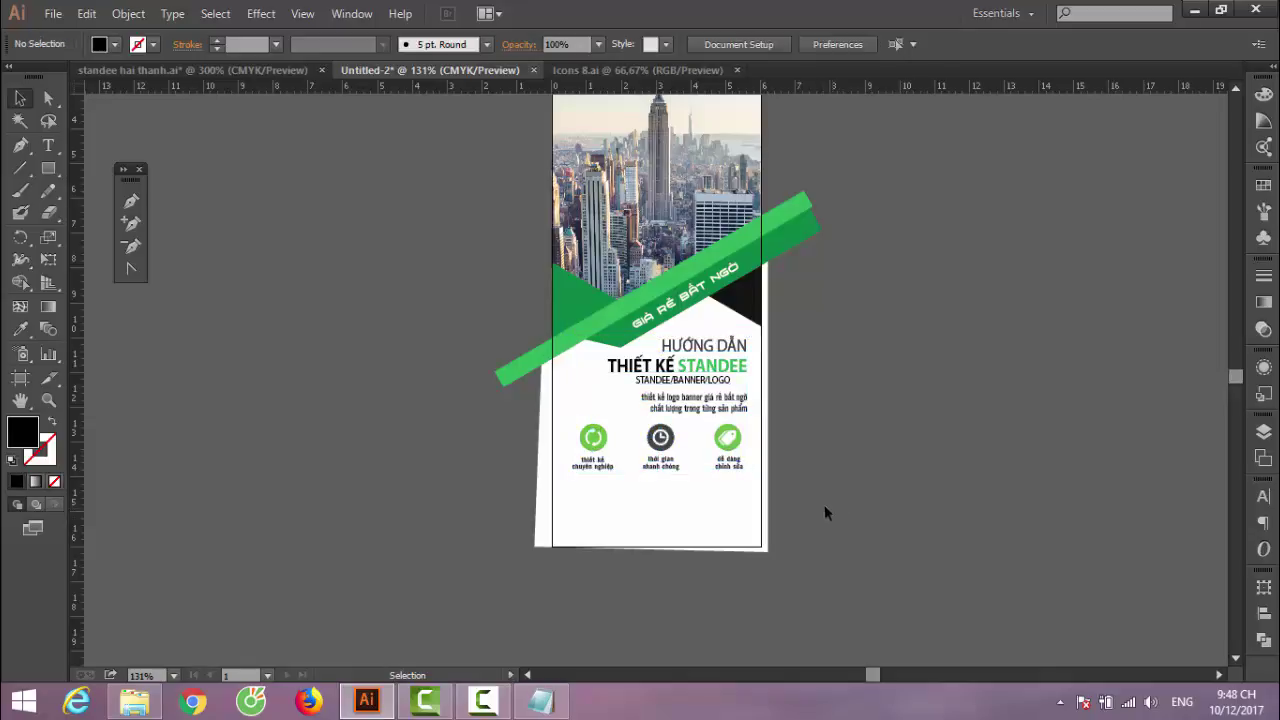
Draw a rectangle across the standee's bottom edge and fill it with the slogan bar's green
scroll(750, 512, "down", 1)
scroll(737, 508, "down", 1)
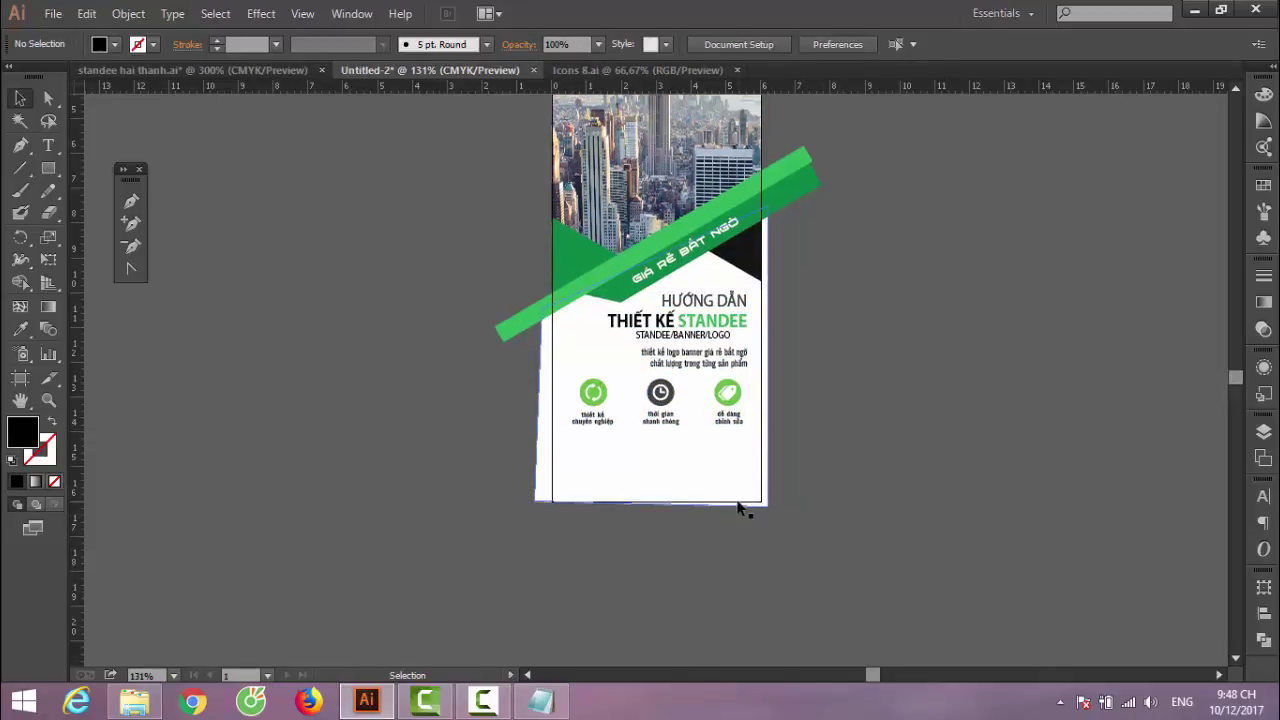
scroll(735, 510, "down", 1)
scroll(733, 507, "up", 2)
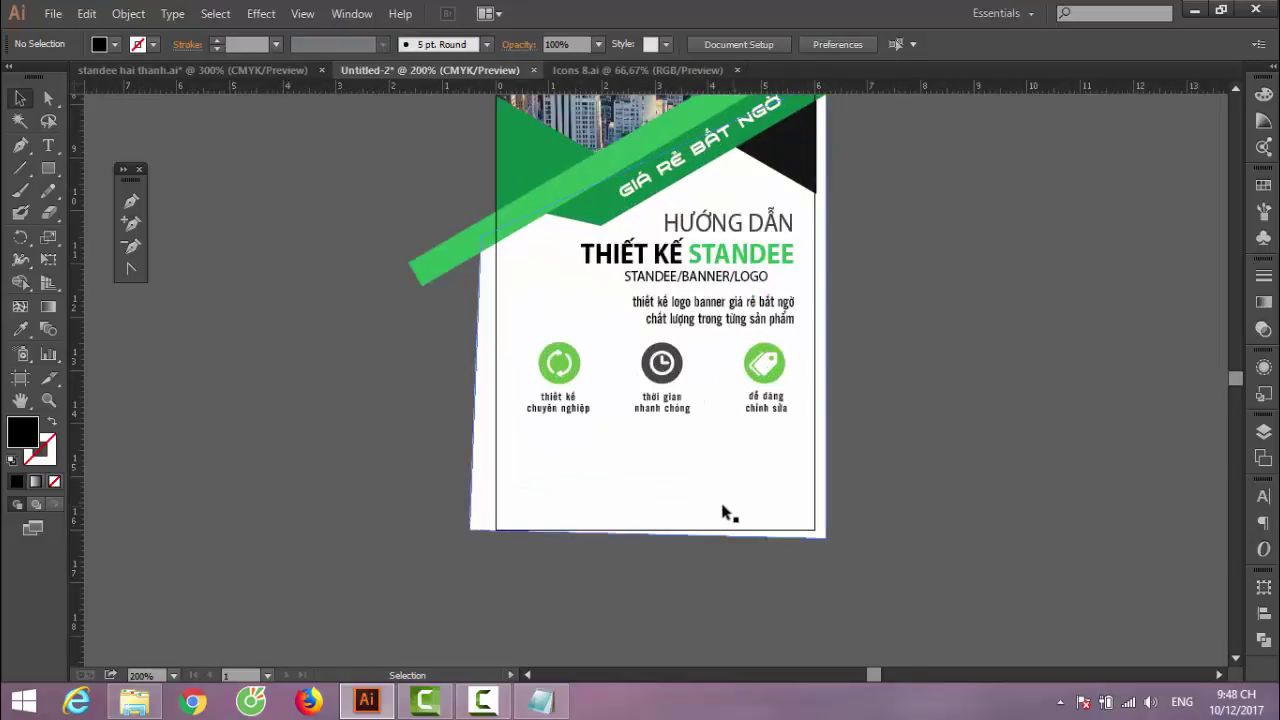
left_click(48, 168)
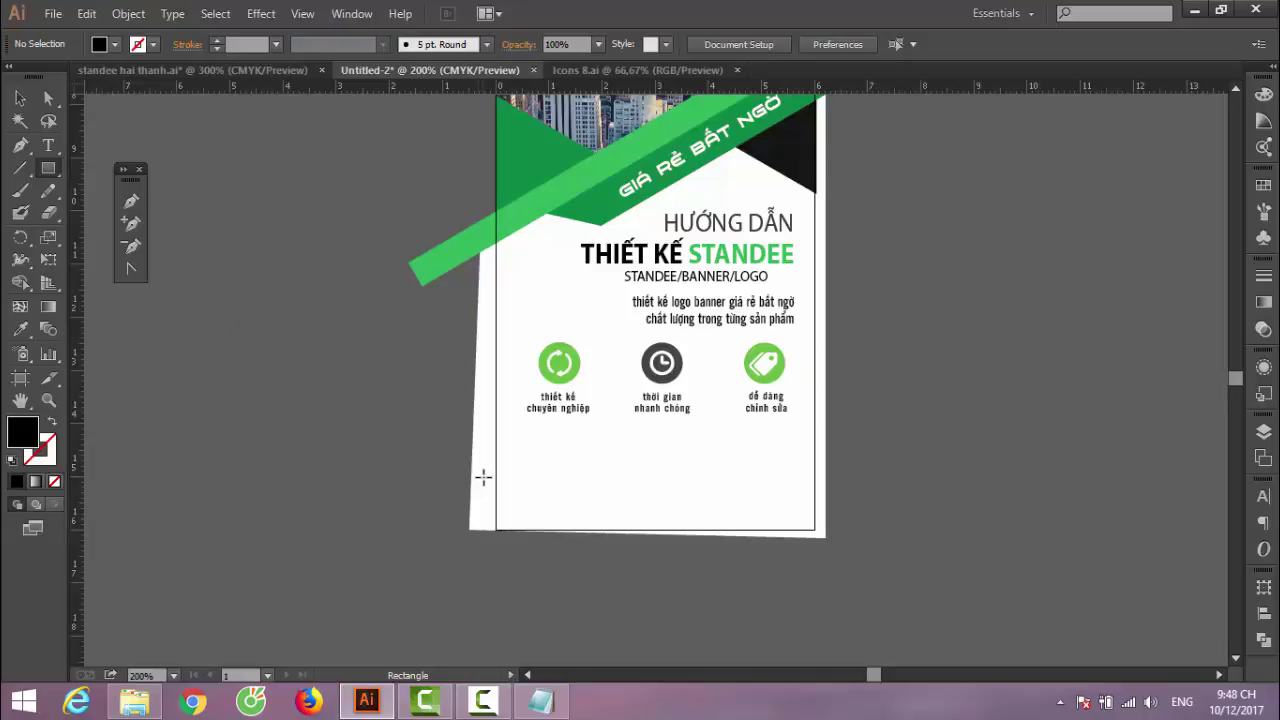
left_click_drag(490, 470, 825, 537)
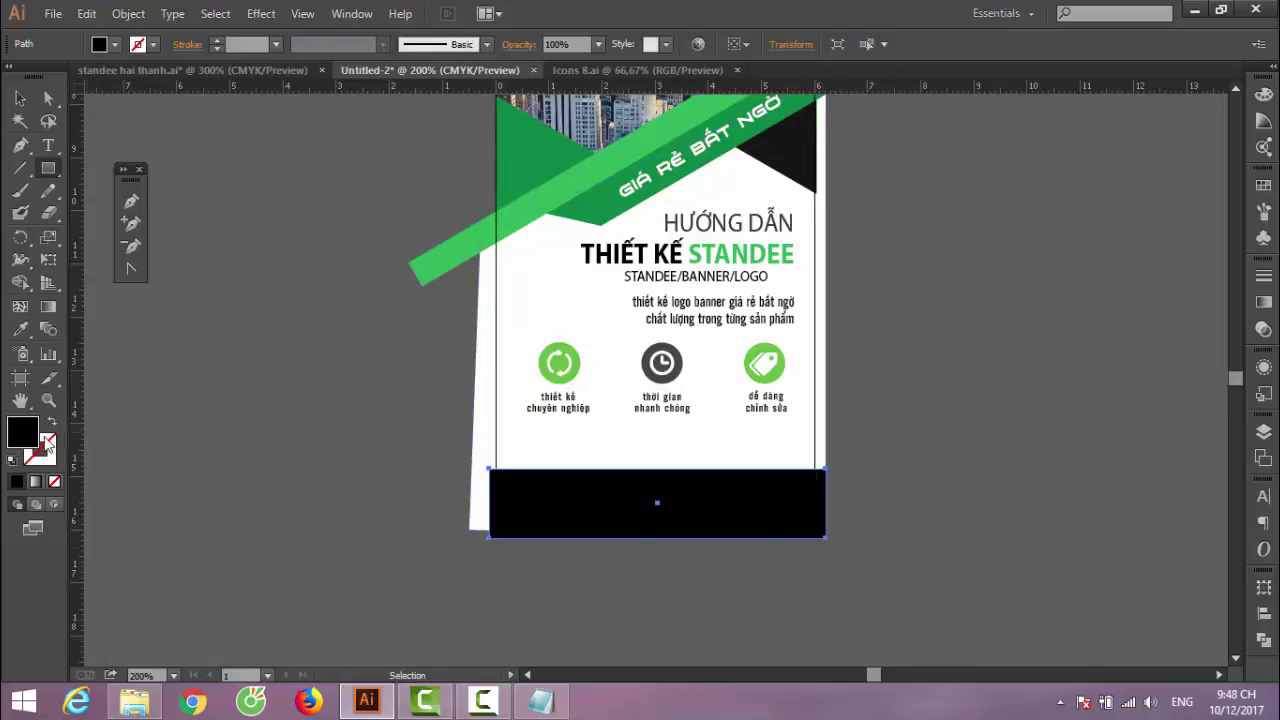
key("i")
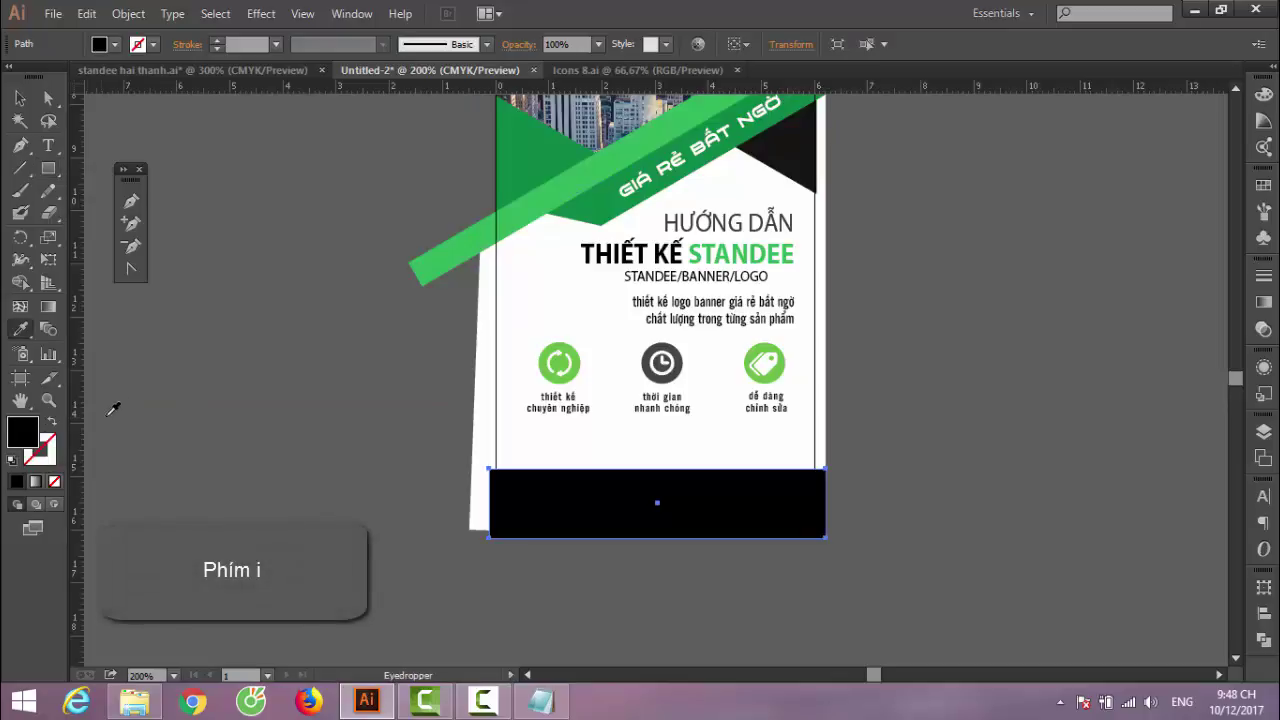
left_click(526, 228)
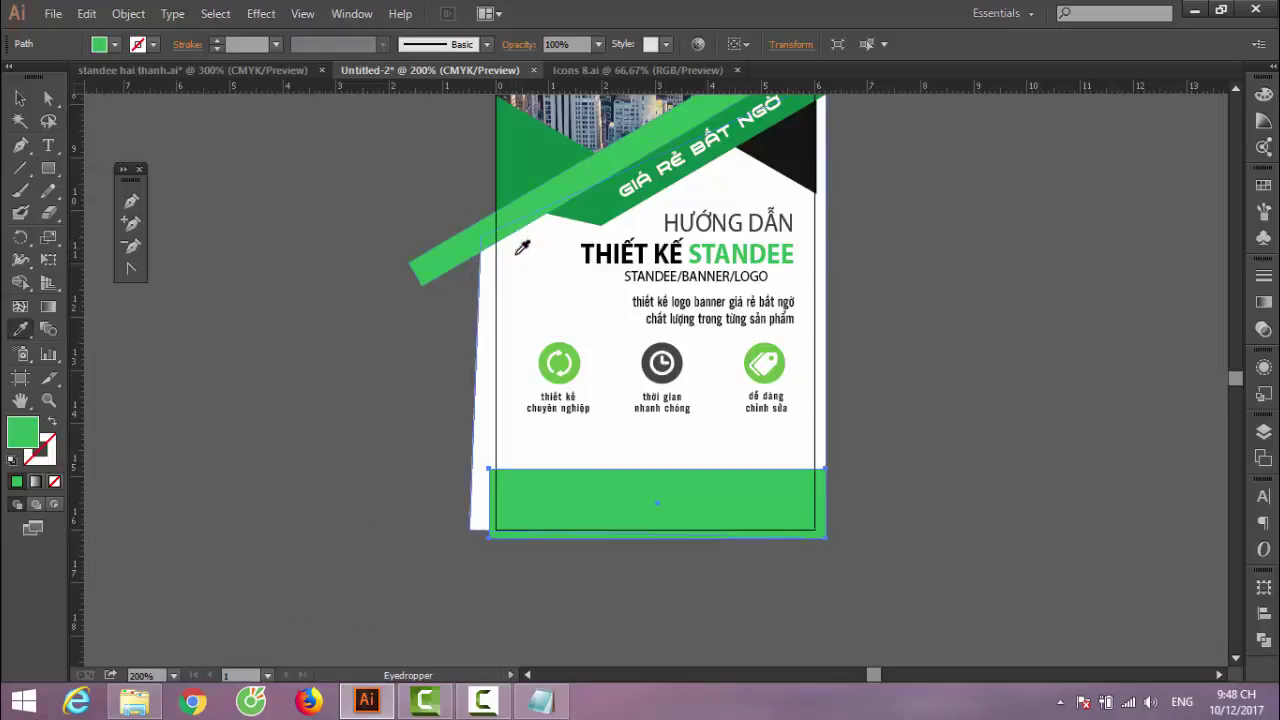
key("v")
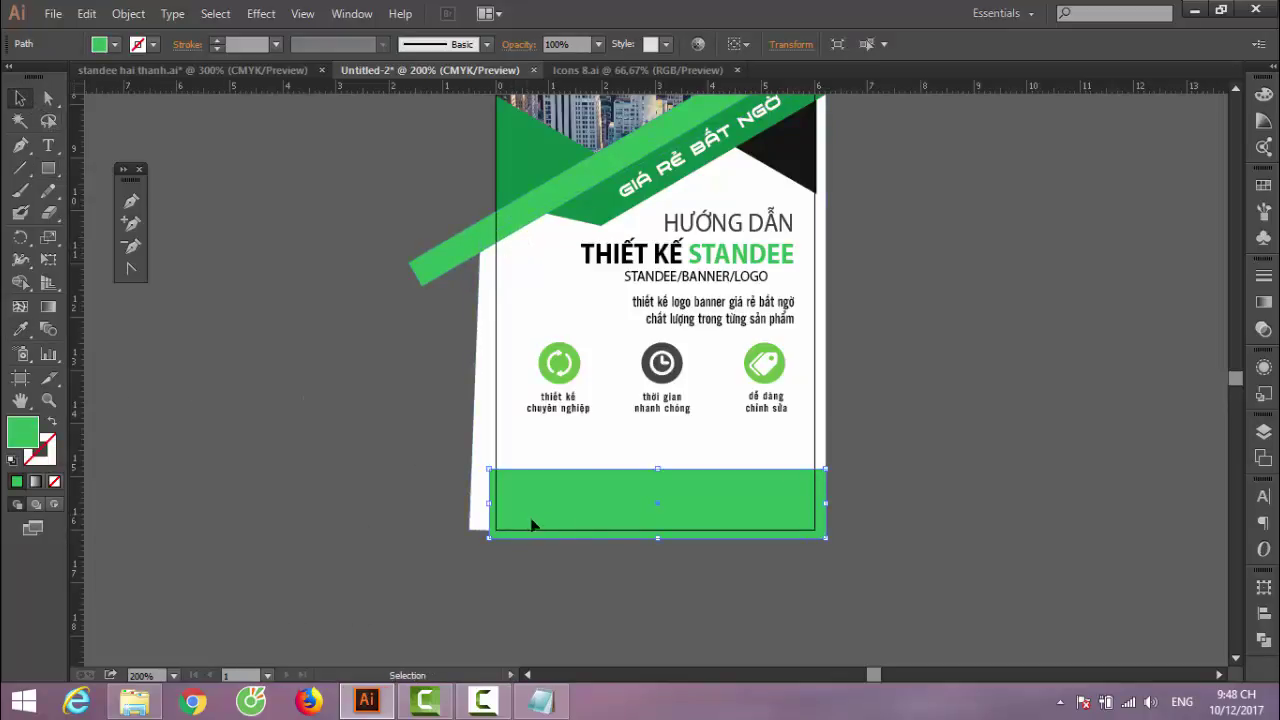
left_click(893, 443)
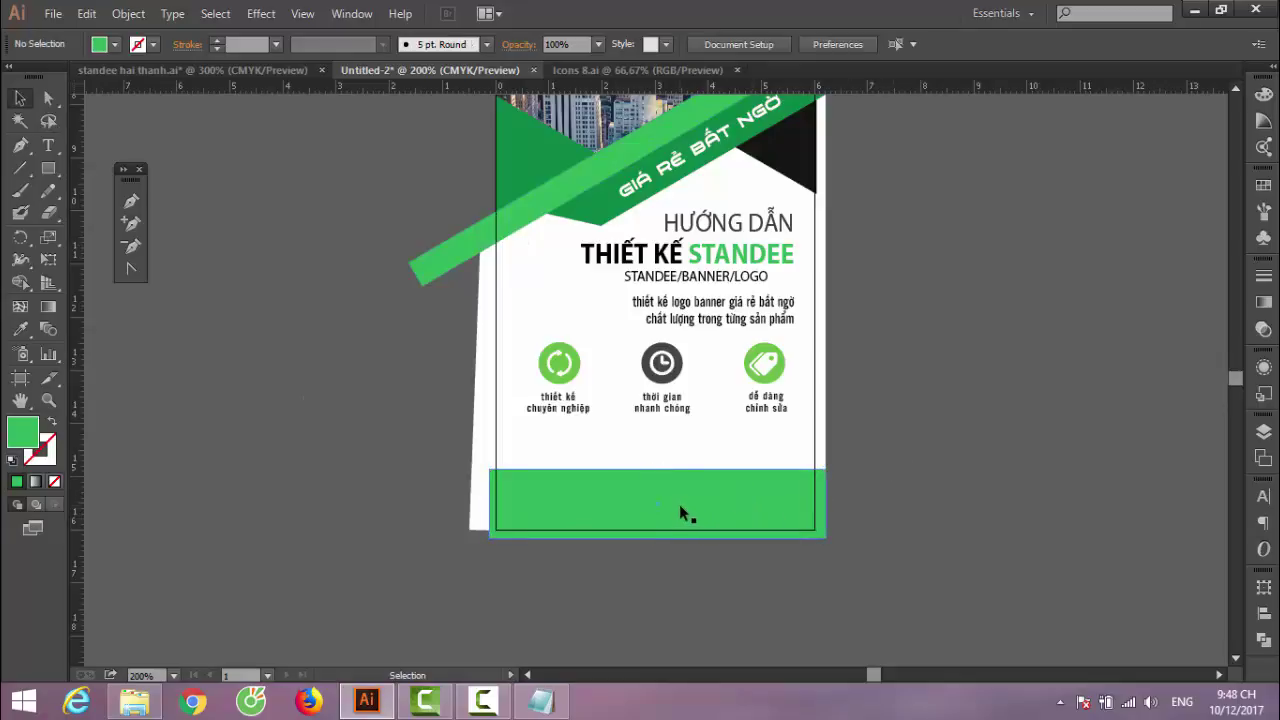
left_click(679, 506)
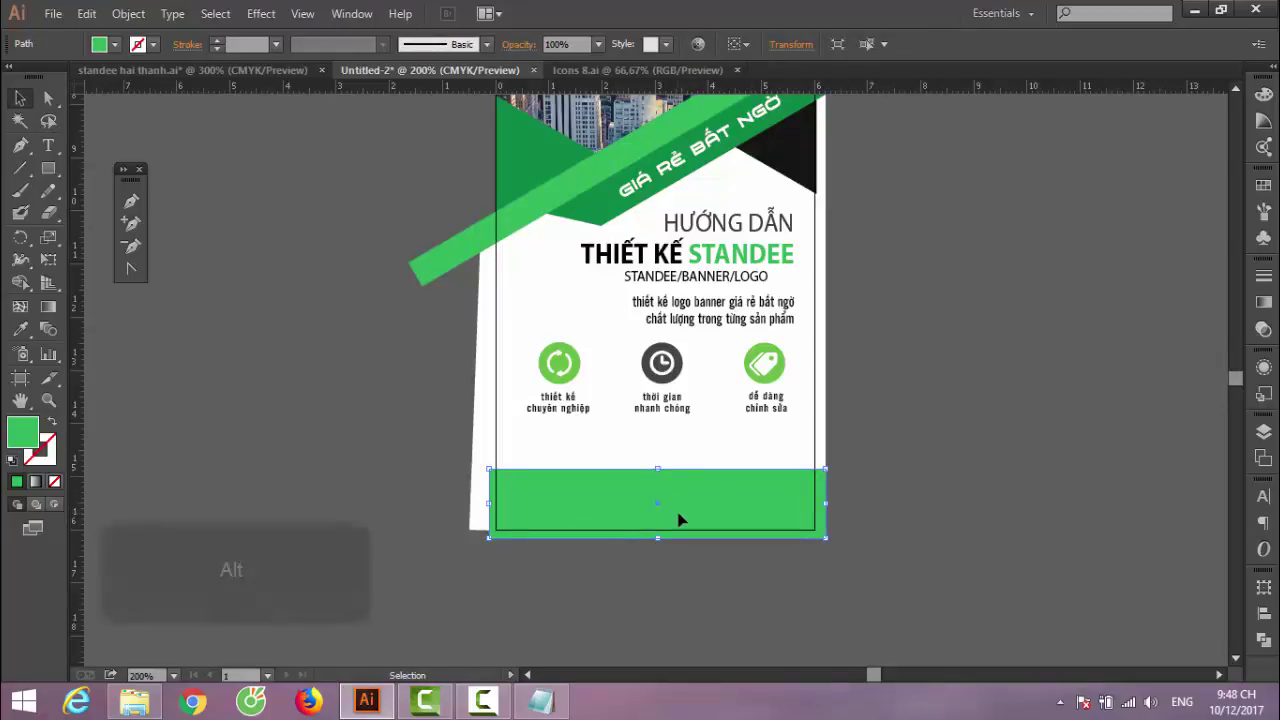
Duplicate the green band upward as a thin dark green strip
mouse_move(681, 509)
left_mouse_down()
mouse_move(684, 474)
mouse_move(659, 472)
mouse_move(658, 439)
left_mouse_up()
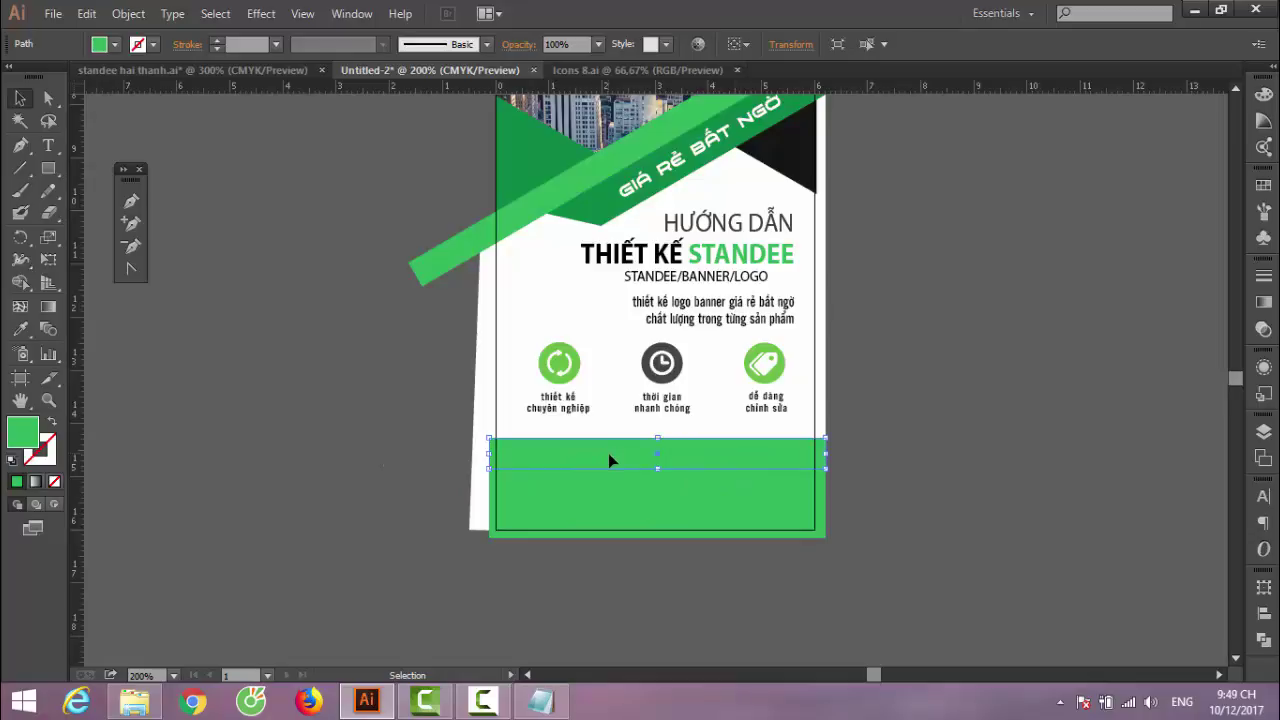
key("i")
left_click(527, 170)
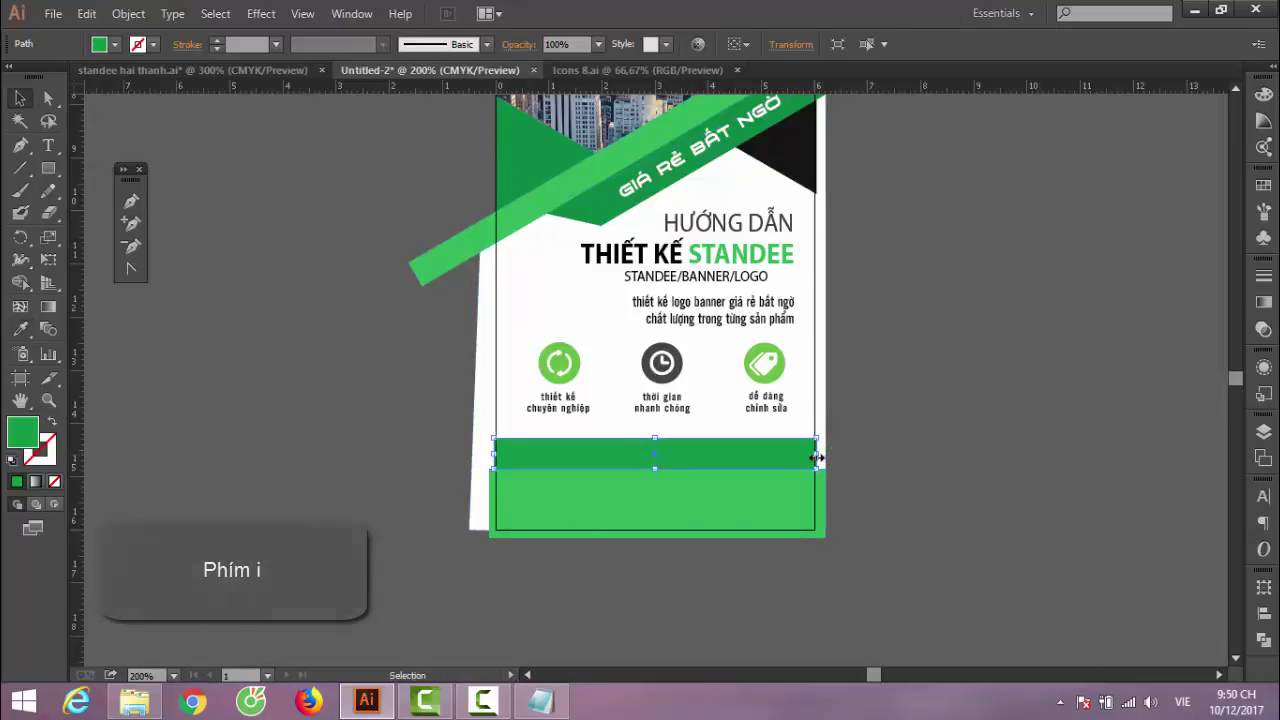
left_click_drag(817, 457, 802, 462)
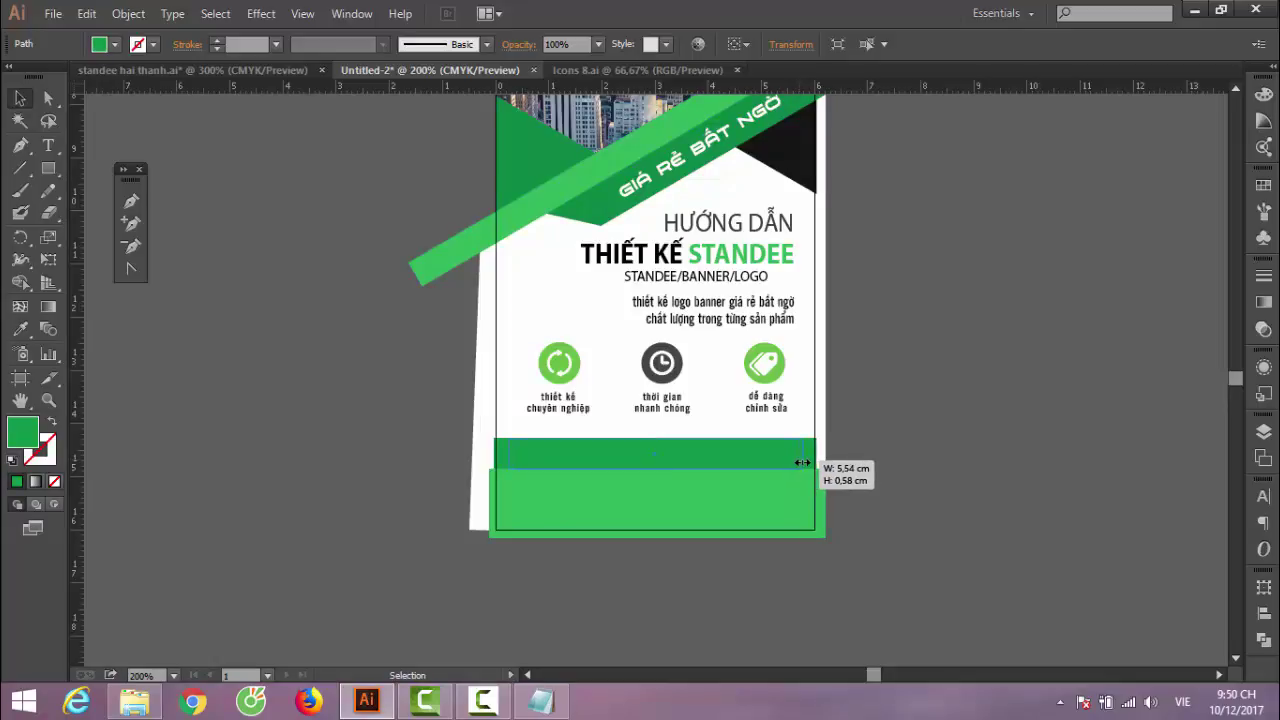
key("ctrl+z")
left_click_drag(802, 462, 801, 463)
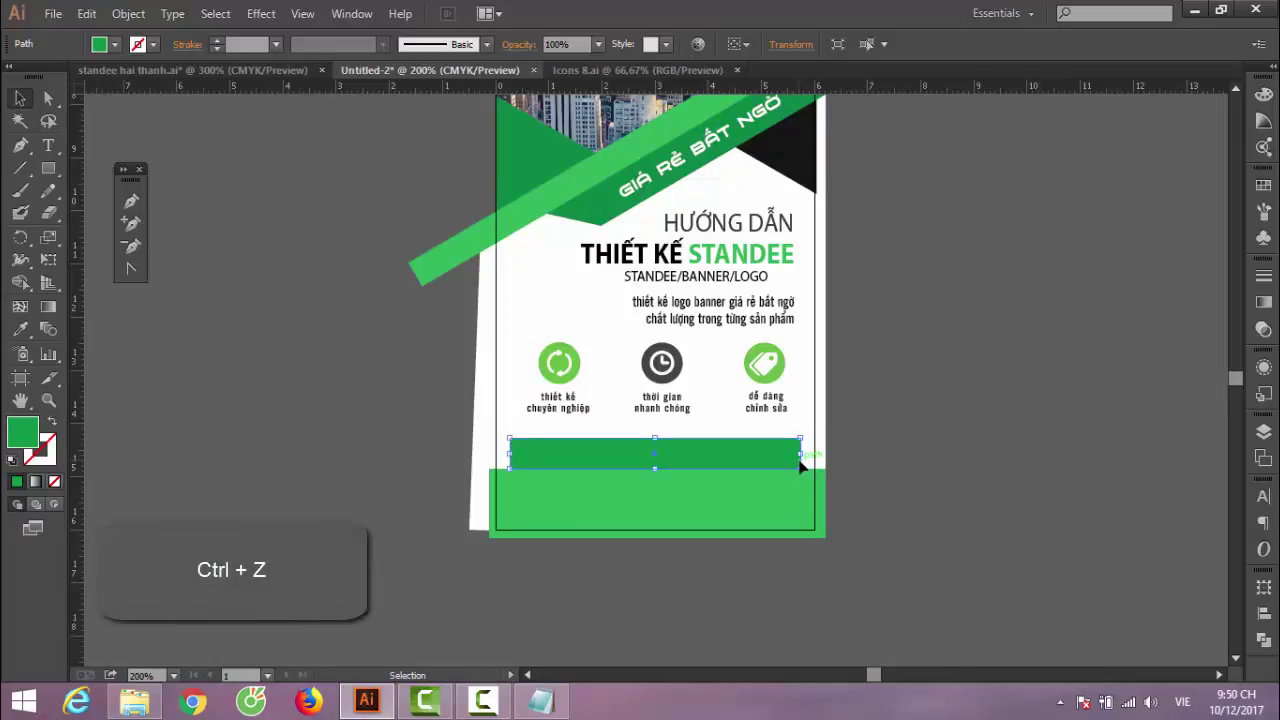
key("ctrl+z")
Layer a narrower copy over the strip and fill it with lighter green #00AF4F
key("a")
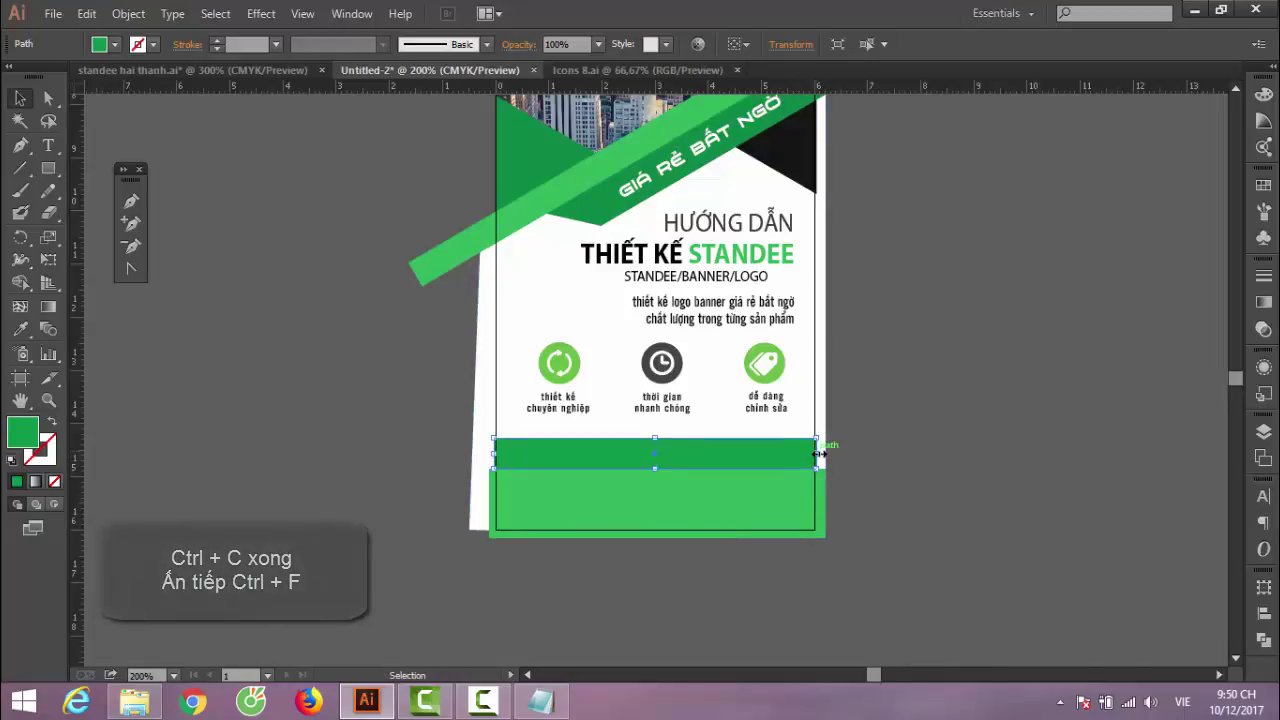
left_click_drag(817, 454, 811, 456)
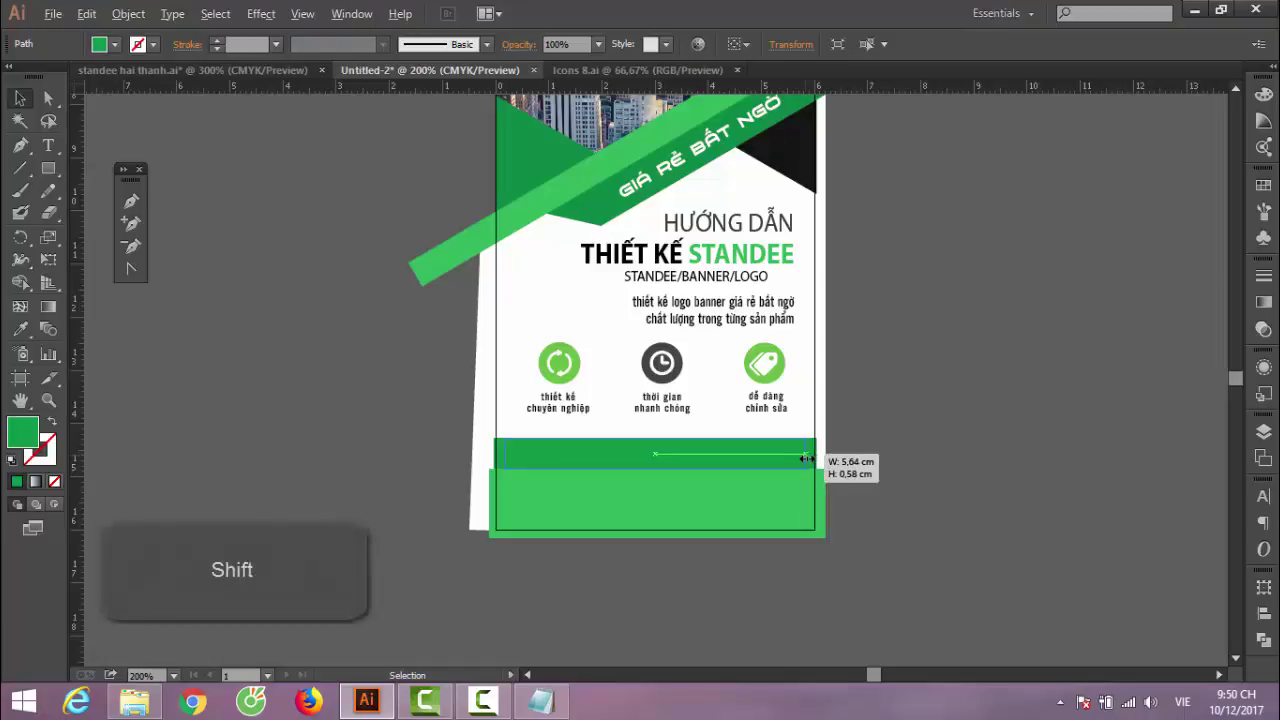
left_click_drag(809, 457, 798, 463)
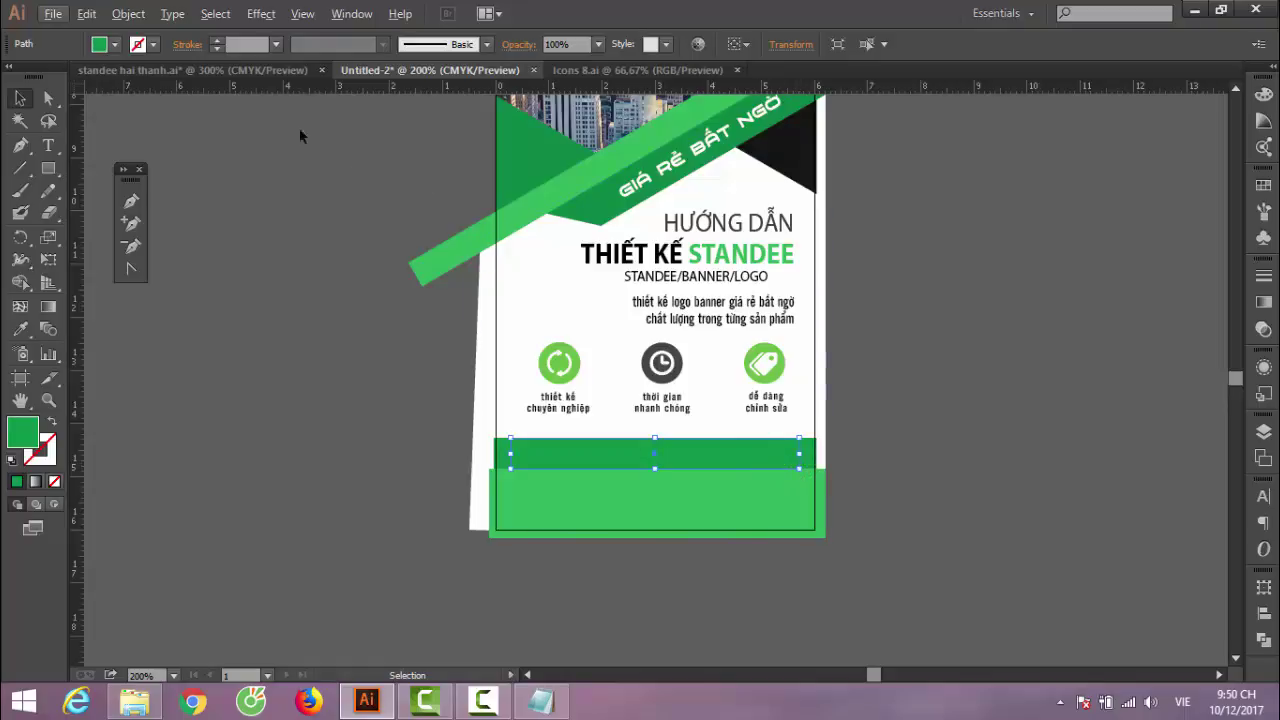
double_click(23, 440)
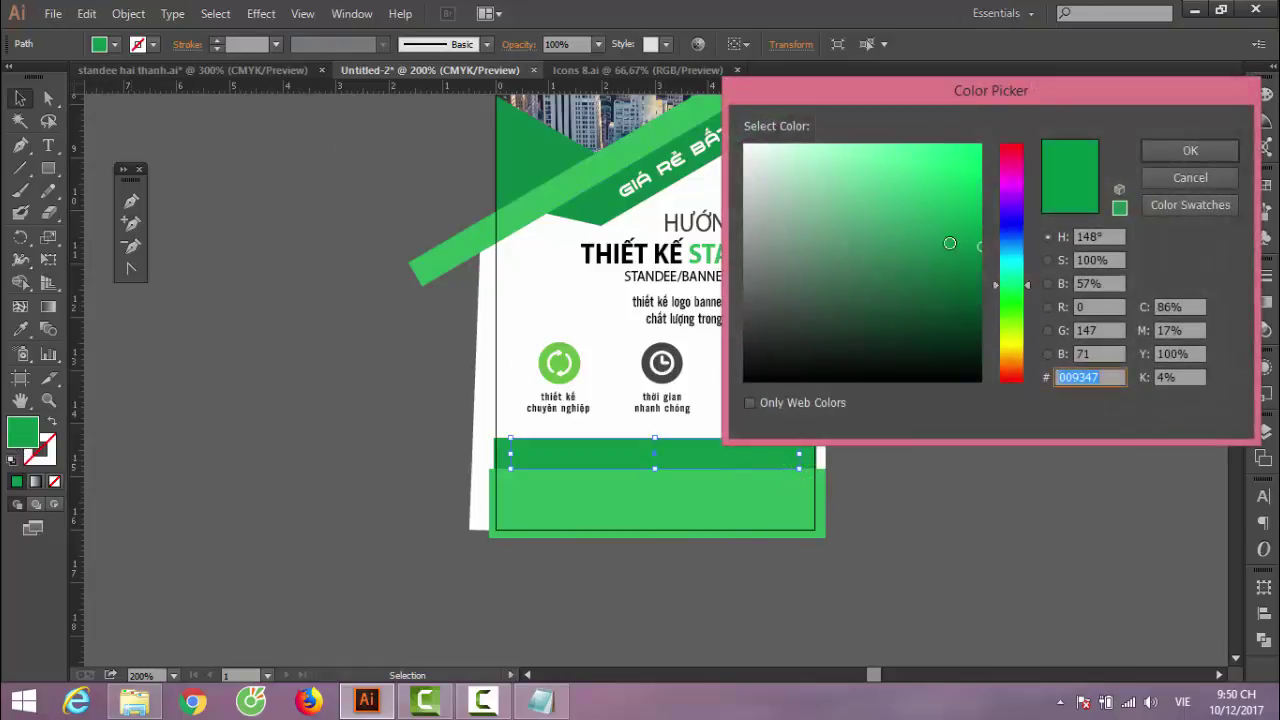
left_click_drag(978, 221, 972, 212)
left_click(1161, 153)
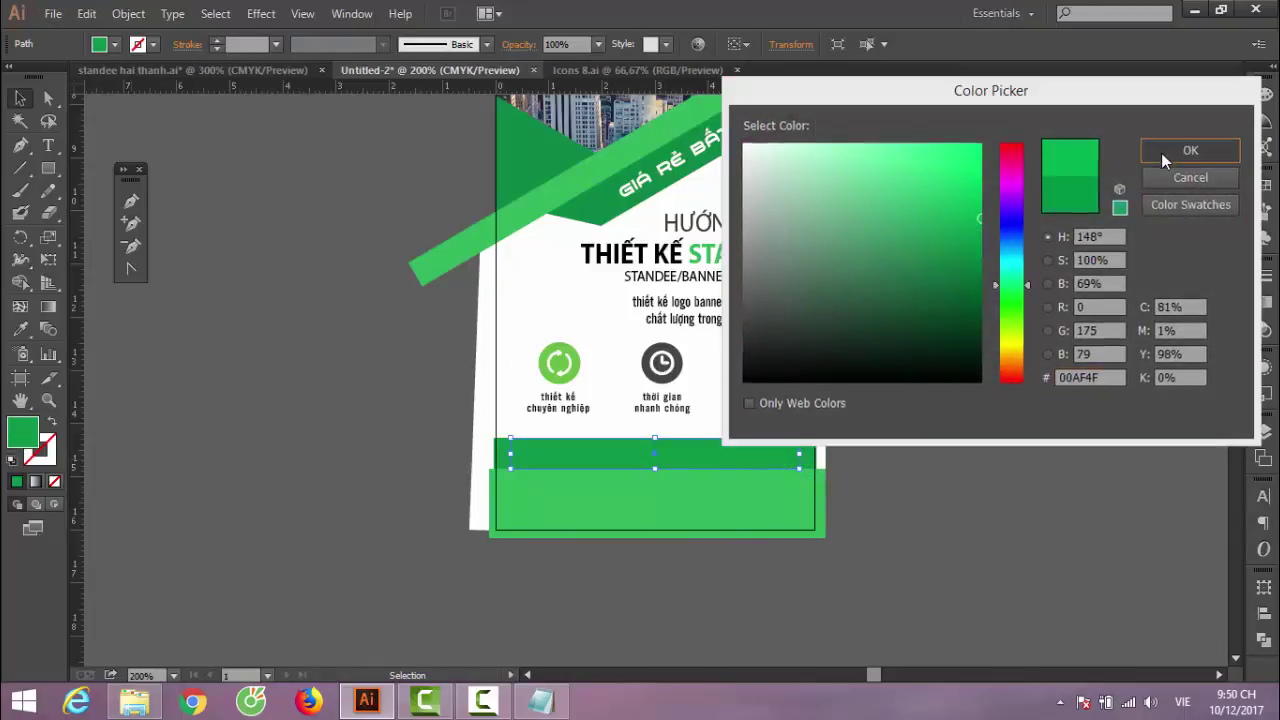
left_click(984, 419)
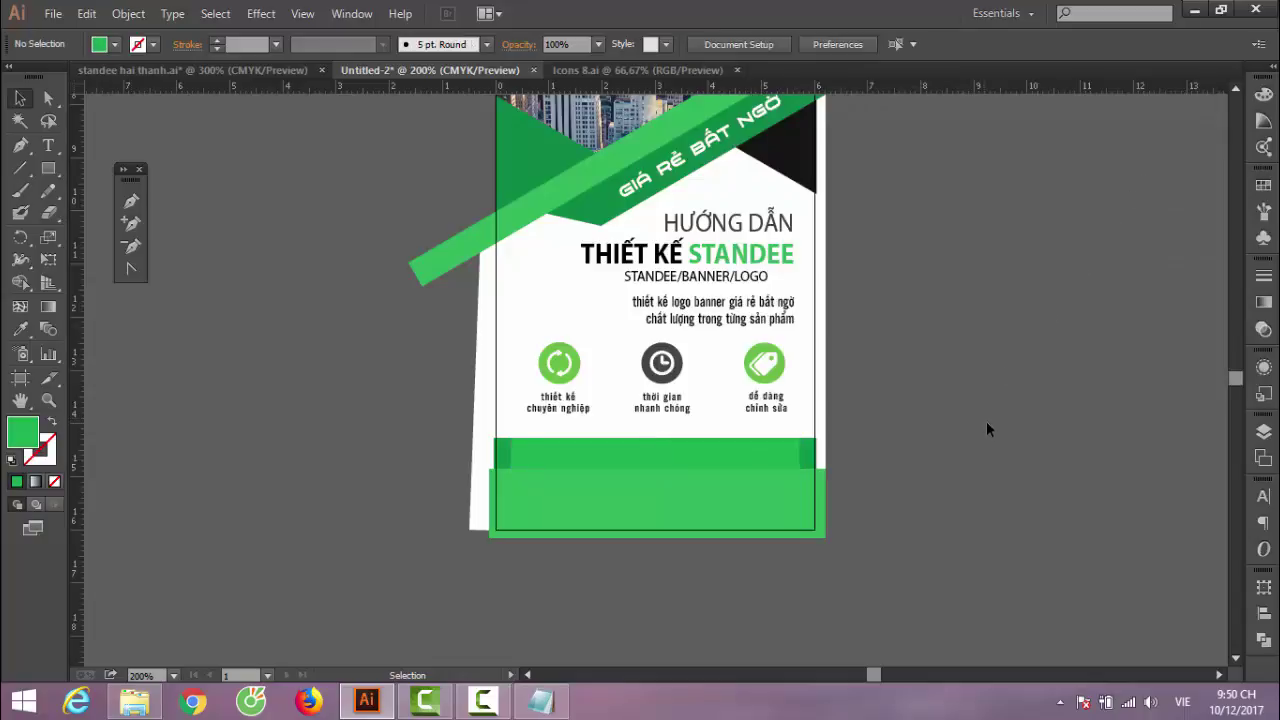
Paste a copy of the light green strip in front and narrow it evenly
left_click(806, 459)
key("ctrl+c")
key("ctrl+f")
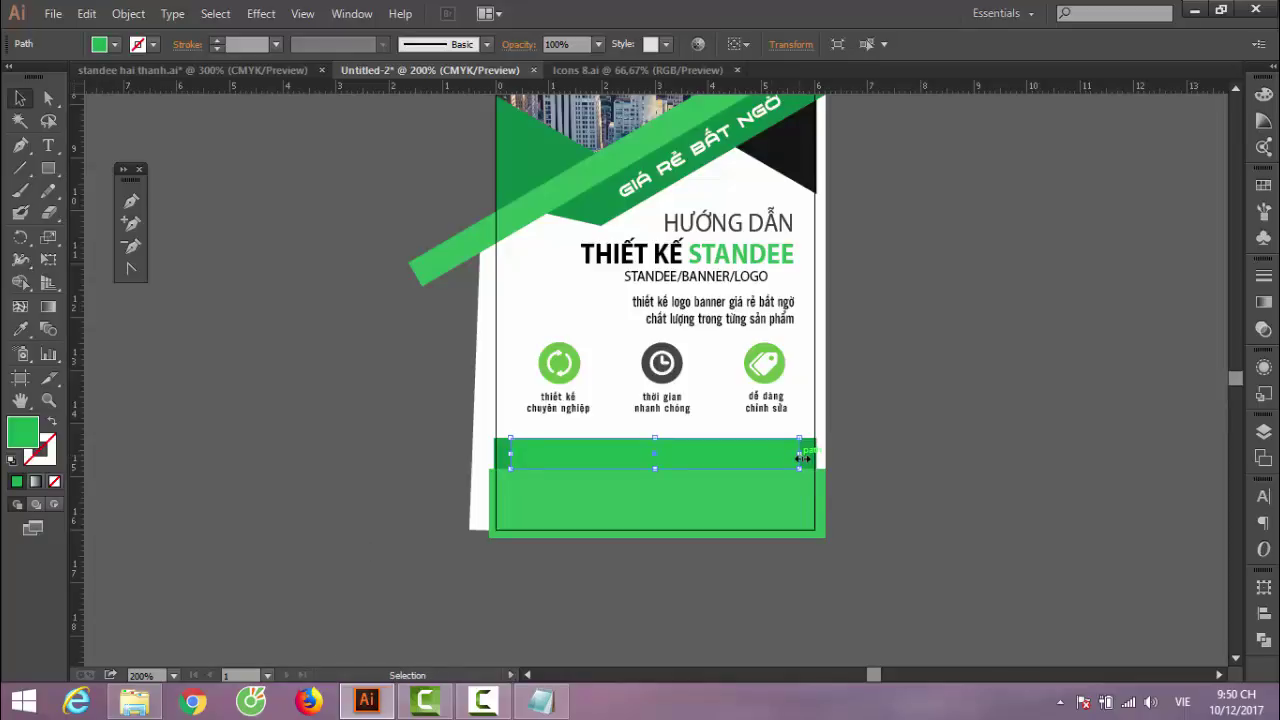
key("shift")
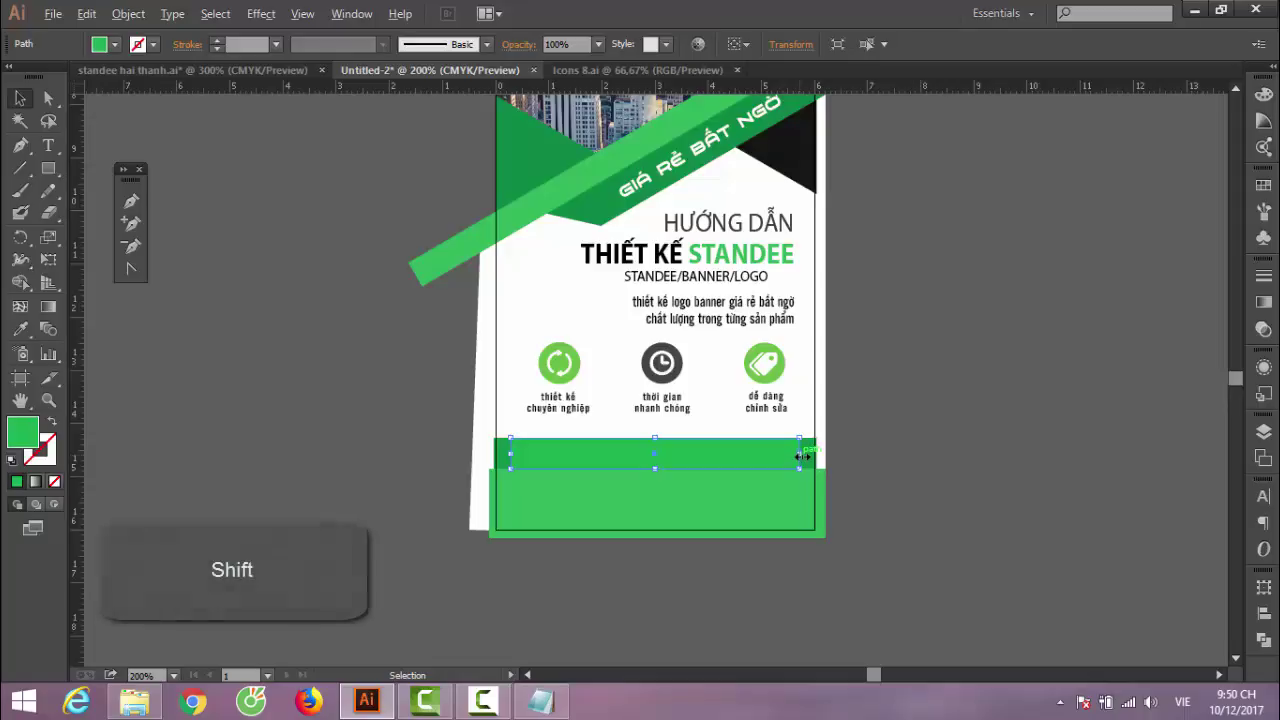
left_click_drag(803, 457, 786, 457)
key("ctrl+plus")
key("ctrl+plus")
key("ctrl+plus")
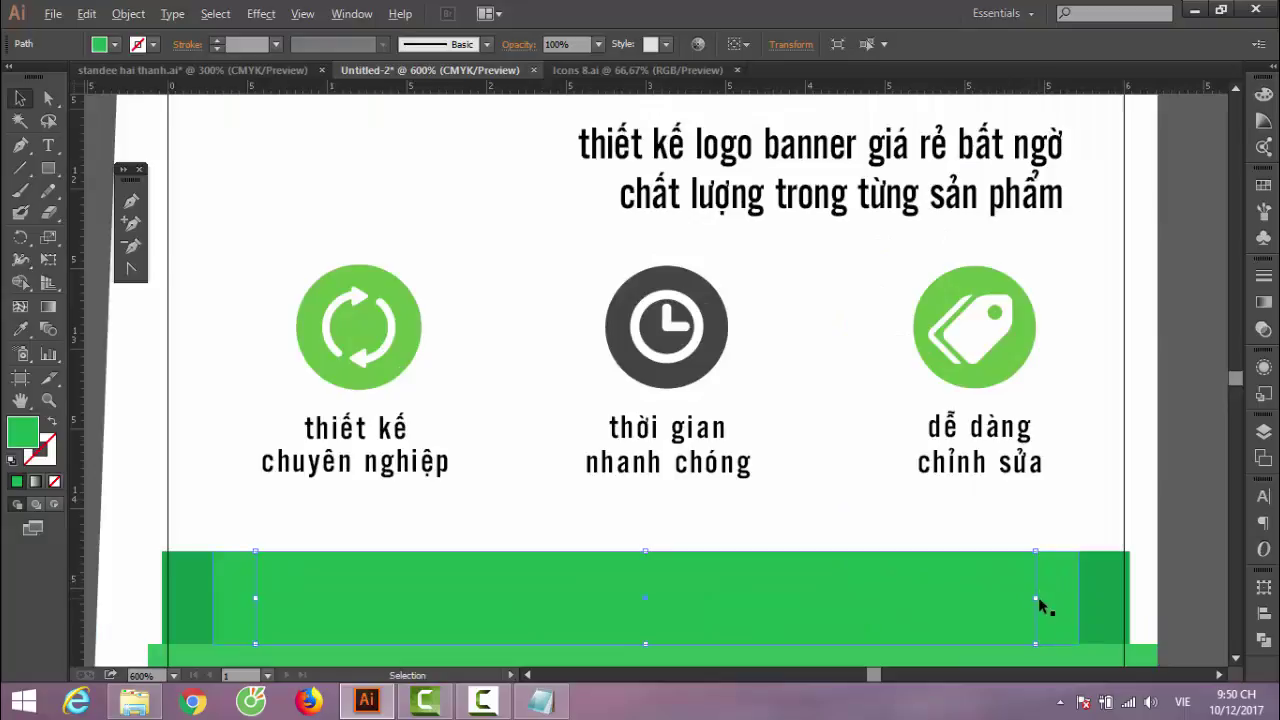
left_click_drag(1038, 597, 1031, 603)
Fill the innermost strip with near-black grey 373837
double_click(35, 430)
left_click_drag(757, 334, 748, 328)
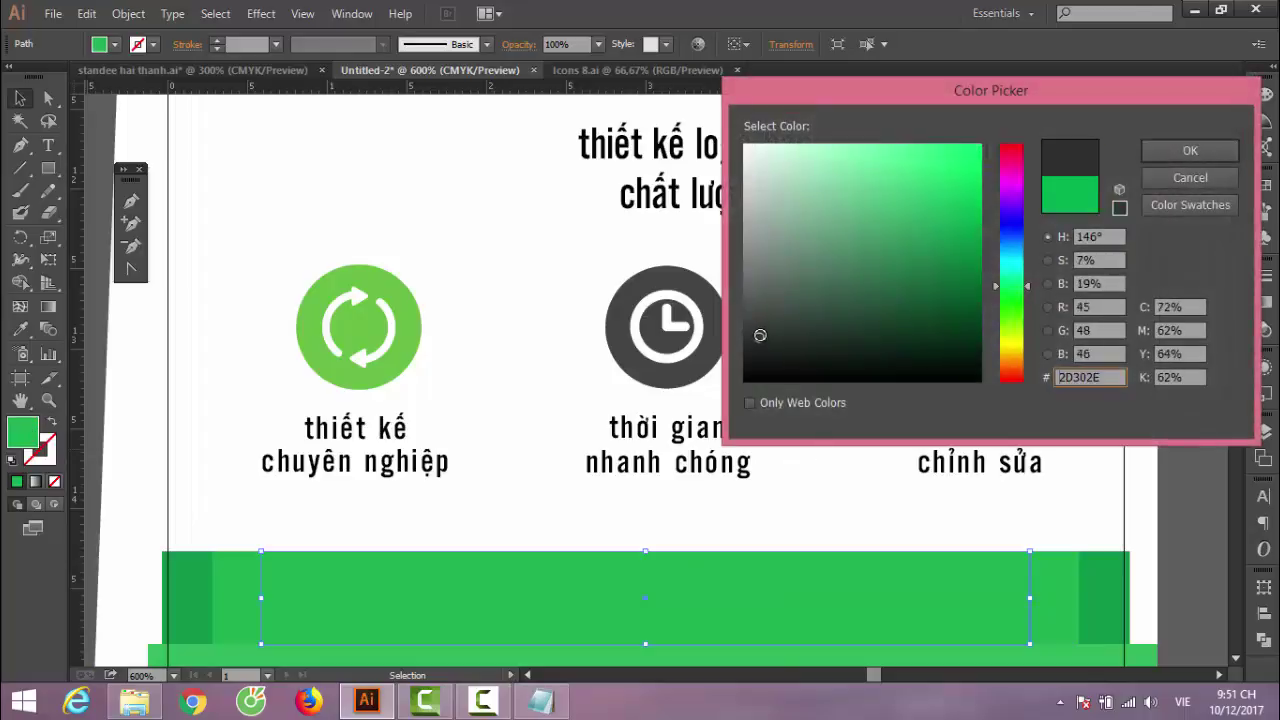
left_click(1169, 155)
scroll(940, 432, "down", 2)
scroll(940, 432, "down", 3)
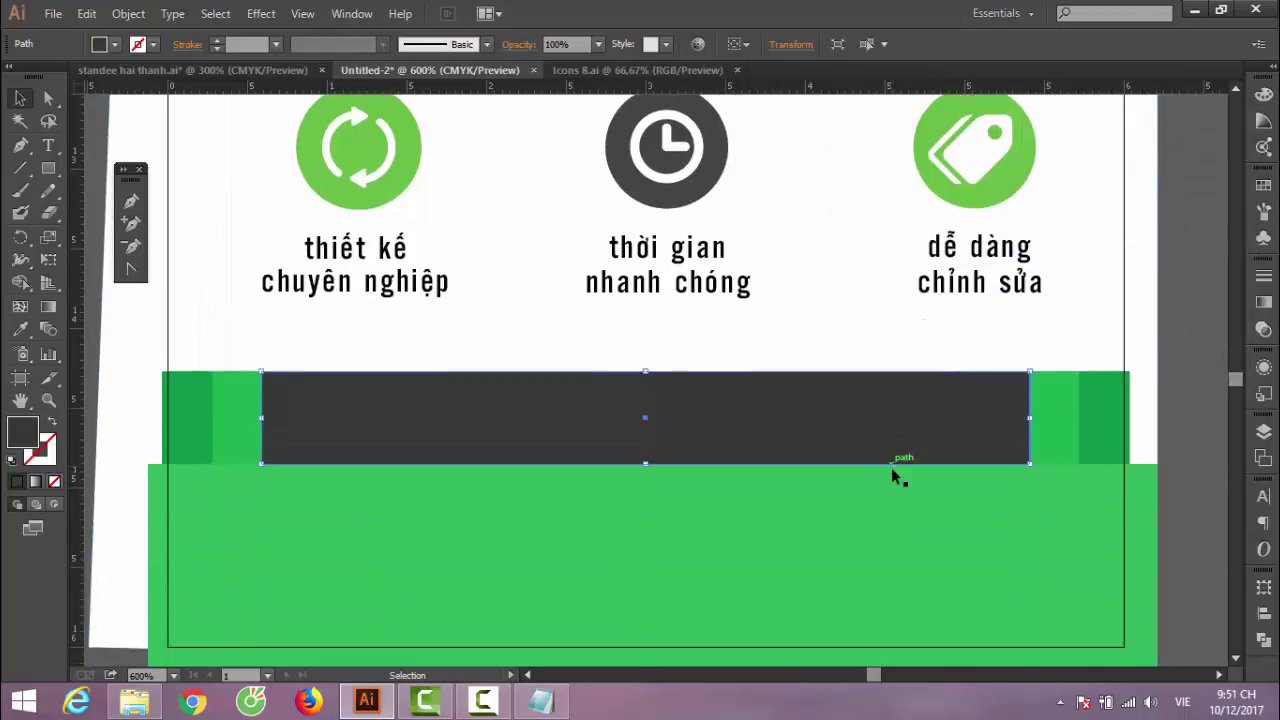
left_click(1190, 328)
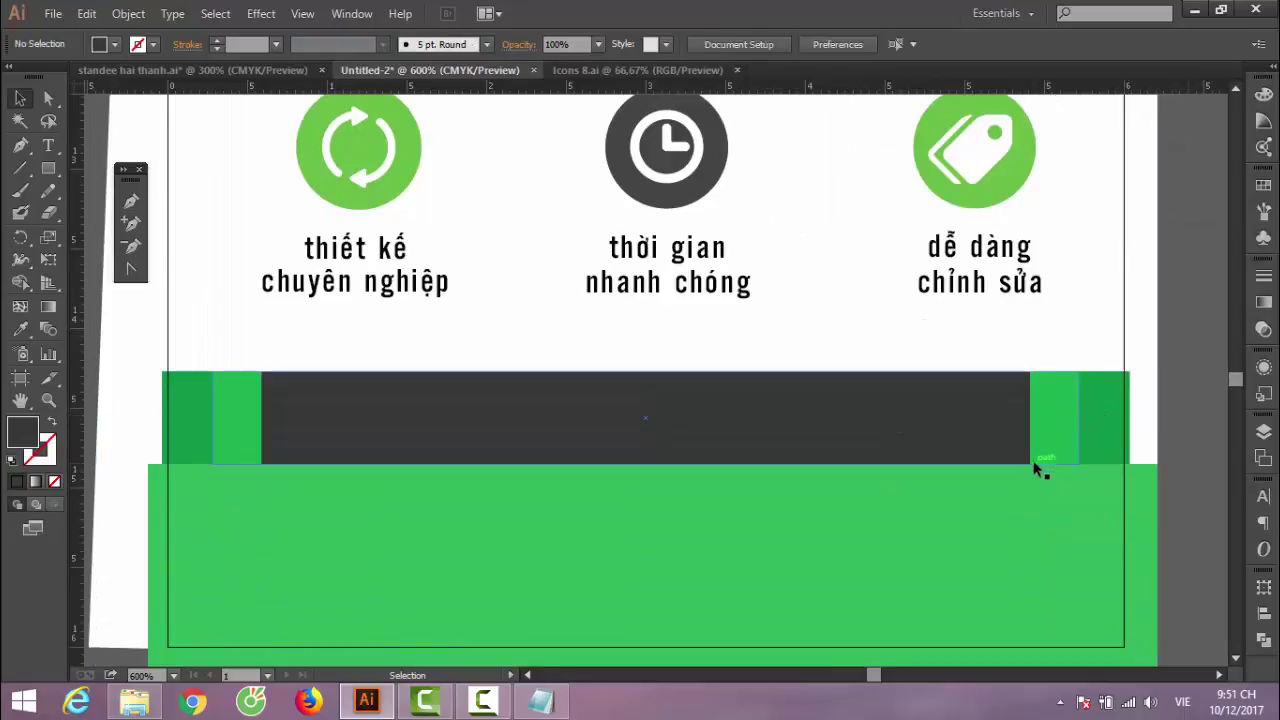
Zoom out and start a UTM Alter Gothic 8 pt text object left of the first icon
key("ctrl+minus")
key("ctrl+minus")
left_click(48, 145)
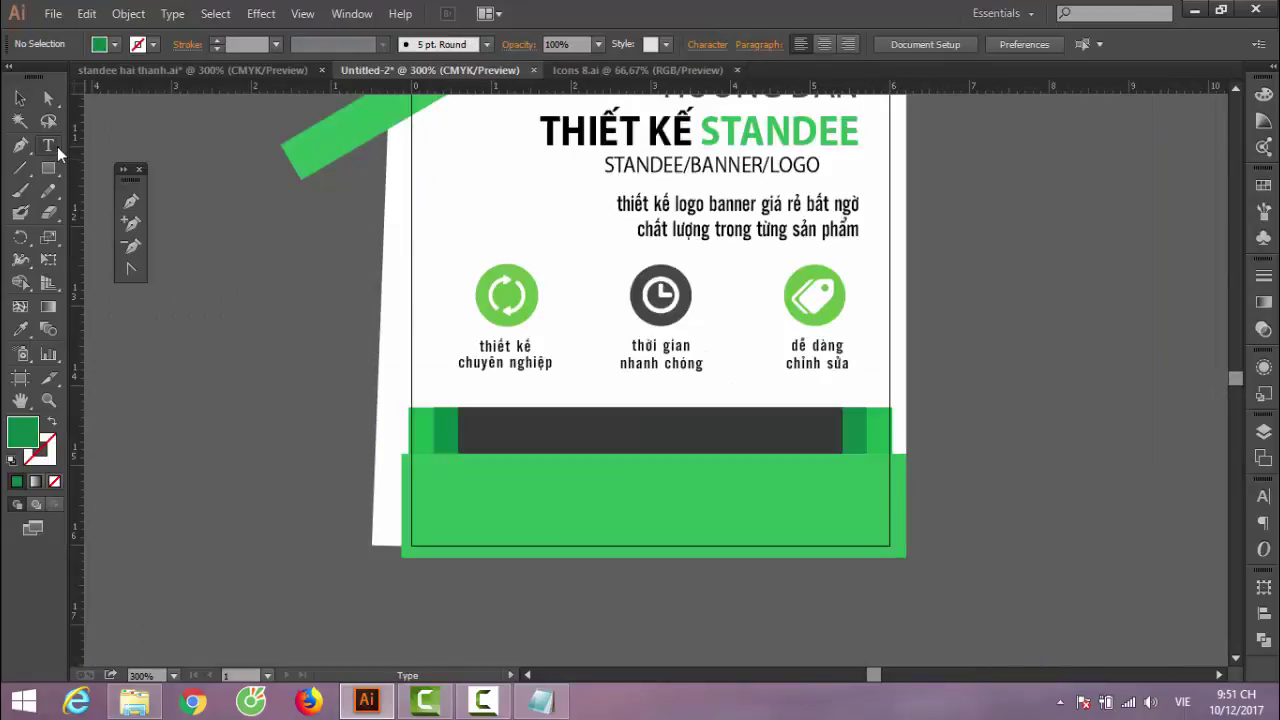
left_click(434, 322)
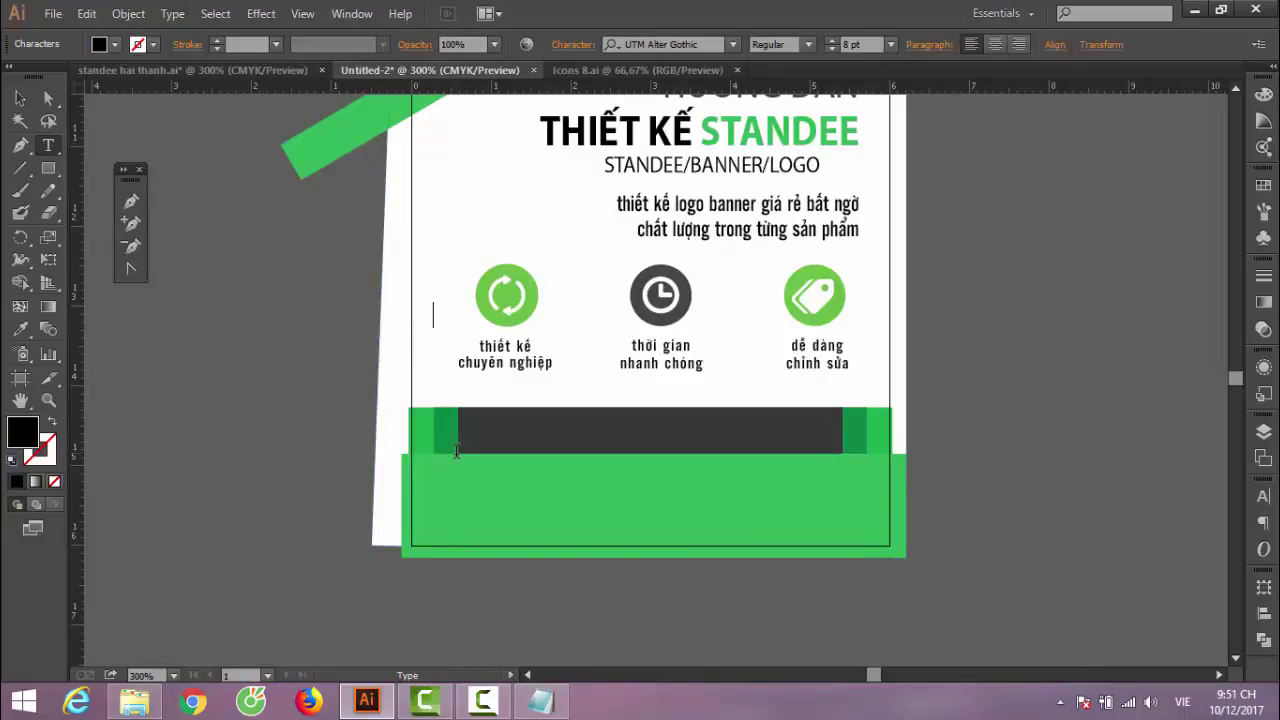
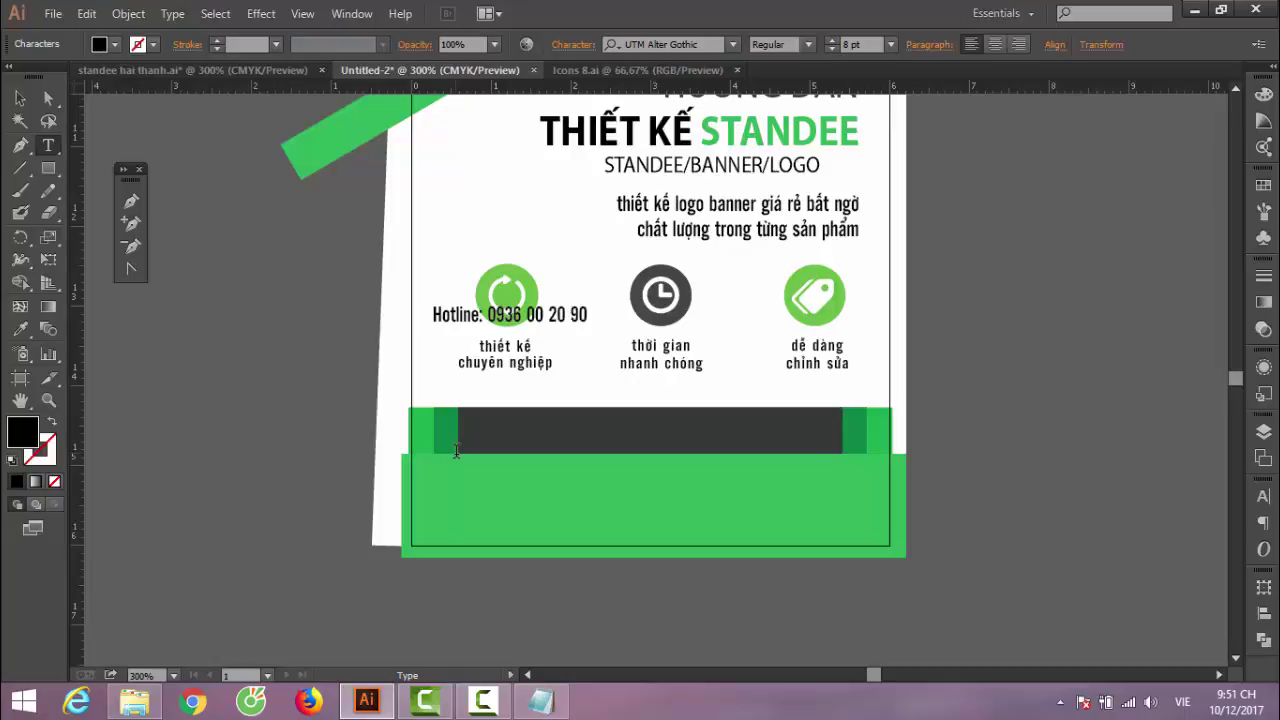
Set the Hotline text fill to pure white
double_click(25, 440)
left_click_drag(766, 177, 735, 140)
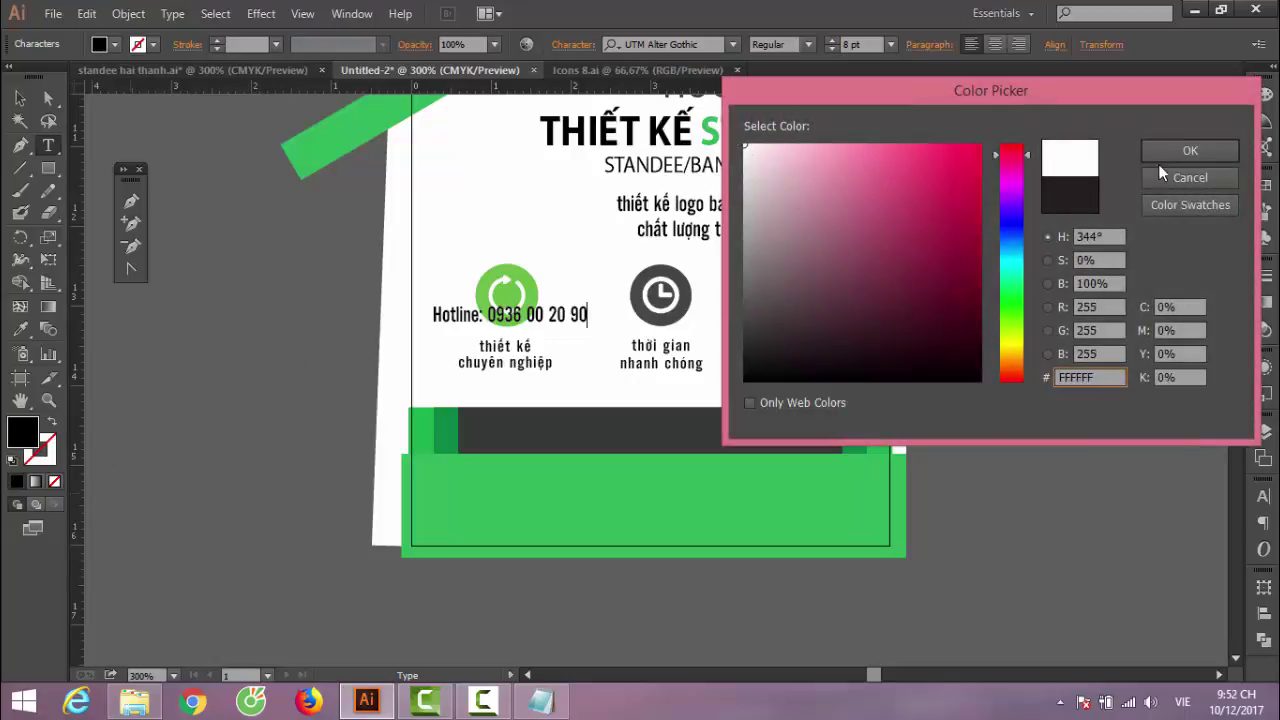
left_click(1190, 150)
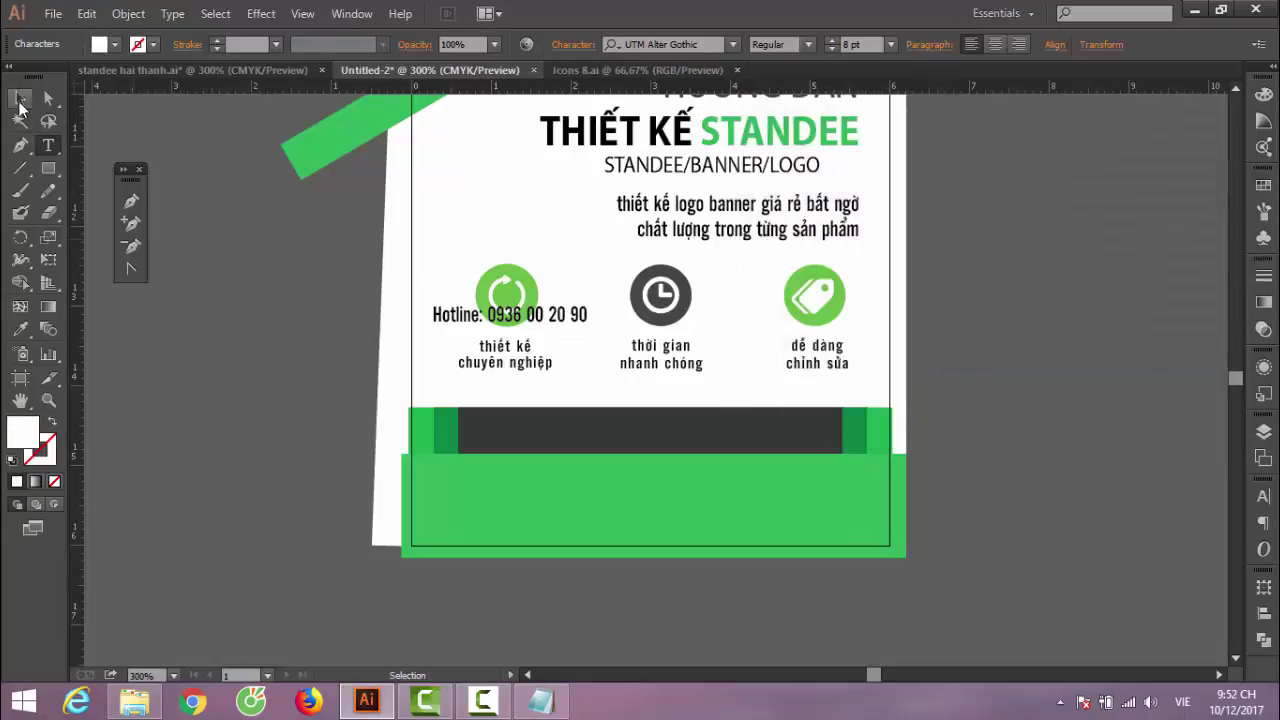
left_click(20, 98)
double_click(20, 432)
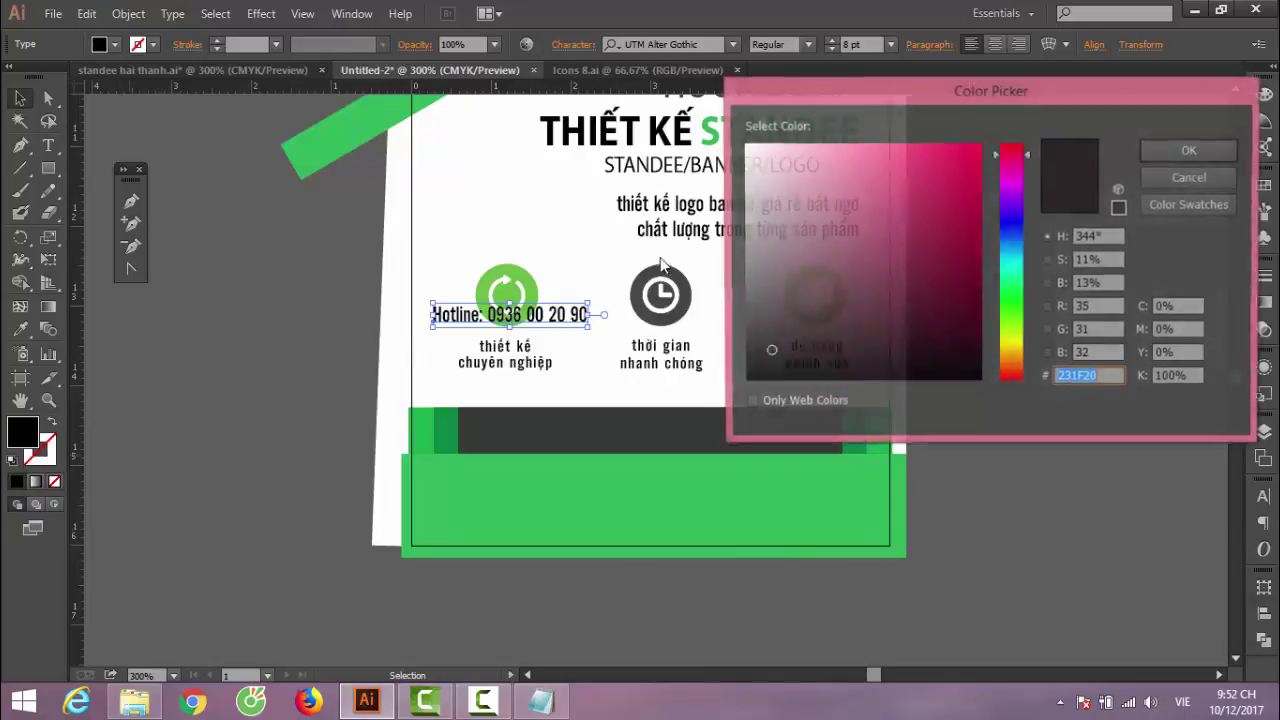
left_click_drag(747, 179, 740, 140)
left_click(1225, 152)
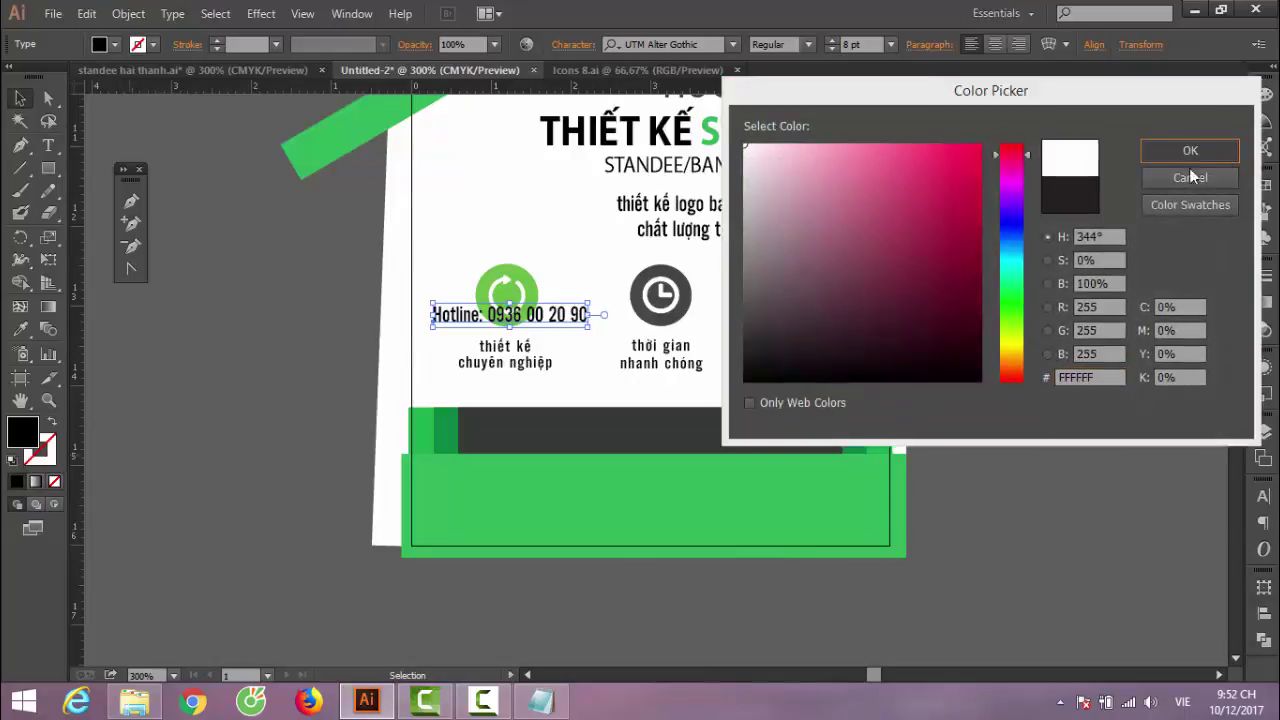
Move the Hotline text into the dark bar, enlarge it to 11.3 pt and centre it
left_click_drag(484, 326, 622, 442)
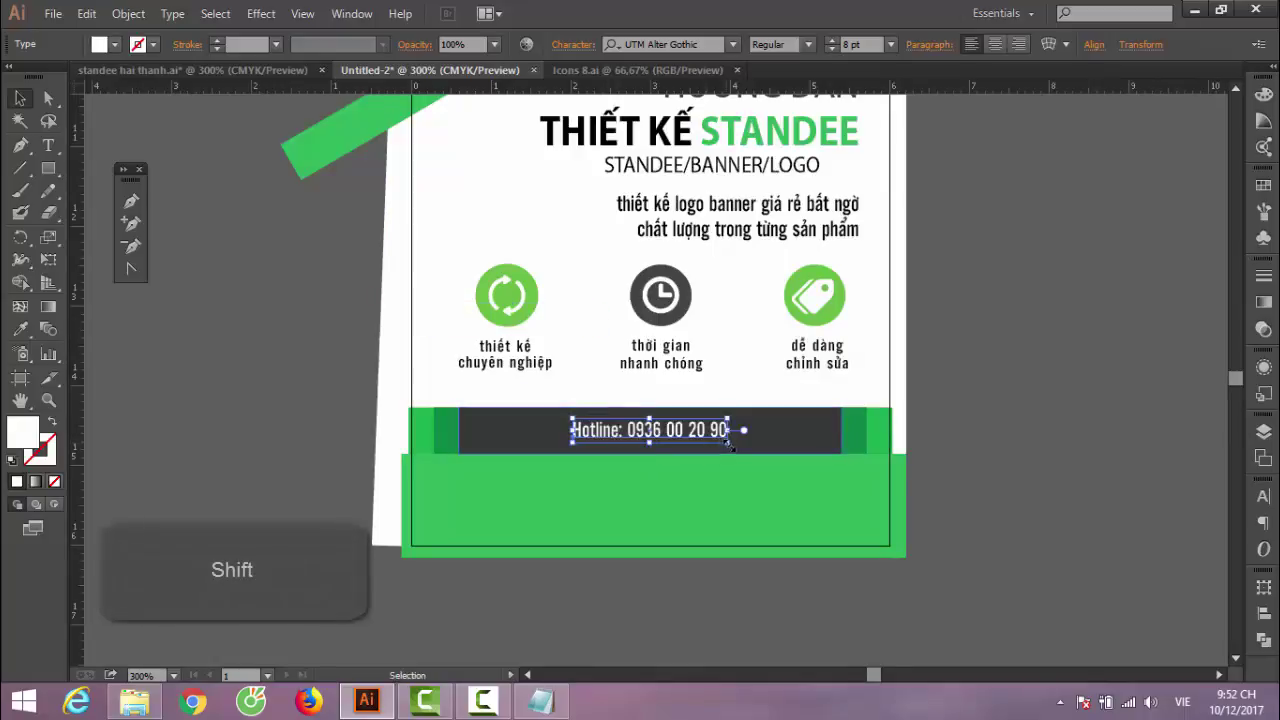
left_click_drag(729, 443, 748, 457)
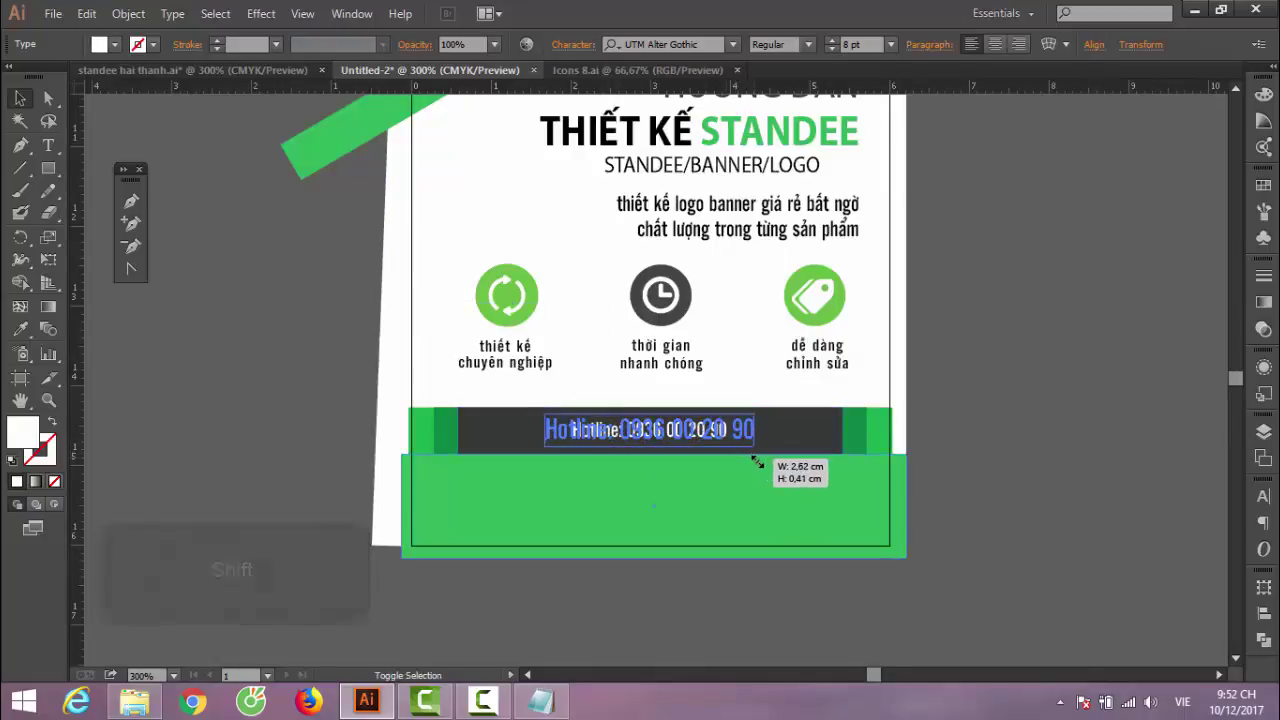
left_click_drag(748, 457, 760, 472)
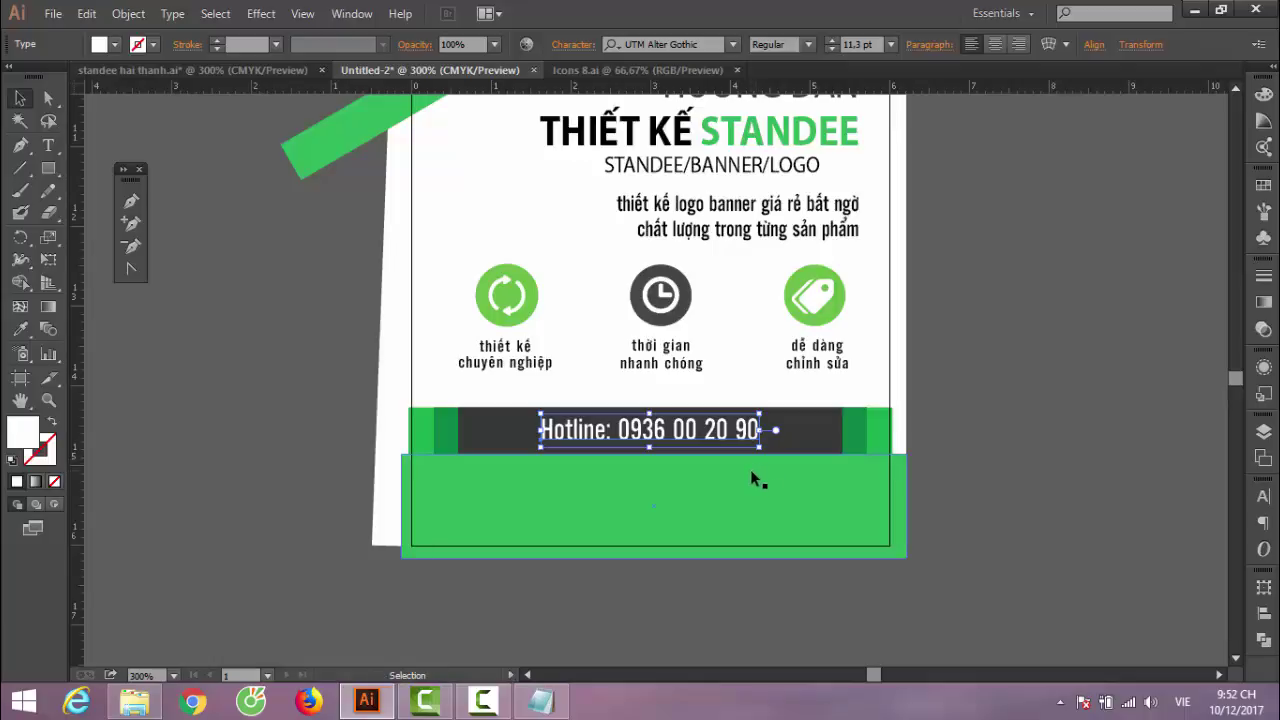
key("Down")
key("Down")
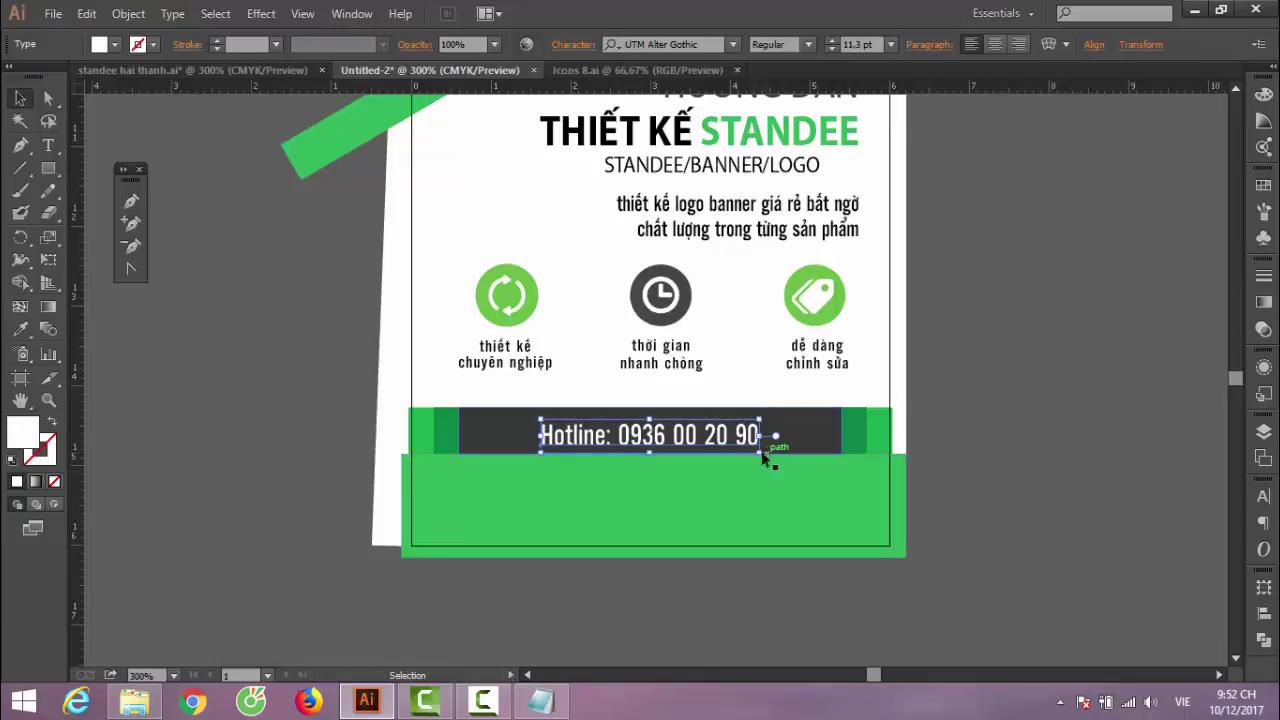
key("Up")
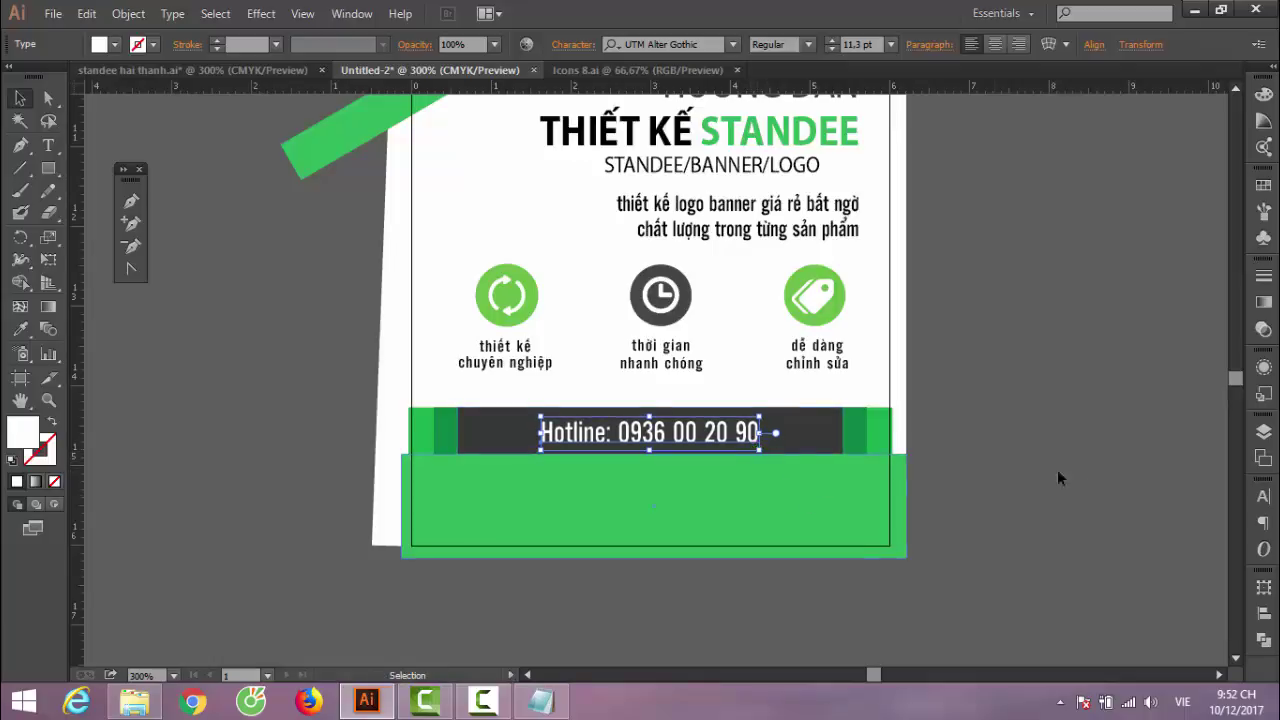
Give the Hotline text tracking 50 and stretch it wider across the dark bar
left_click(1263, 496)
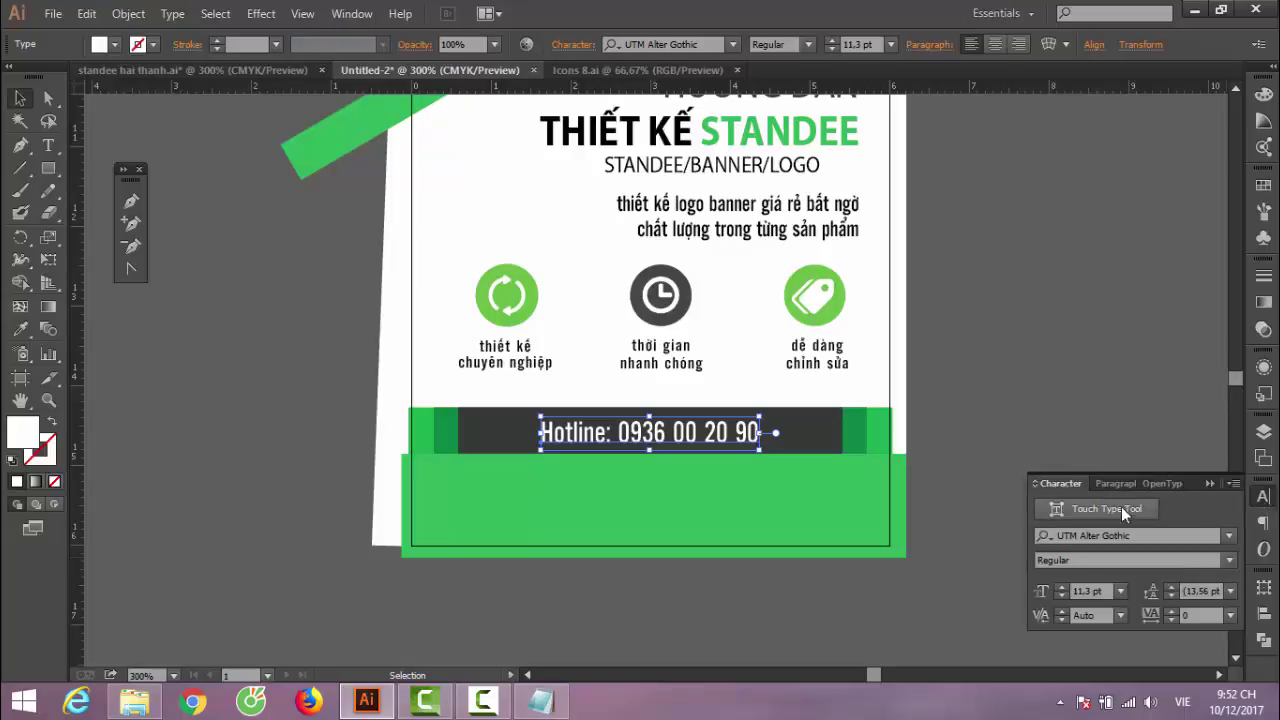
left_click(1229, 615)
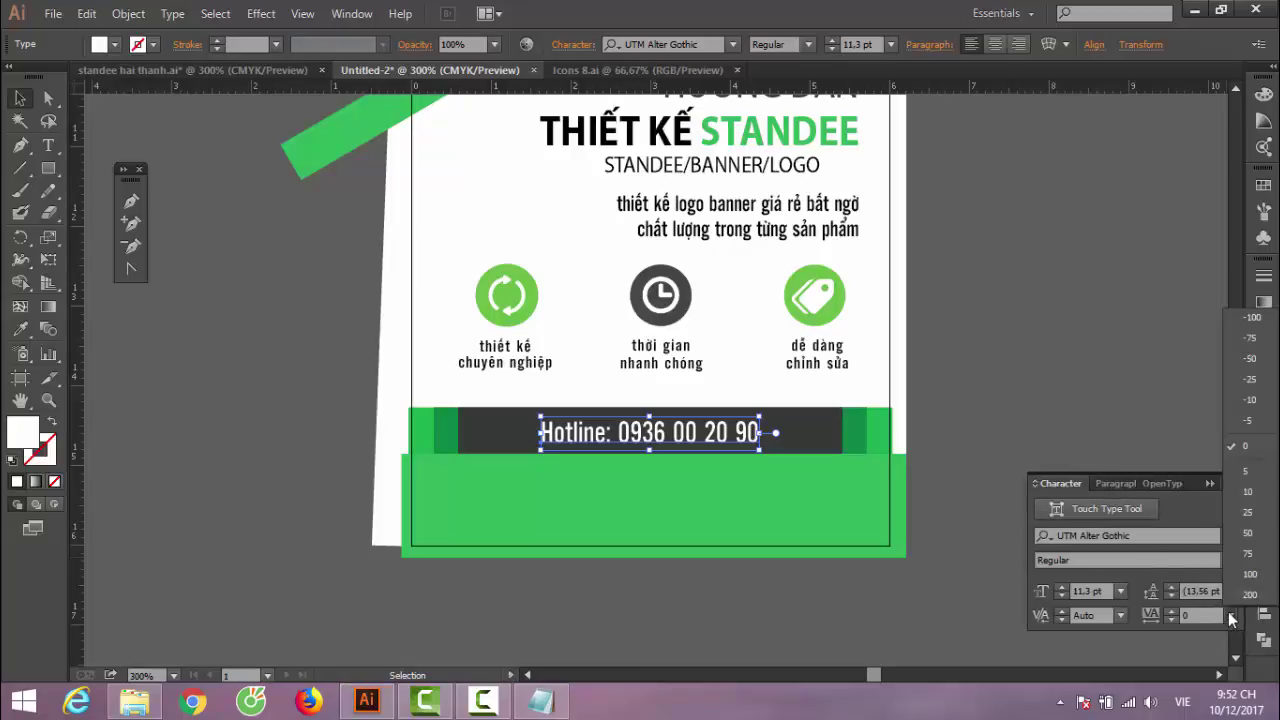
left_click(1245, 556)
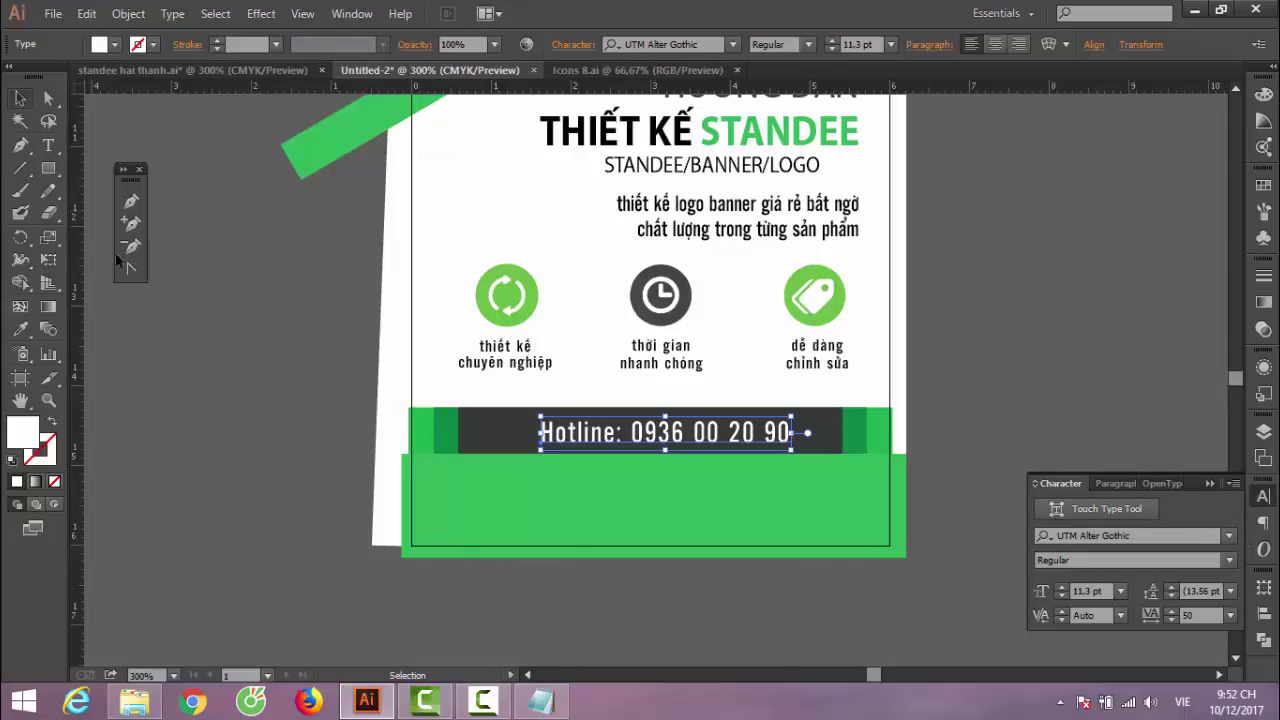
left_click(1214, 482)
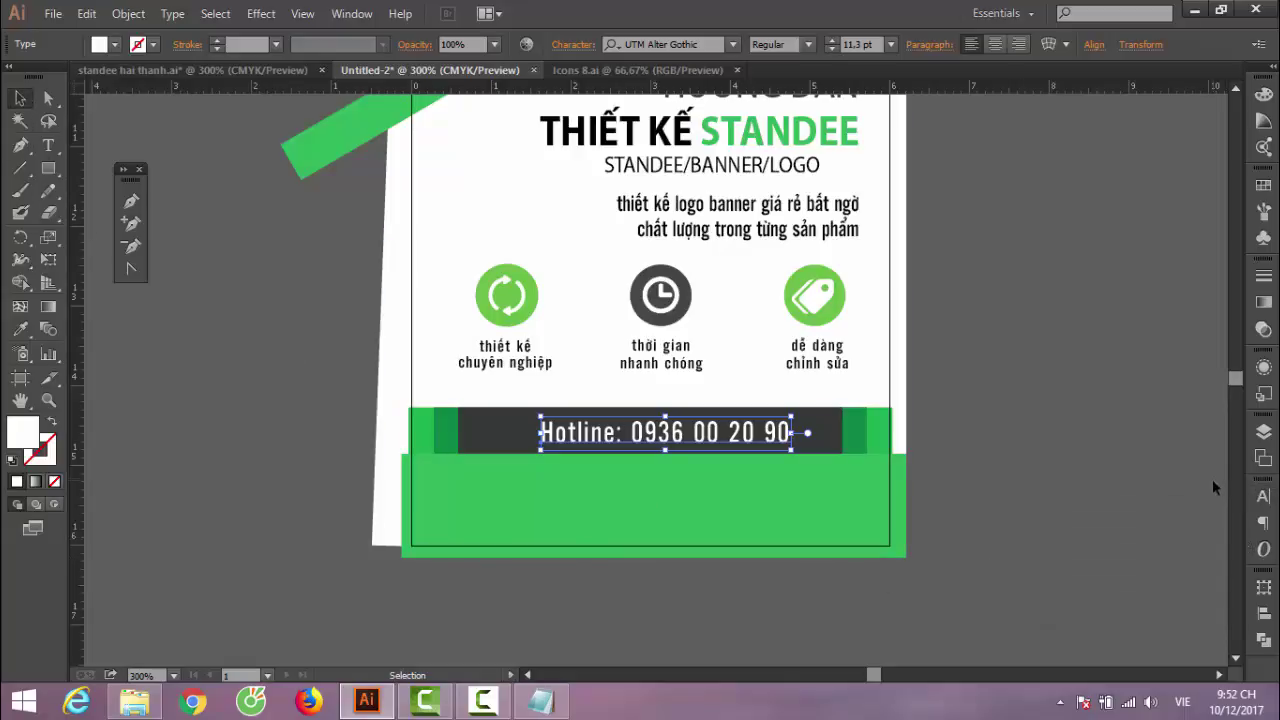
key("Left")
key("Left")
key("Left")
key("Left")
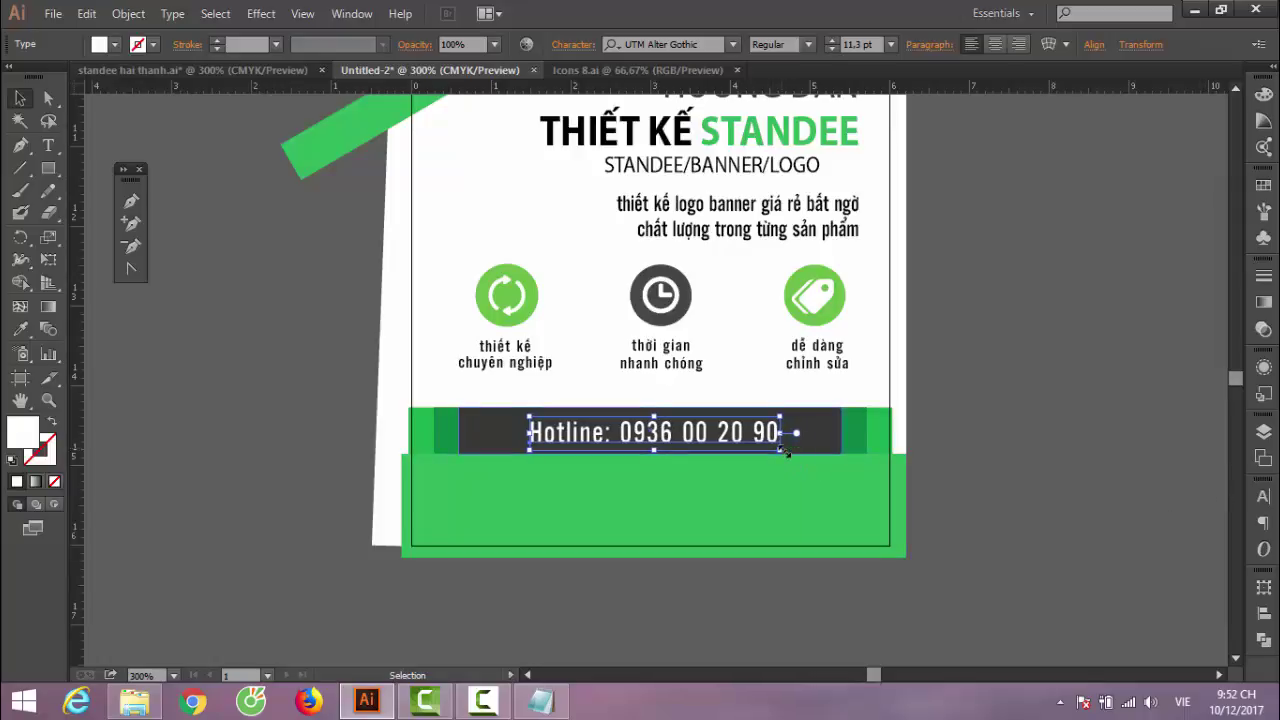
left_click_drag(783, 452, 792, 462)
left_click(700, 610)
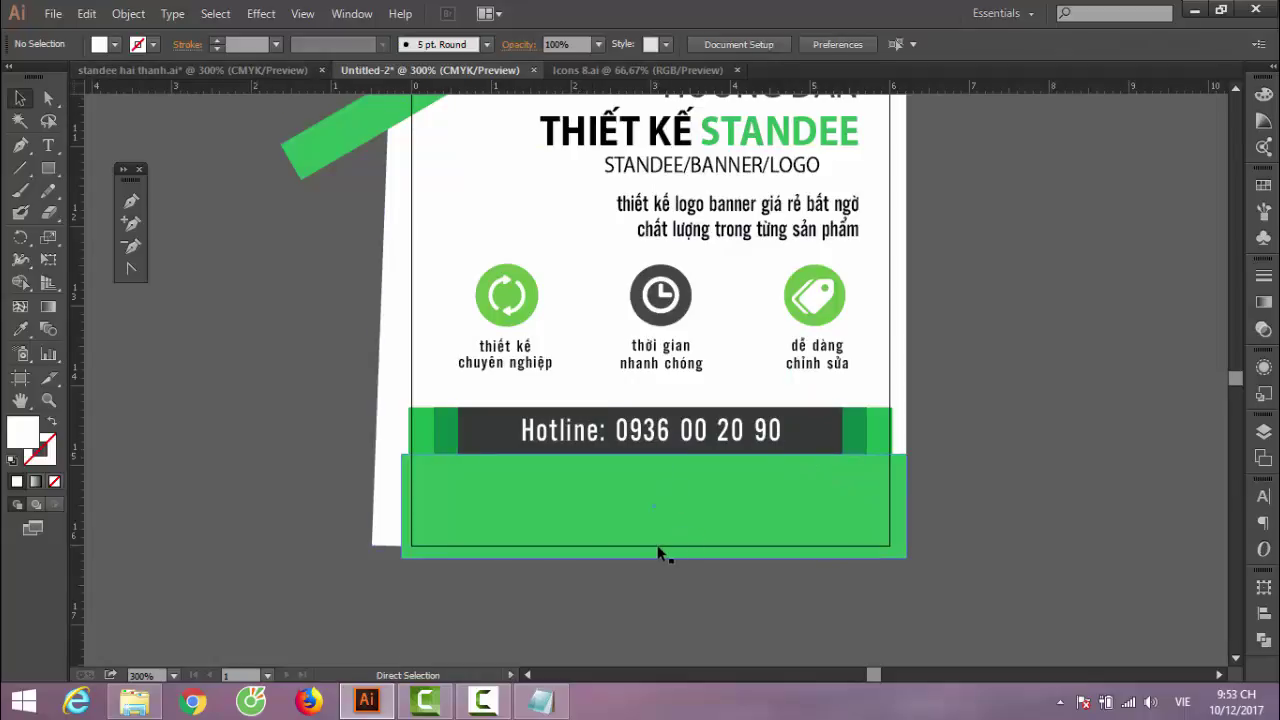
Paste the three-line contact details block and place it in the bottom green area
key("ctrl+v")
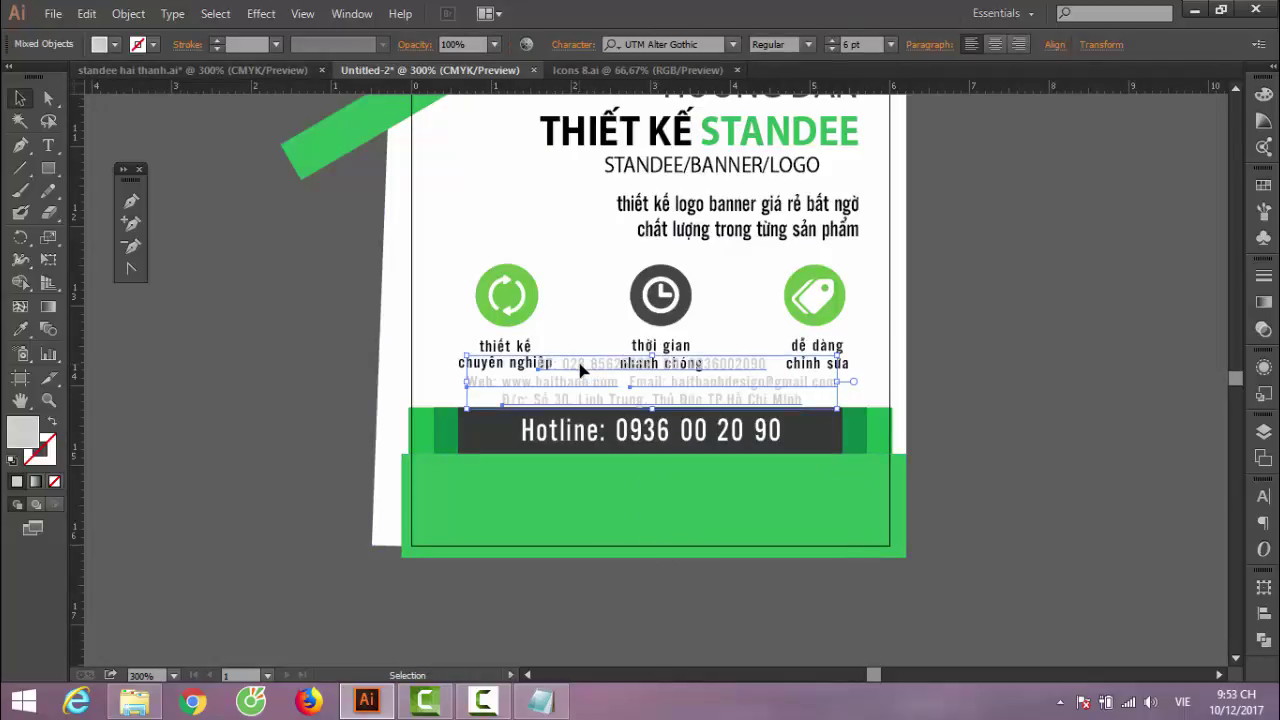
left_click_drag(582, 370, 592, 486)
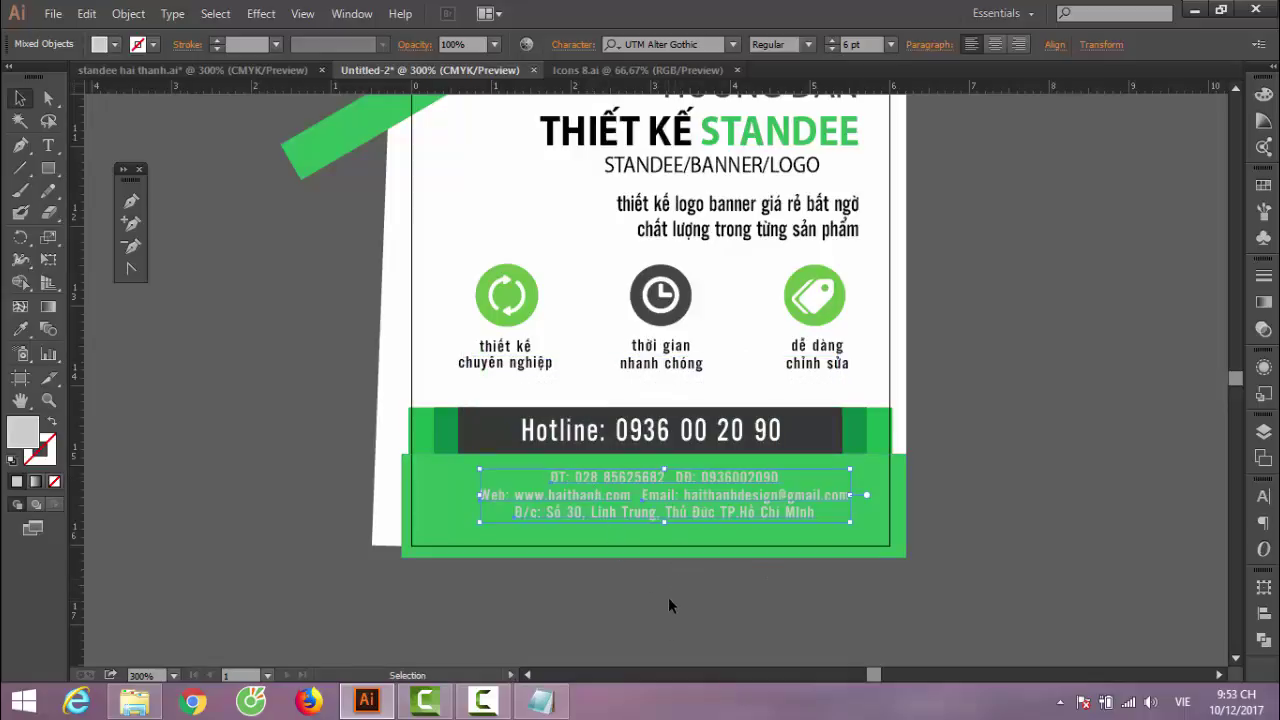
key("Down")
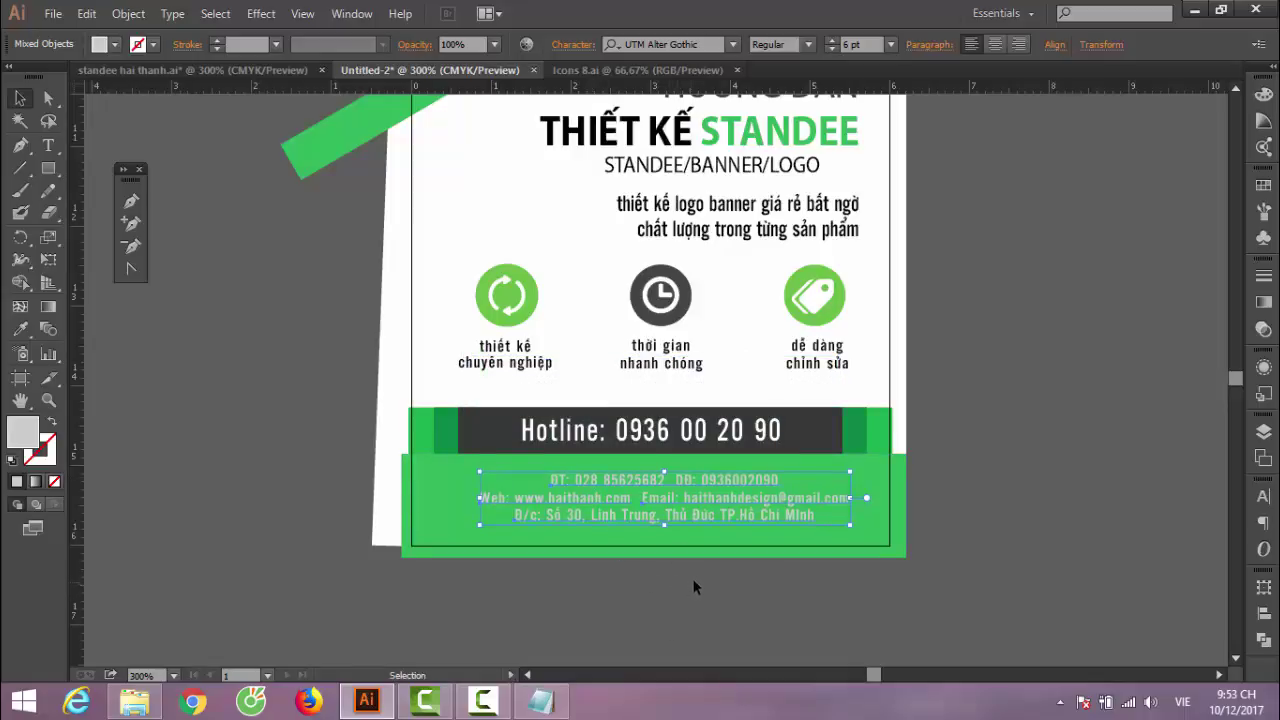
key("Down")
key("Down")
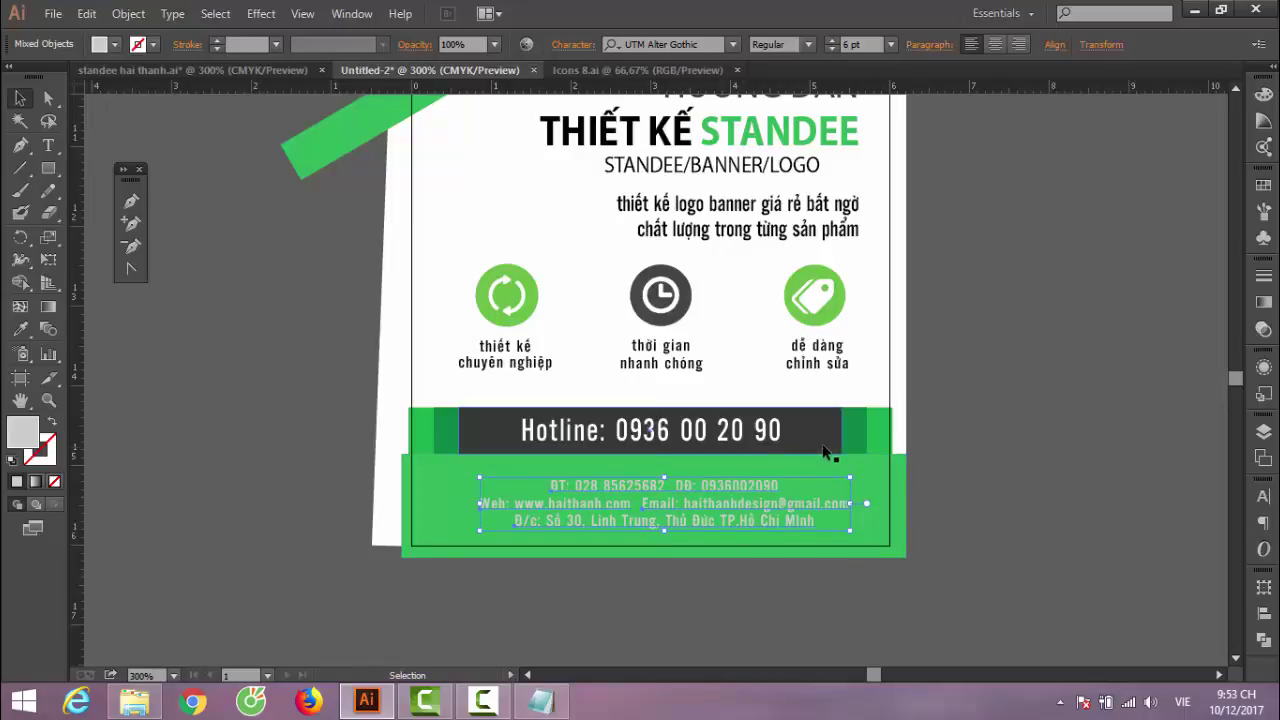
Nudge the DT line up and the address line down to even the spacing
left_click(936, 390)
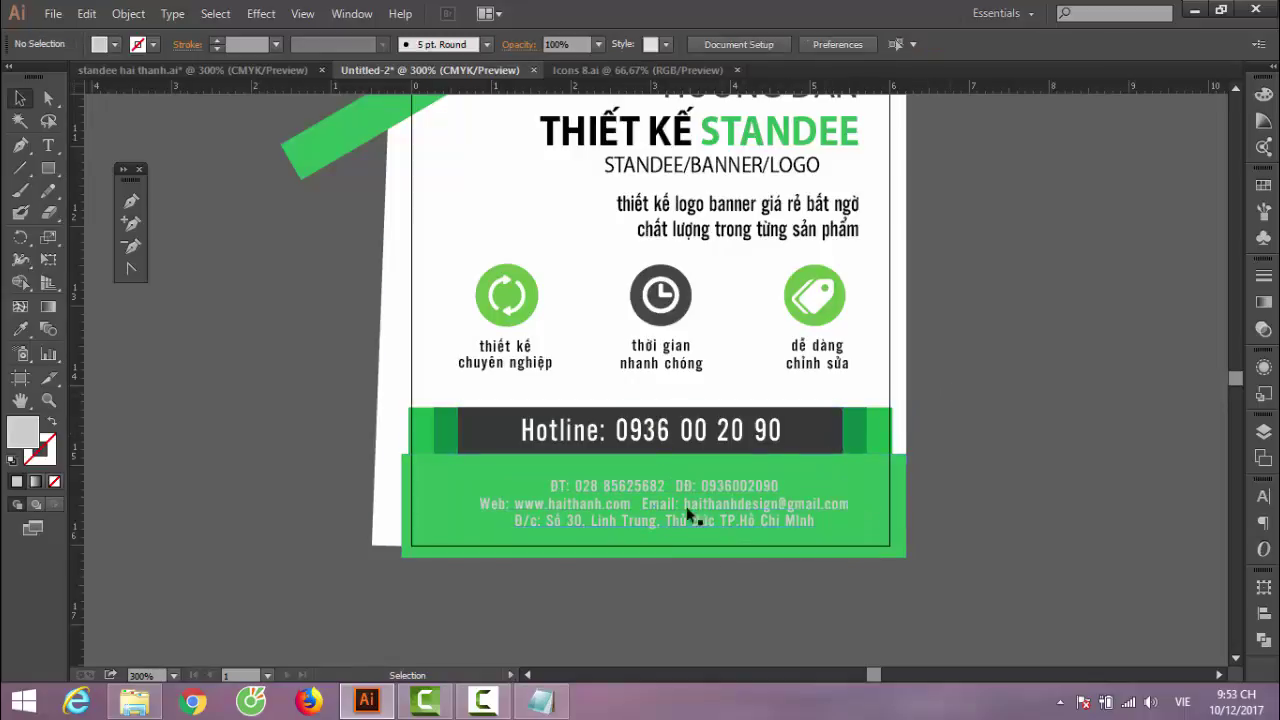
left_click(646, 488)
key("Up")
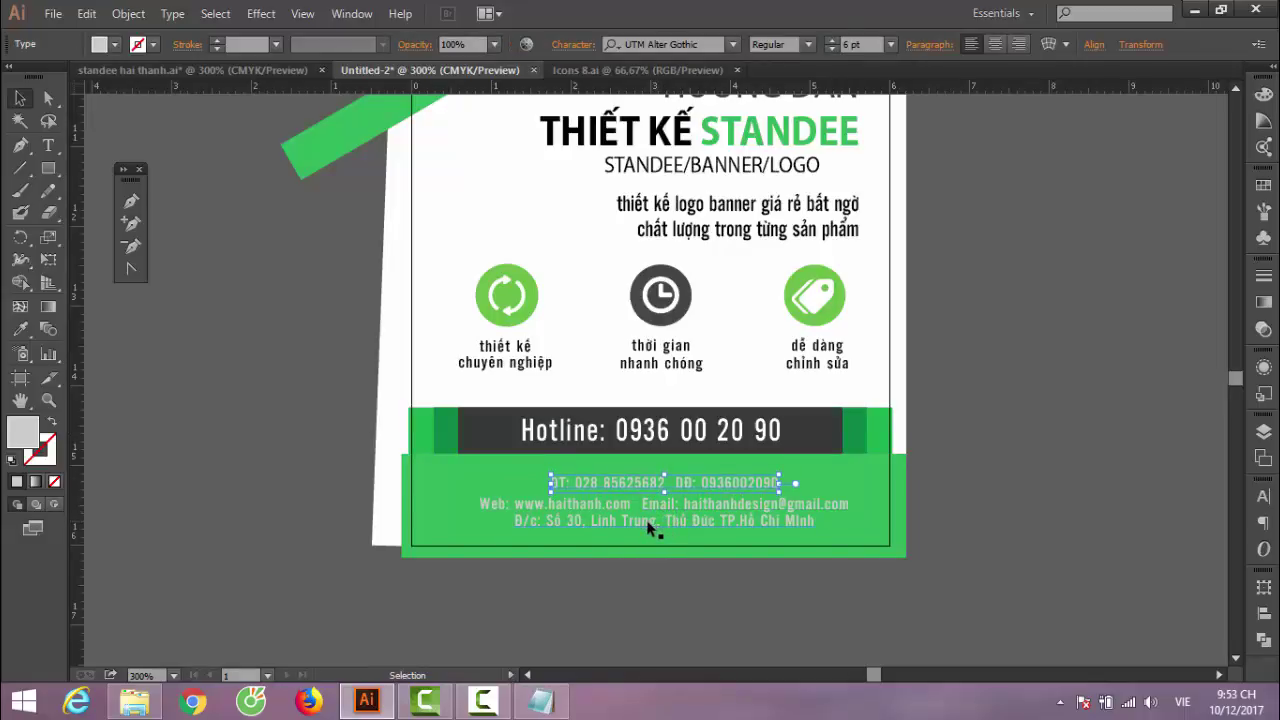
left_click(648, 525)
key("Down")
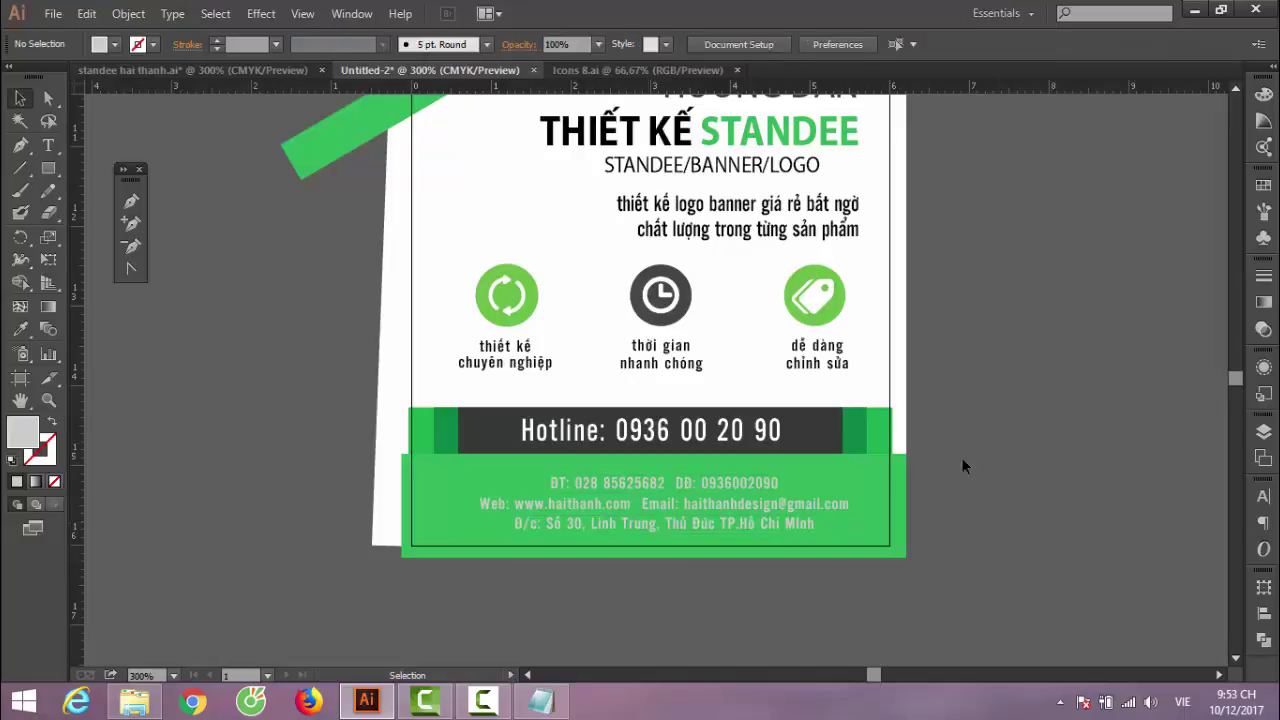
Move the Hotline green bar, dark bar and text down together
left_click(874, 432)
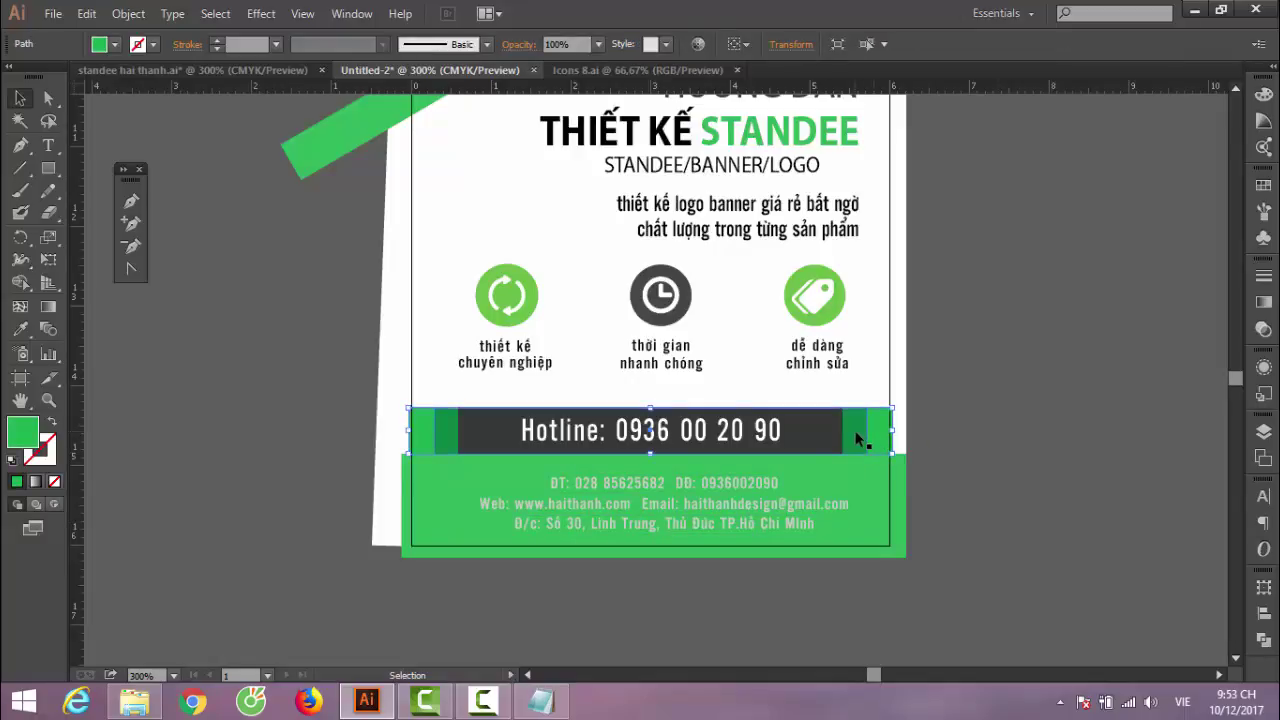
left_click(832, 440, "shift")
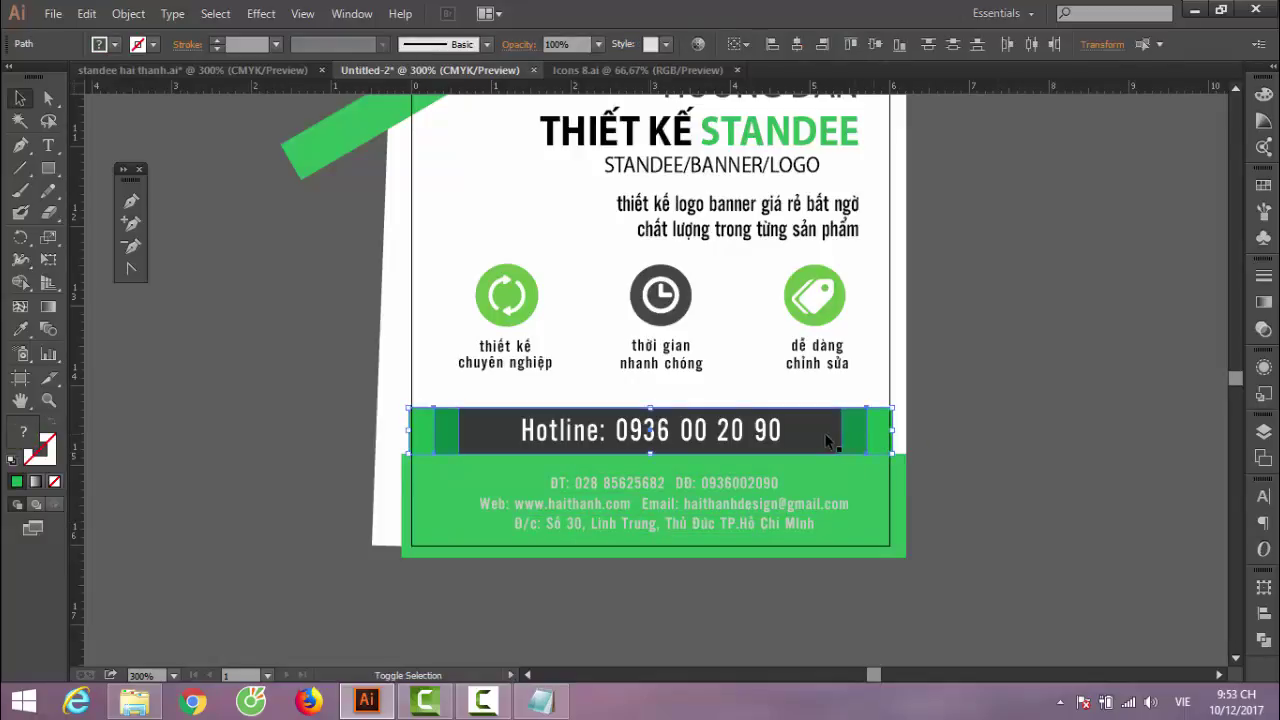
left_click(762, 432, "shift")
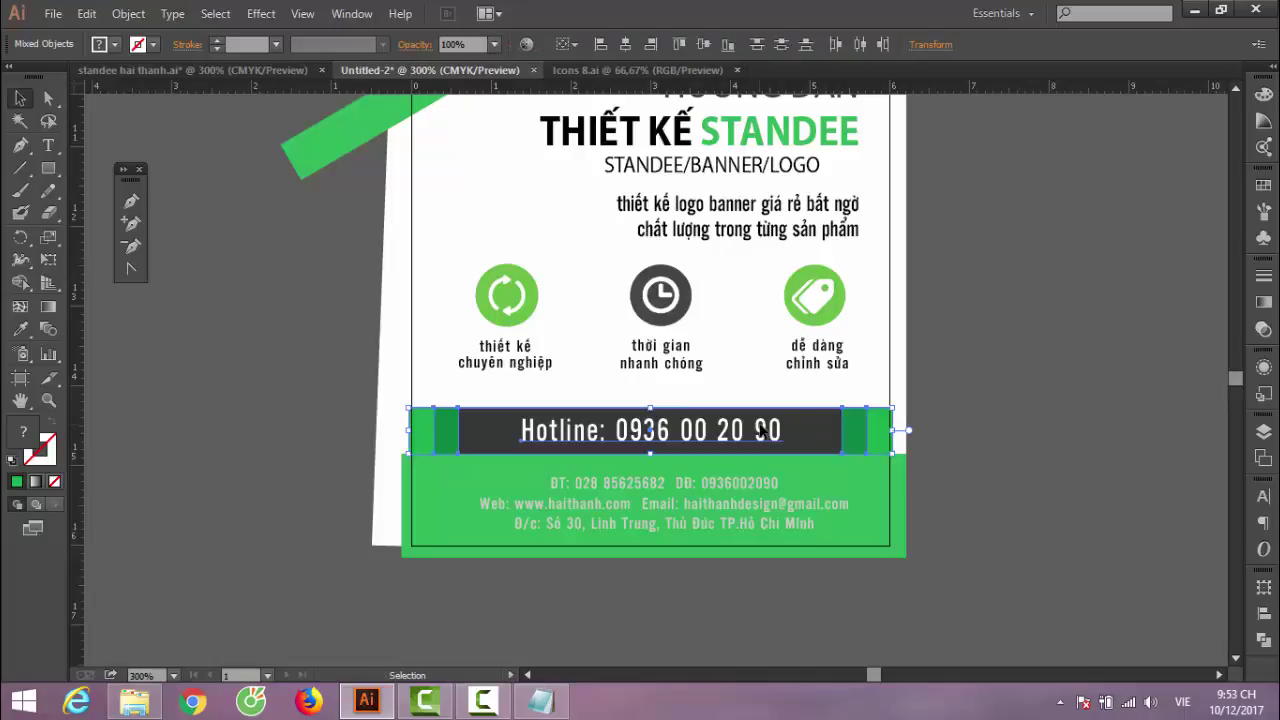
key("Down")
key("Down")
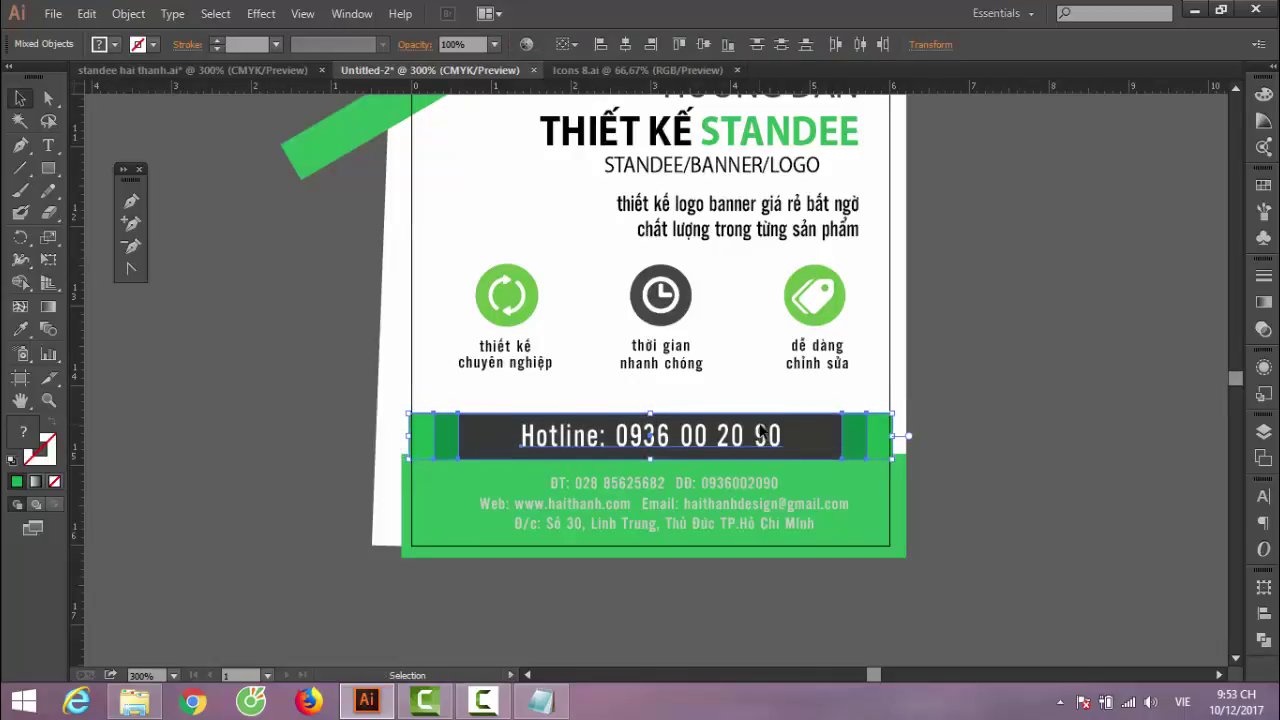
key("Down")
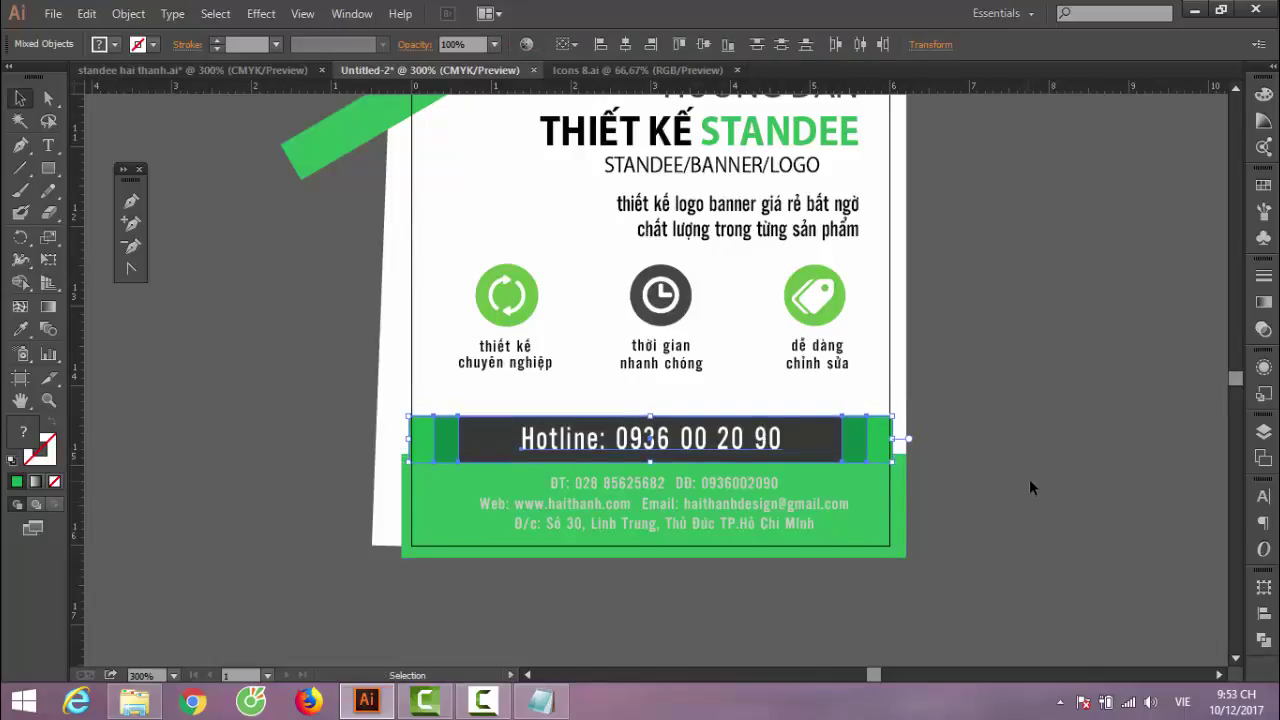
Move the three icons and their captions slightly lower
left_click(1045, 465)
left_click(700, 323)
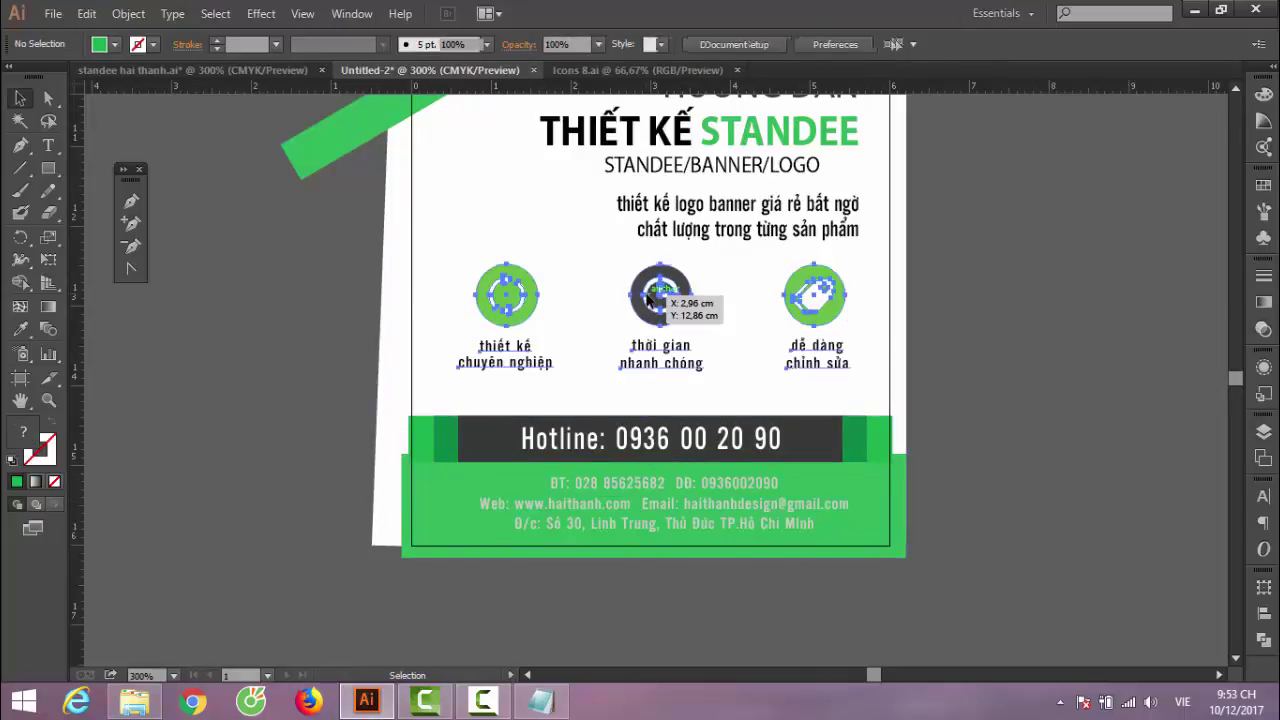
key("Down")
key("Down")
key("Down")
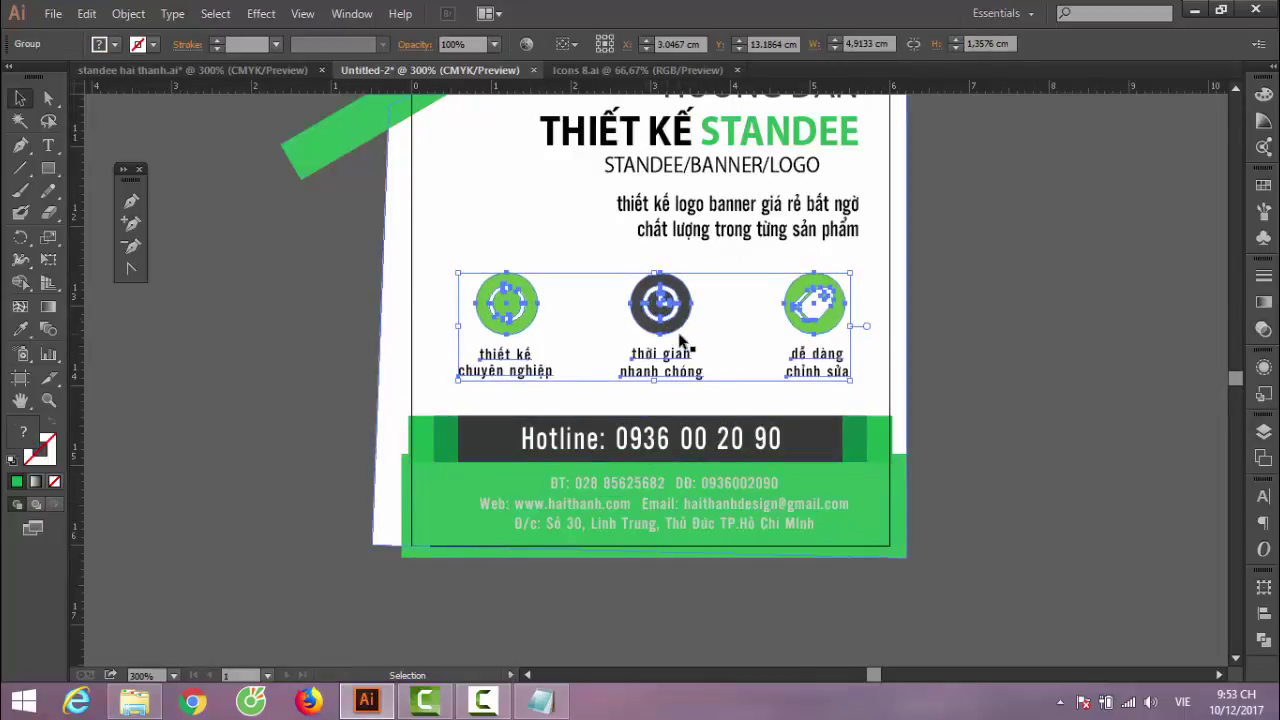
key("Down")
key("Down")
Nudge the two-line tagline down to sit just above the icons
left_click(700, 238)
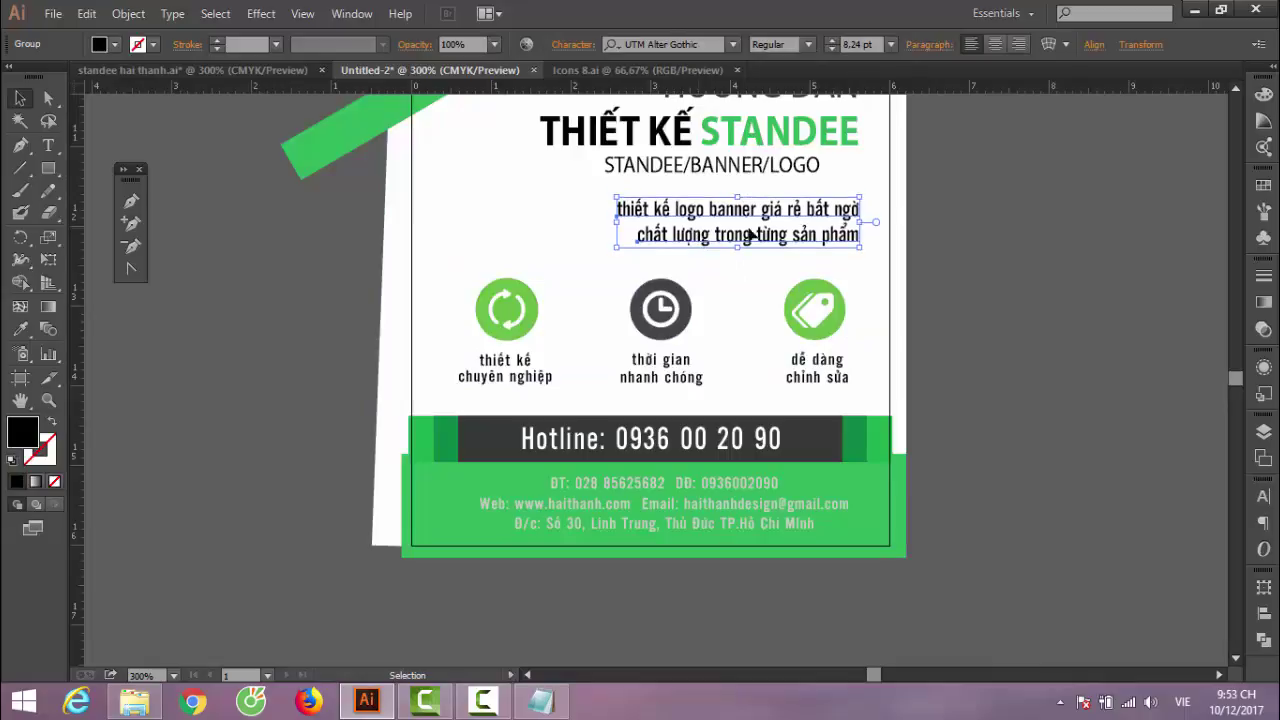
scroll(956, 325, "up", 2)
scroll(956, 325, "up", 2)
scroll(889, 349, "up", 2)
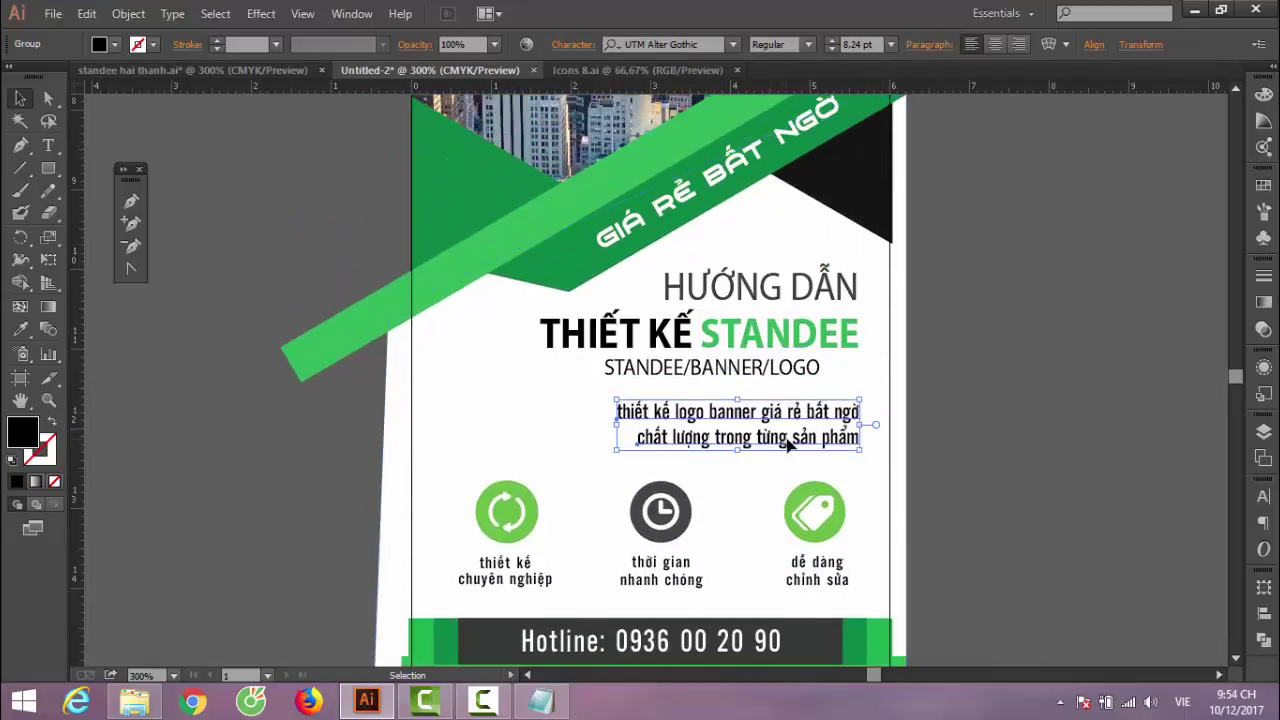
key("Down")
key("Down")
key("Down")
key("Down")
left_click(1025, 432)
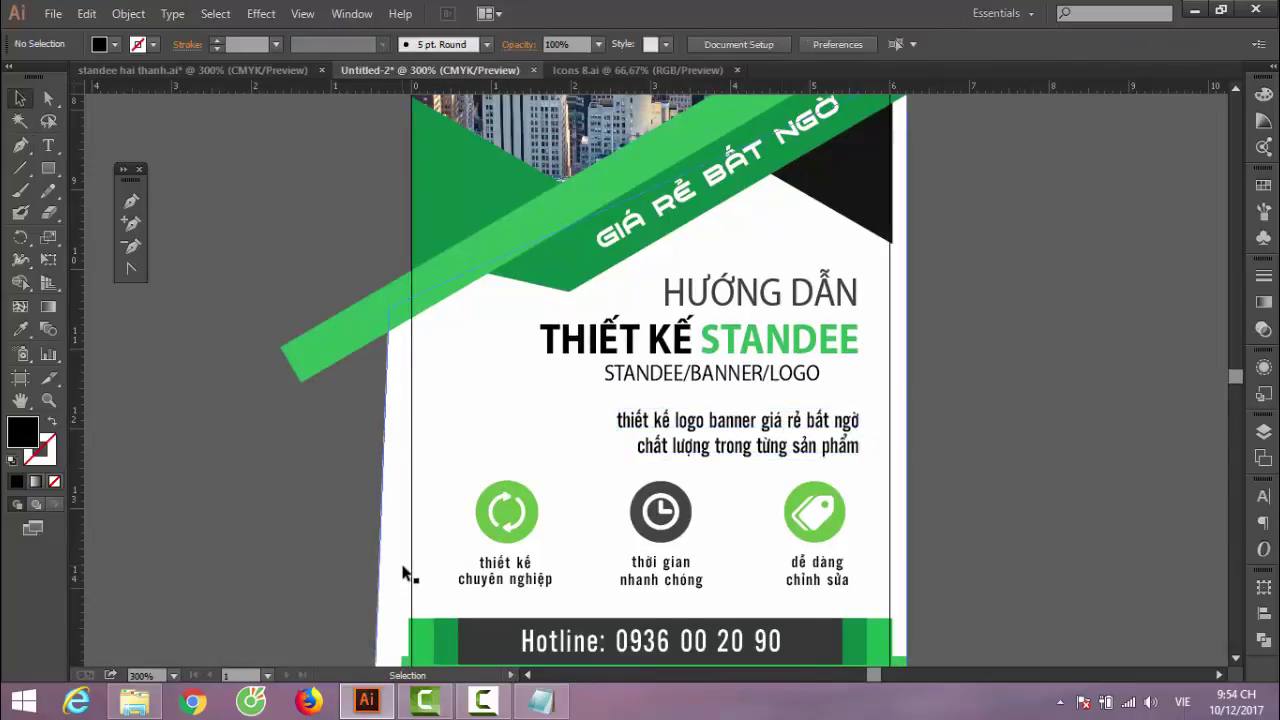
Draw a closed four-point Pen shape covering the artboard's top-left corner
key("ctrl+minus")
key("ctrl+minus")
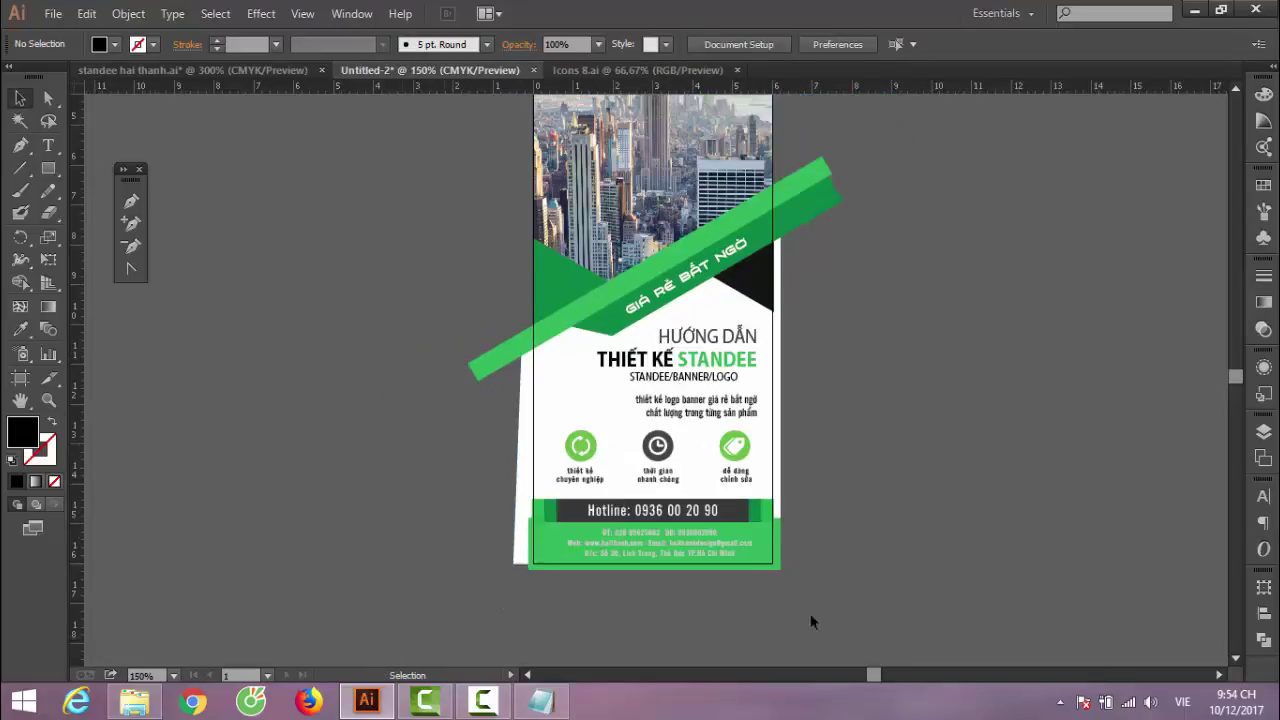
scroll(817, 531, "up", 1)
scroll(795, 510, "up", 3)
scroll(778, 487, "up", 1)
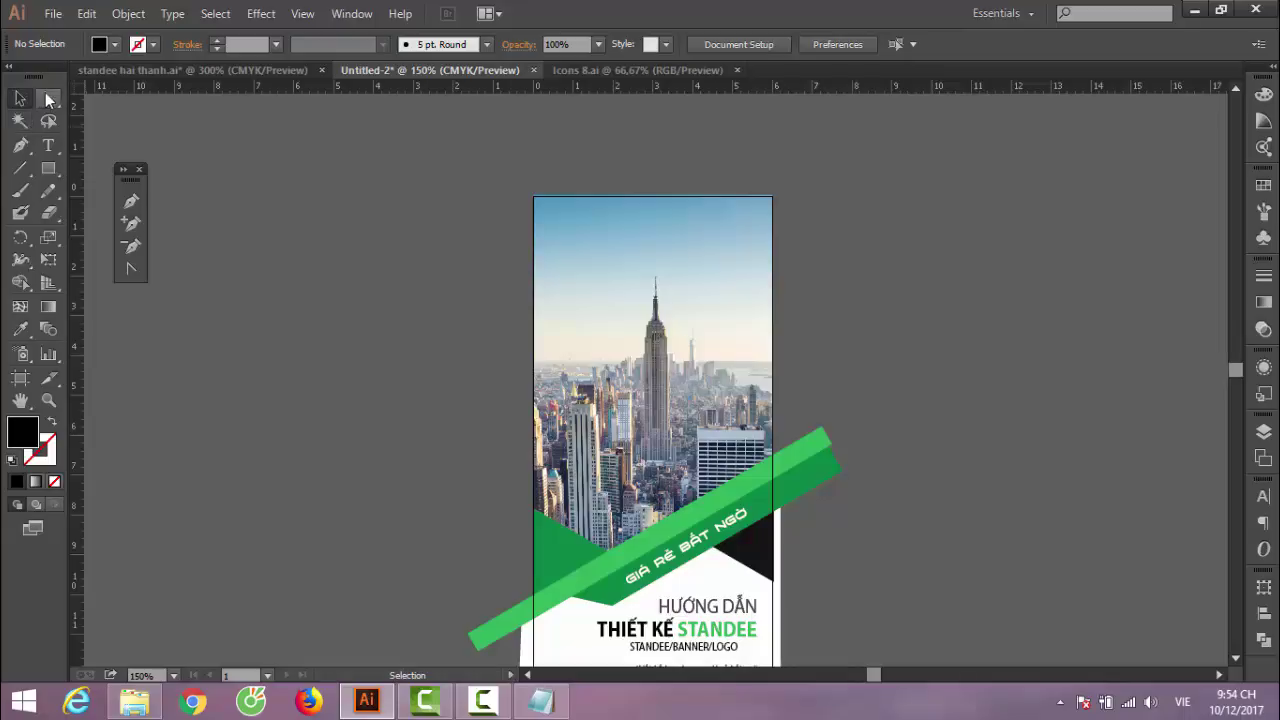
left_click(20, 145)
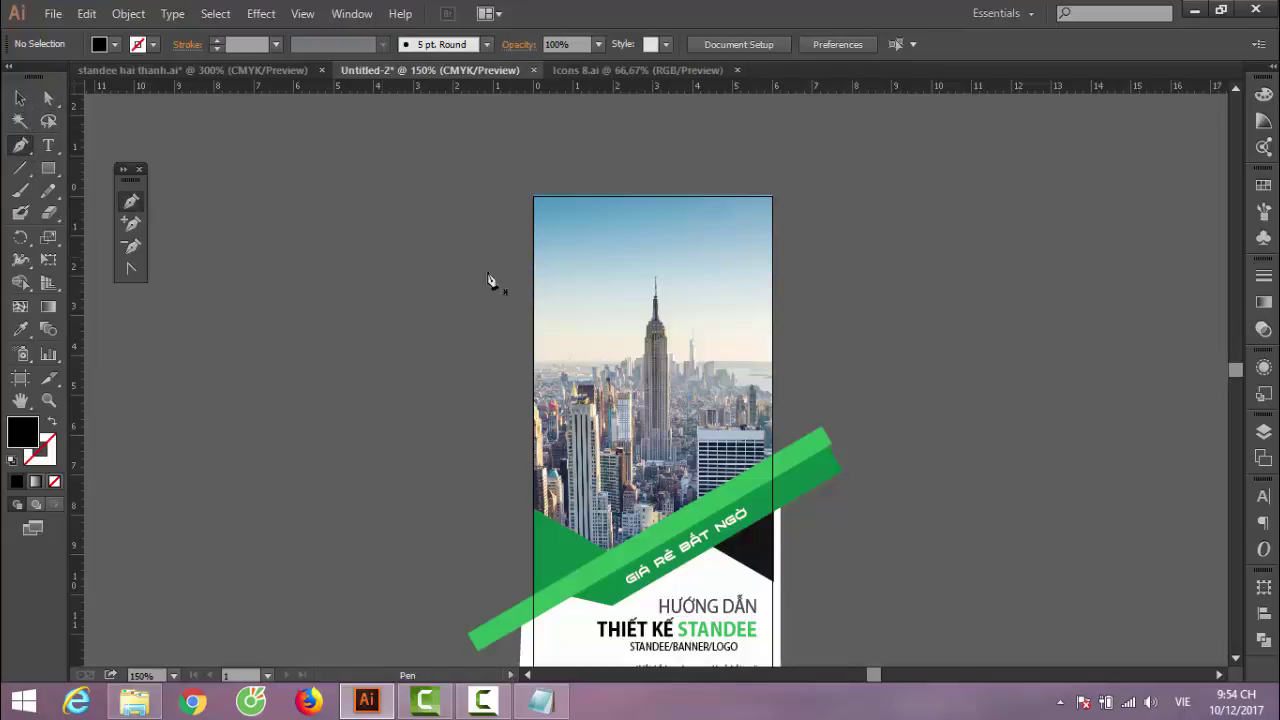
left_click(526, 196)
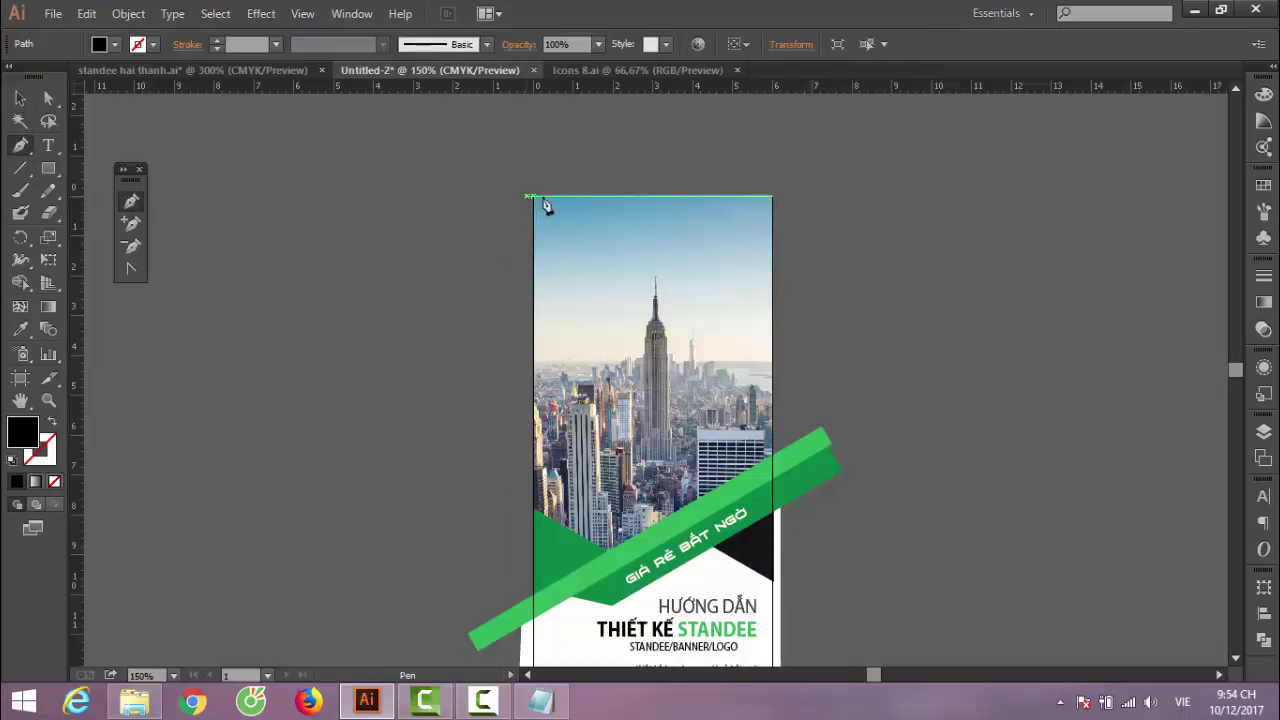
left_click(603, 196)
left_click(628, 221)
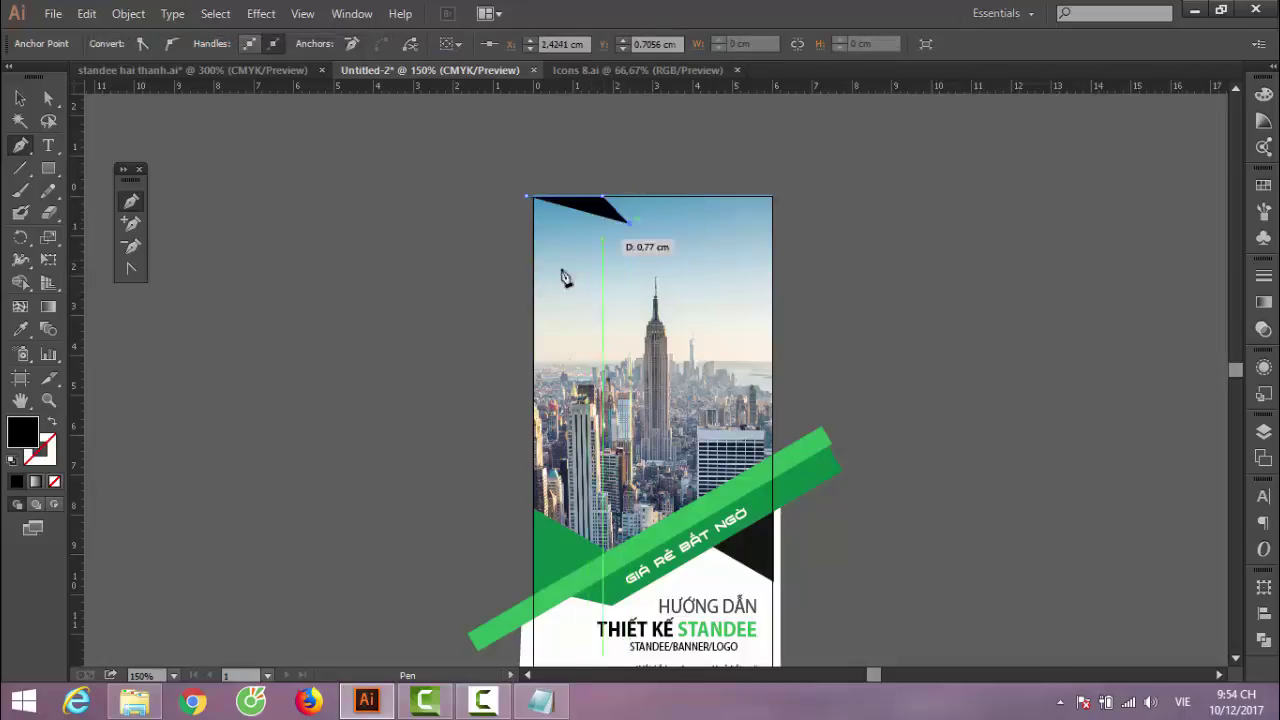
left_click(522, 290)
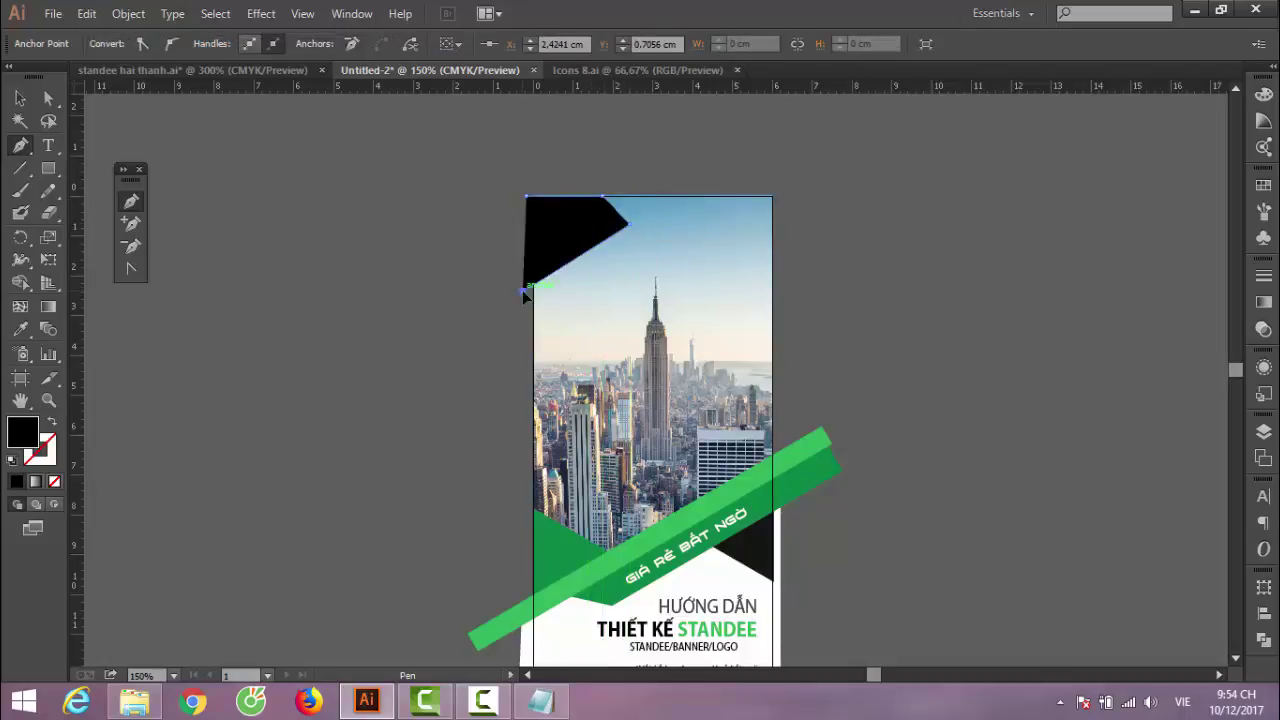
left_click(528, 199)
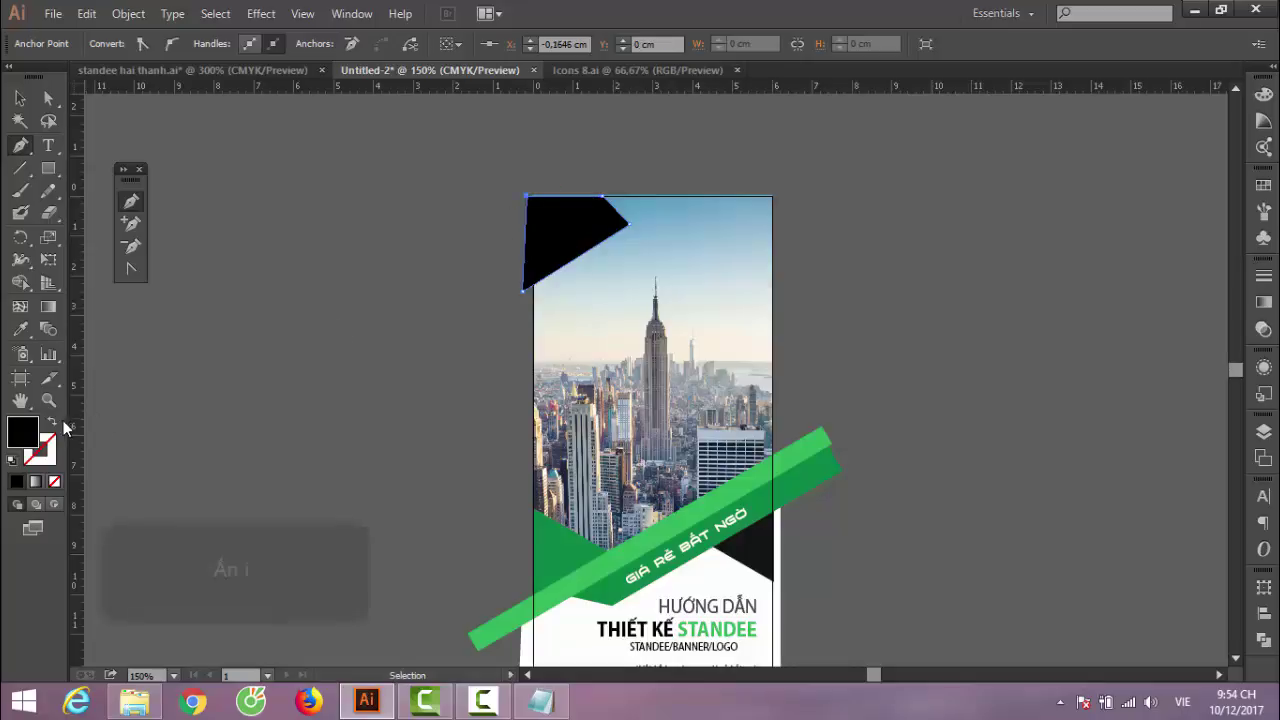
Fill the new corner shape with the lower triangle's green using the Eyedropper
key("i")
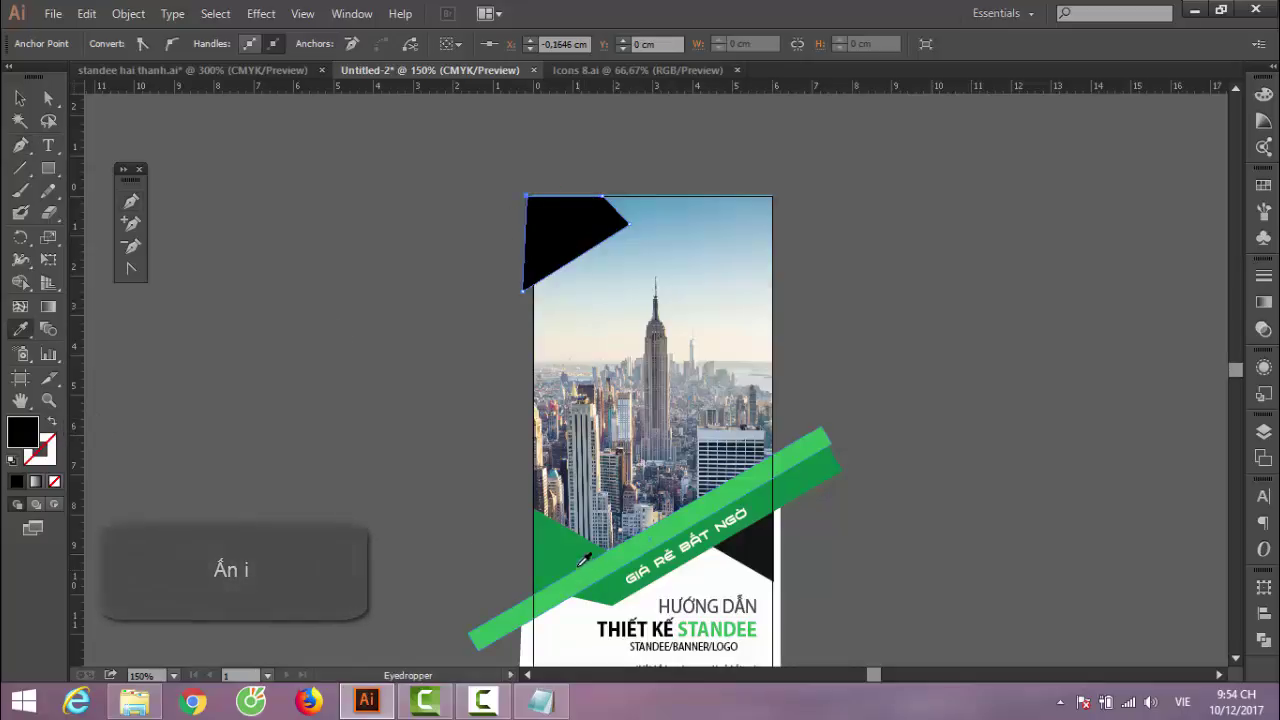
left_click(575, 549)
left_click(20, 98)
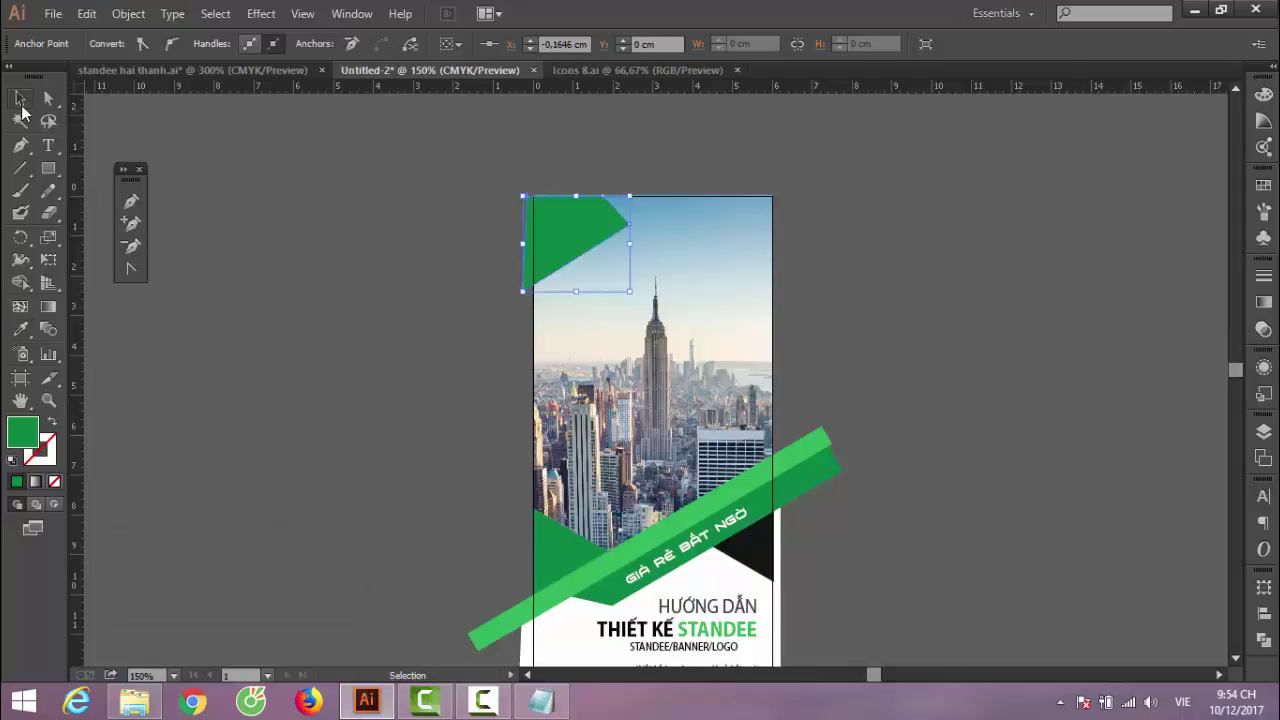
left_click(390, 512)
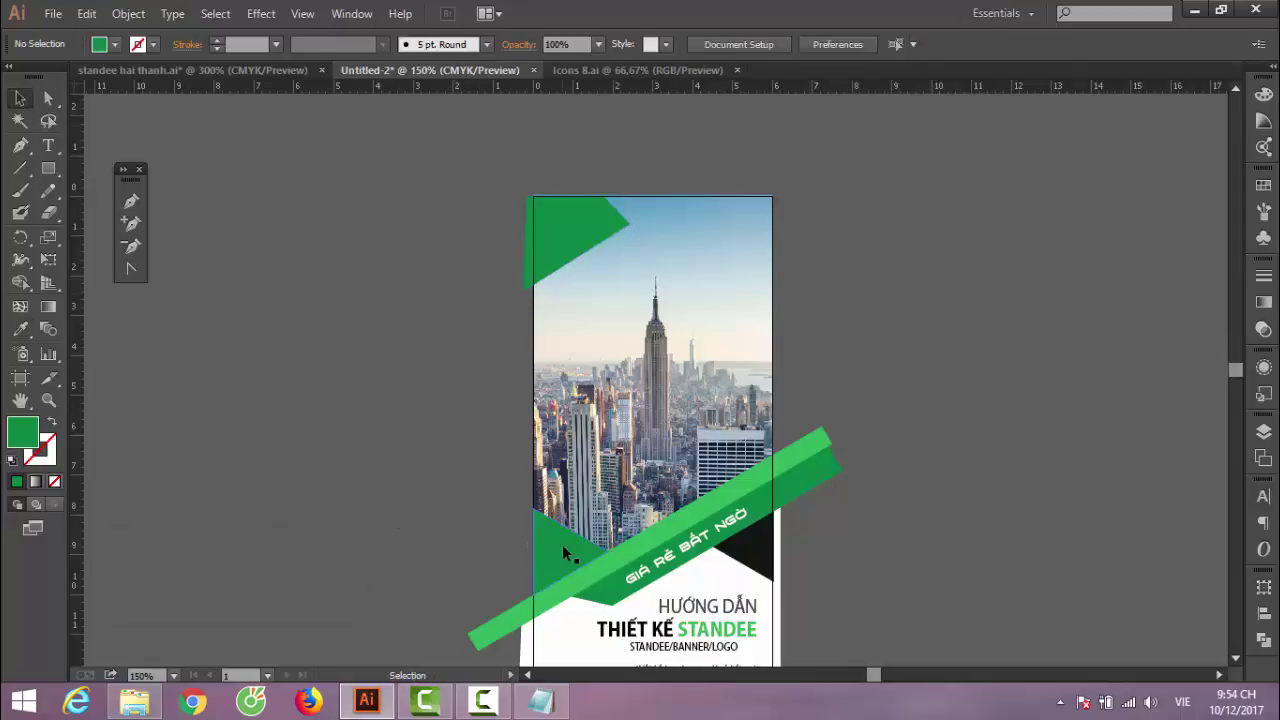
Make a copy of the lower-left green triangle near the top and rotate it
left_click(563, 547)
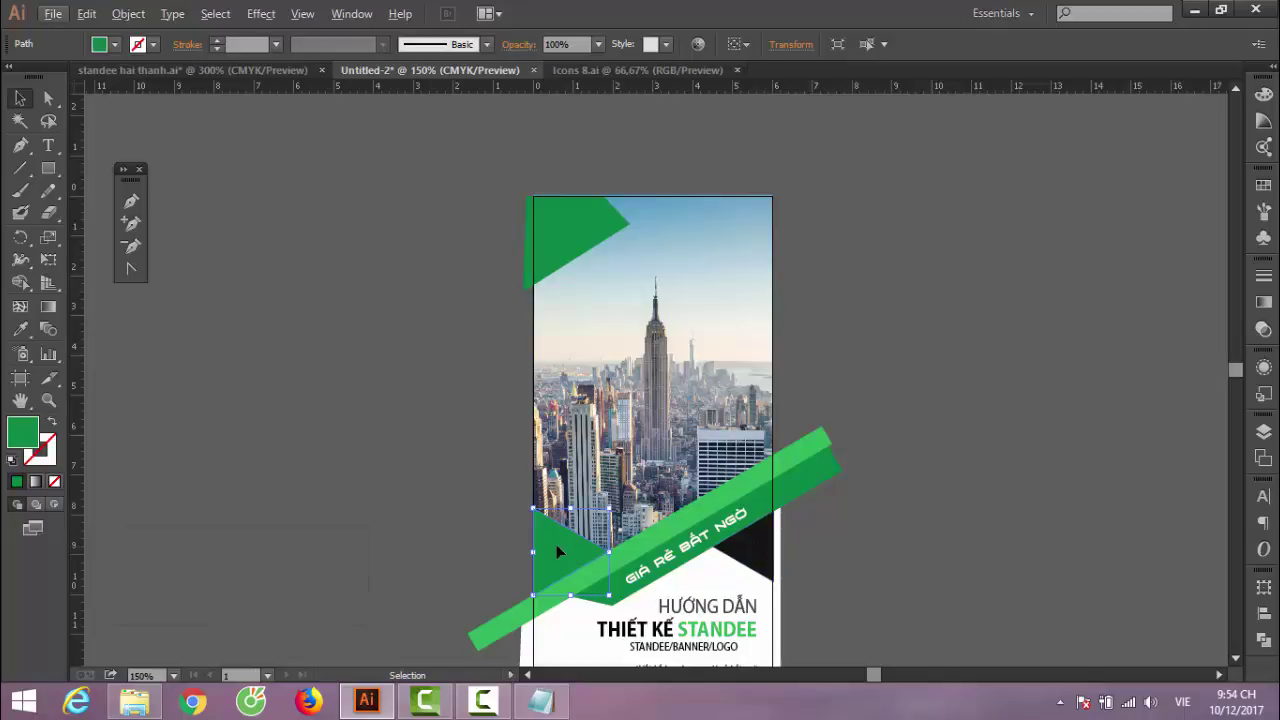
key("alt")
left_click_drag(563, 551, 645, 273)
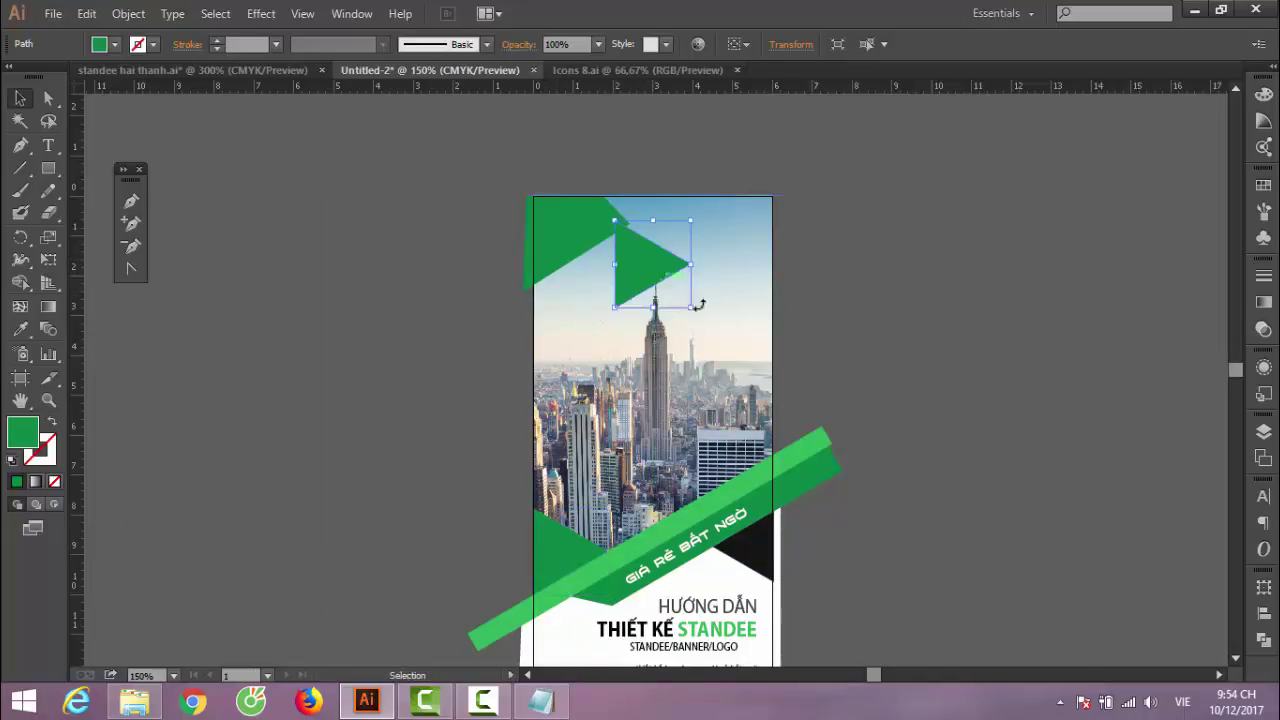
left_click_drag(699, 306, 641, 413)
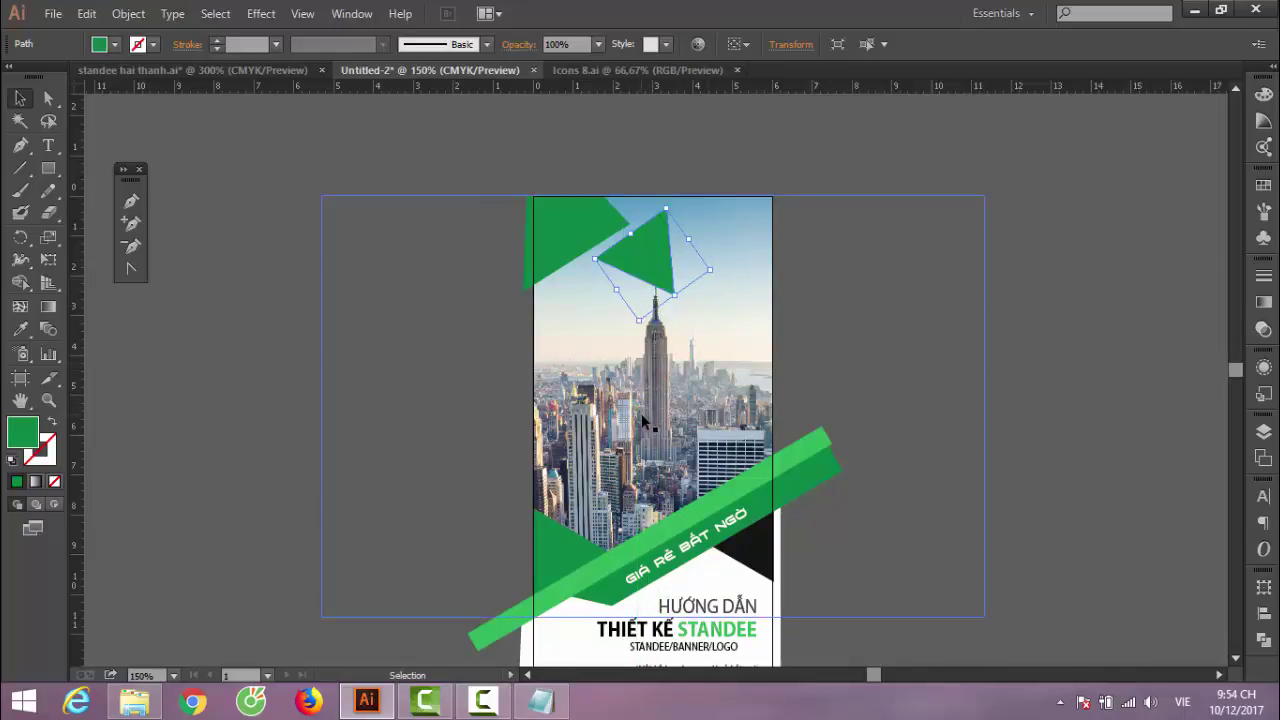
key("Left")
key("Left")
key("Left")
key("Left")
key("Left")
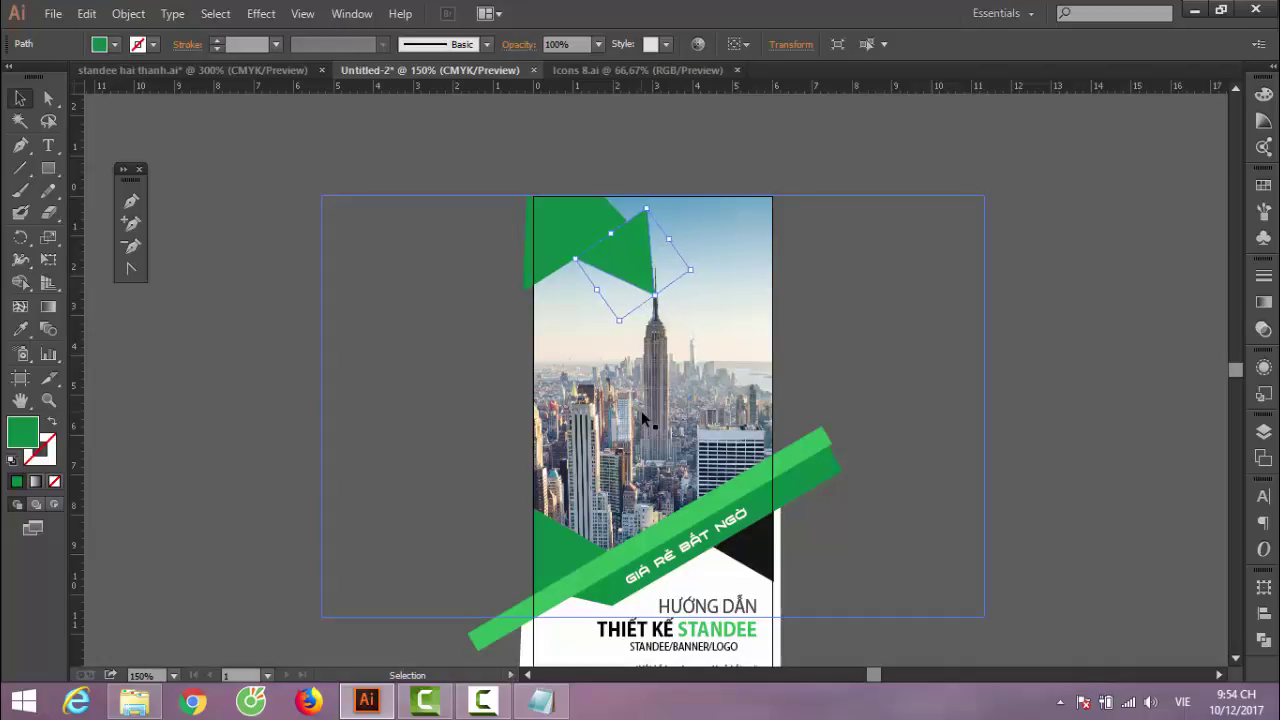
key("Left")
key("Left")
key("Left")
key("Left")
key("Left")
key("Down")
key("Down")
key("Down")
key("Down")
key("Down")
key("Left")
key("Left")
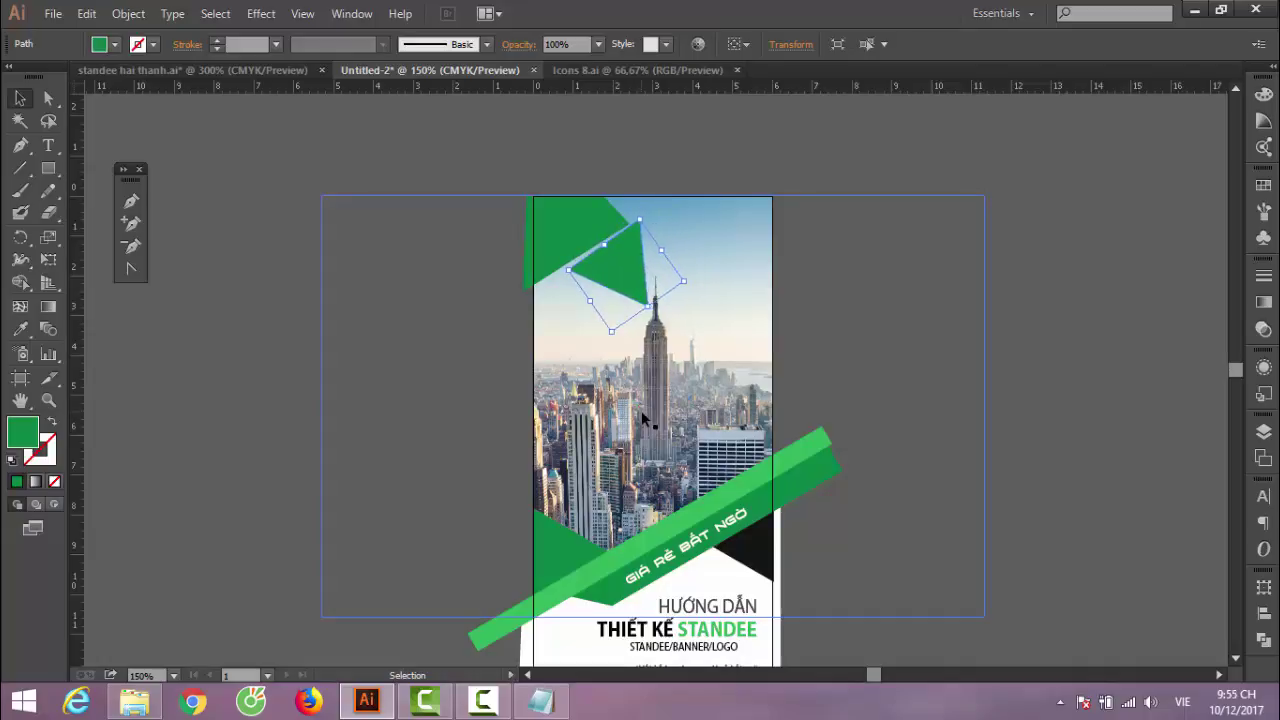
key("Left")
key("Left")
key("Left")
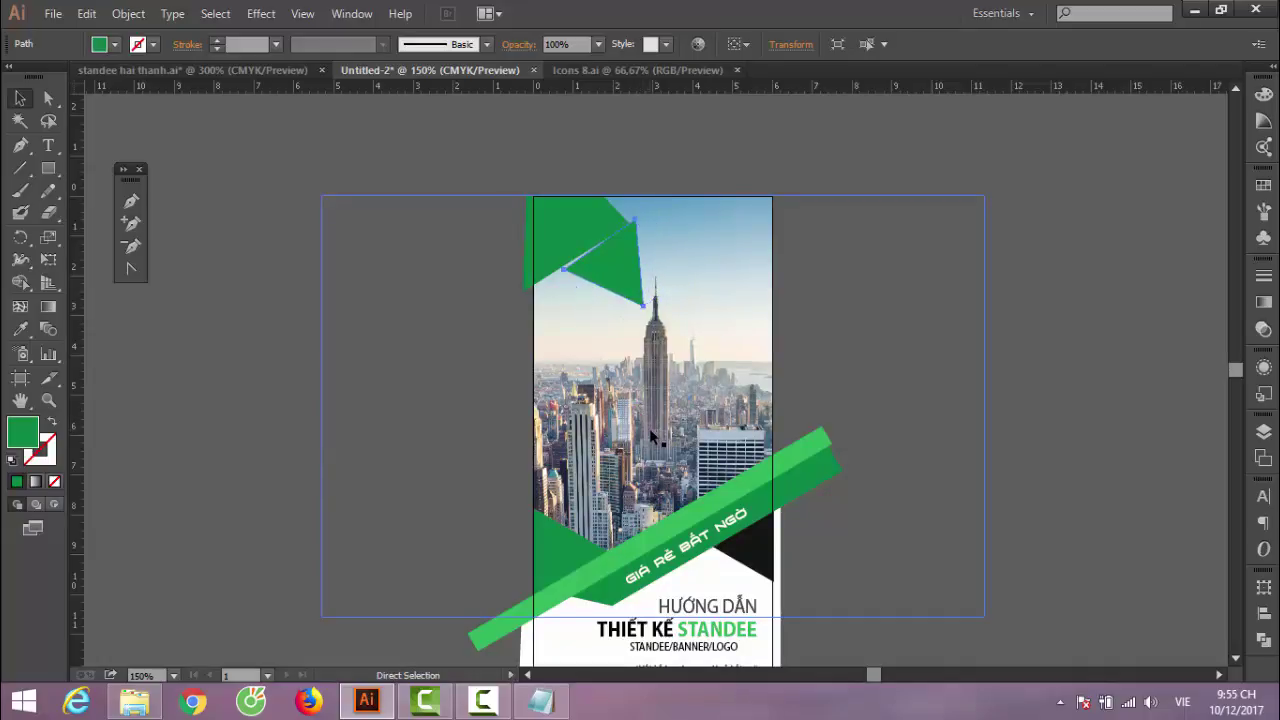
Shrink the copied triangle and fit it against the corner shape with a slight rotation
scroll(649, 428, "up", 1)
scroll(649, 428, "up", 1)
scroll(582, 370, "up", 1)
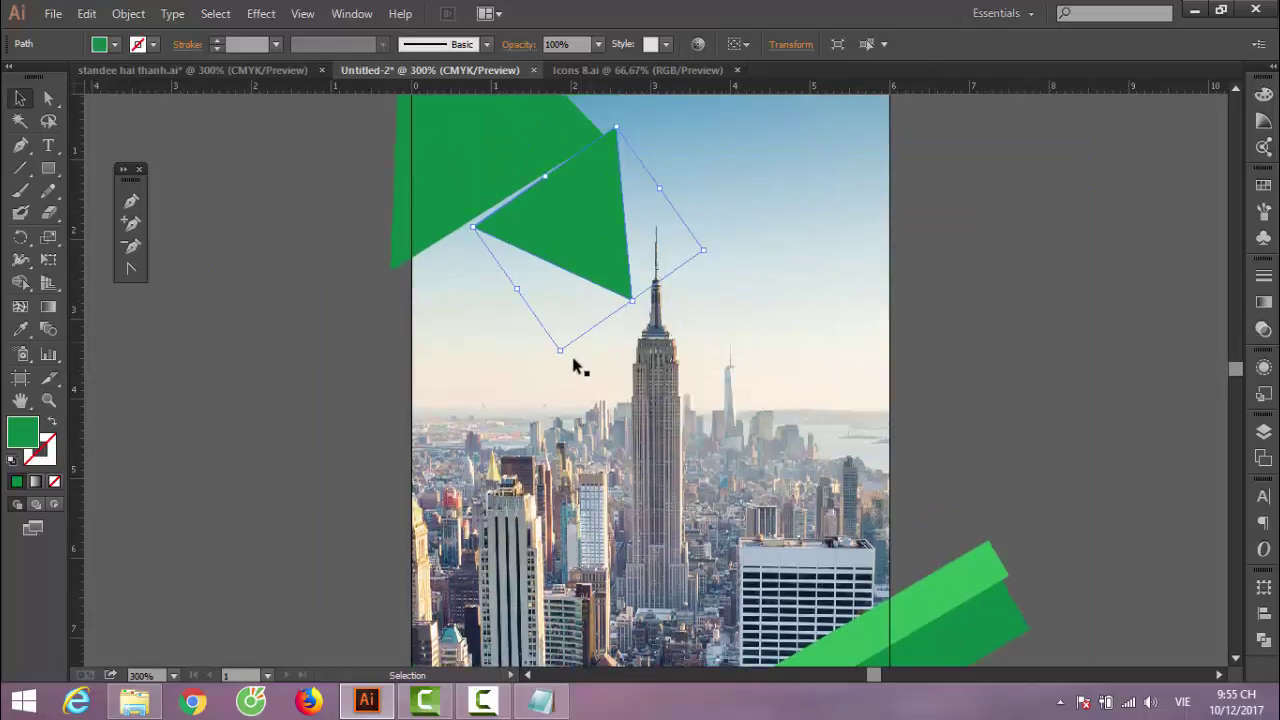
scroll(690, 325, "up", 1)
scroll(698, 405, "up", 1)
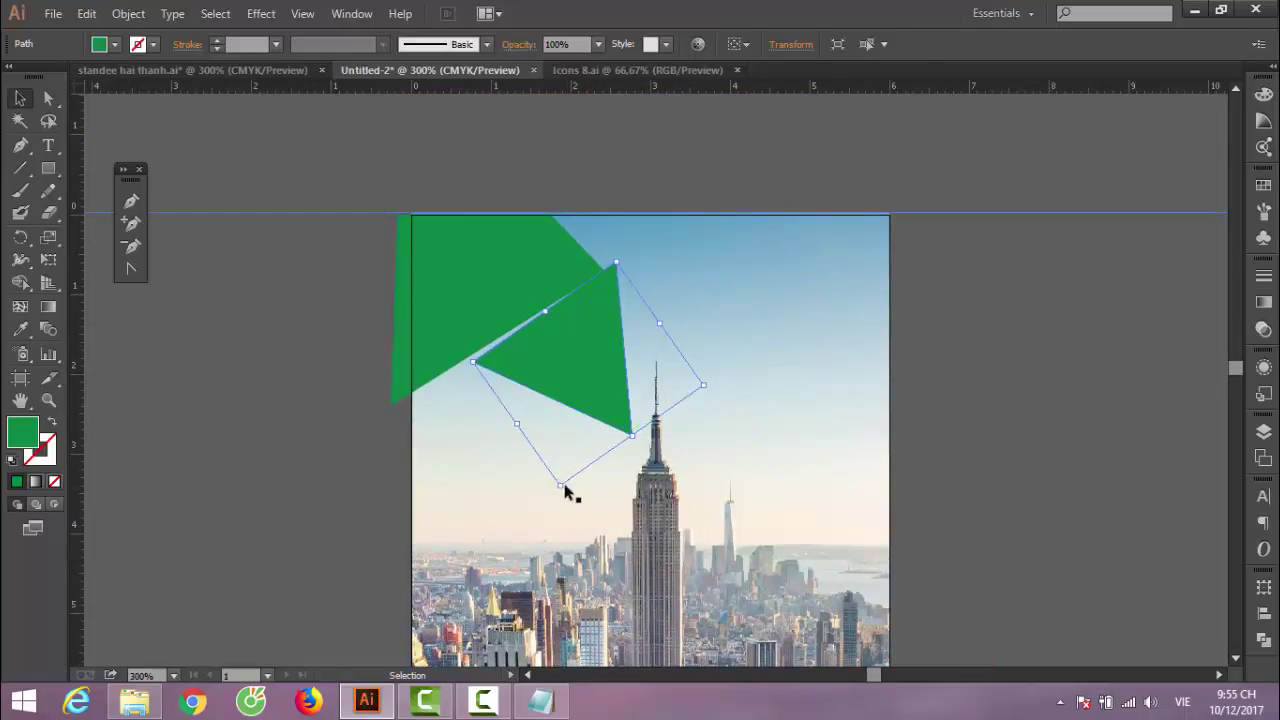
left_click_drag(553, 481, 557, 449)
left_click_drag(574, 374, 579, 300)
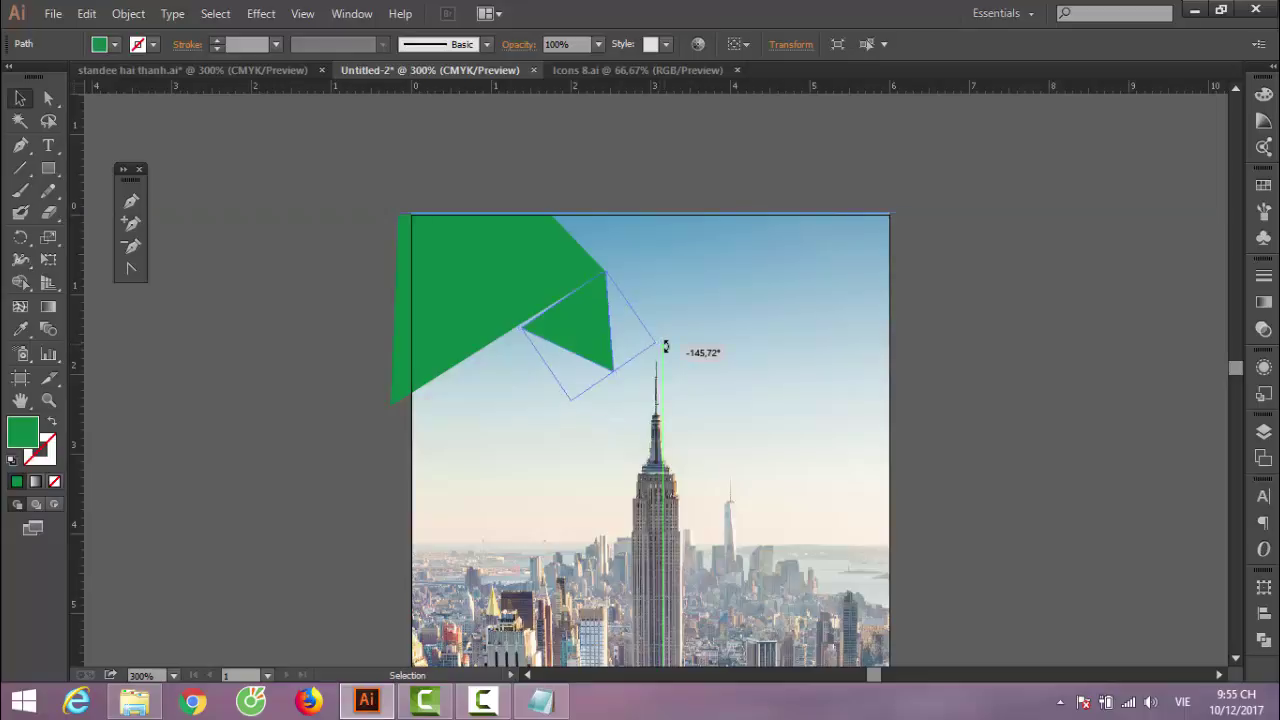
left_click_drag(664, 343, 672, 366)
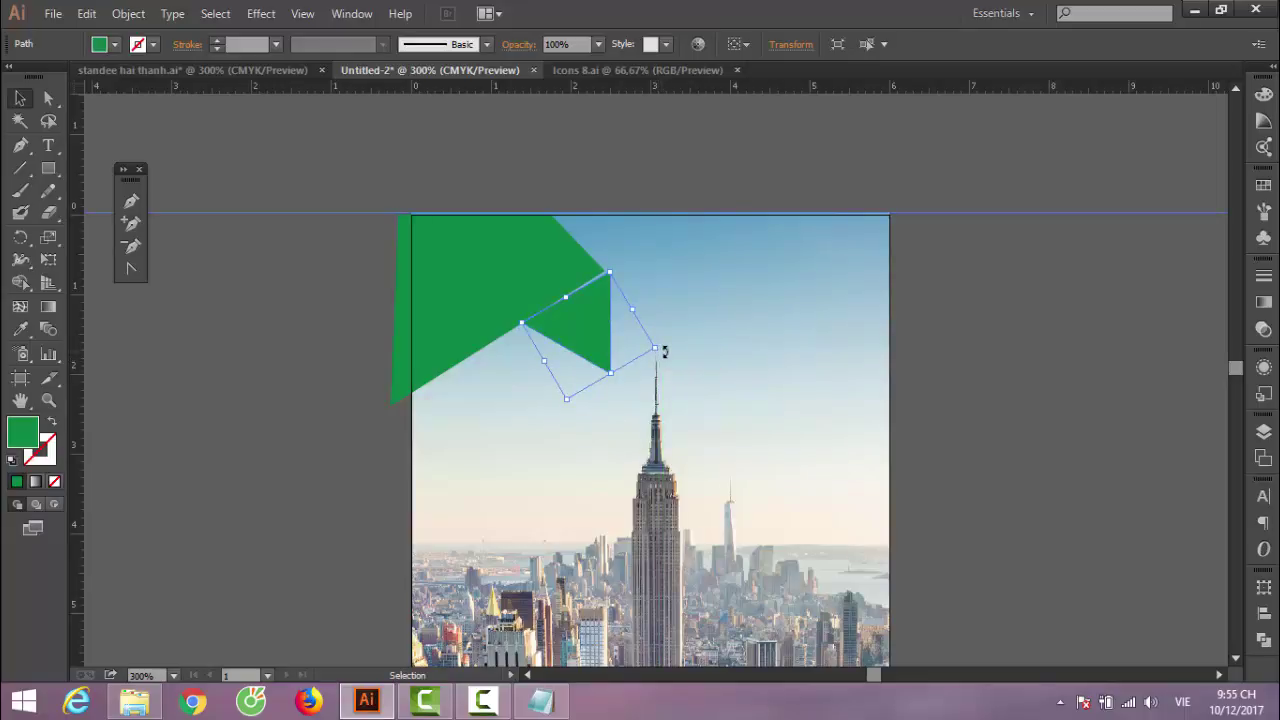
left_click_drag(664, 350, 672, 358)
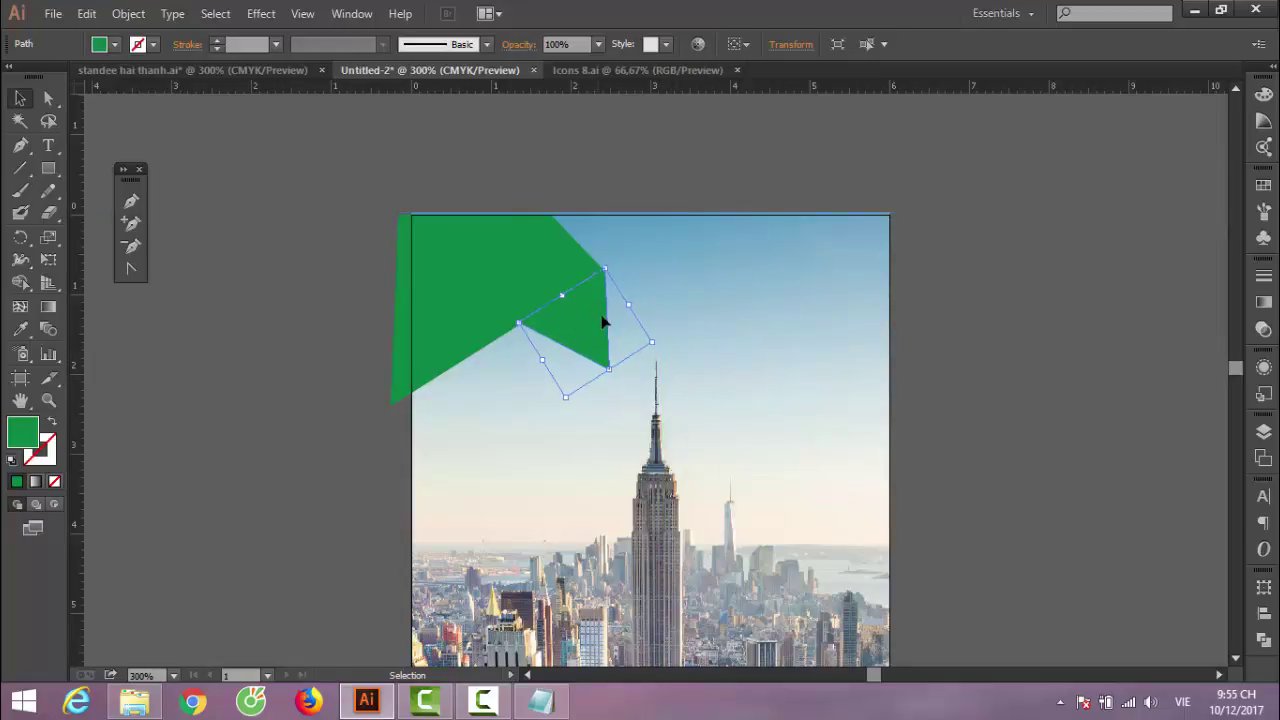
Align the triangle's anchor point edge with the corner shape, keeping its green fill
key("a")
key("ctrl+plus")
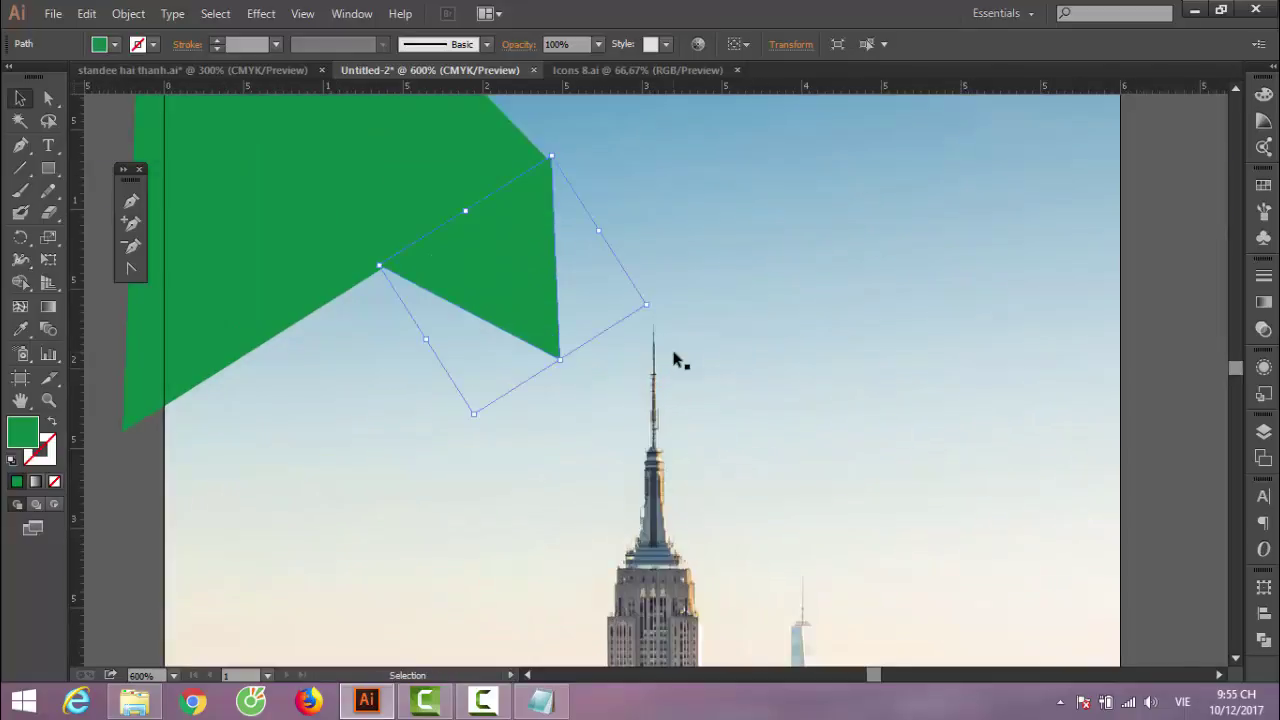
scroll(523, 277, "up", 2)
scroll(460, 277, "up", 2)
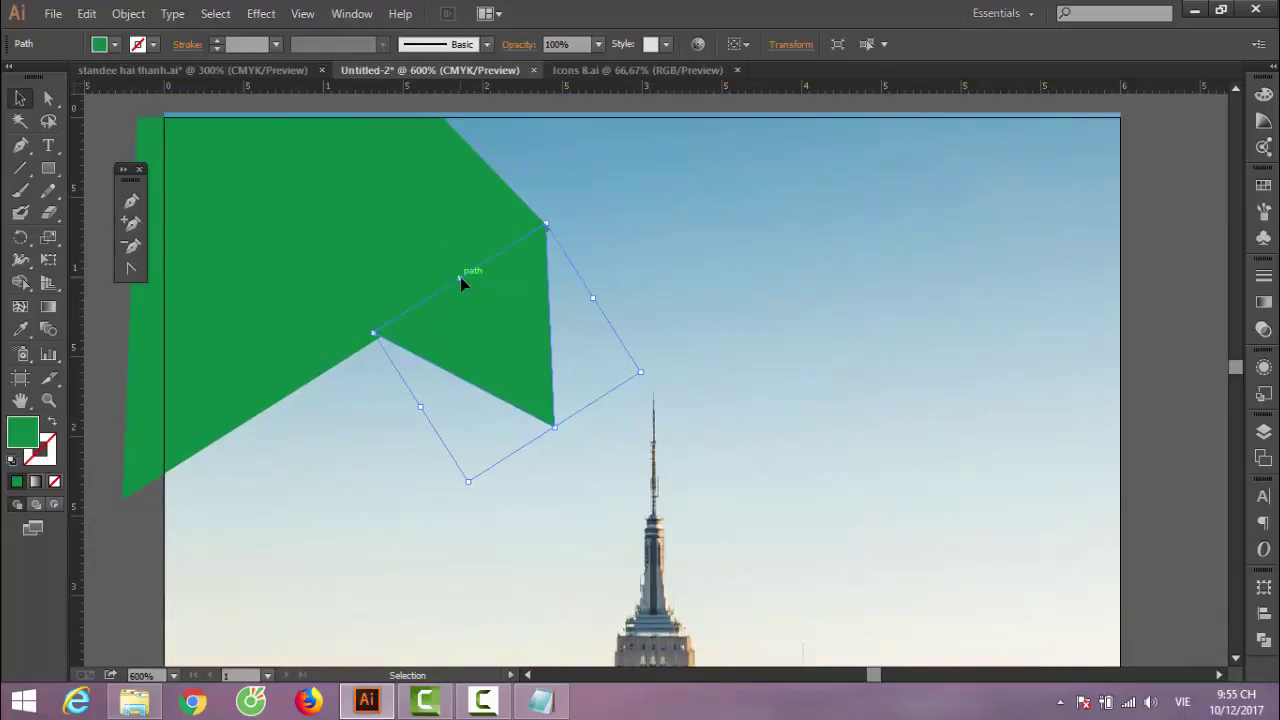
left_click_drag(460, 277, 466, 283)
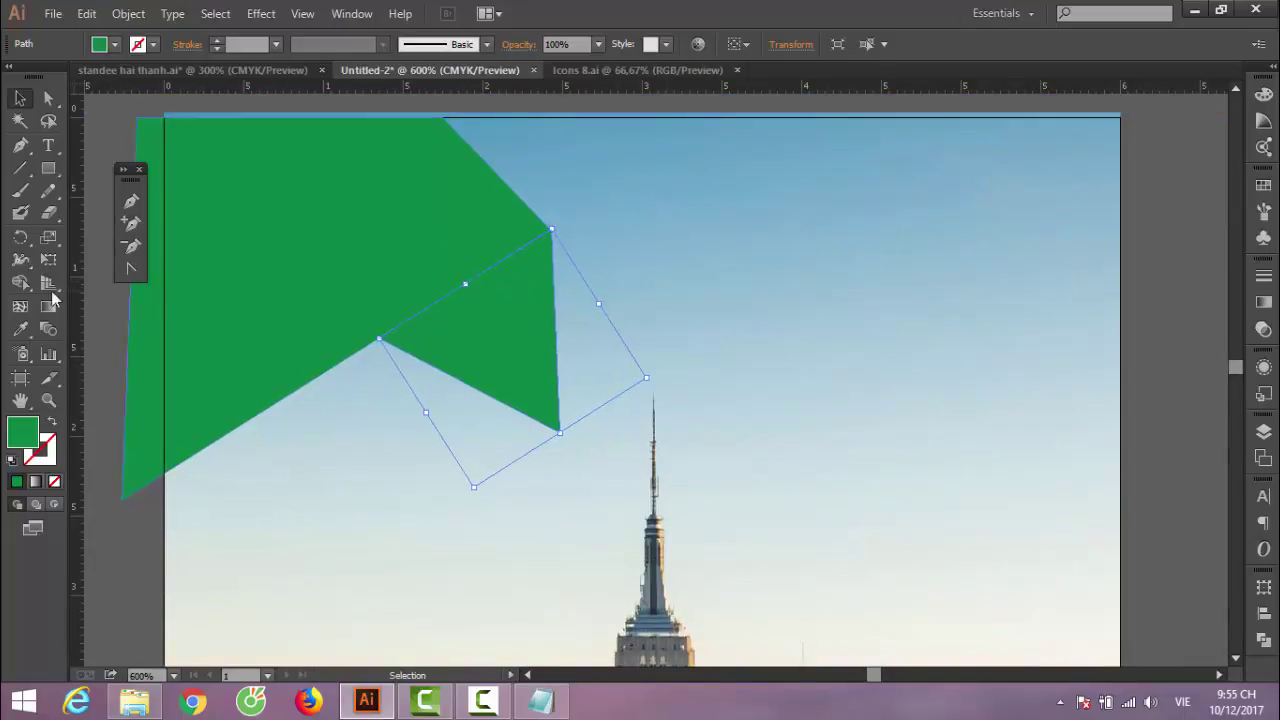
double_click(21, 435)
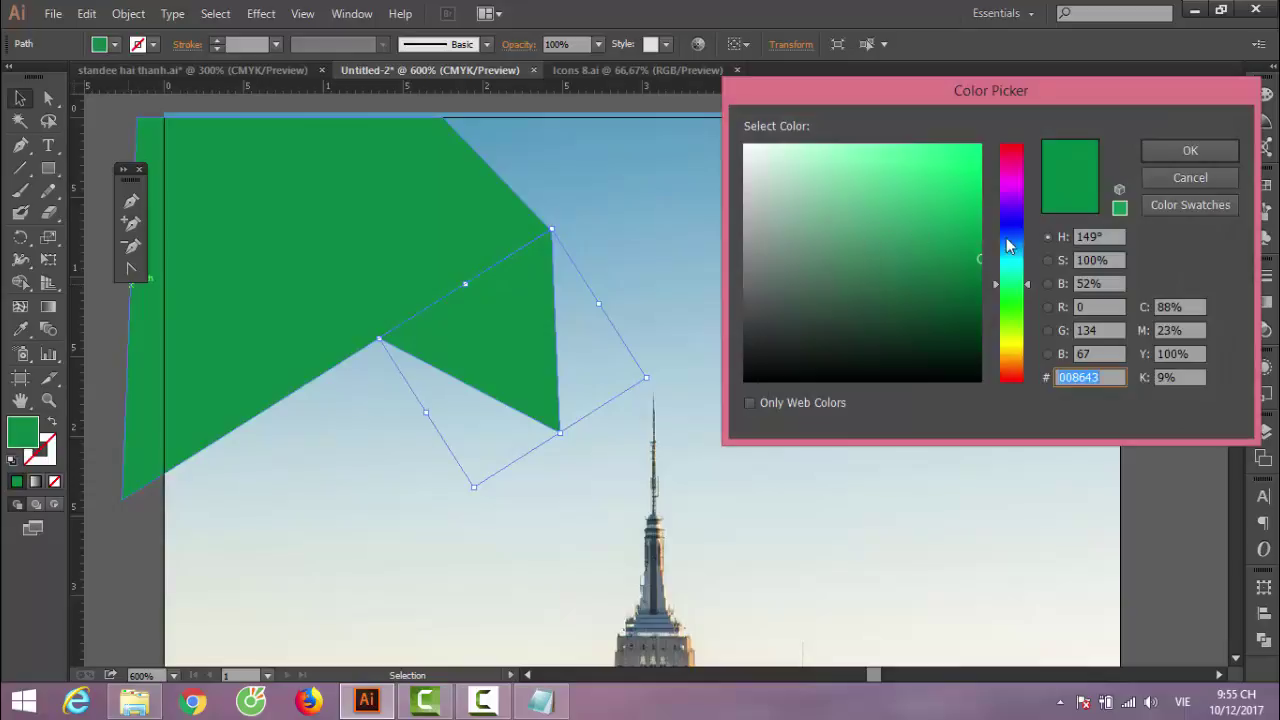
left_click(1188, 152)
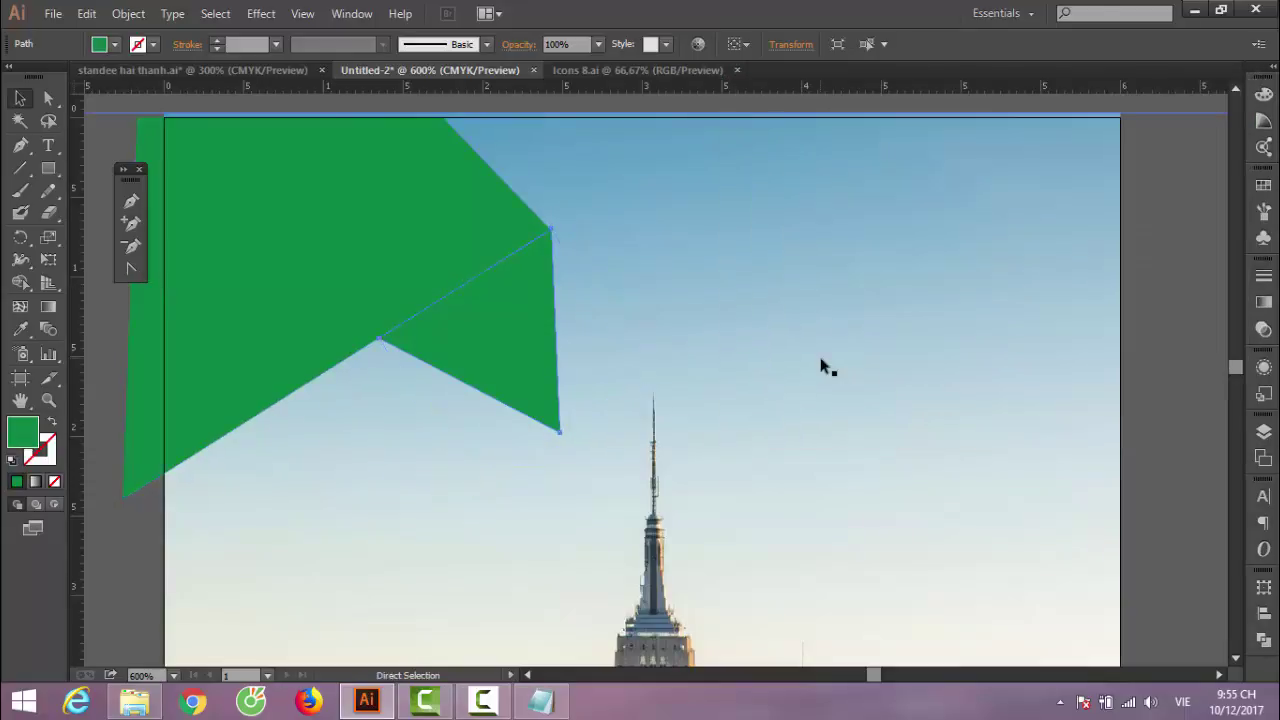
key("v")
key("a")
key("ctrl+minus")
key("ctrl+minus")
key("ctrl+minus")
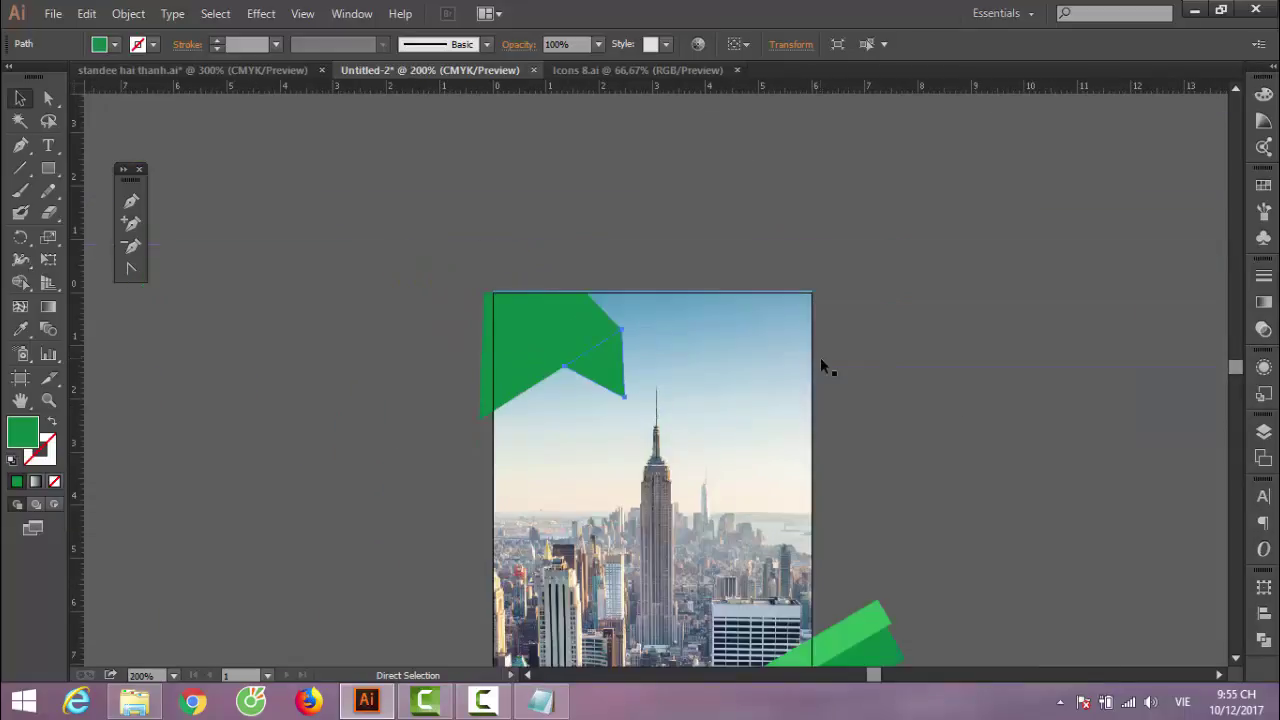
Recolour the top corner shape with the lighter banner green
key("v")
scroll(815, 368, "down", 3)
scroll(693, 508, "down", 2)
scroll(693, 508, "down", 2)
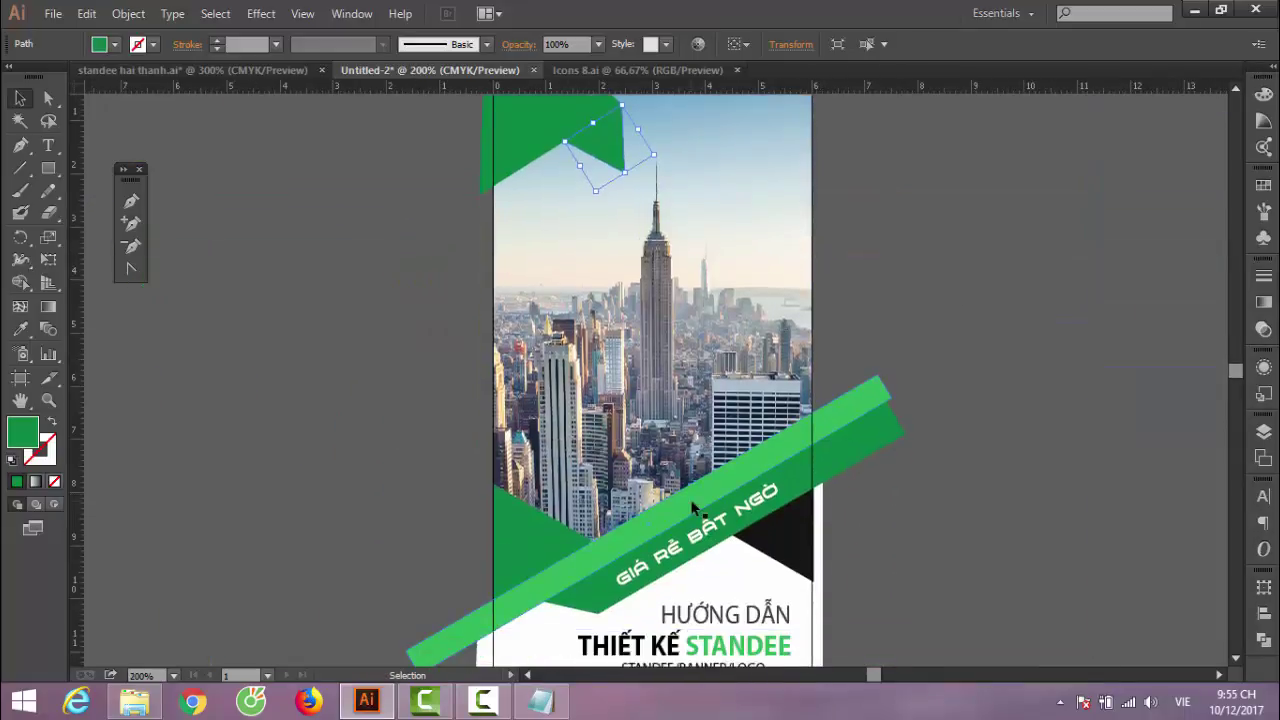
key("i")
left_click(610, 545)
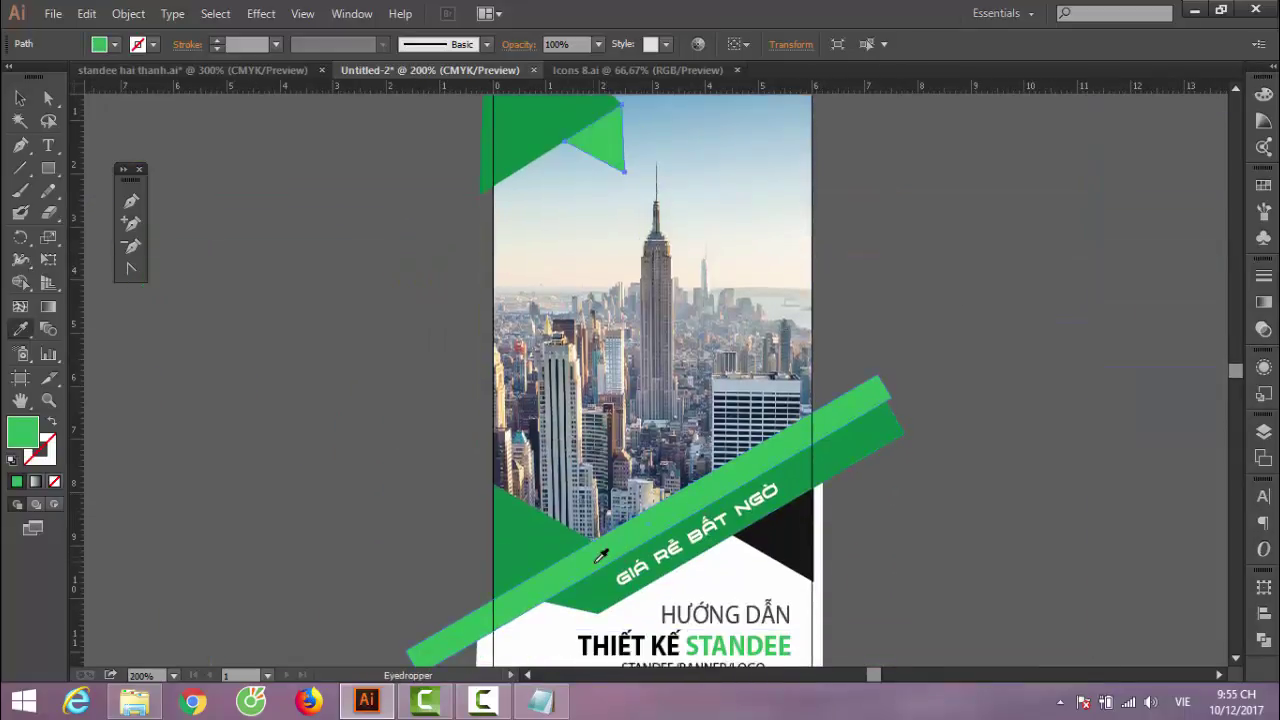
left_click(18, 97)
left_click(297, 350)
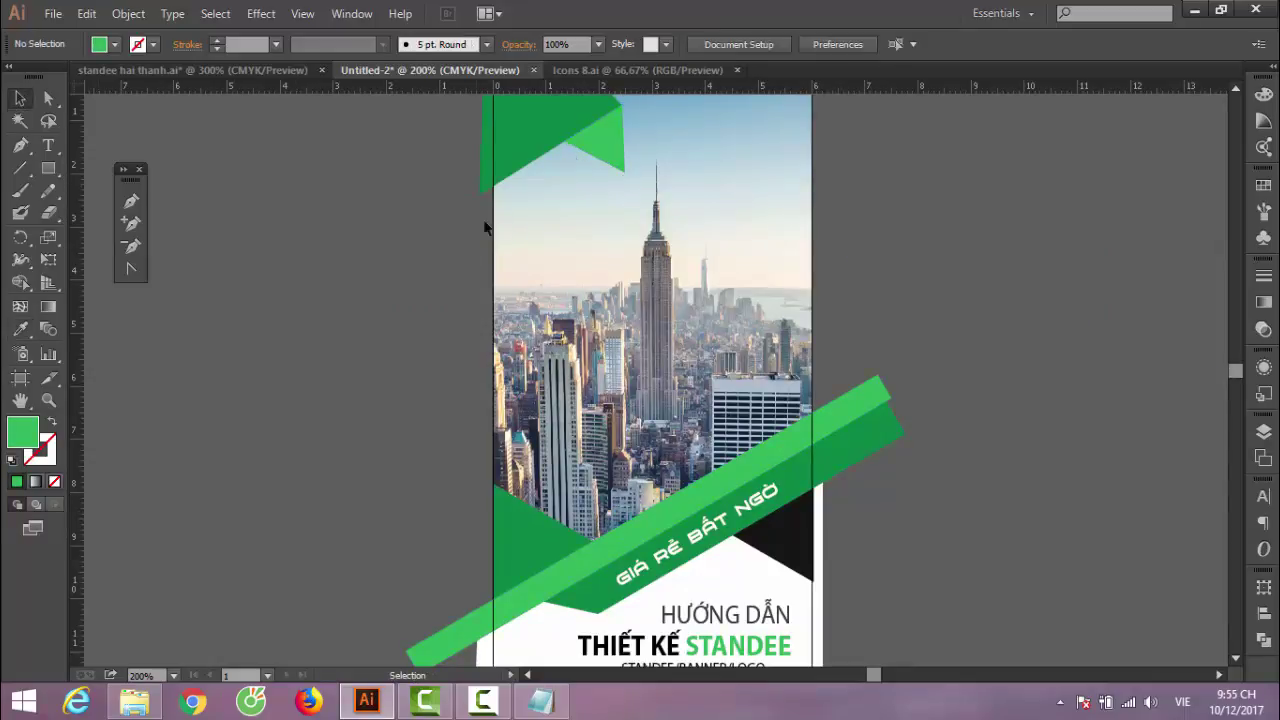
scroll(536, 228, "up", 3)
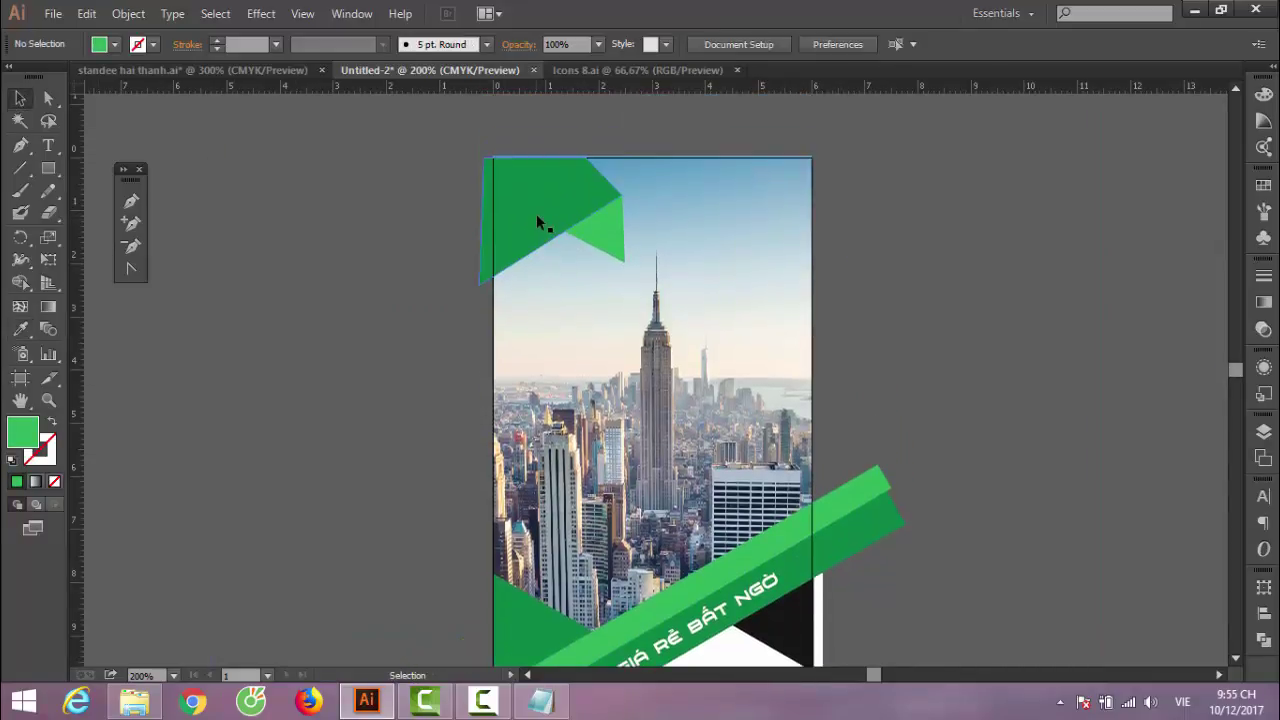
Paste the LOGO DESIGN logo and position it inside the top green corner
key("ctrl+v")
mouse_move(651, 371)
left_mouse_down()
mouse_move(652, 385)
mouse_move(530, 205)
left_mouse_up()
key("Right")
key("Up")
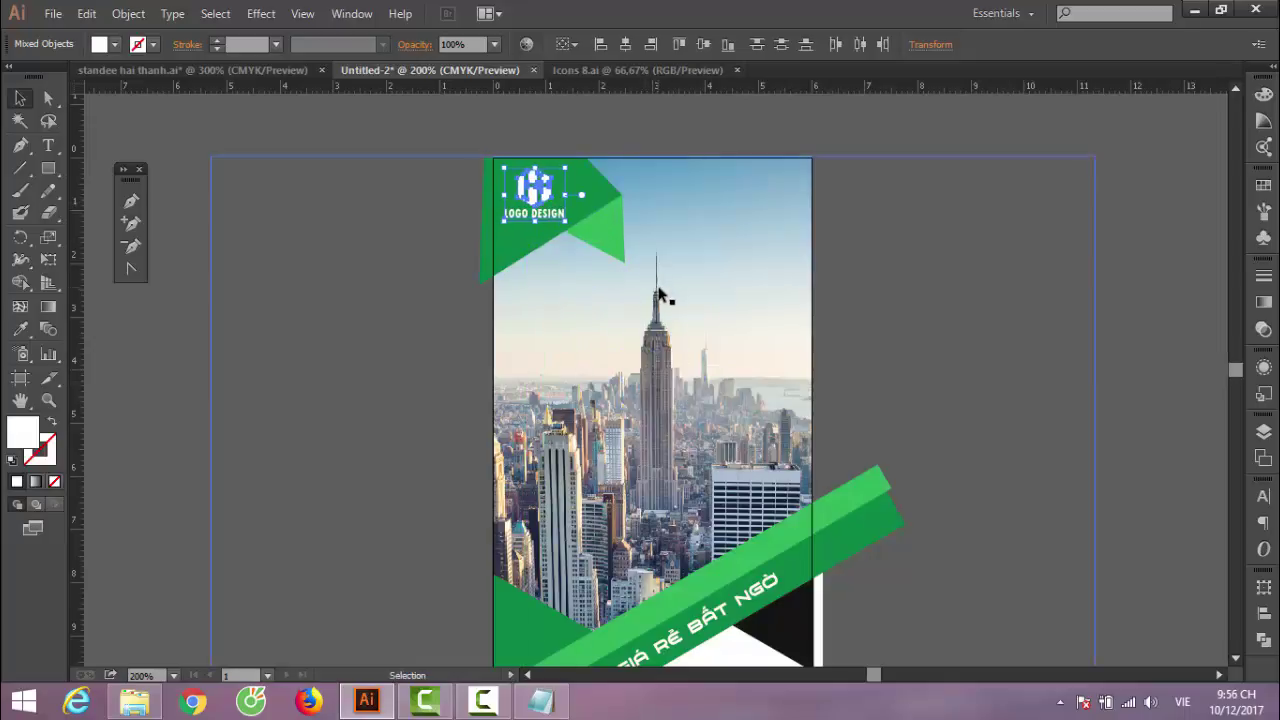
left_click(899, 295)
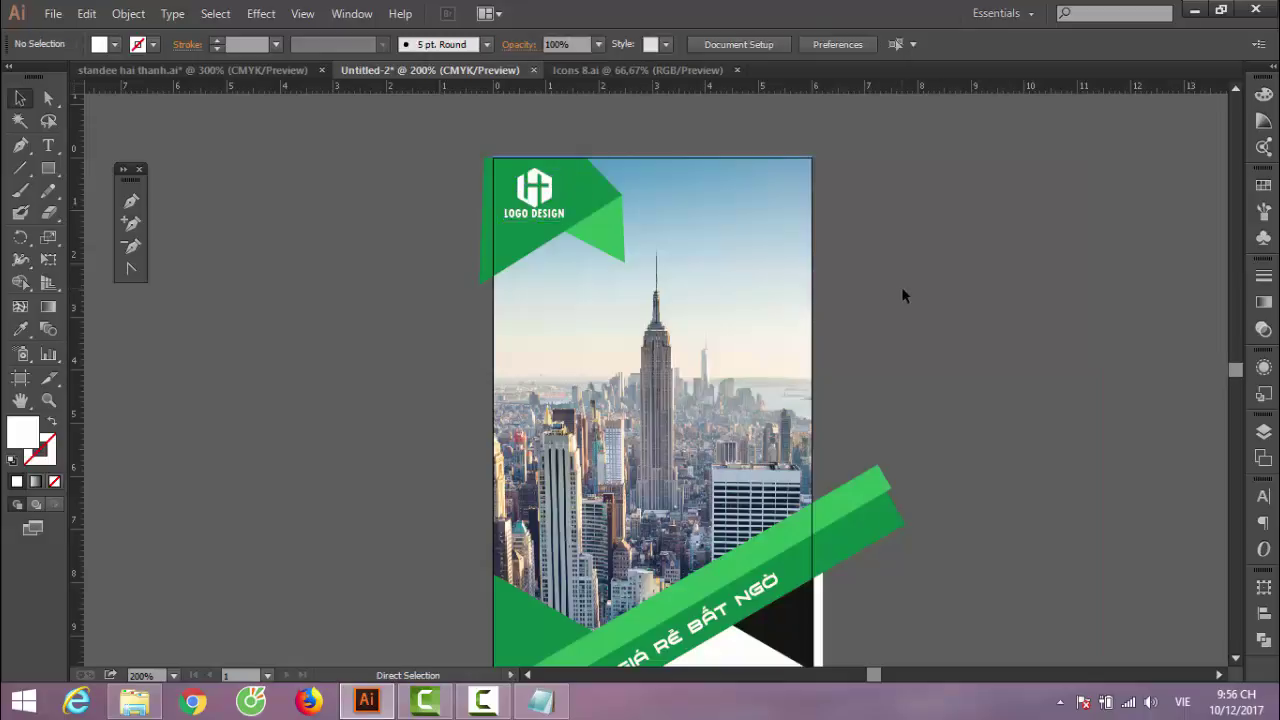
key("ctrl+minus")
key("ctrl+minus")
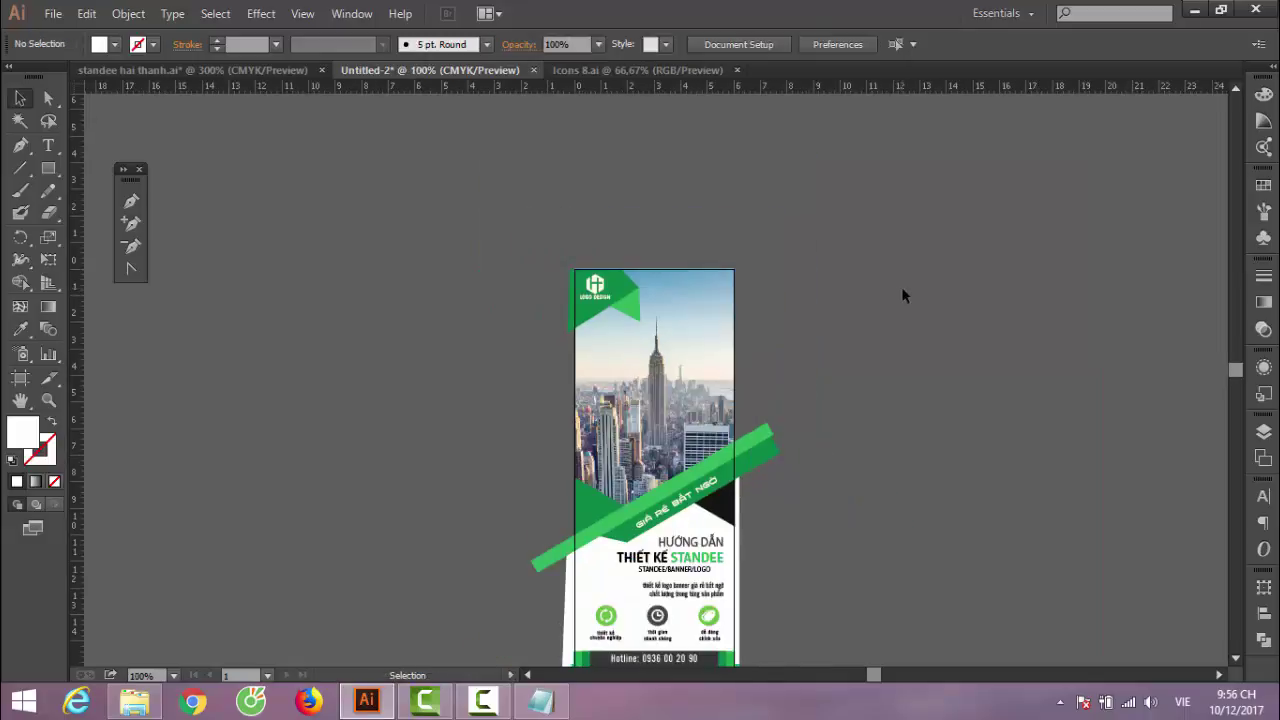
Select all the standee artwork and combine it into a single group
scroll(911, 303, "down", 2)
scroll(912, 300, "down", 2)
scroll(895, 308, "down", 1)
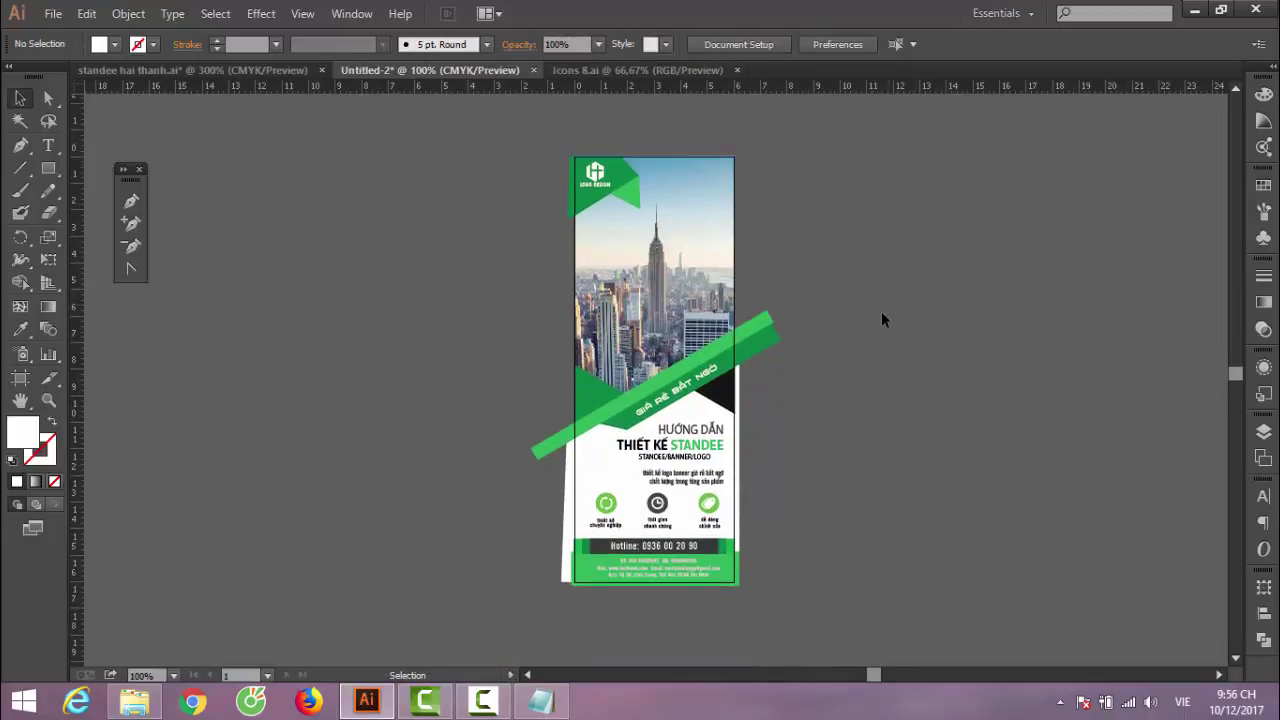
key("ctrl+a")
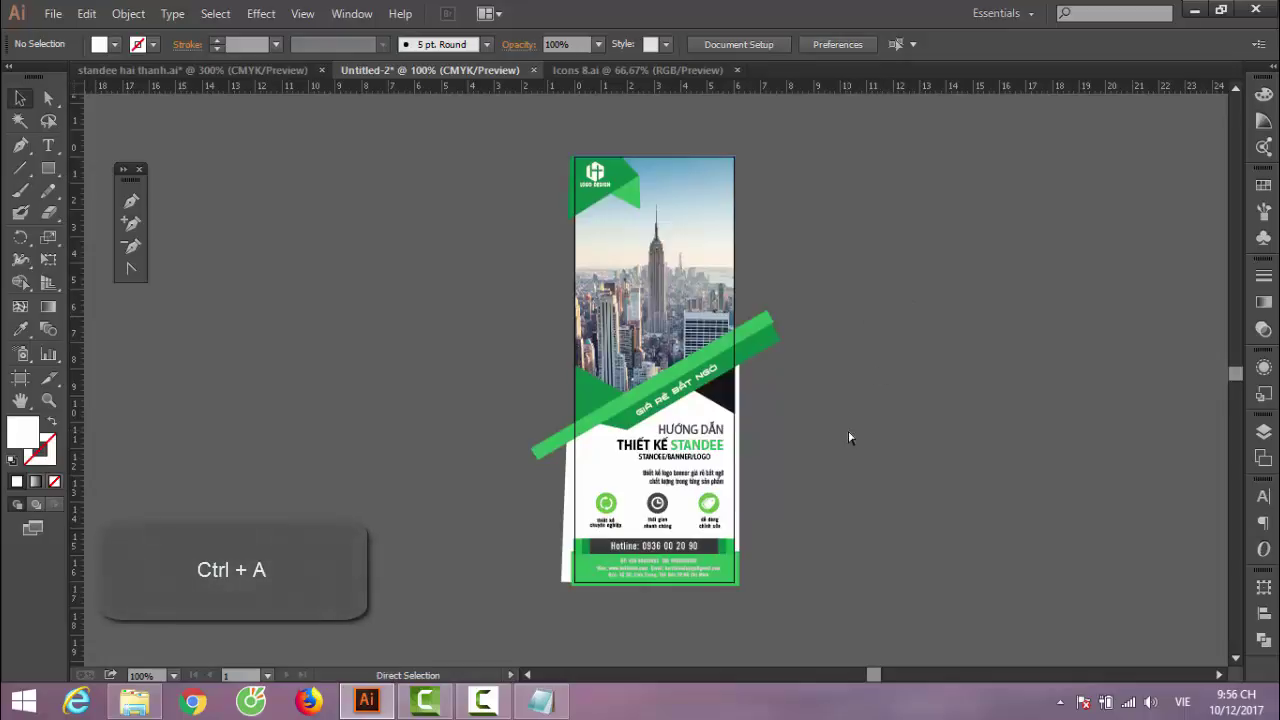
key("ctrl+g")
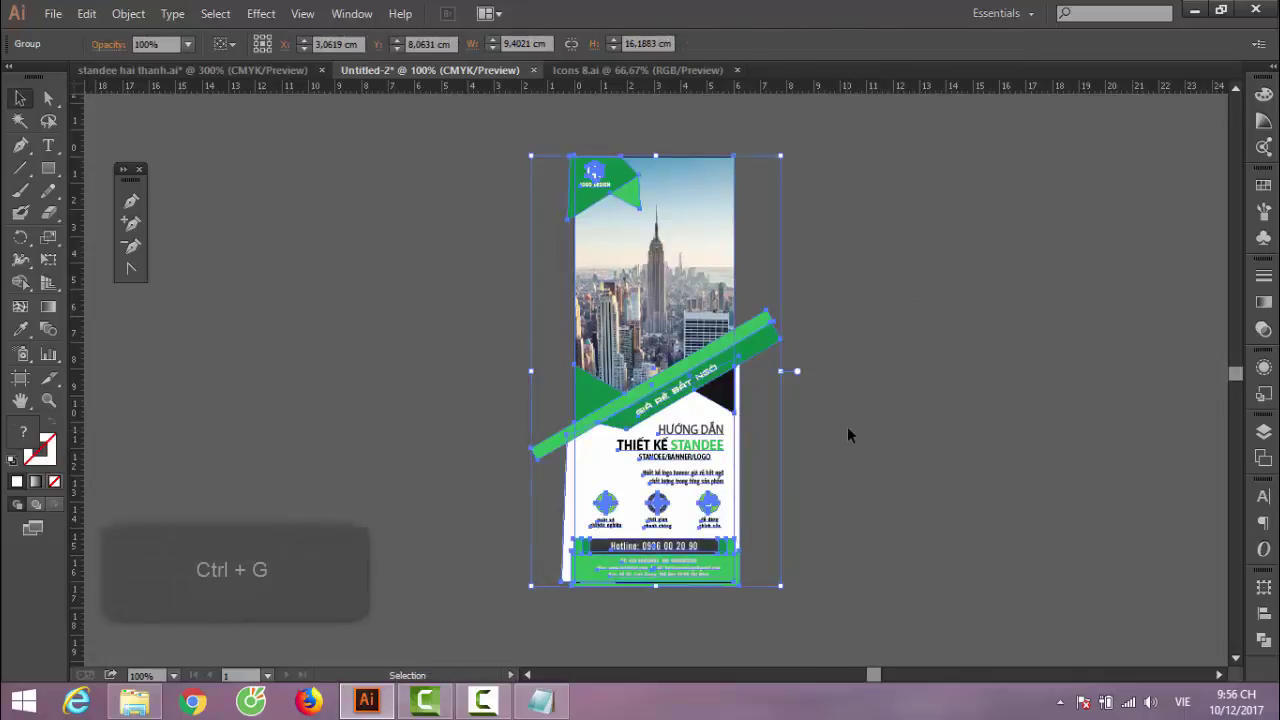
left_click(96, 321)
left_click(50, 168)
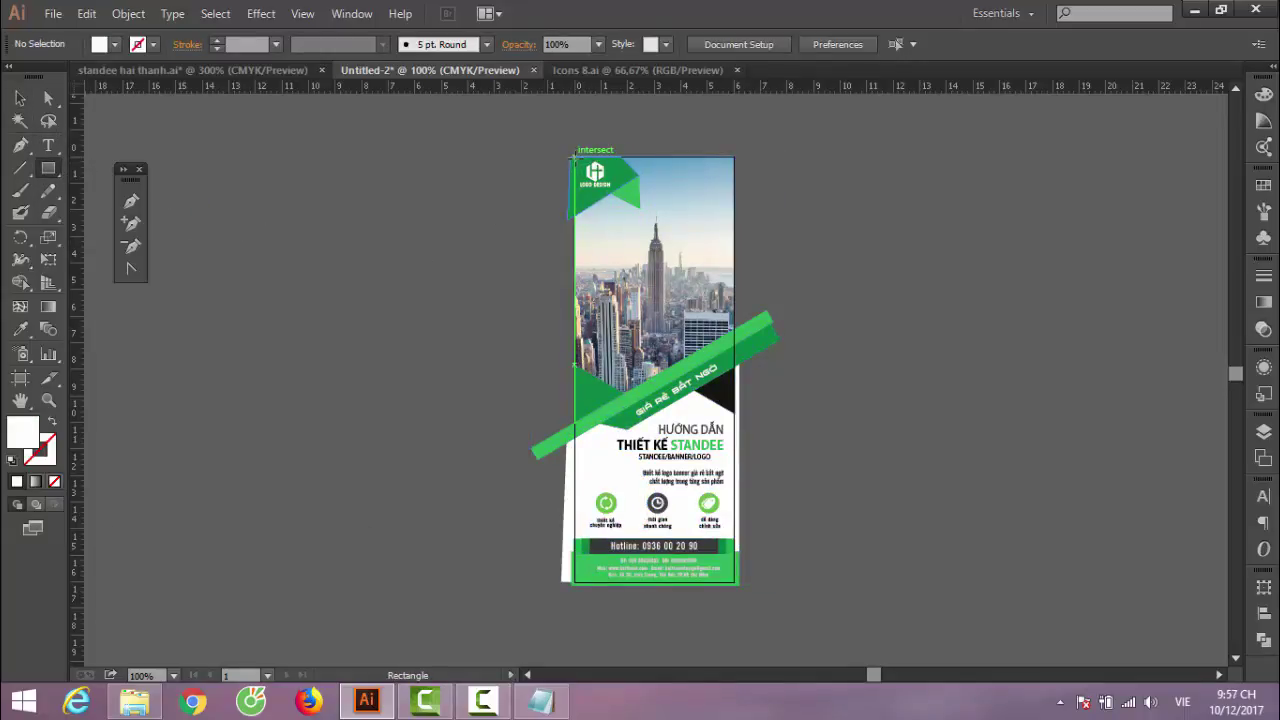
Draw an artboard-sized rectangle reaching the bottom edge, with fill set to None
mouse_move(576, 156)
left_mouse_down()
mouse_move(727, 485)
mouse_move(736, 584)
left_mouse_up()
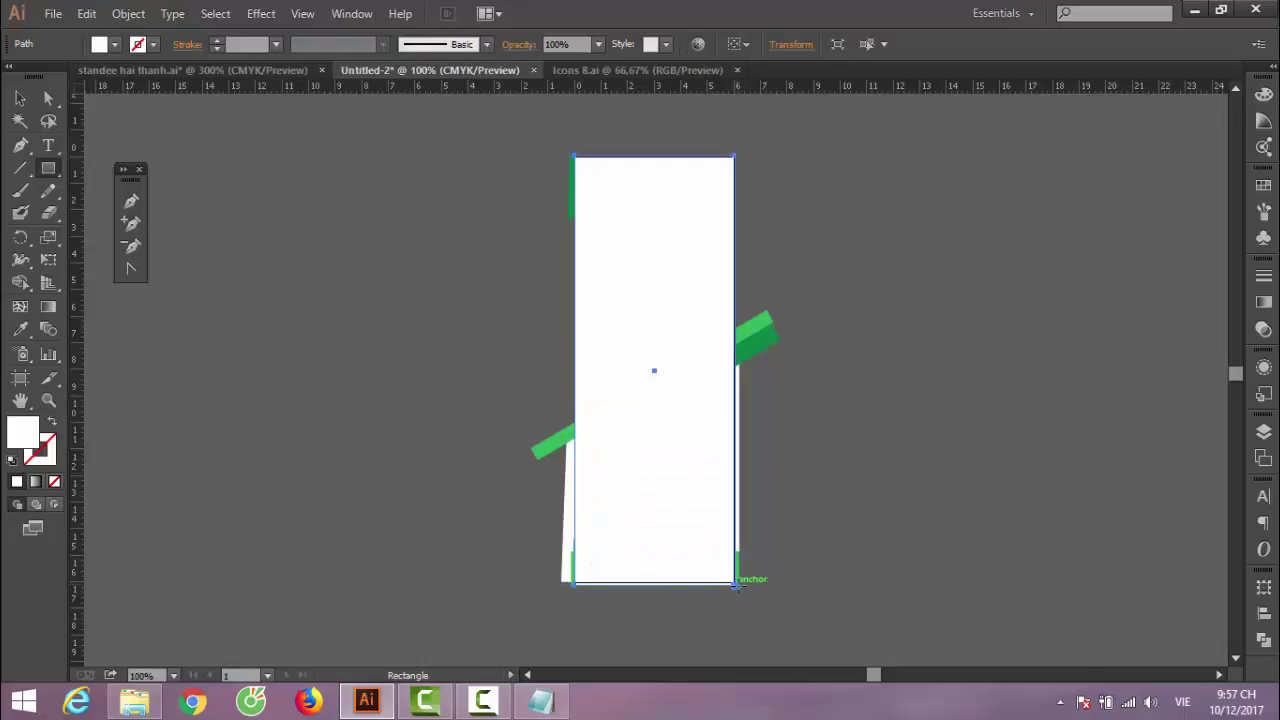
key("ctrl+equal")
key("ctrl+equal")
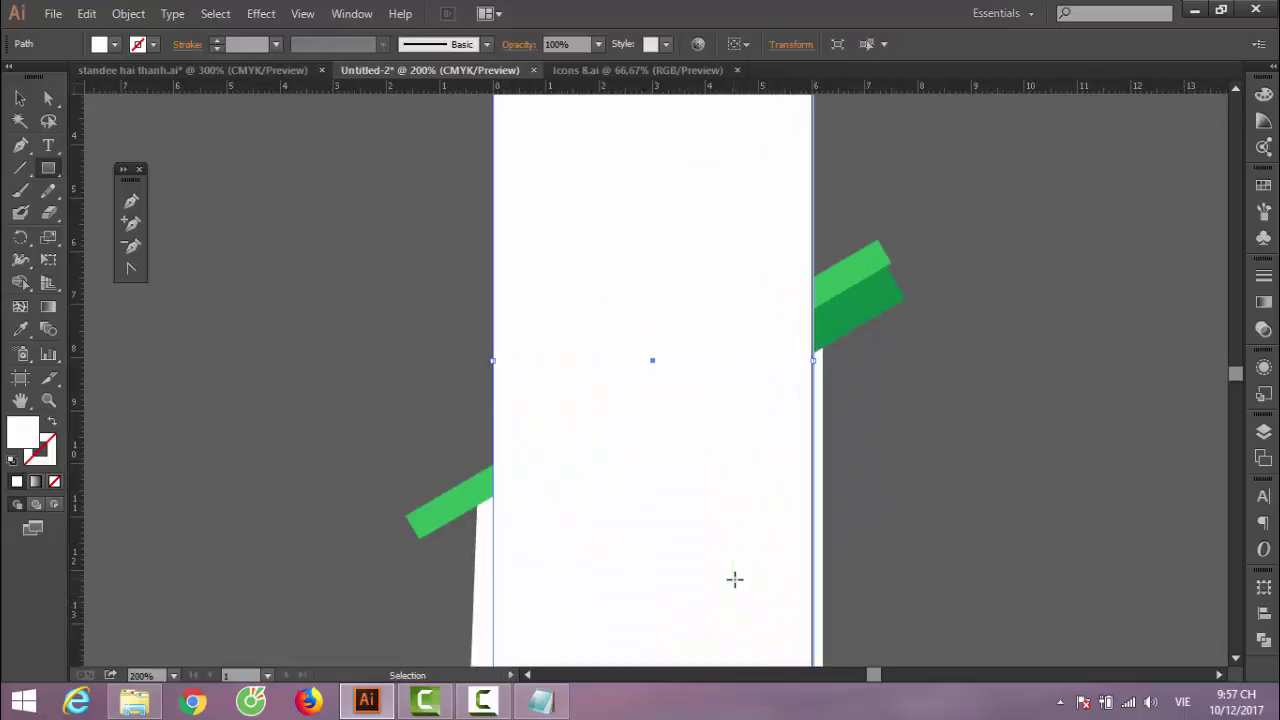
scroll(730, 580, "down", 3)
scroll(757, 466, "down", 4)
scroll(703, 489, "down", 2)
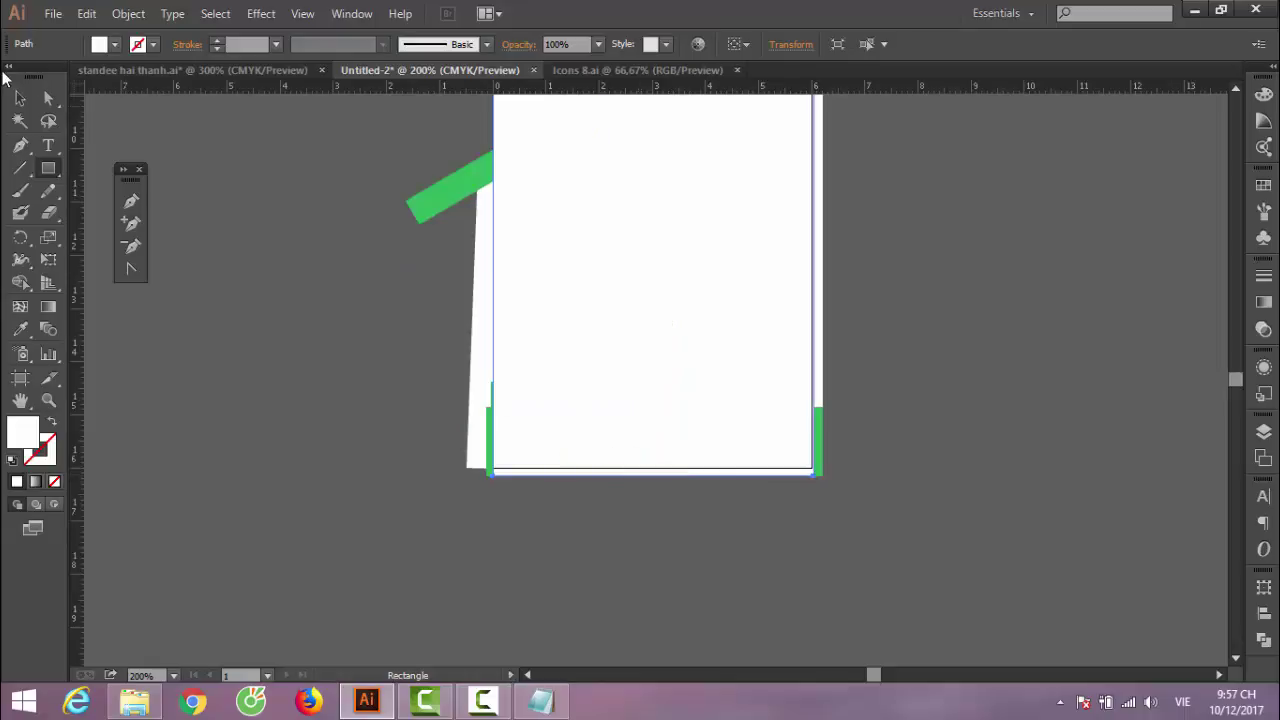
left_click(21, 98)
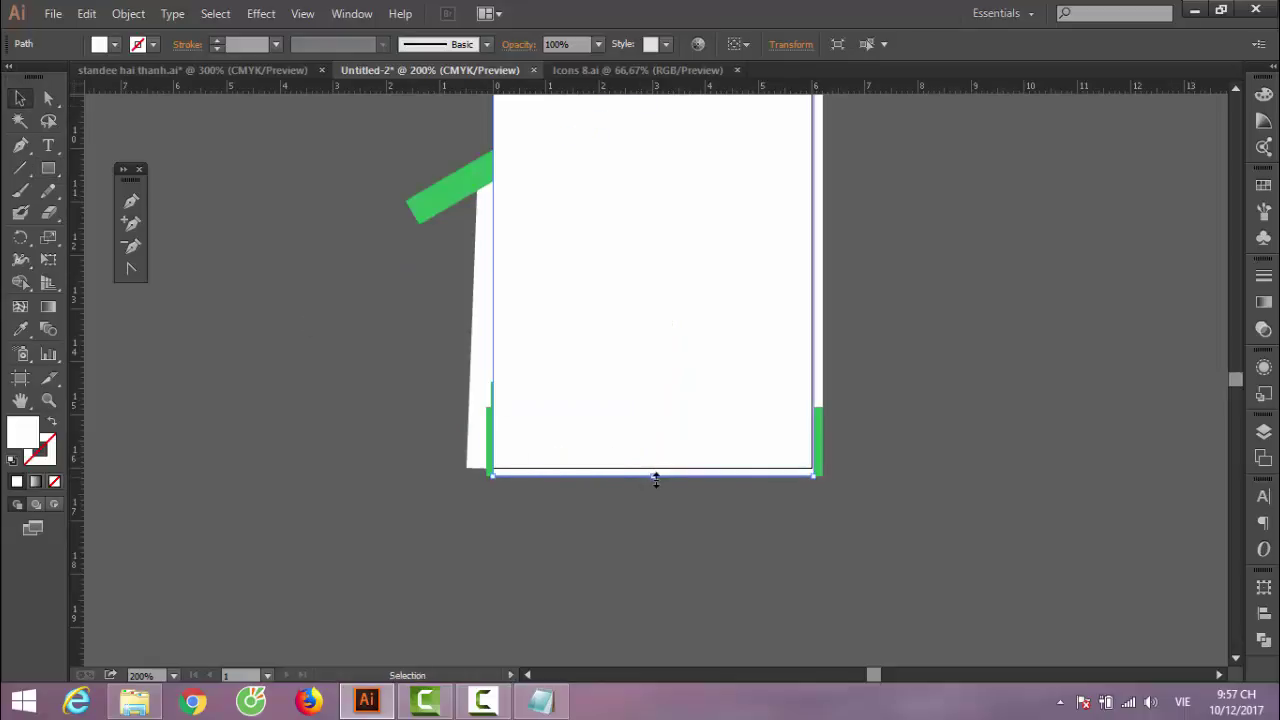
left_click_drag(656, 480, 657, 472)
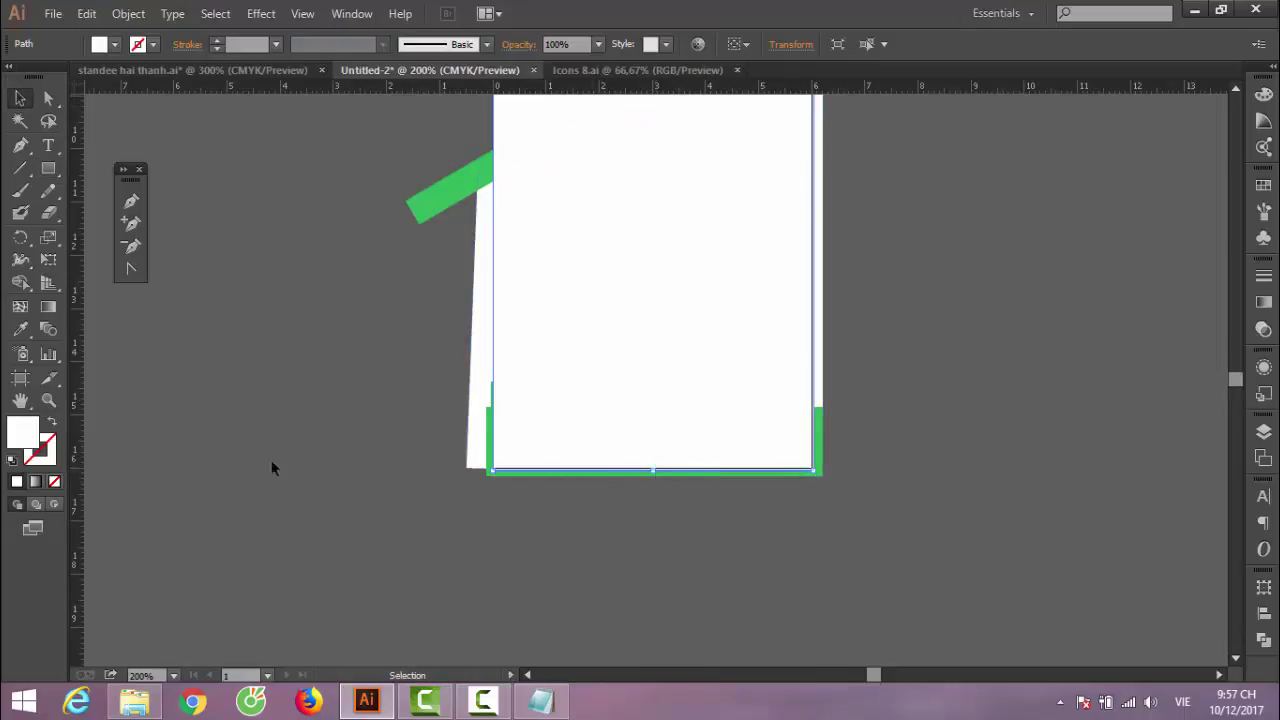
left_click(54, 481)
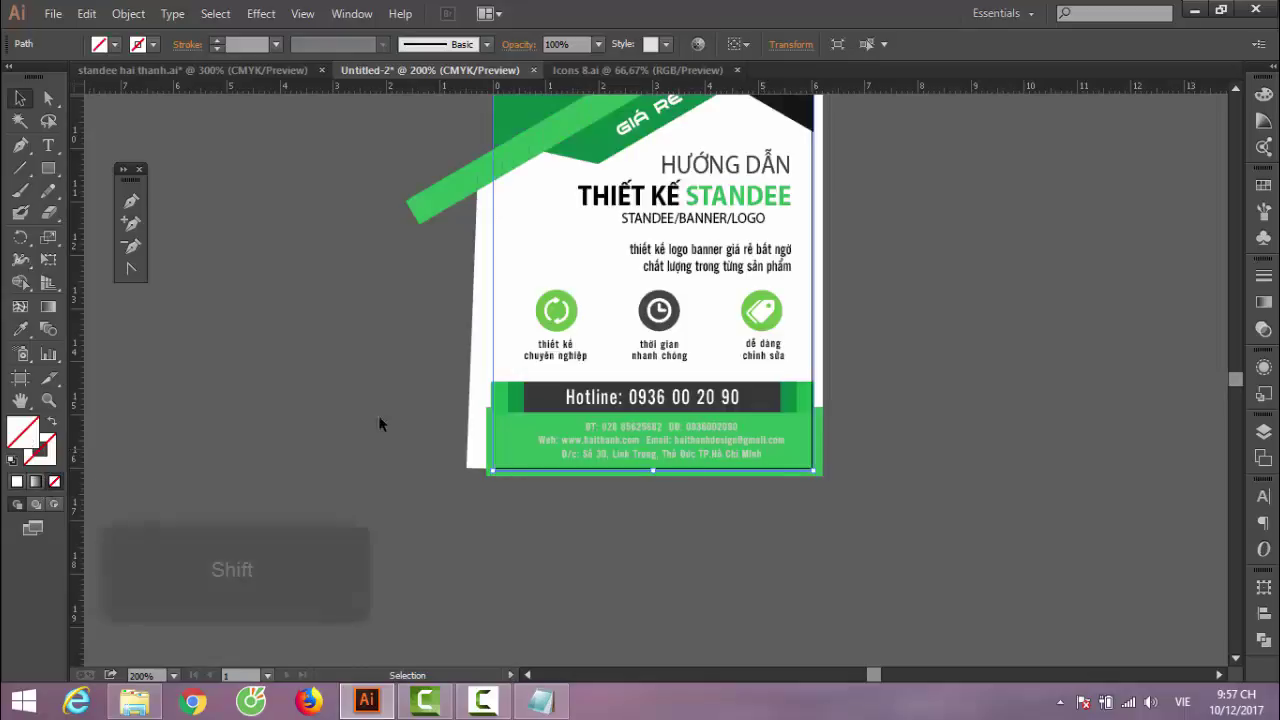
Make a clipping mask from the rectangle and the grouped standee artwork
left_click(478, 356, "shift")
right_click(527, 227)
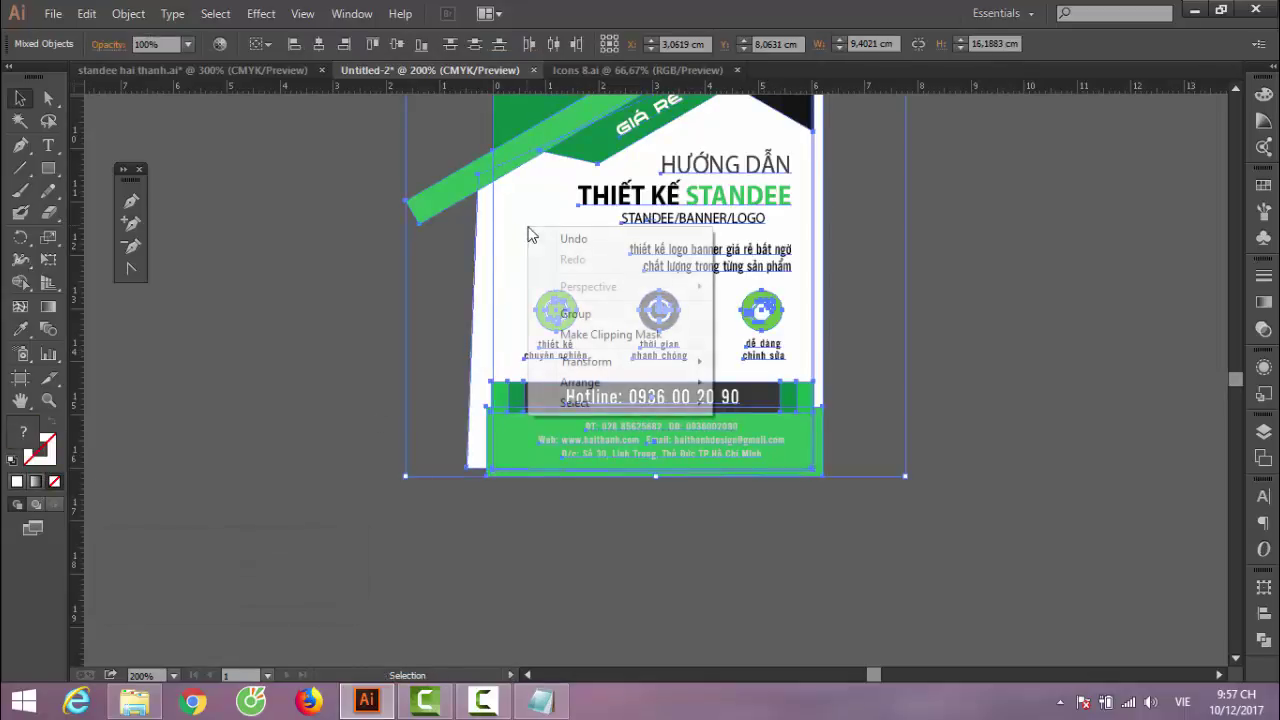
left_click(605, 334)
left_click(903, 365)
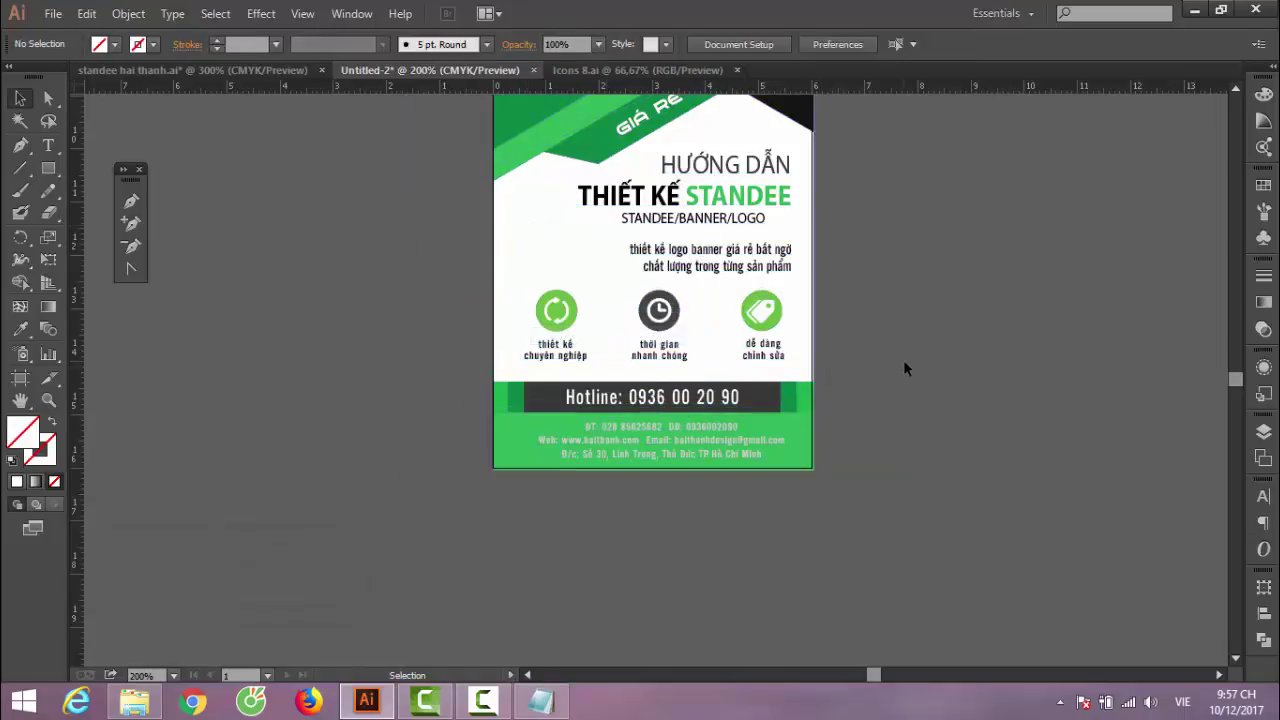
key("ctrl+minus")
key("ctrl+minus")
key("ctrl+minus")
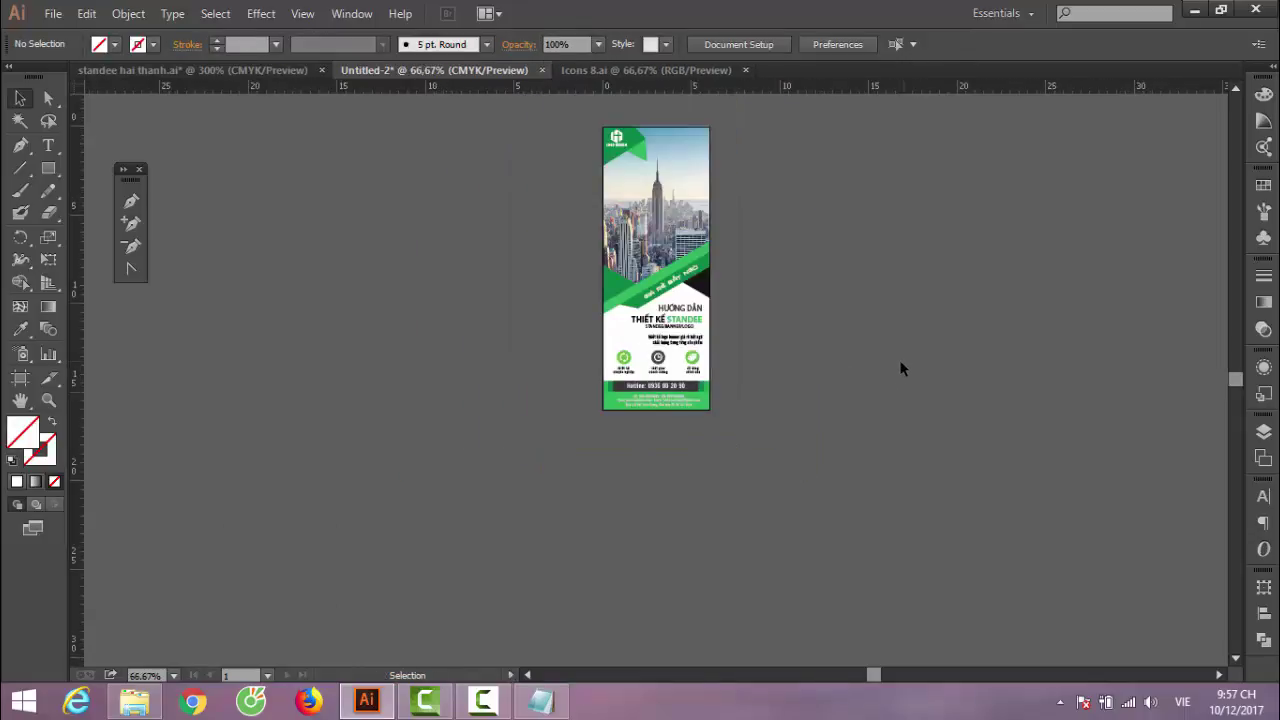
scroll(706, 350, "up", 1)
scroll(709, 358, "up", 2)
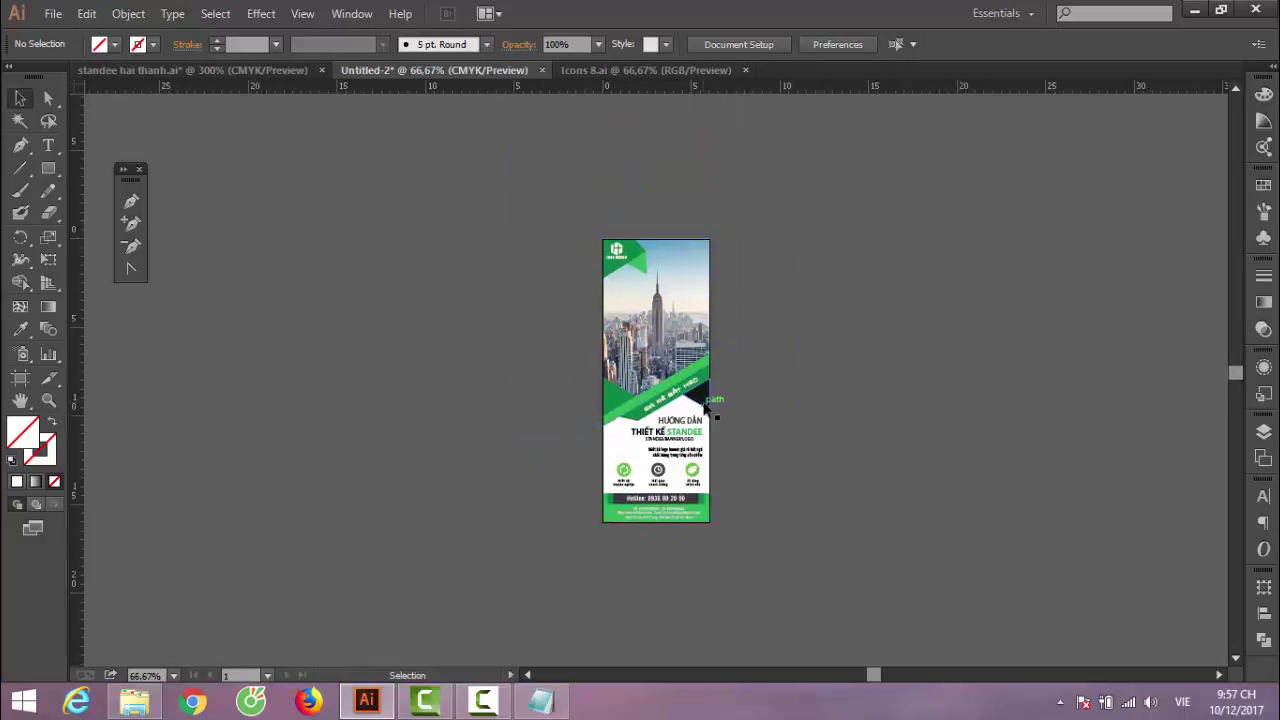
key("ctrl+plus")
key("ctrl+plus")
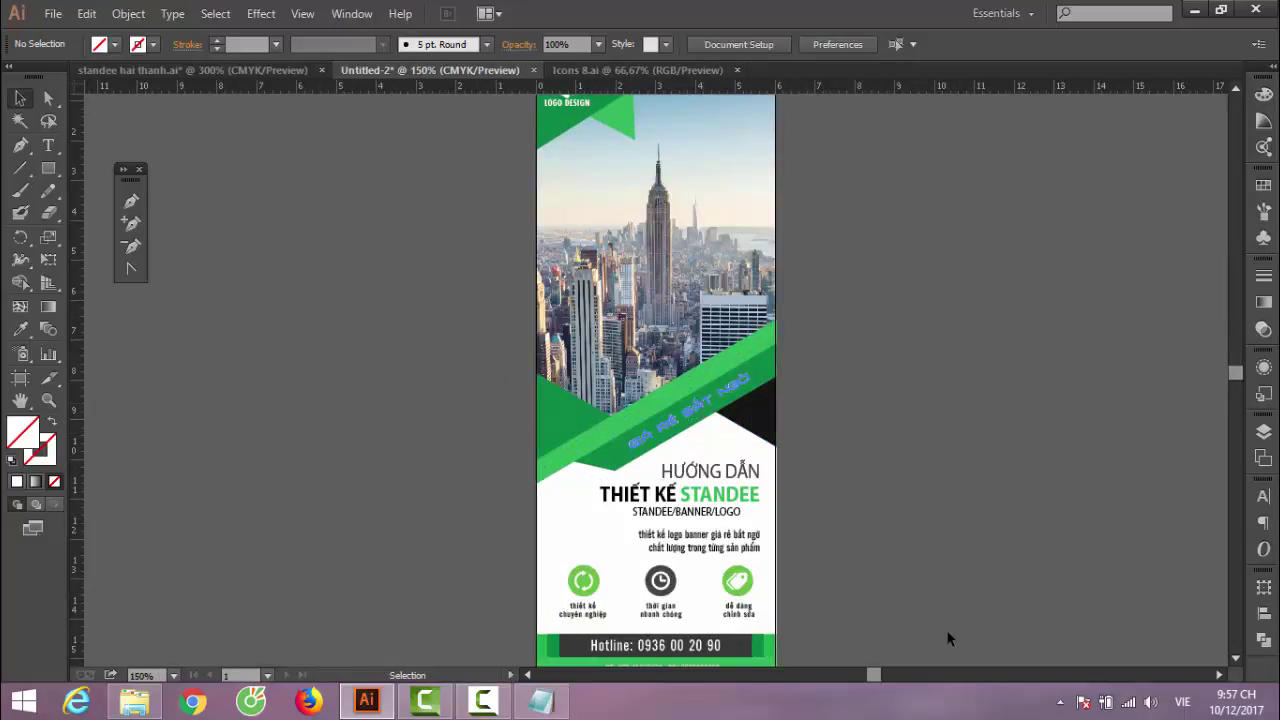
scroll(944, 417, "down", 1)
key("ctrl+minus")
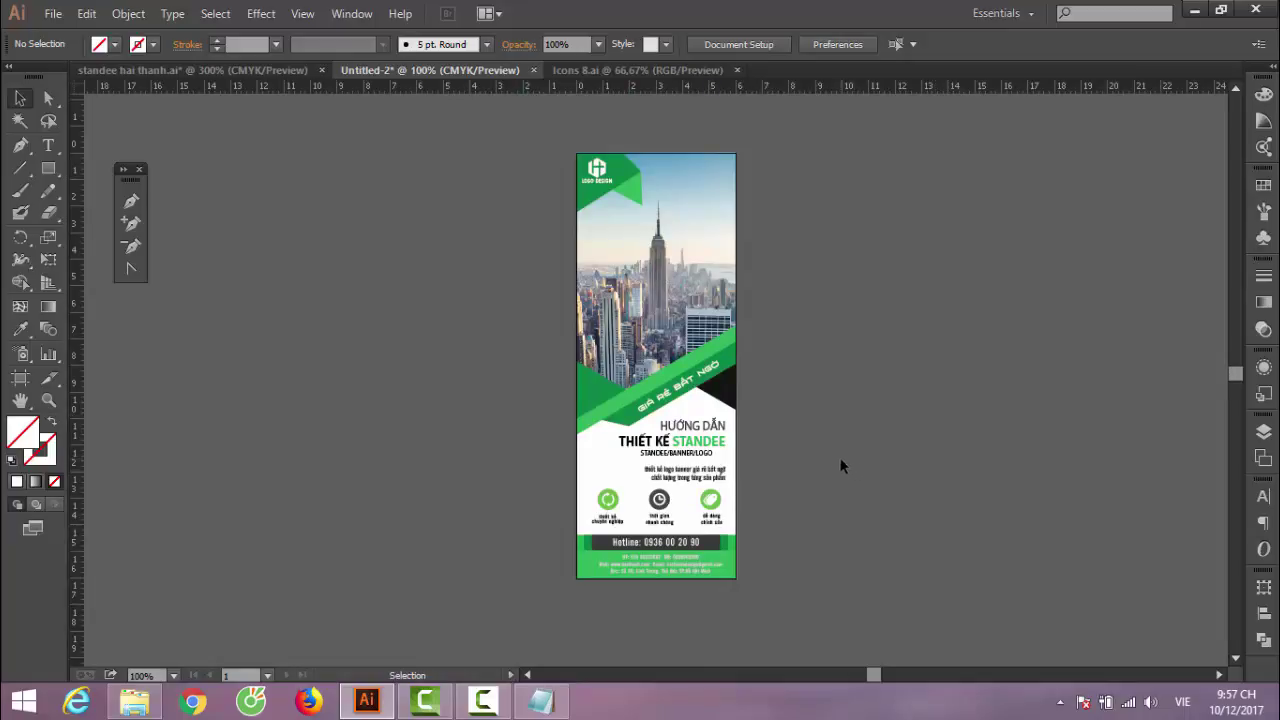
Type a Vietnamese note inviting comments on mistakes or questions, ending 'cảm ơn mọi người.'
left_click(540, 700)
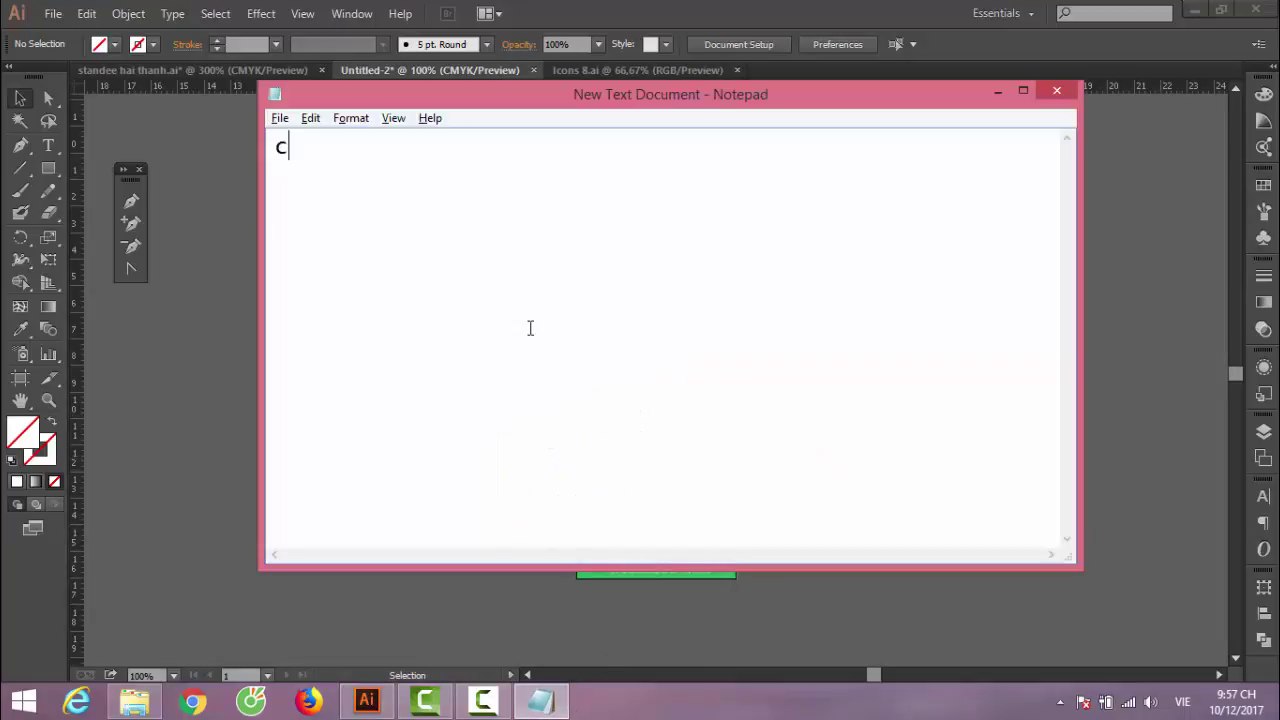
type("ó ")
type("f sa")
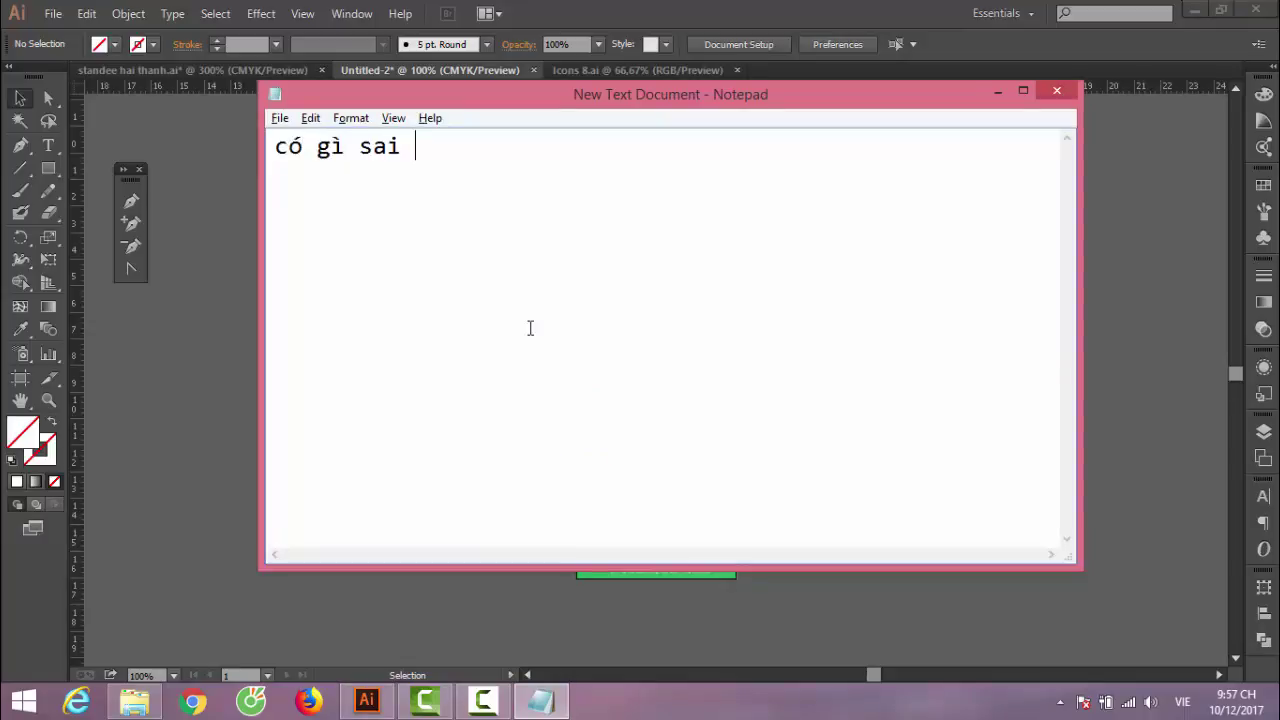
type(" hay")
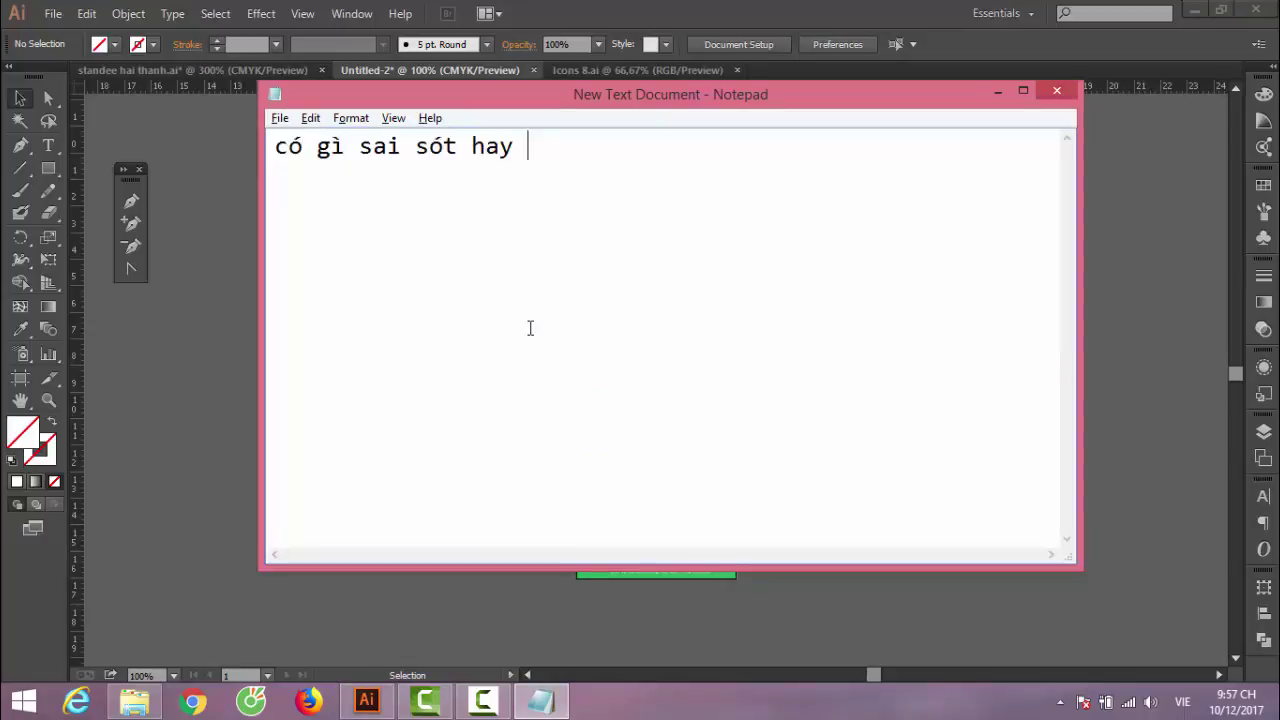
type("thaw")
type(" mac")
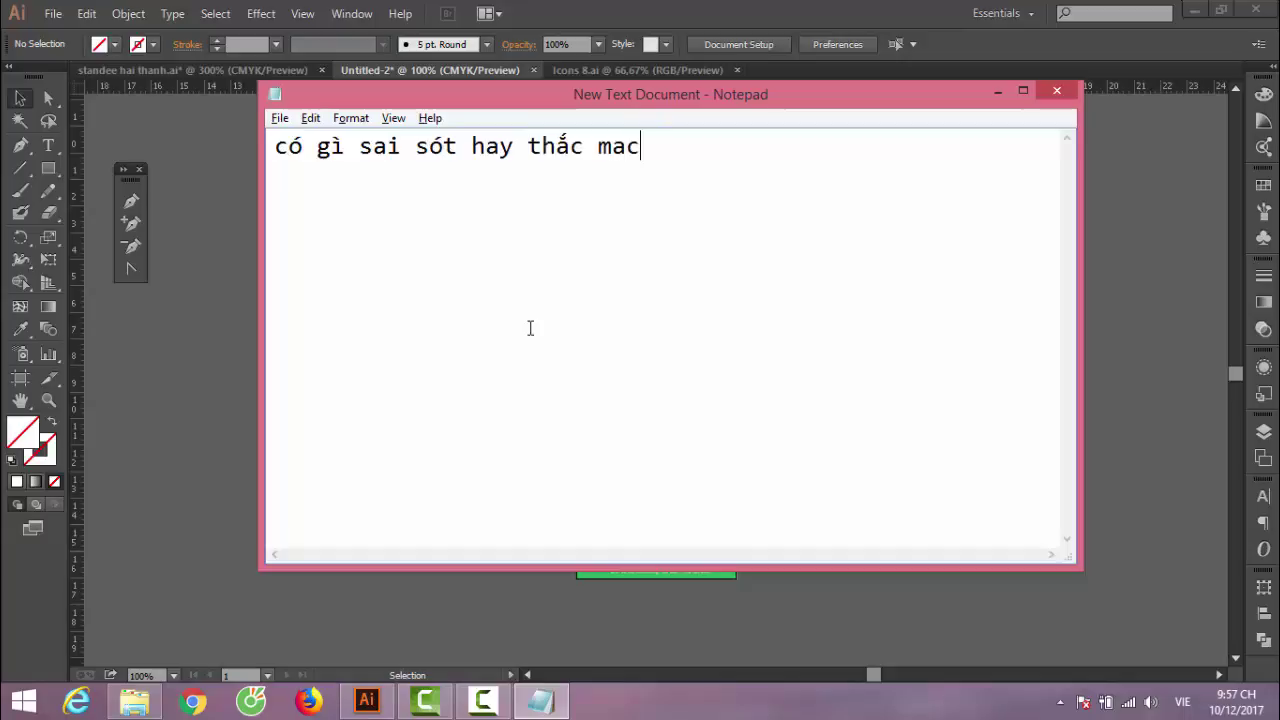
type("cao")
type("ban")
type(" nh")
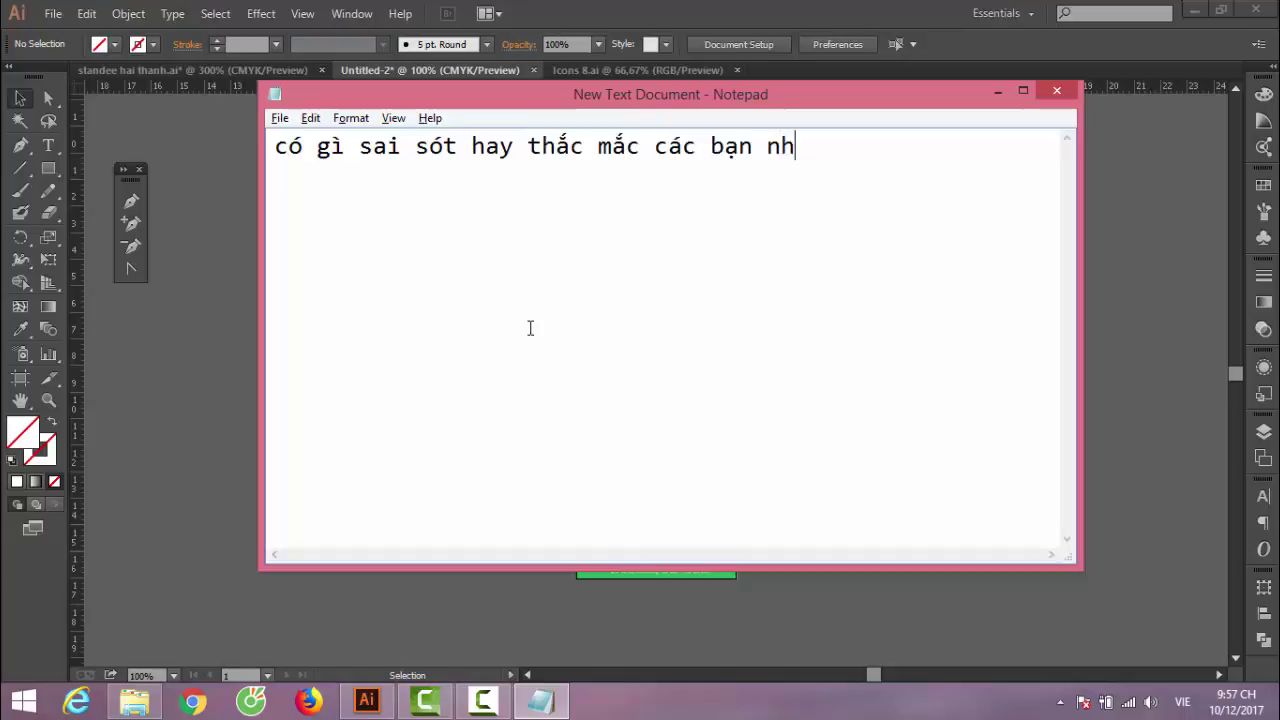
type(" n")
key("BackSpace")
type("bin")
type(" luâ")
type("cho")
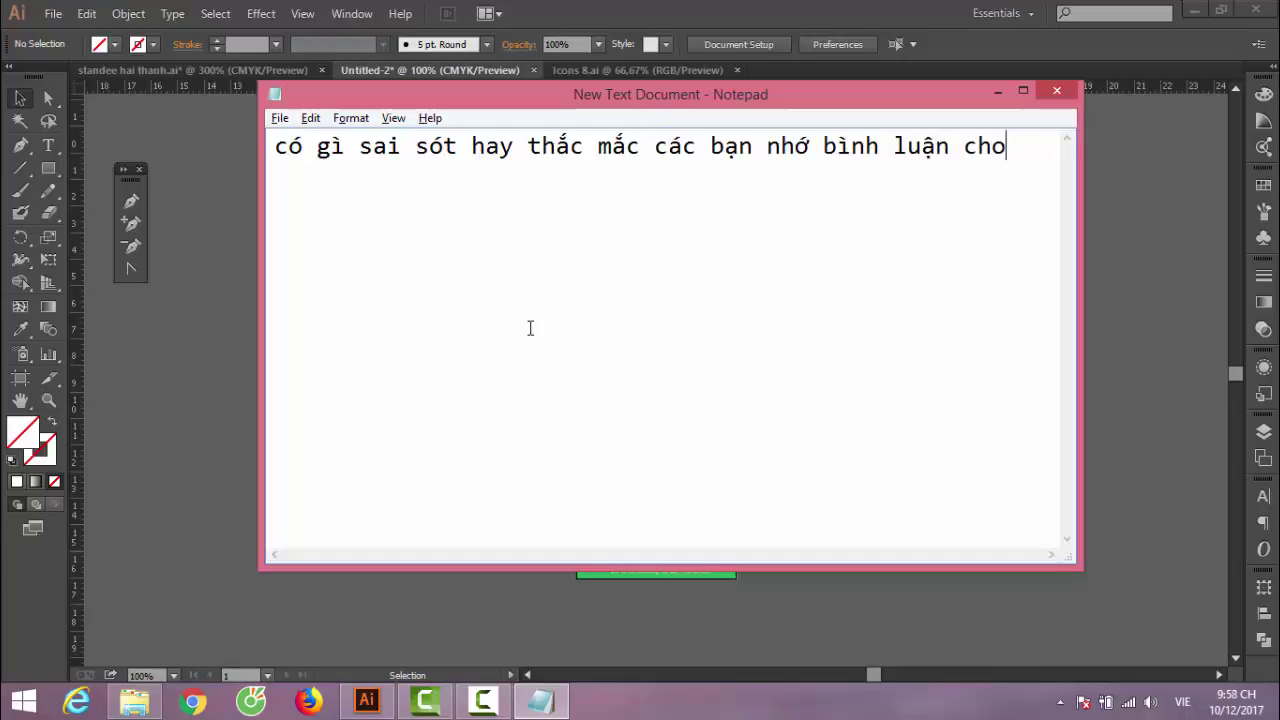
type(" mình biết ")
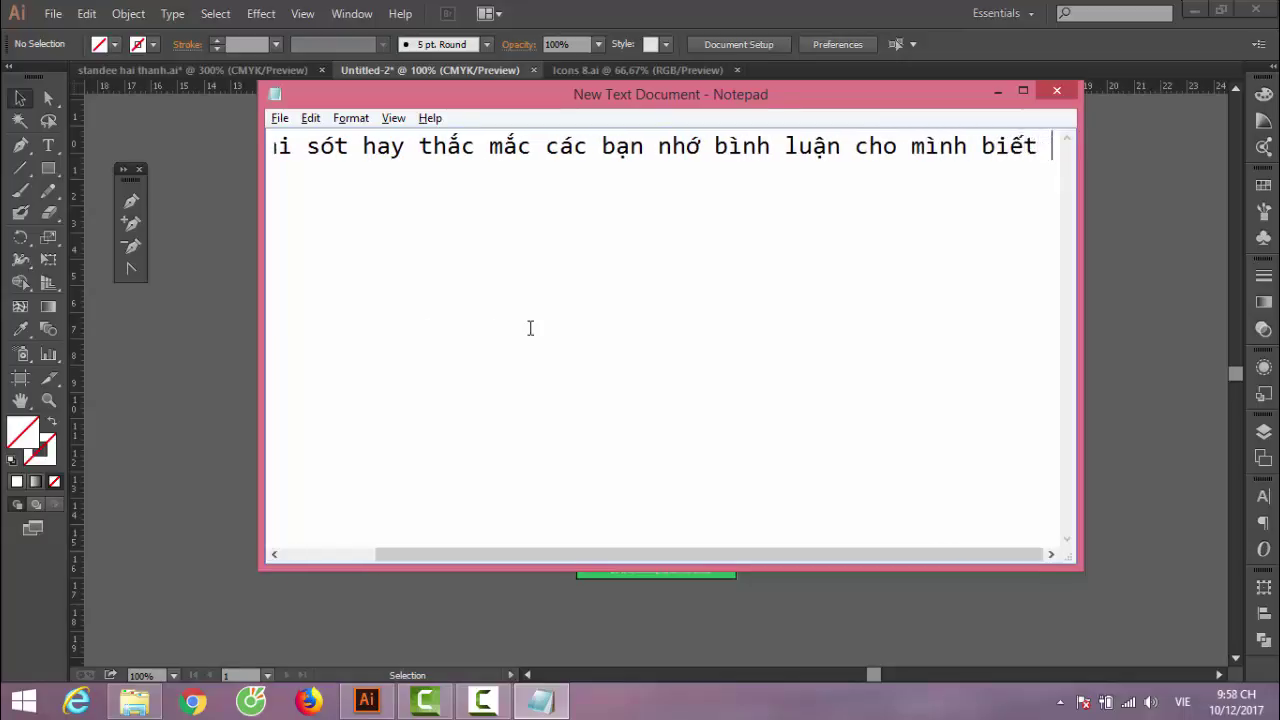
type("nha")
key("Return")
type("ảm ")
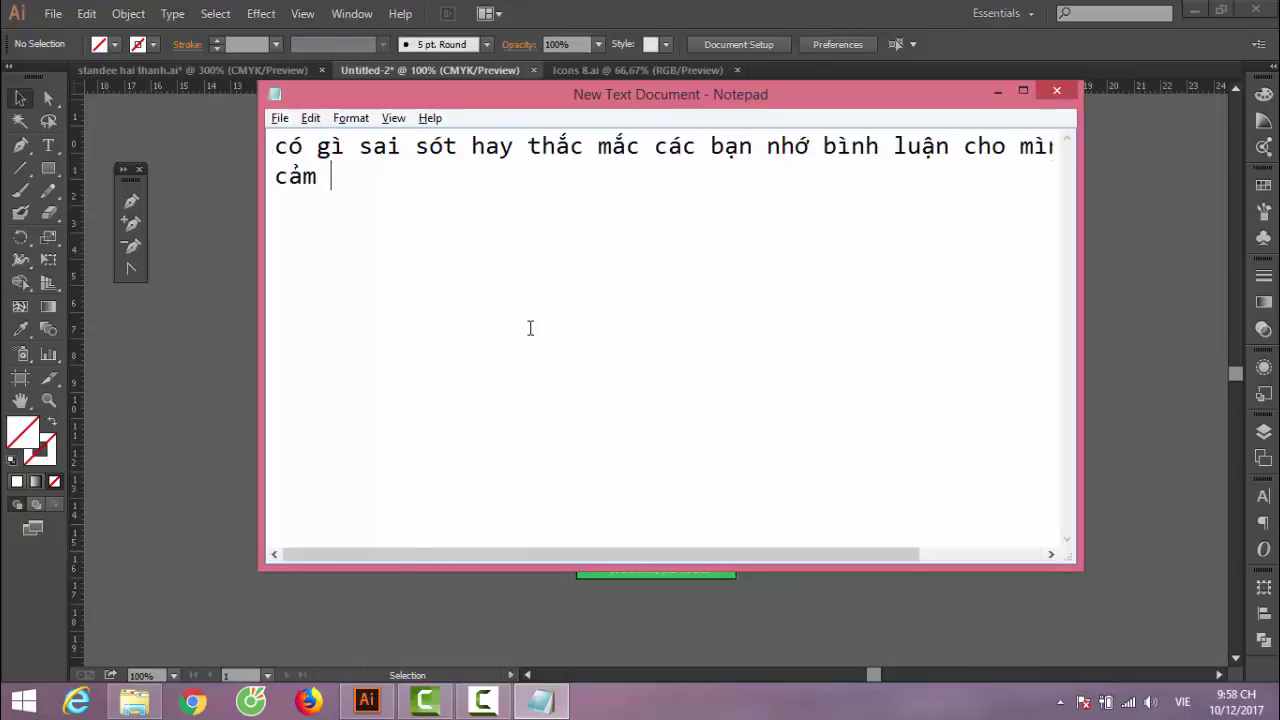
type("n moọi ngươi")
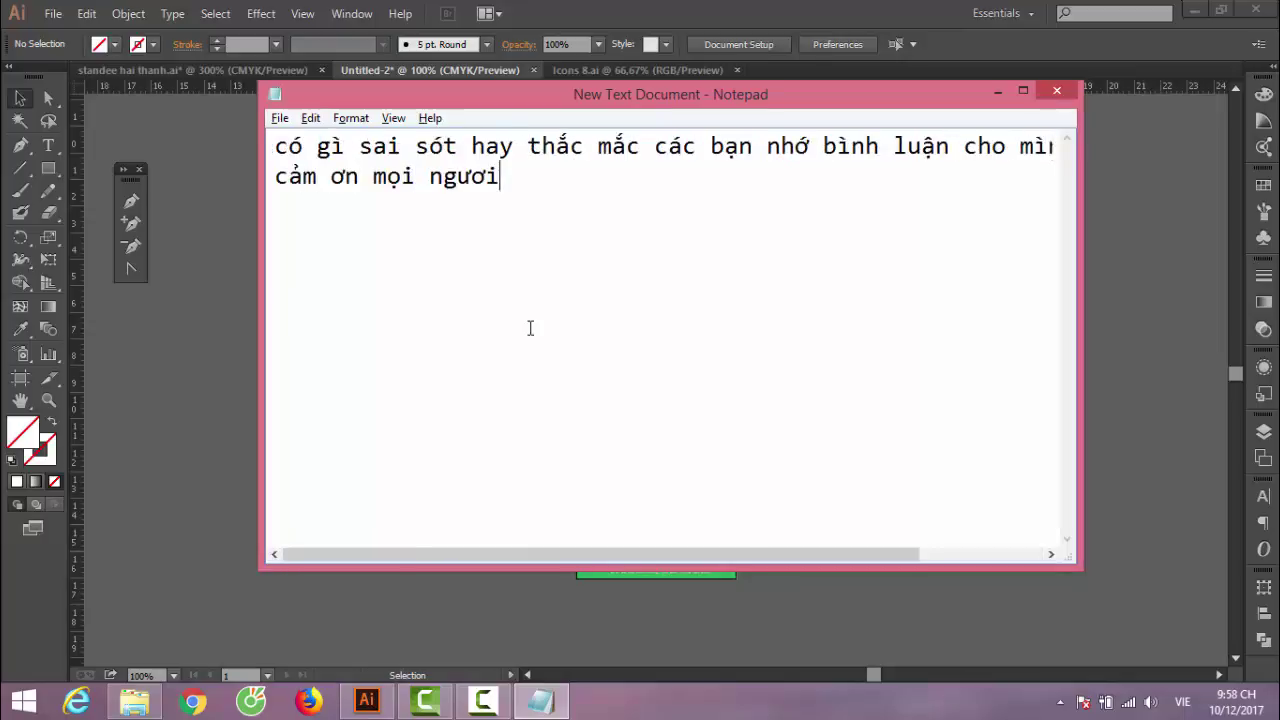
type(".")
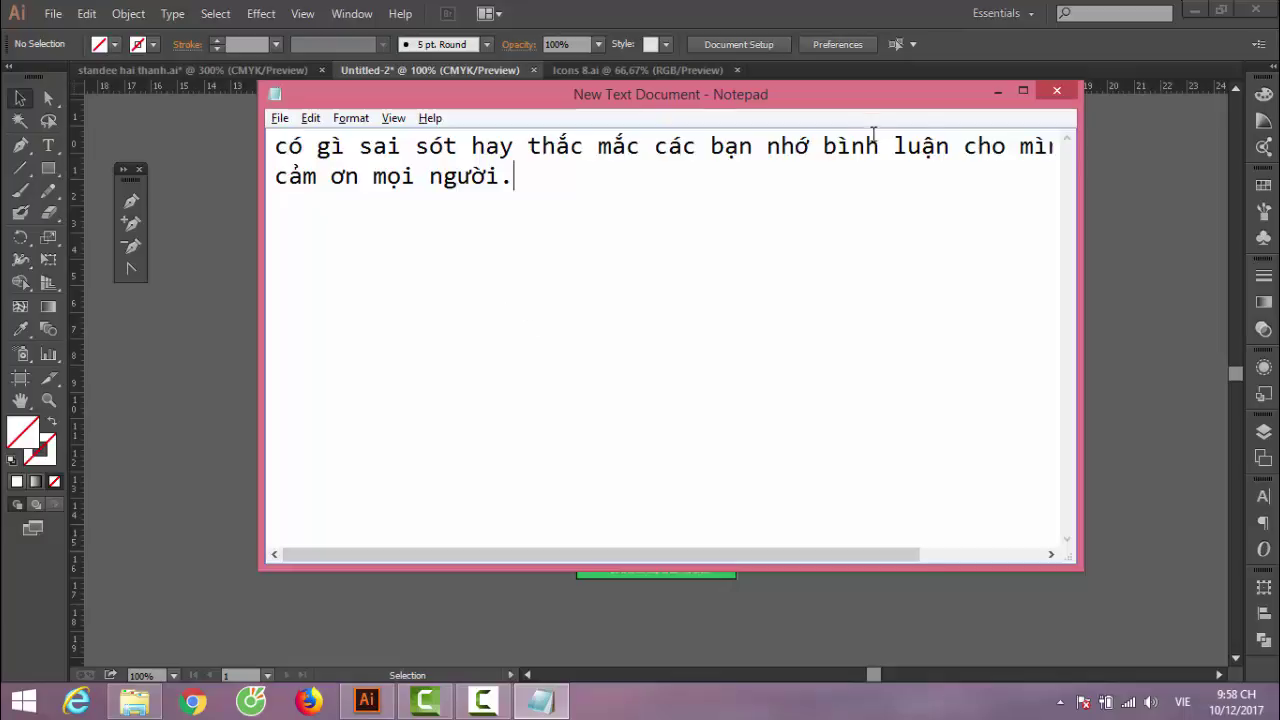